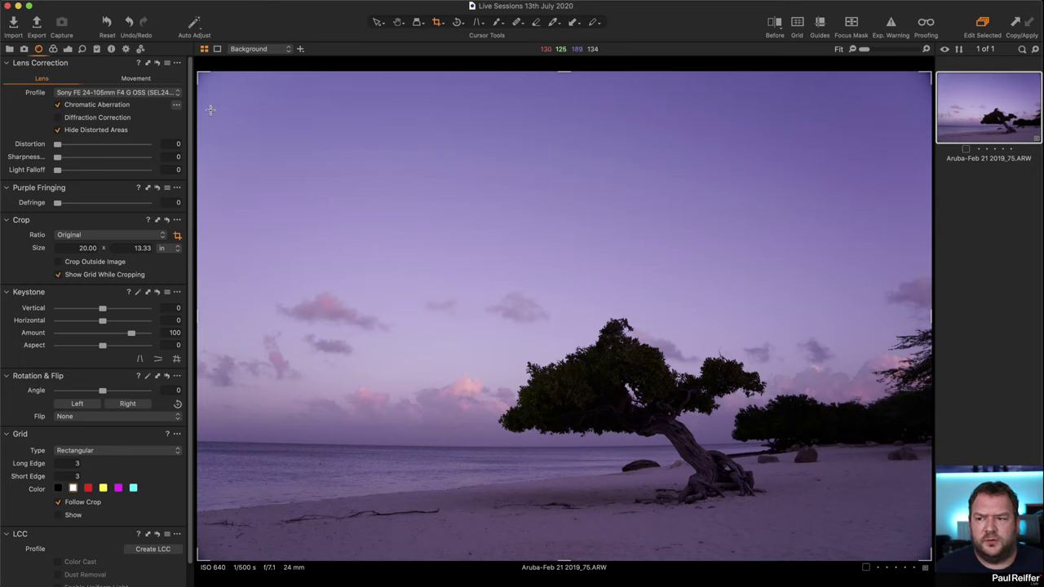
Set the lens distortion correction to 100 and check the crop area against the full corrected image
{"action": "key", "text": "v"}
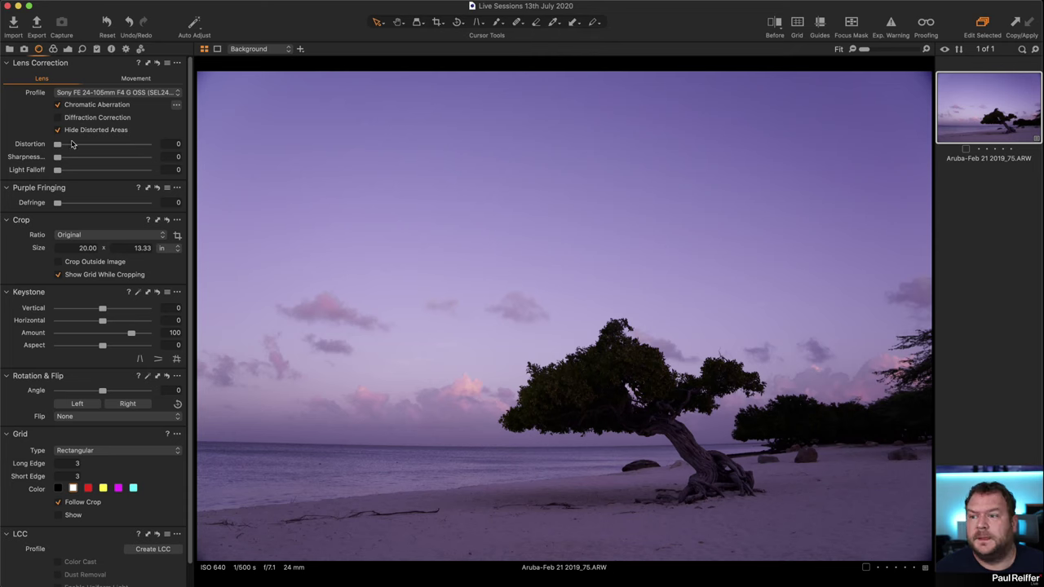
{"action": "left_click_drag", "start_coordinate": [57, 144], "coordinate": [522, 269]}
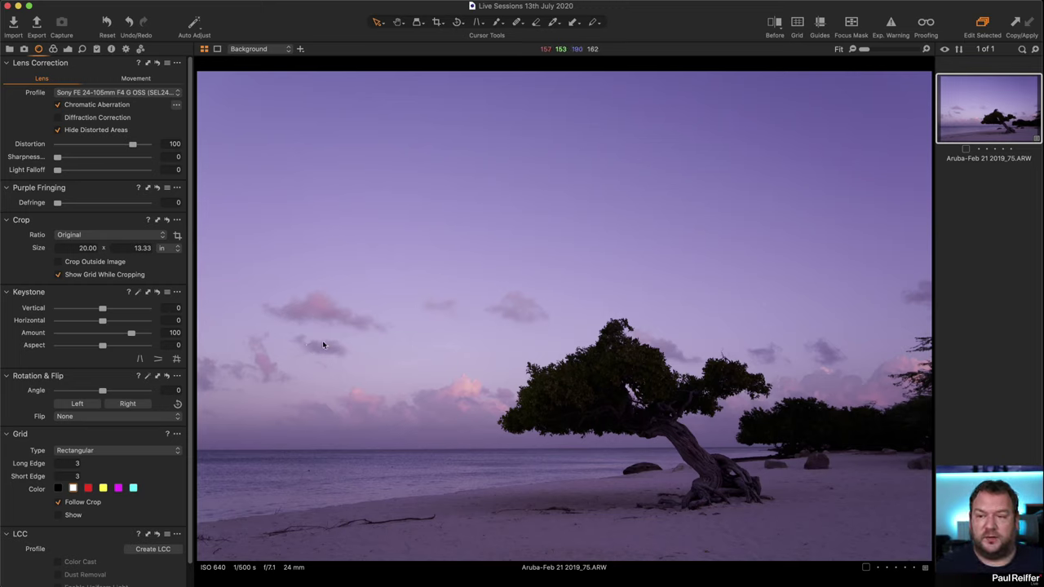
{"action": "left_click", "coordinate": [438, 23]}
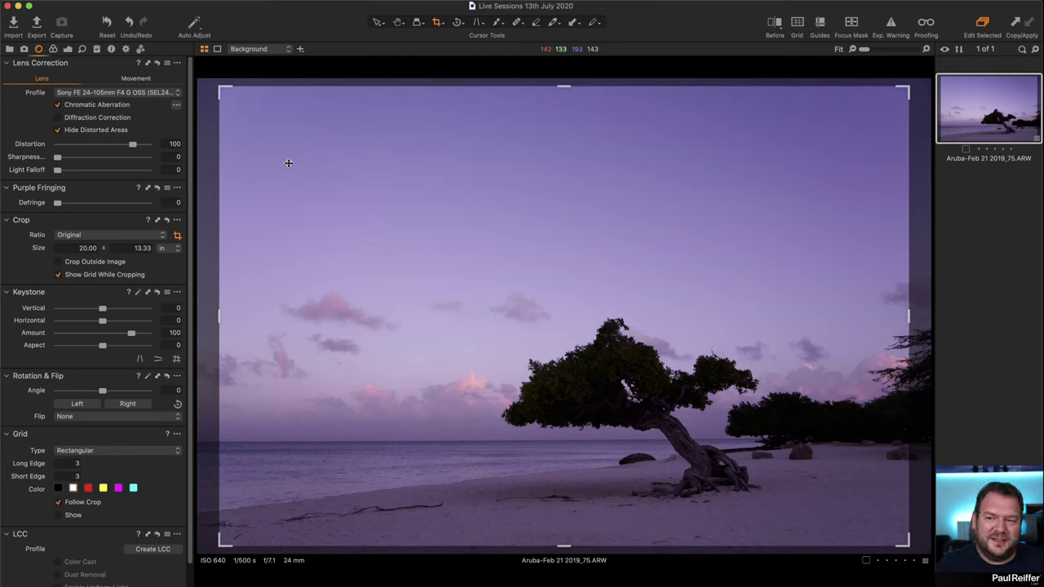
{"action": "left_click", "coordinate": [377, 22]}
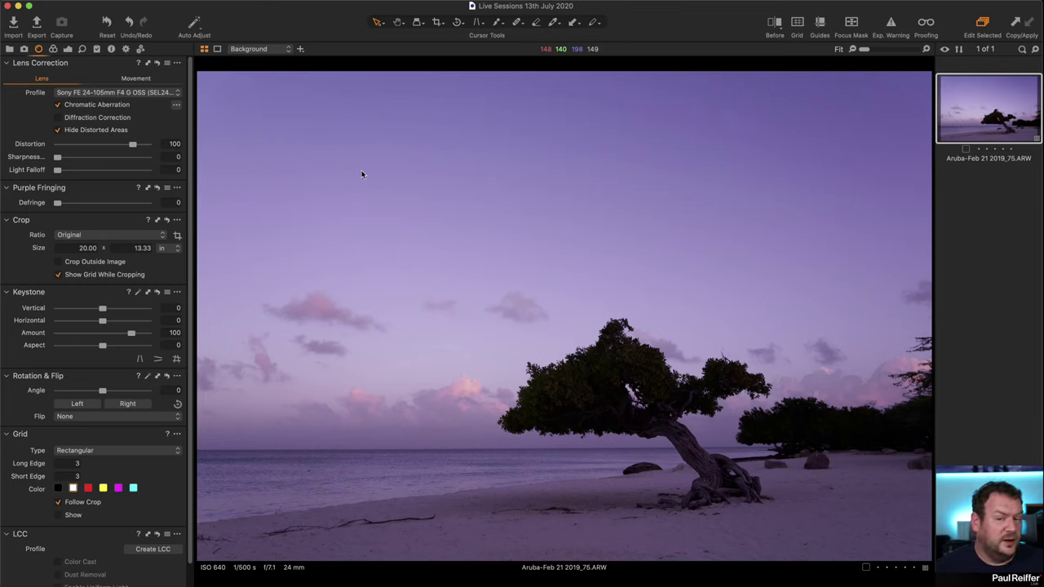
Set the crop aspect ratio to 1x2
{"action": "left_click", "coordinate": [439, 23]}
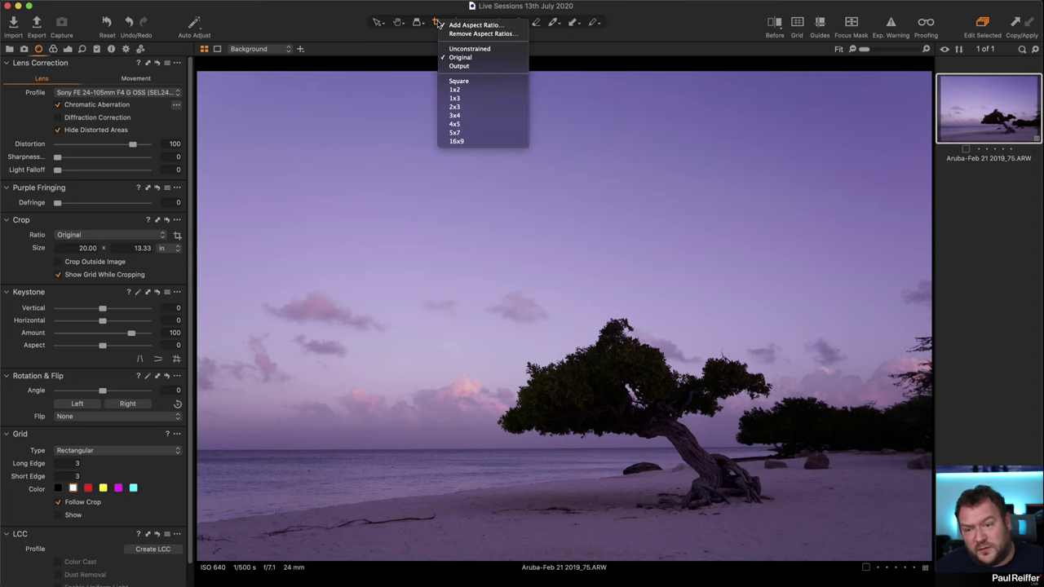
{"action": "left_click", "coordinate": [459, 89]}
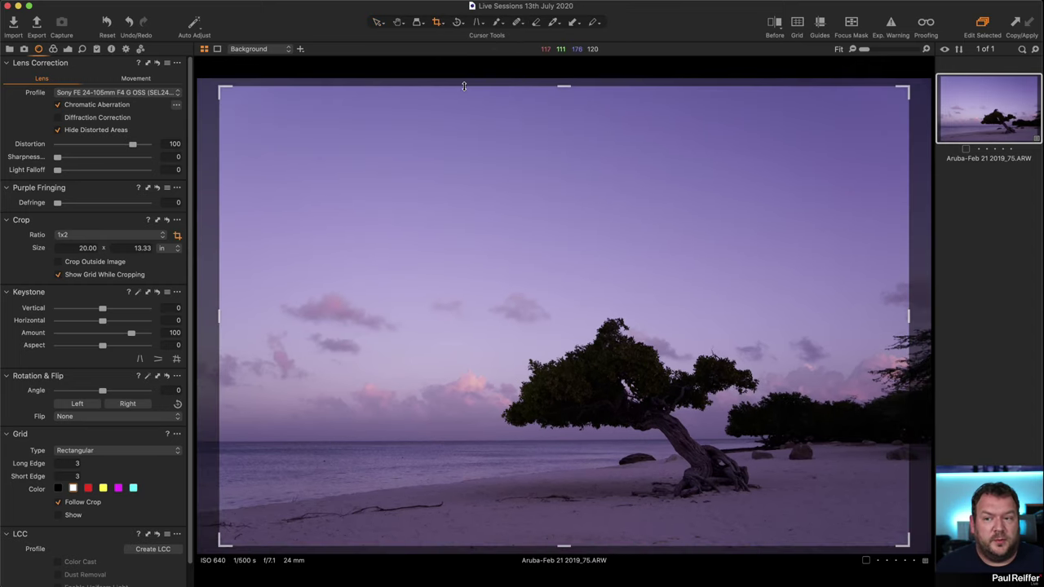
{"action": "left_click", "coordinate": [437, 23]}
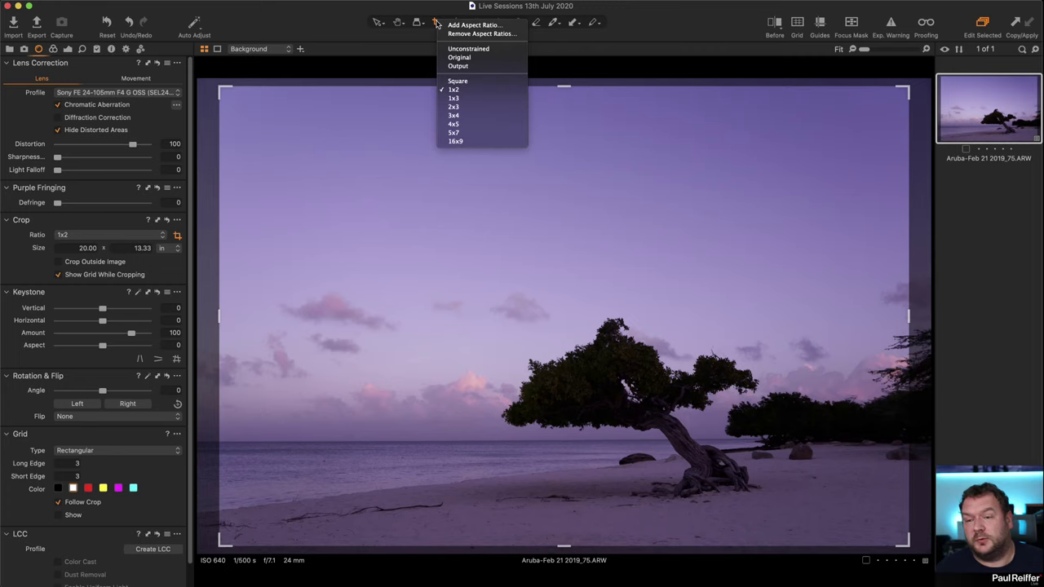
{"action": "left_click", "coordinate": [461, 92]}
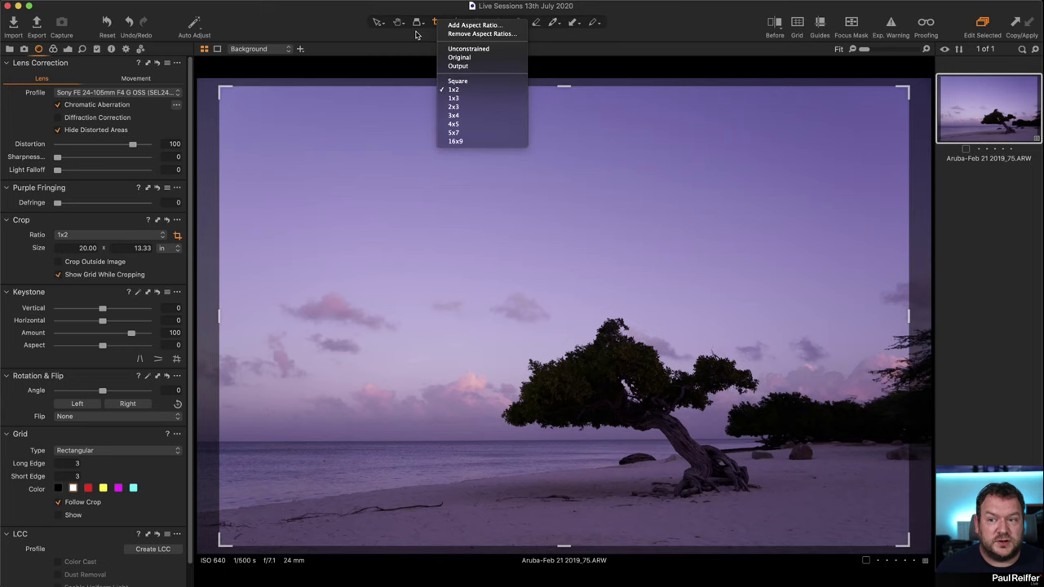
{"action": "left_click", "coordinate": [76, 235]}
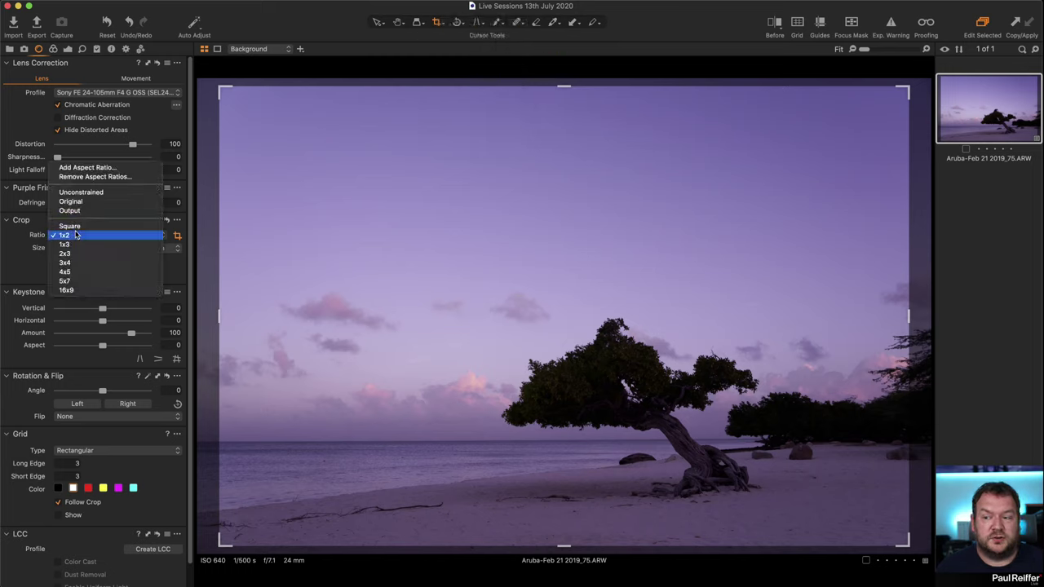
{"action": "left_click", "coordinate": [76, 235]}
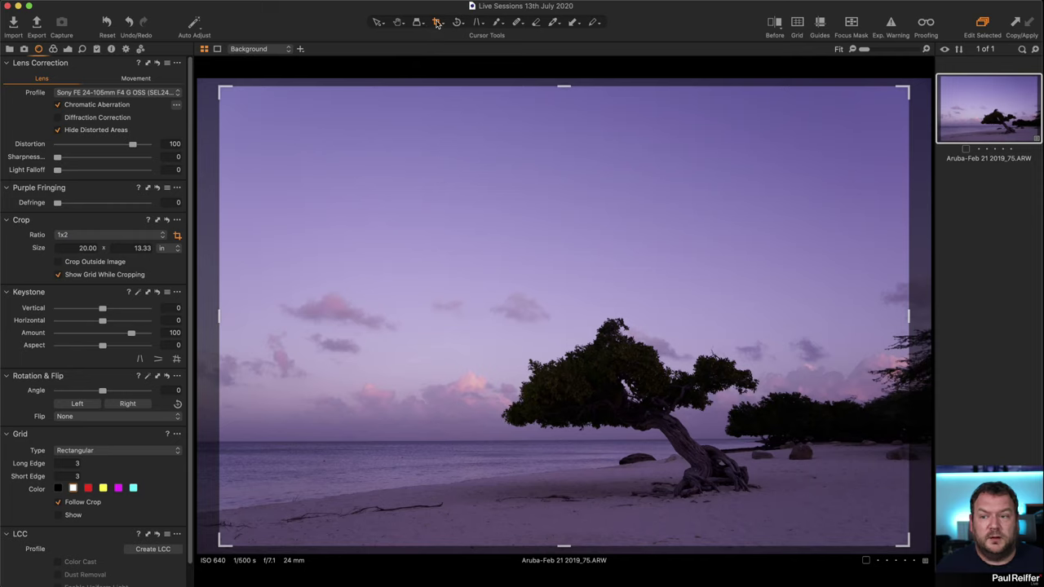
Crop the beach photo to about 20.71 x 10.36 in, removing the upper sky and a strip along the right side
{"action": "left_click_drag", "start_coordinate": [906, 90], "coordinate": [891, 120]}
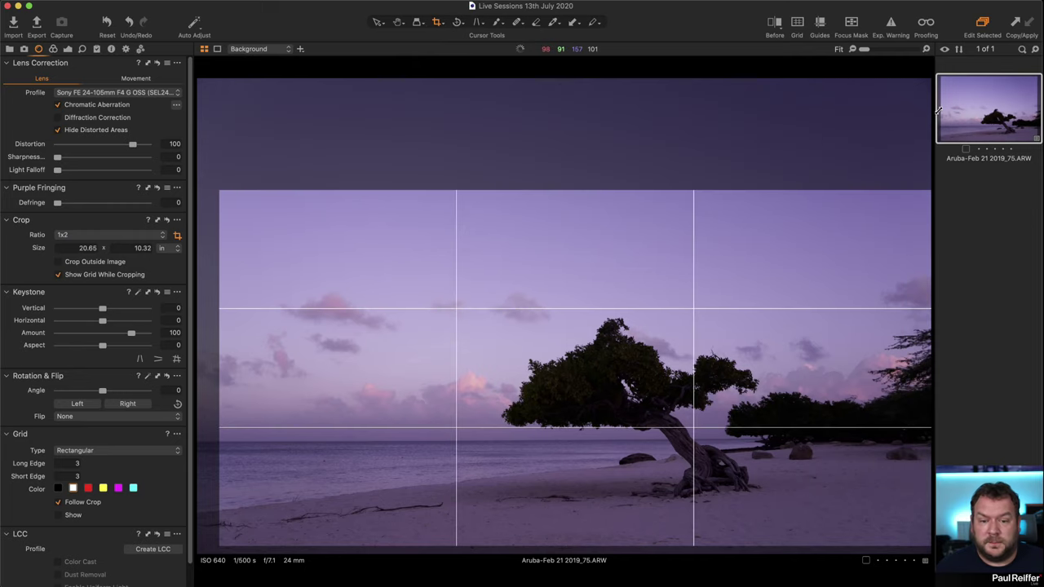
{"action": "left_click_drag", "start_coordinate": [788, 226], "coordinate": [754, 219]}
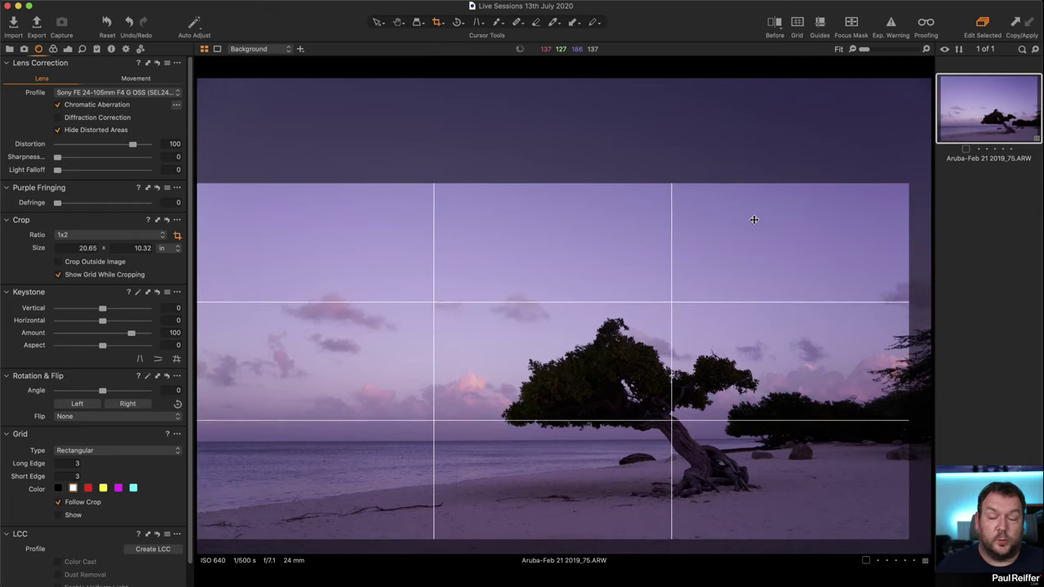
{"action": "left_click_drag", "start_coordinate": [907, 183], "coordinate": [932, 168]}
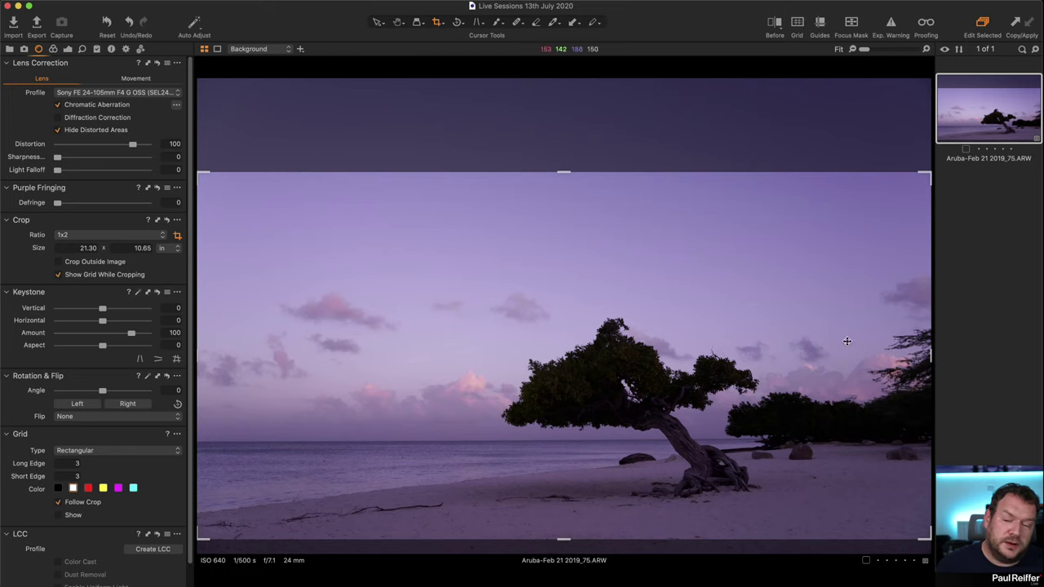
{"action": "left_click_drag", "start_coordinate": [753, 290], "coordinate": [731, 288]}
{"action": "left_click_drag", "start_coordinate": [924, 178], "coordinate": [888, 184]}
{"action": "left_click_drag", "start_coordinate": [805, 289], "coordinate": [796, 283]}
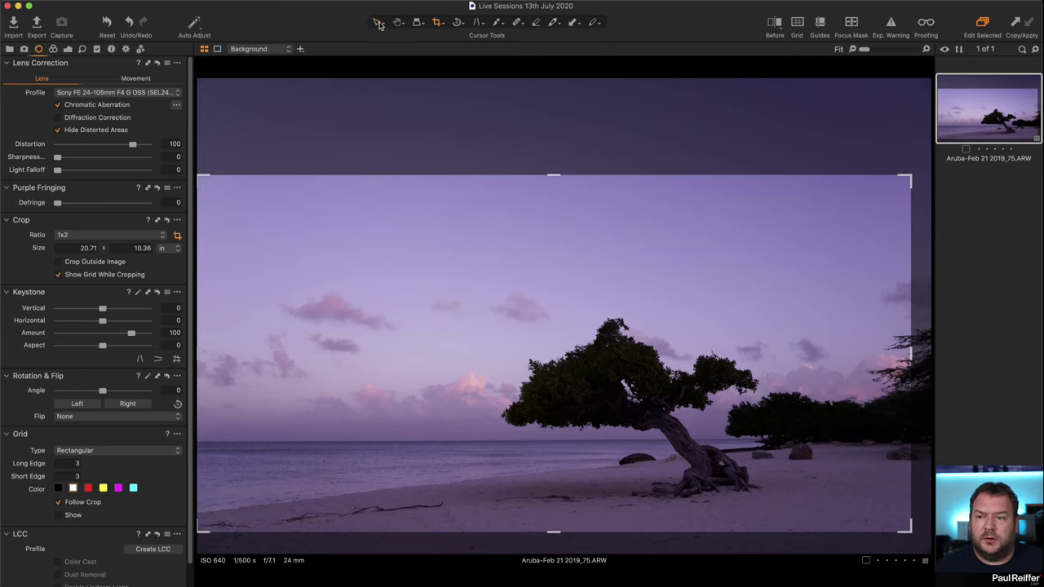
{"action": "left_click", "coordinate": [377, 23]}
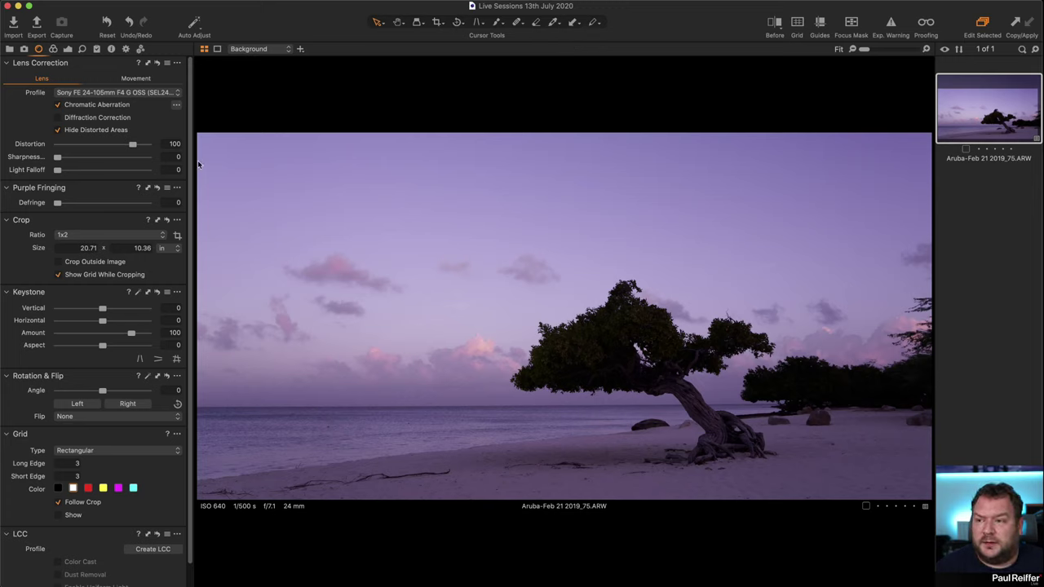
Try High Dynamic Range adjustments with Shadow at 49 and White at -1, resetting each to 0
{"action": "left_click", "coordinate": [68, 49]}
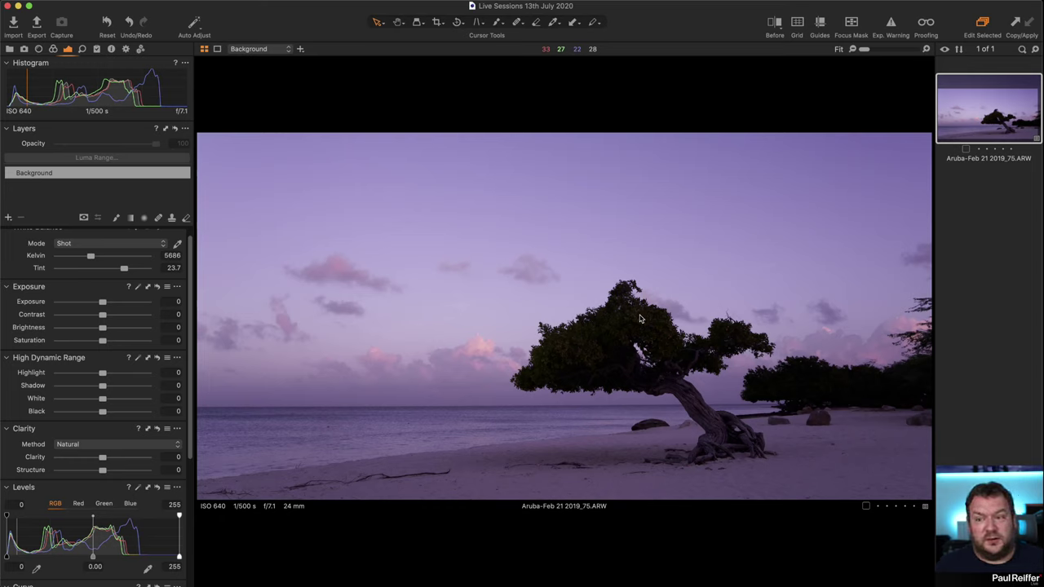
{"action": "left_click_drag", "start_coordinate": [102, 412], "coordinate": [124, 389]}
{"action": "double_click", "coordinate": [112, 412]}
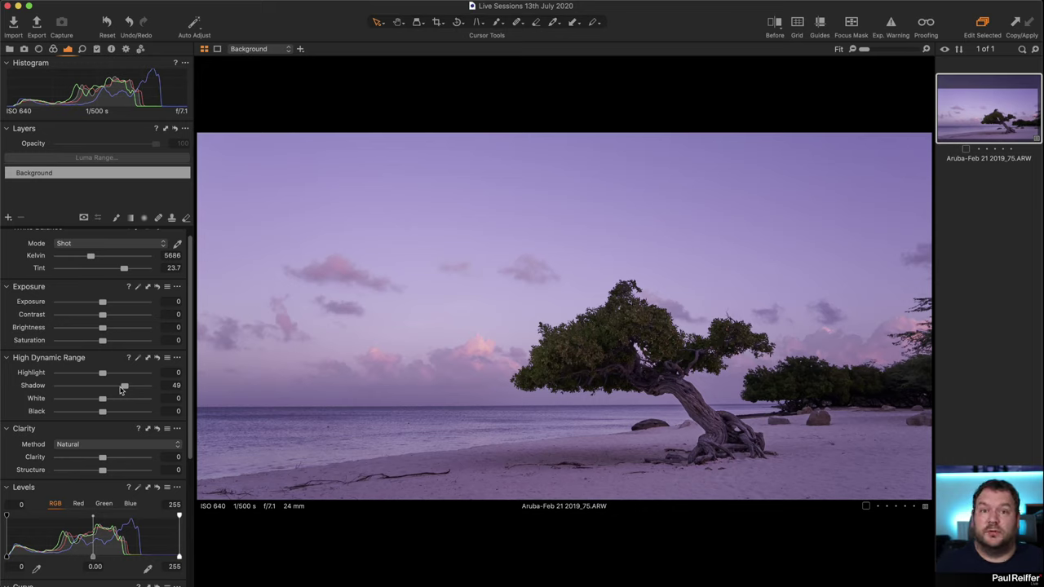
{"action": "double_click", "coordinate": [123, 387]}
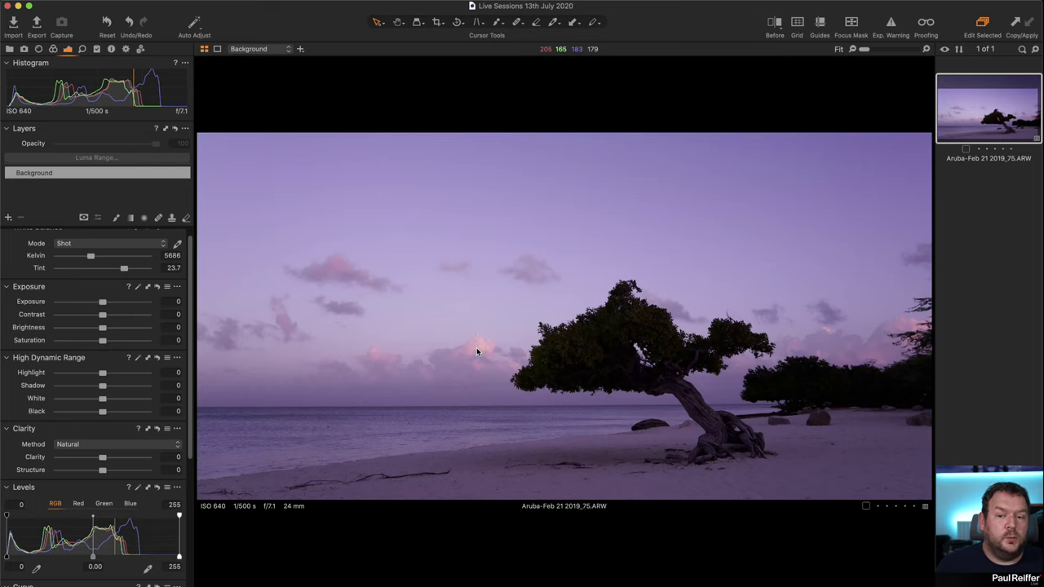
{"action": "mouse_move", "coordinate": [102, 398]}
{"action": "left_mouse_down"}
{"action": "mouse_move", "coordinate": [137, 401]}
{"action": "mouse_move", "coordinate": [82, 398]}
{"action": "mouse_move", "coordinate": [101, 398]}
{"action": "left_mouse_up"}
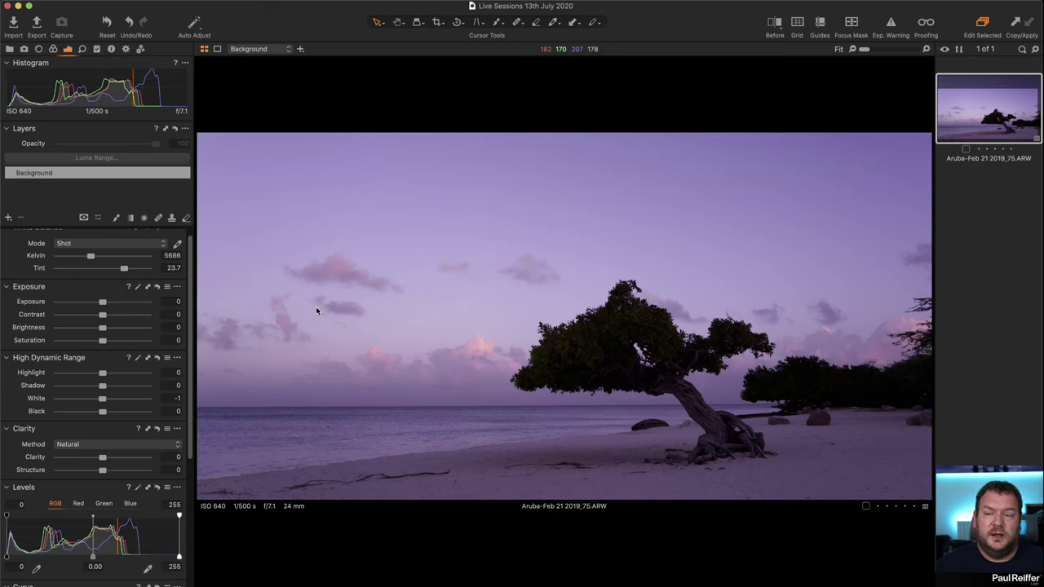
{"action": "mouse_move", "coordinate": [102, 399]}
{"action": "left_mouse_down"}
{"action": "mouse_move", "coordinate": [130, 402]}
{"action": "mouse_move", "coordinate": [103, 402]}
{"action": "left_mouse_up"}
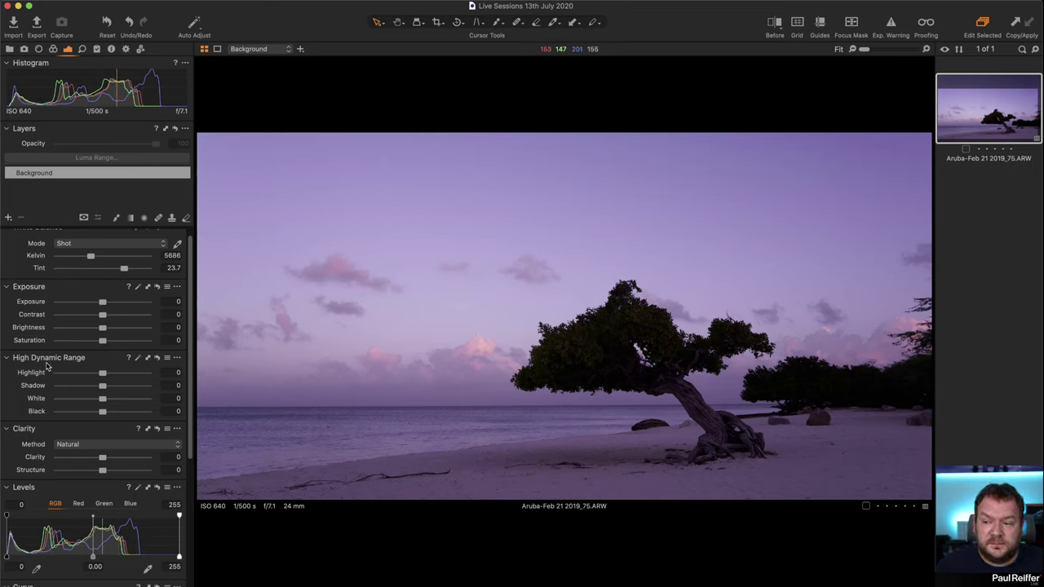
Try a Contrast of 50 on the background and reset it
{"action": "left_click_drag", "start_coordinate": [101, 315], "coordinate": [149, 320]}
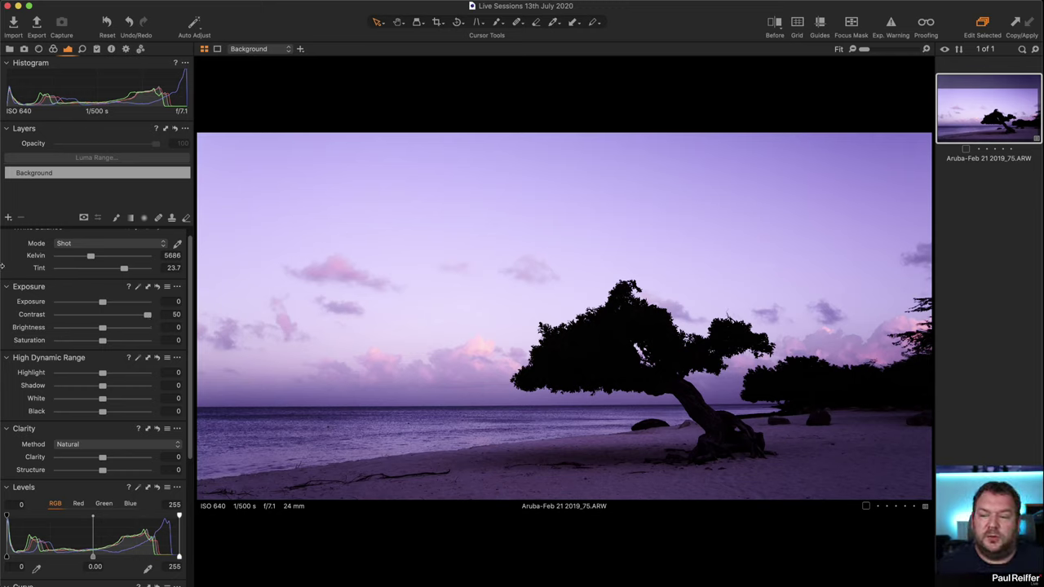
{"action": "double_click", "coordinate": [148, 315]}
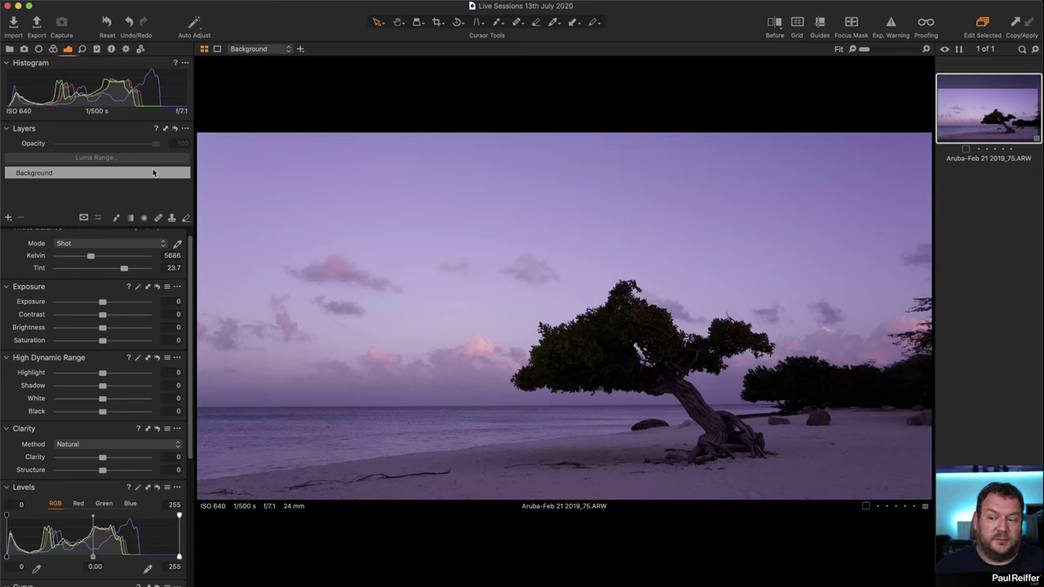
Adjust the RGB levels to a midtone of 0.12 and a white point of 236
{"action": "scroll", "coordinate": [163, 367], "scroll_direction": "down", "scroll_amount": 5}
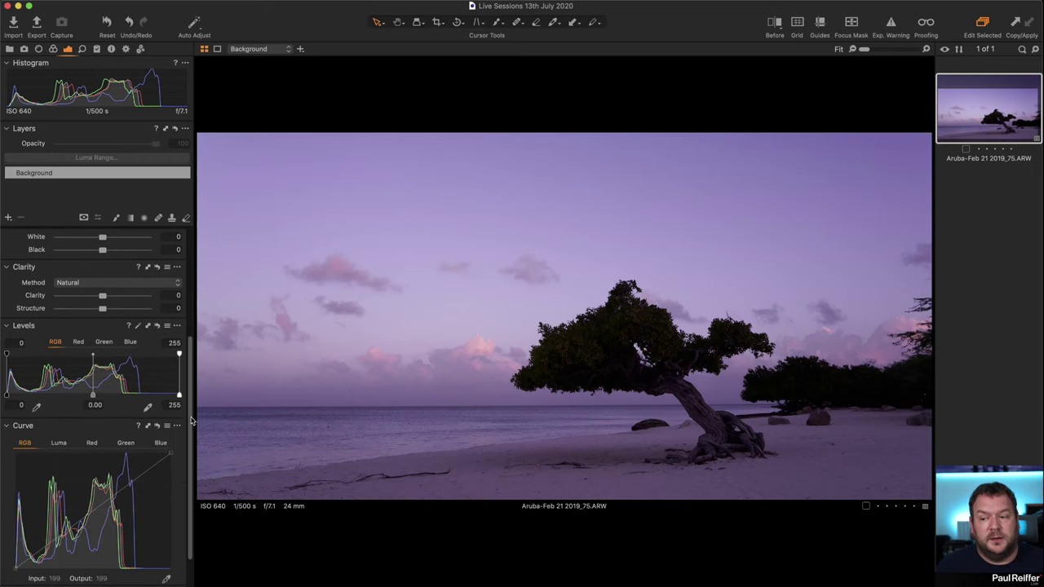
{"action": "left_click_drag", "start_coordinate": [179, 395], "coordinate": [155, 397]}
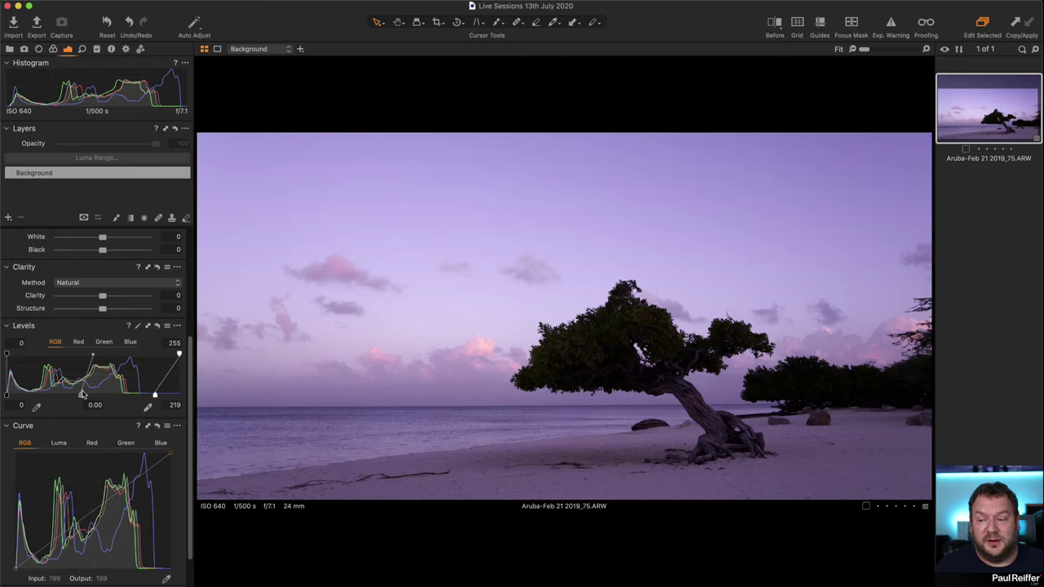
{"action": "mouse_move", "coordinate": [82, 398]}
{"action": "left_mouse_down"}
{"action": "mouse_move", "coordinate": [97, 396]}
{"action": "mouse_move", "coordinate": [71, 396]}
{"action": "left_mouse_up"}
{"action": "left_click_drag", "start_coordinate": [156, 396], "coordinate": [167, 396]}
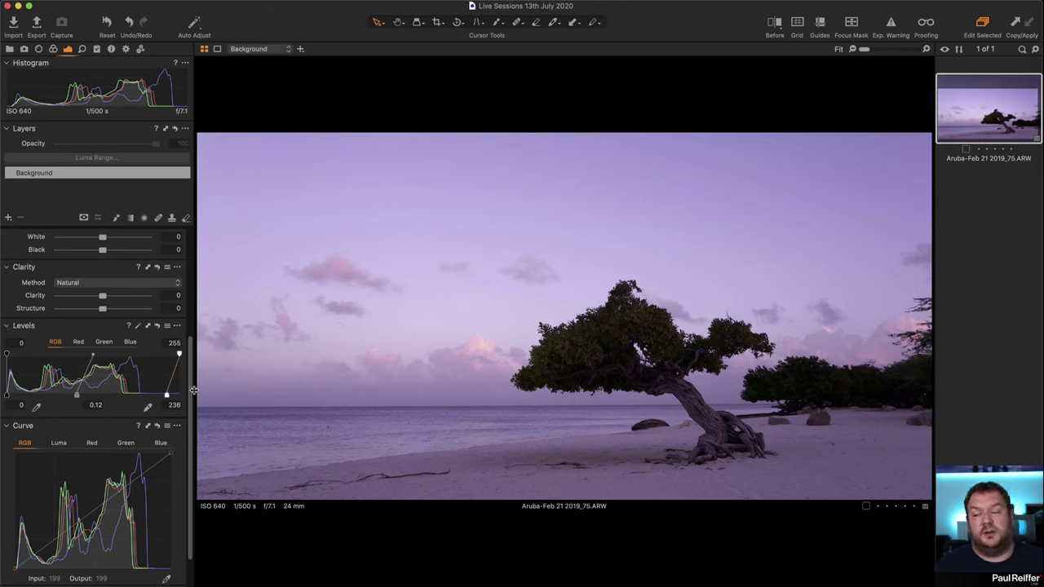
Set the RGB levels midtone to 0.08 and the white point to 240
{"action": "scroll", "coordinate": [98, 367], "scroll_direction": "up", "scroll_amount": 5}
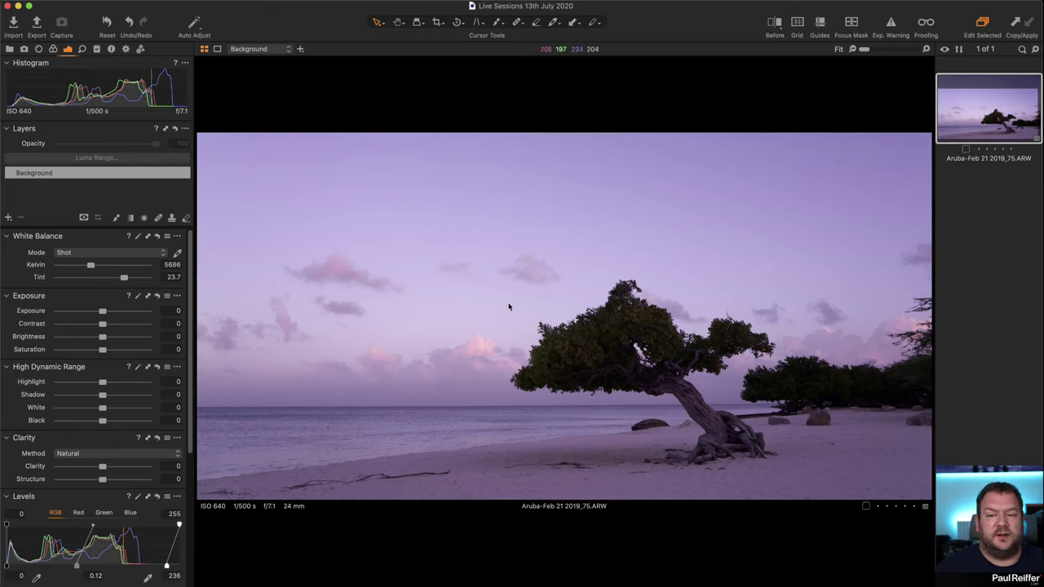
{"action": "scroll", "coordinate": [123, 489], "scroll_direction": "down", "scroll_amount": 4}
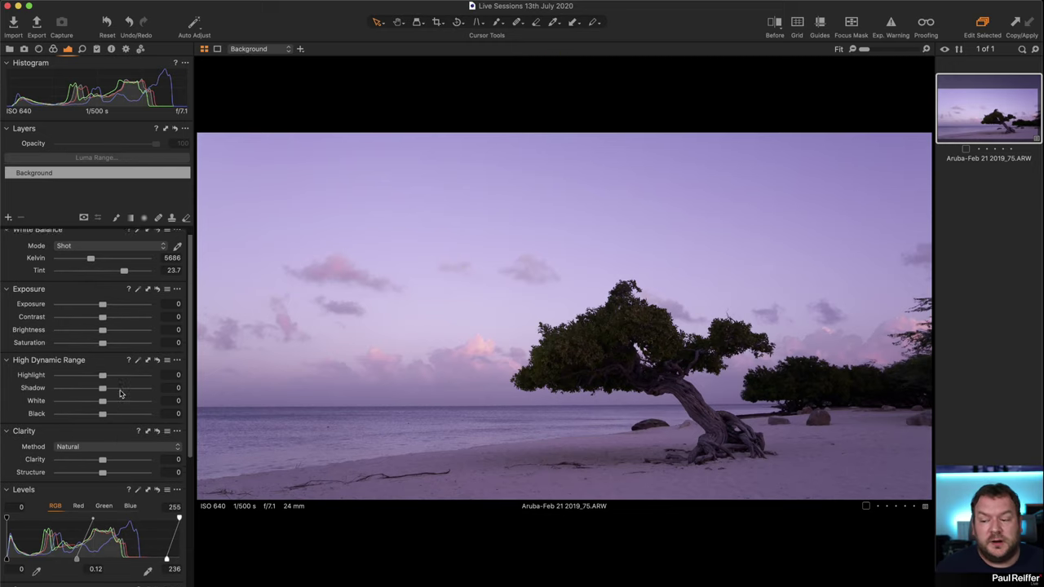
{"action": "left_click", "coordinate": [96, 503]}
{"action": "type", "text": "0.0"}
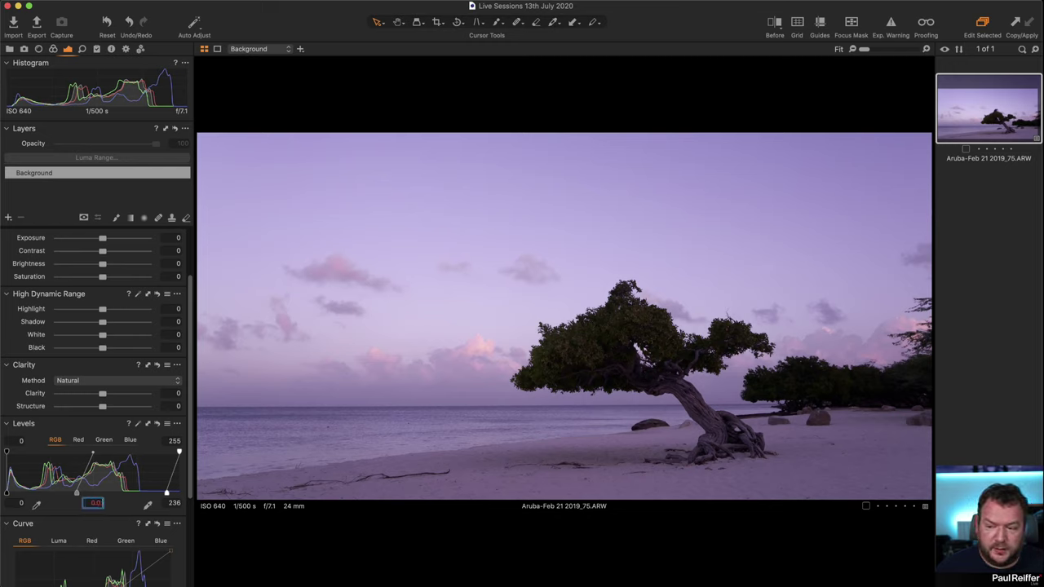
{"action": "type", "text": "8"}
{"action": "key", "text": "Tab"}
{"action": "type", "text": "240"}
{"action": "key", "text": "Return"}
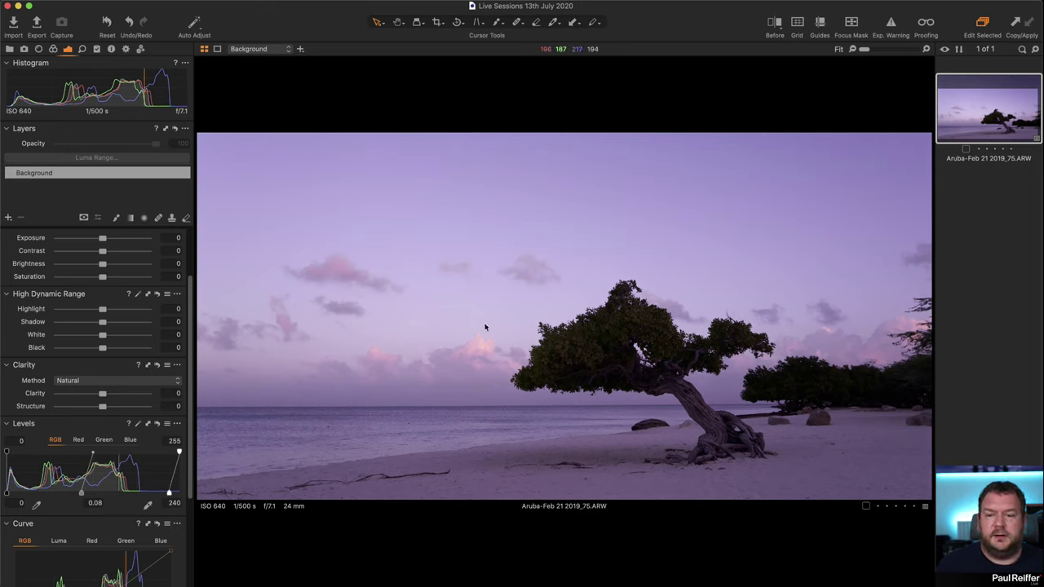
Turn on the split before/after comparison, reveal the full After view and set Saturation to 10
{"action": "left_click", "coordinate": [774, 22]}
{"action": "left_click_drag", "start_coordinate": [564, 316], "coordinate": [174, 351]}
{"action": "left_click_drag", "start_coordinate": [105, 281], "coordinate": [107, 280]}
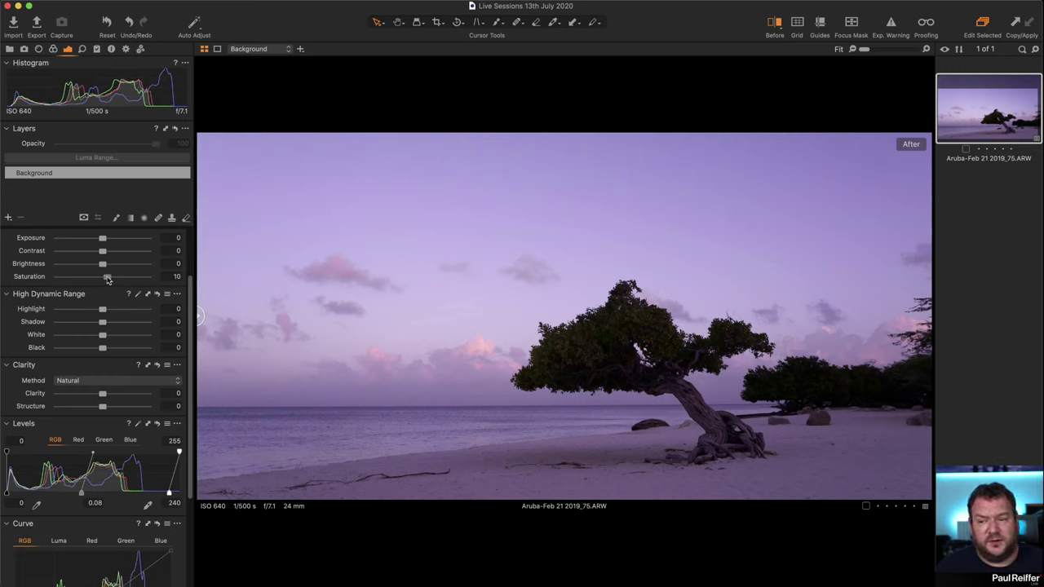
Warm the white balance to 6463 Kelvin with a tint of 21.9
{"action": "left_click", "coordinate": [53, 50]}
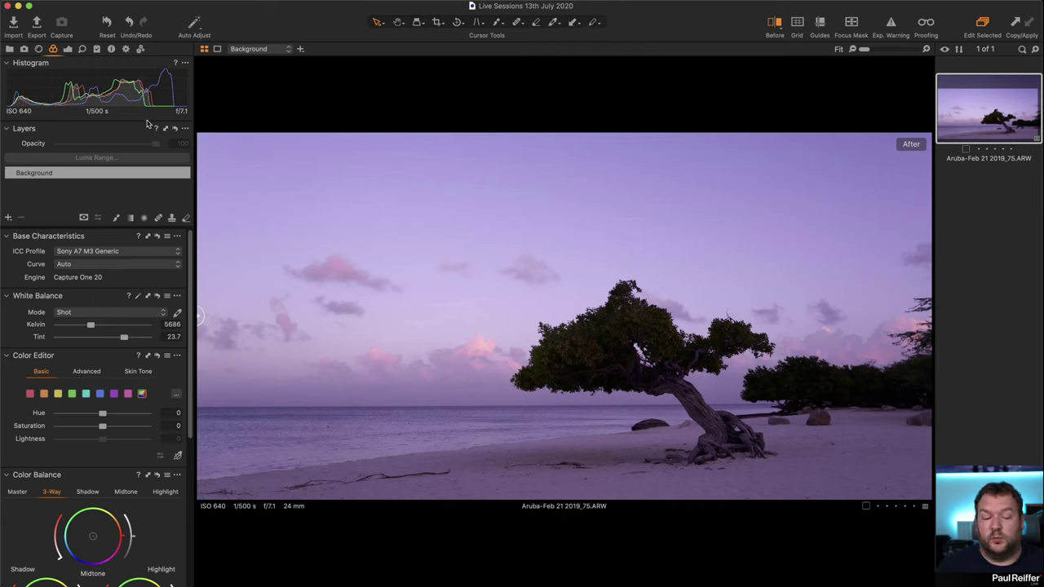
{"action": "left_click", "coordinate": [69, 50]}
{"action": "scroll", "coordinate": [181, 264], "scroll_direction": "up", "scroll_amount": 4}
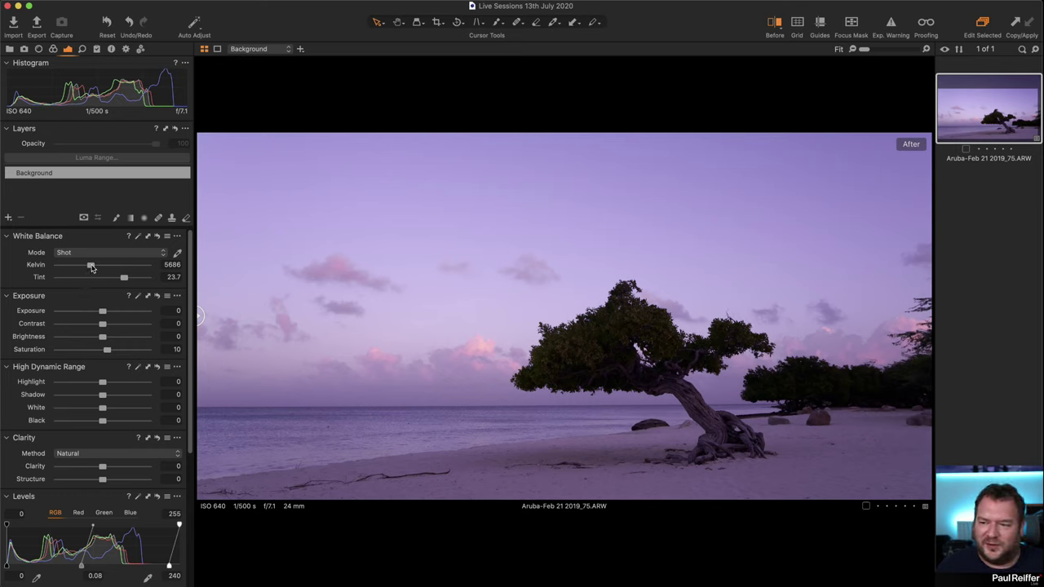
{"action": "left_click_drag", "start_coordinate": [92, 268], "coordinate": [123, 281]}
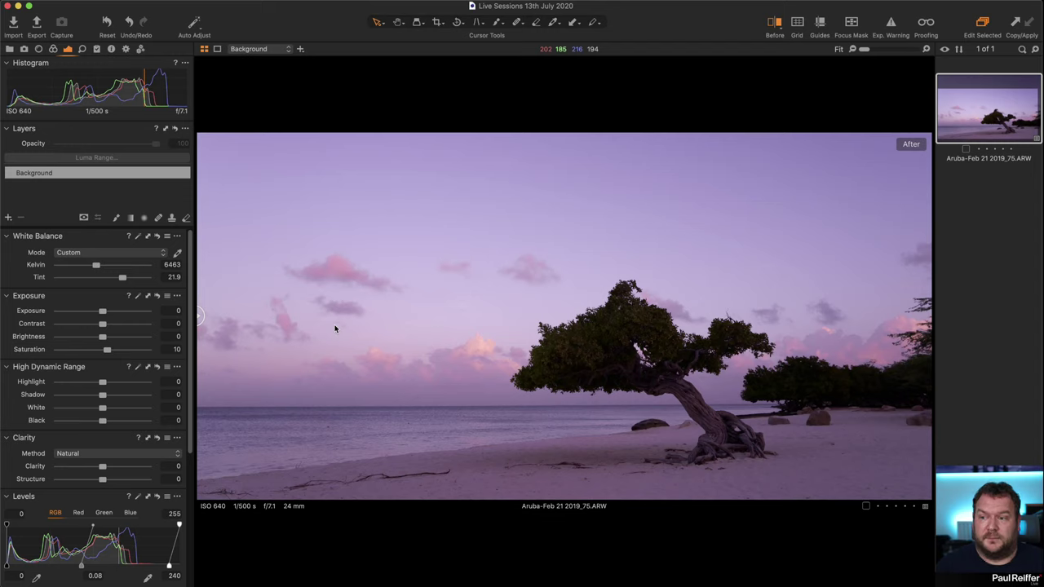
Add a new empty adjustment layer and name it Sky
{"action": "left_click", "coordinate": [9, 217]}
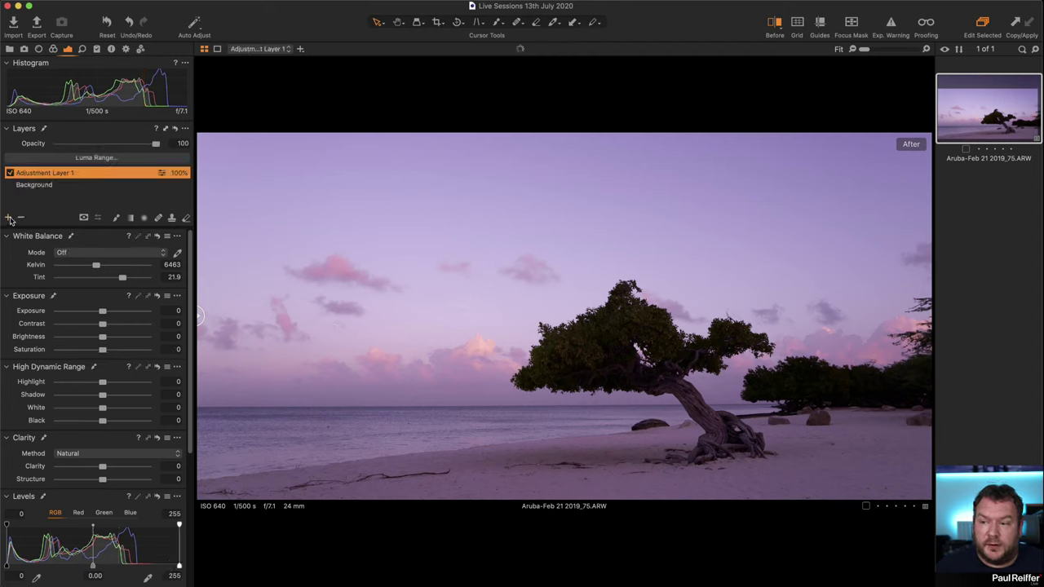
{"action": "double_click", "coordinate": [37, 175]}
{"action": "type", "text": "Sky"}
{"action": "key", "text": "Return"}
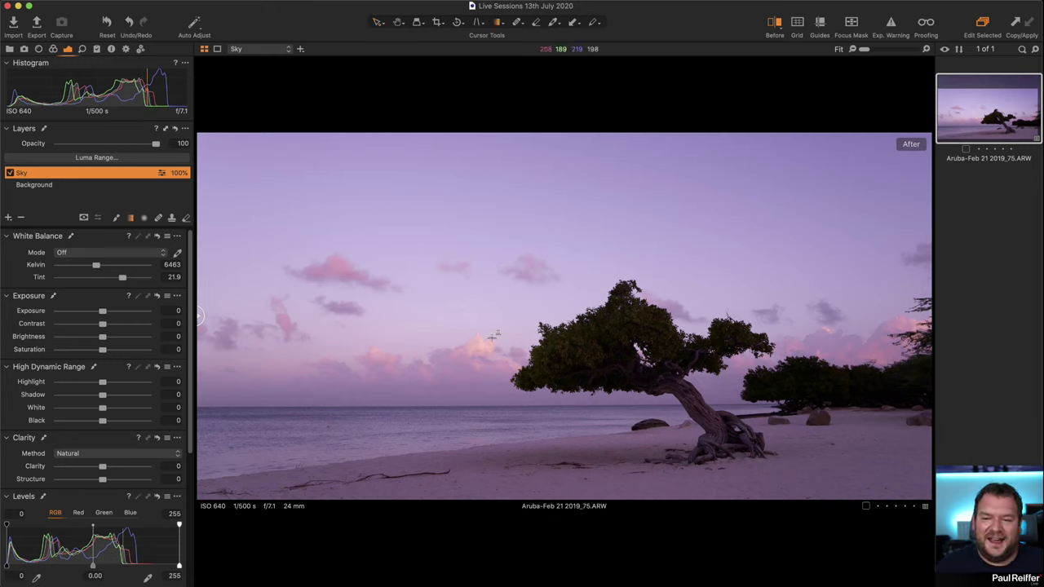
Mask the sky with a linear gradient and set its Highlight to -100, White to -41 and Brightness to -7
{"action": "left_click_drag", "start_coordinate": [561, 246], "coordinate": [592, 374]}
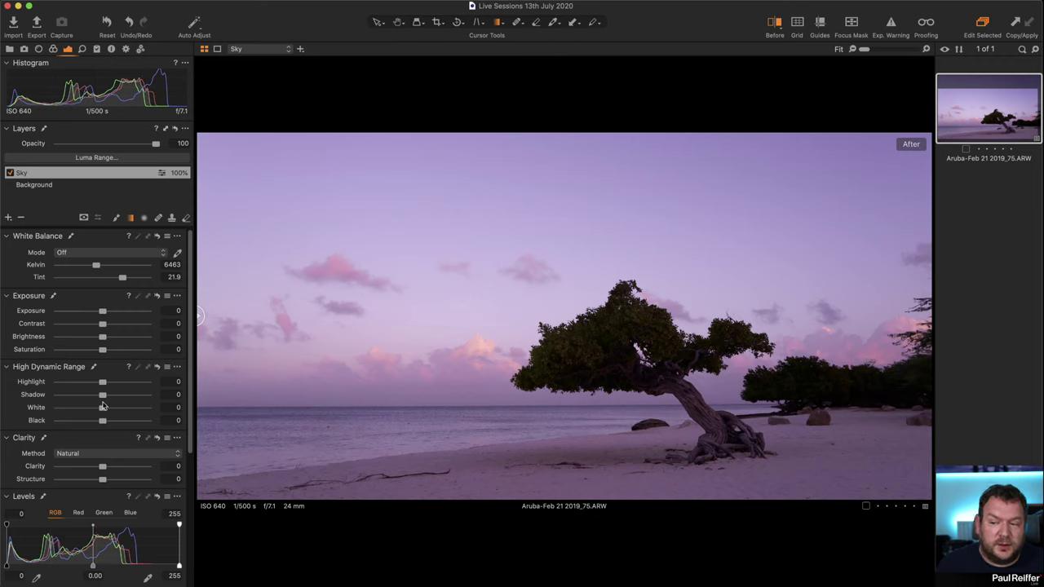
{"action": "left_click_drag", "start_coordinate": [103, 383], "coordinate": [57, 389]}
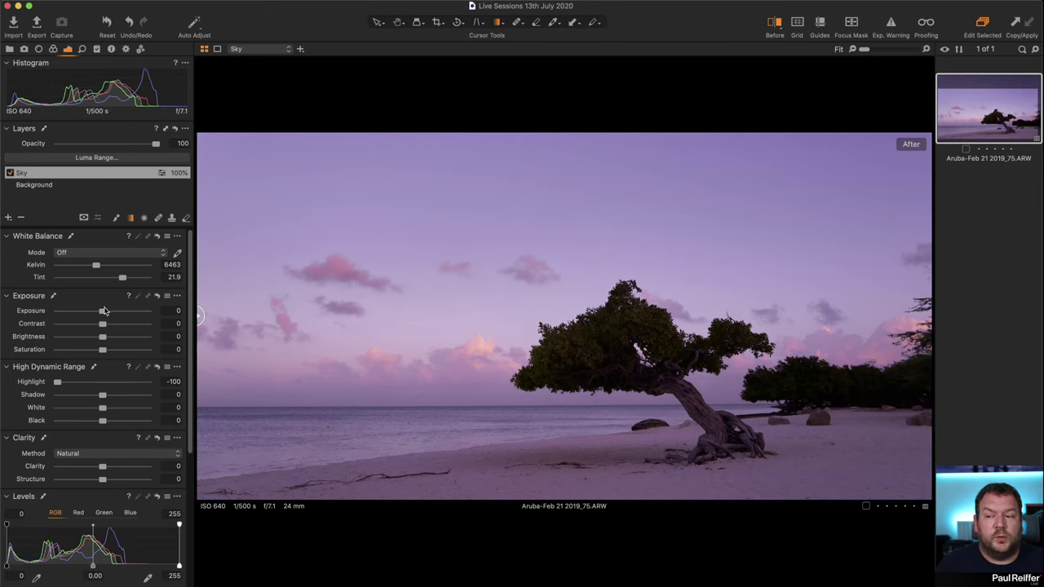
{"action": "left_click_drag", "start_coordinate": [103, 313], "coordinate": [89, 313]}
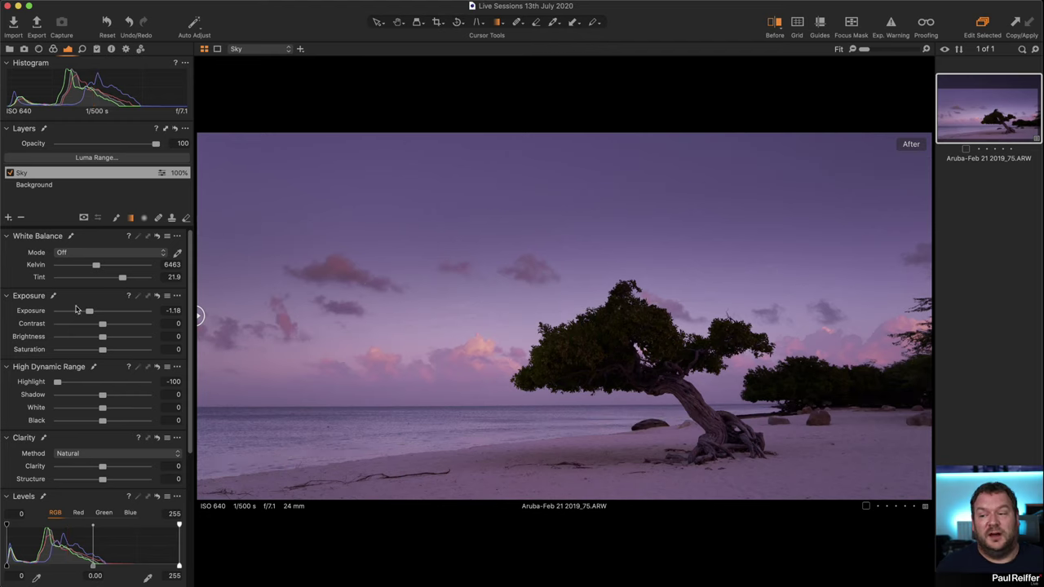
{"action": "double_click", "coordinate": [89, 312]}
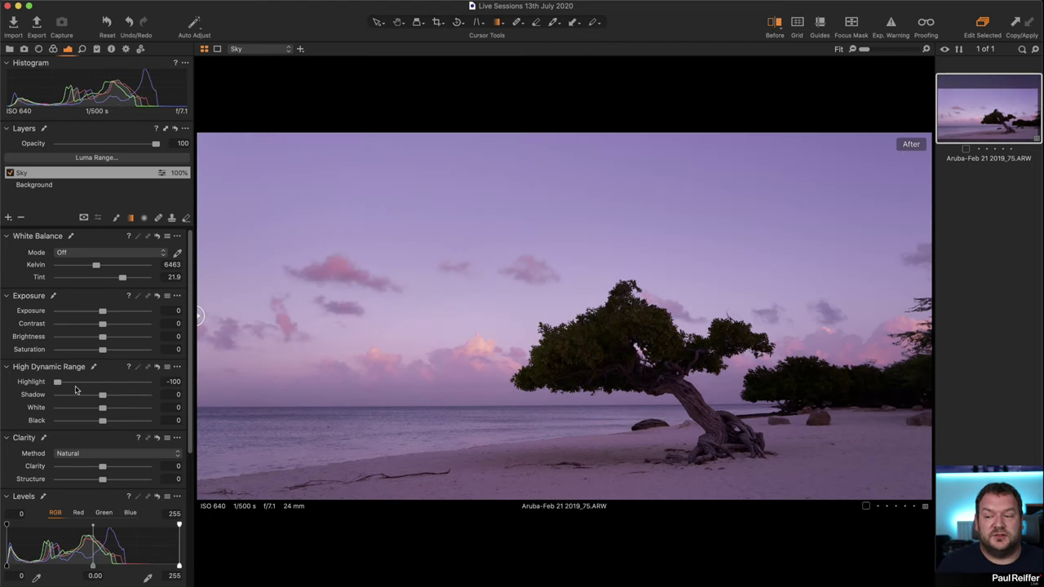
{"action": "left_click_drag", "start_coordinate": [102, 408], "coordinate": [83, 408]}
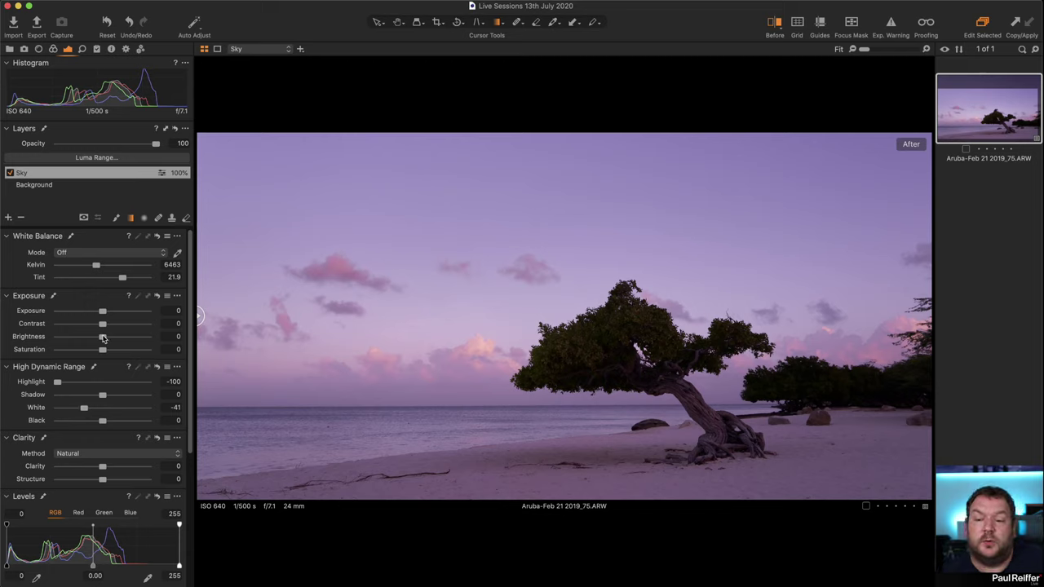
{"action": "left_click_drag", "start_coordinate": [102, 337], "coordinate": [97, 341]}
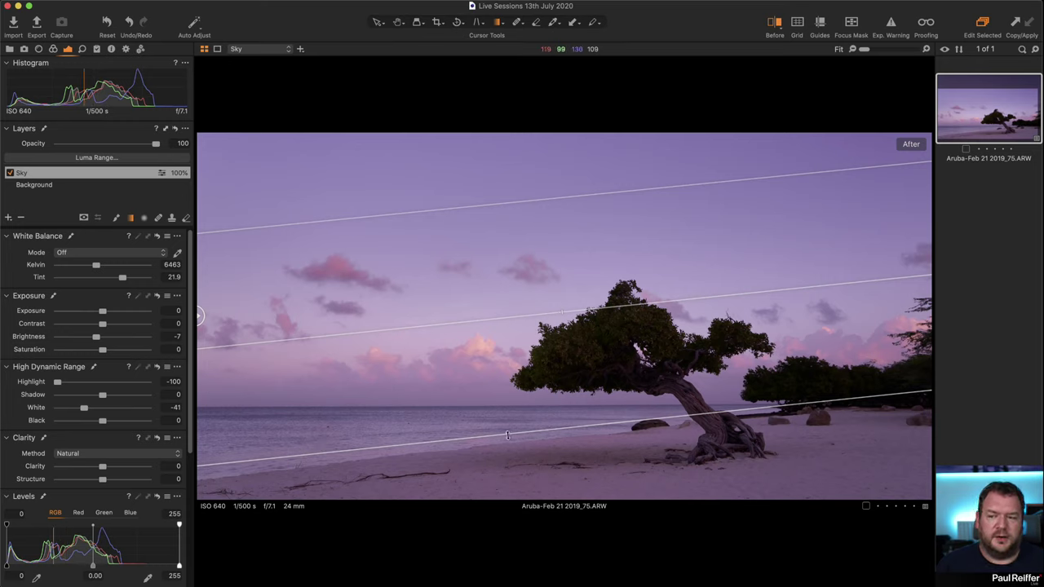
Add a new adjustment layer and name it Beach
{"action": "left_click", "coordinate": [8, 219]}
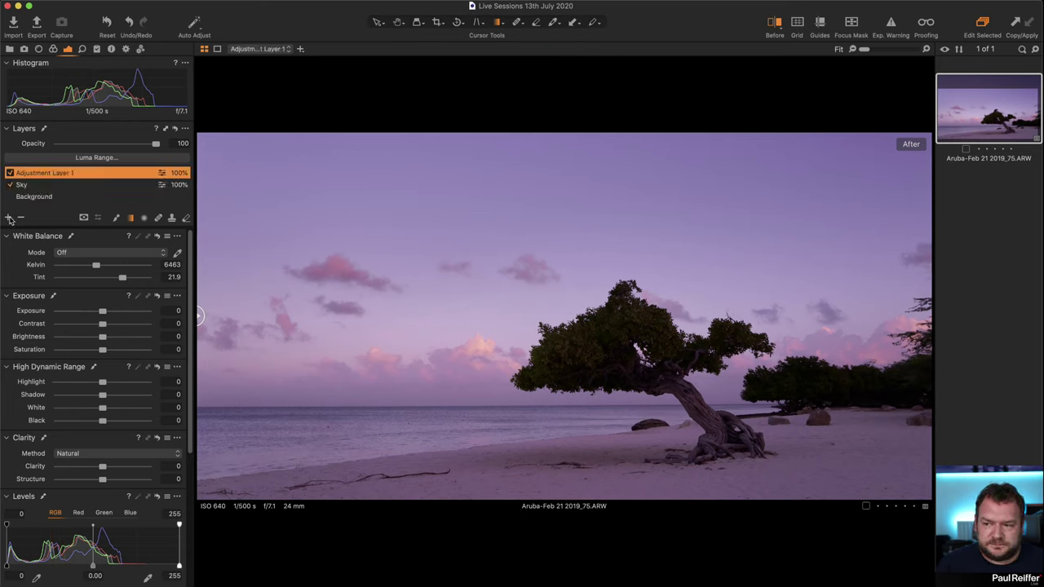
{"action": "double_click", "coordinate": [44, 174]}
{"action": "type", "text": "Beac"}
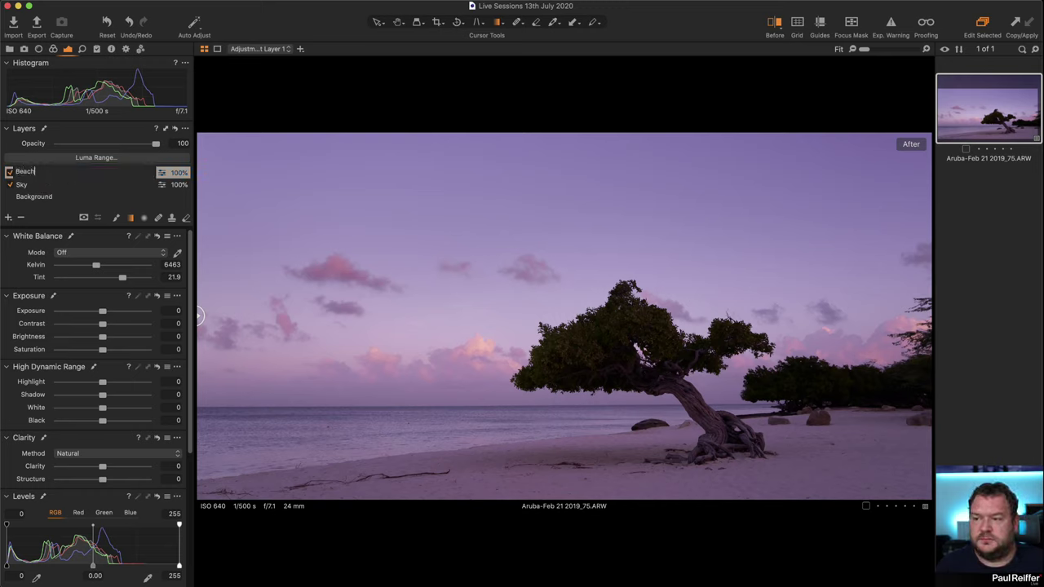
{"action": "type", "text": "h"}
{"action": "key", "text": "Return"}
Mask the foreground sand with a slanted linear gradient and warm its white balance to 8398 Kelvin with a tint of 23.8
{"action": "left_click_drag", "start_coordinate": [673, 446], "coordinate": [667, 383]}
{"action": "left_click_drag", "start_coordinate": [685, 424], "coordinate": [689, 444]}
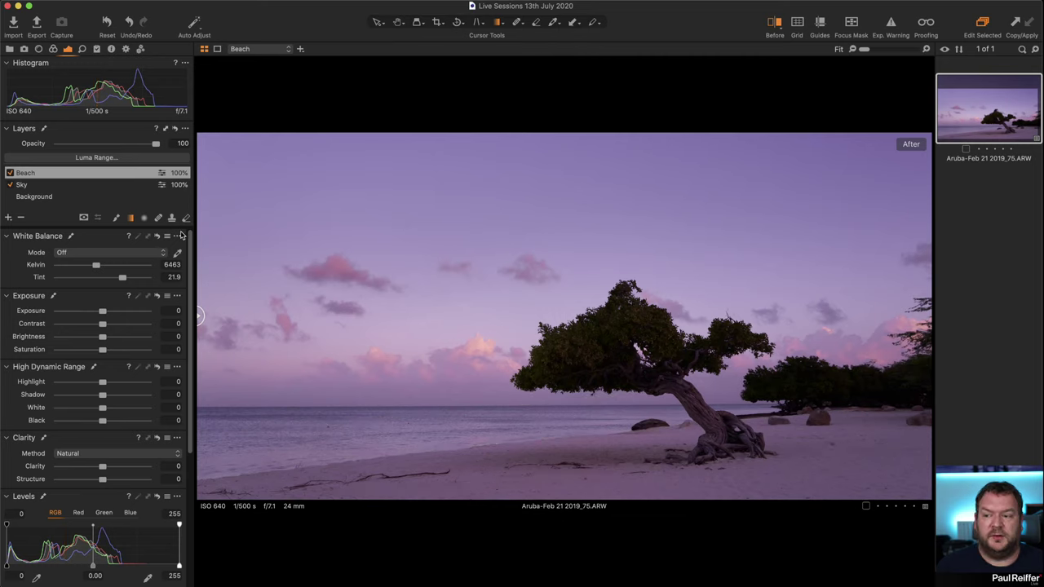
{"action": "left_click_drag", "start_coordinate": [96, 265], "coordinate": [105, 269]}
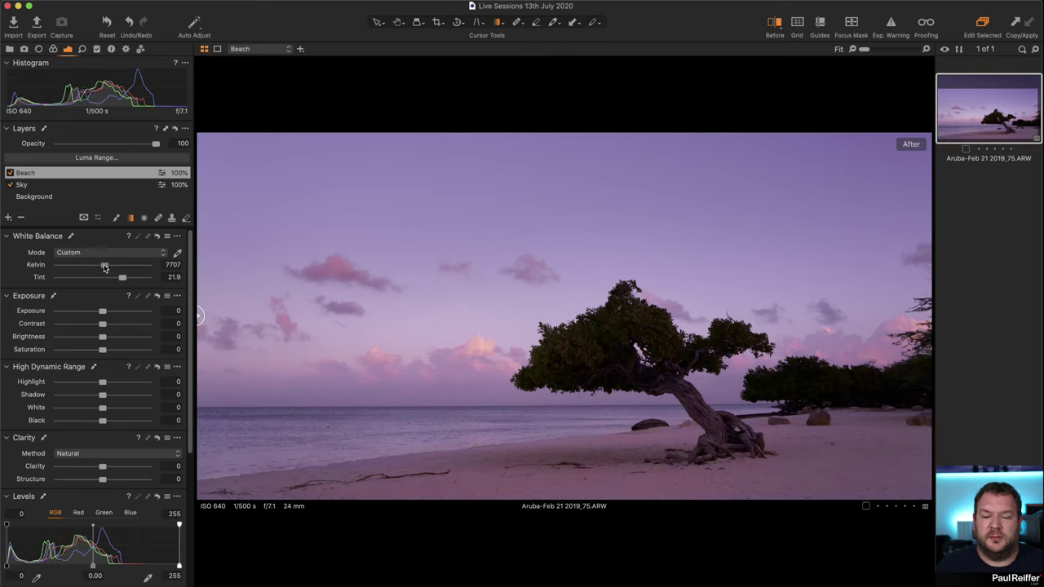
{"action": "left_click_drag", "start_coordinate": [122, 279], "coordinate": [125, 279]}
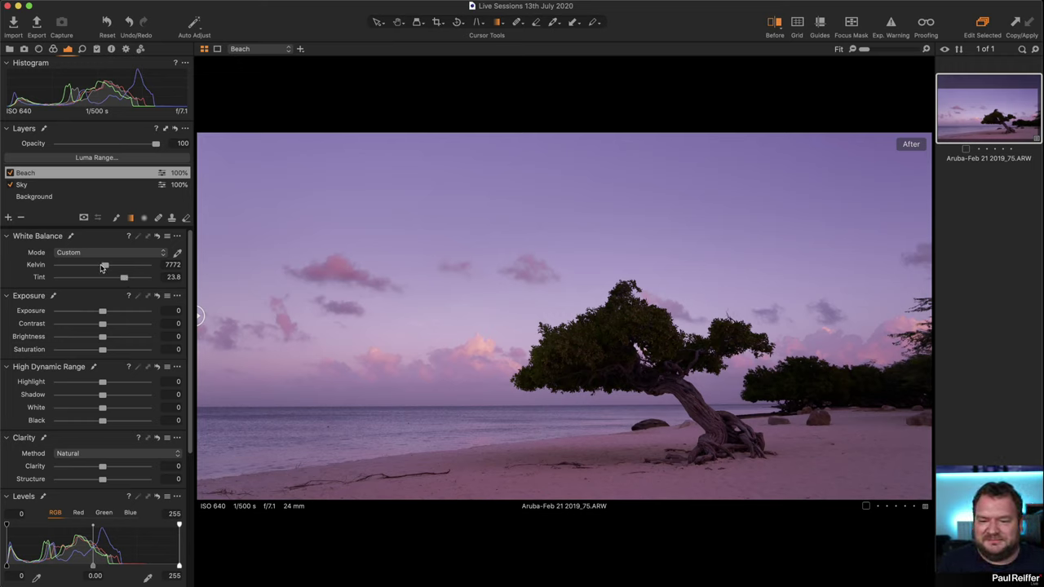
{"action": "left_click_drag", "start_coordinate": [102, 269], "coordinate": [106, 268]}
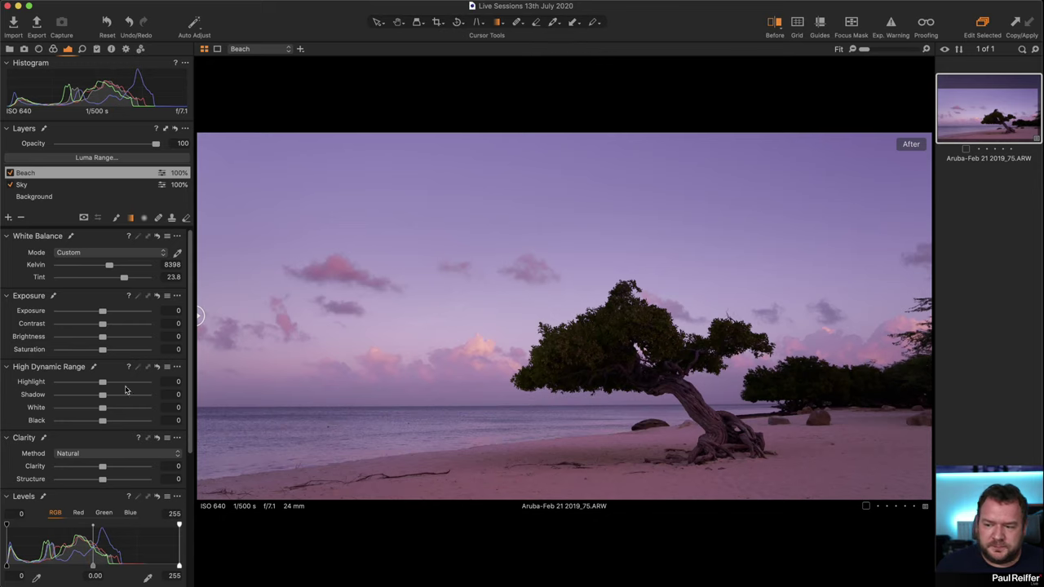
Try a Vignetting amount of -1.22 on the photo and reset it
{"action": "scroll", "coordinate": [133, 380], "scroll_direction": "down", "scroll_amount": 10}
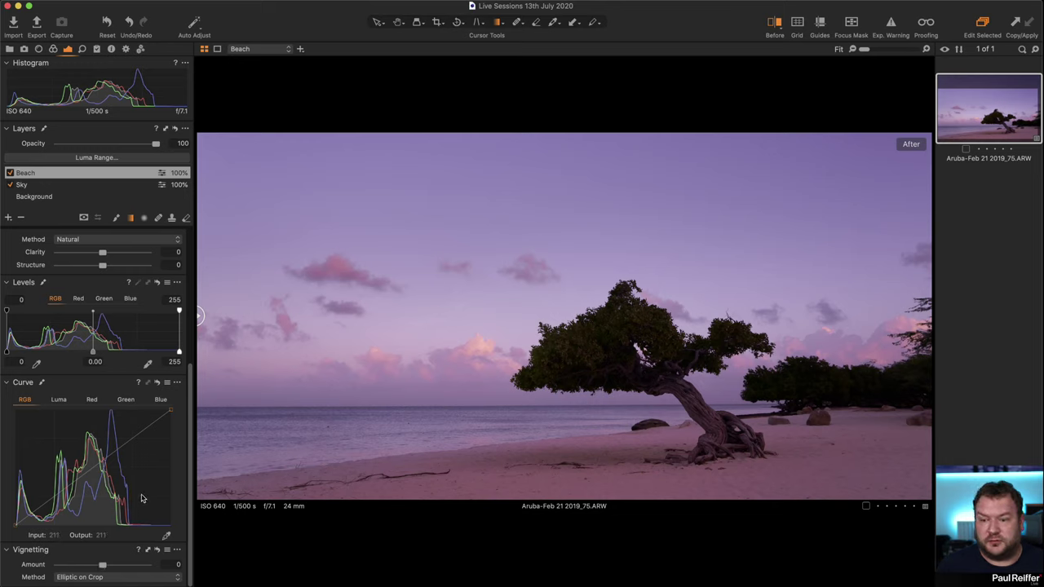
{"action": "left_click_drag", "start_coordinate": [102, 565], "coordinate": [81, 565]}
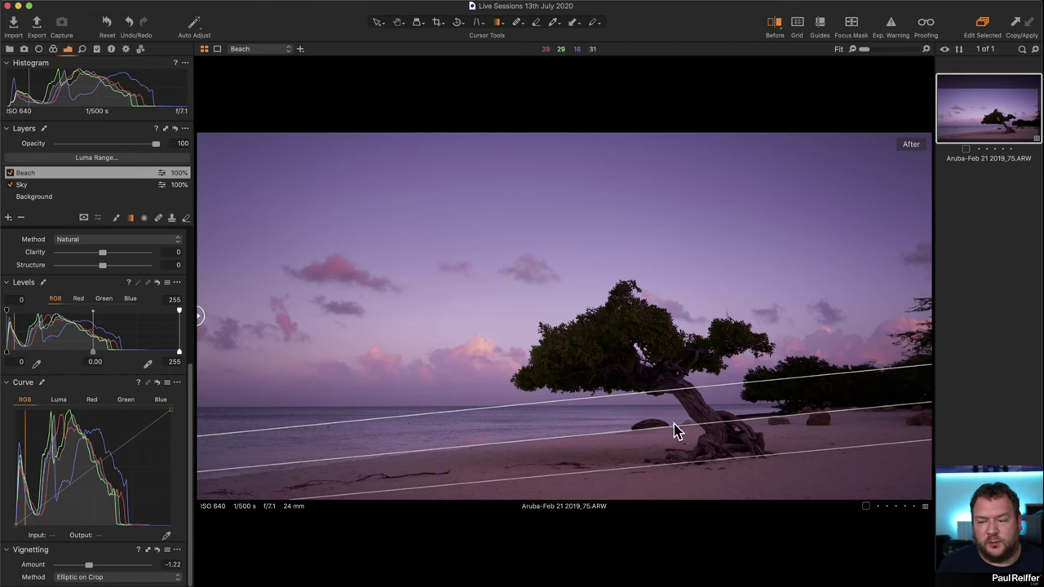
{"action": "left_click_drag", "start_coordinate": [90, 563], "coordinate": [103, 564]}
Add another adjustment layer and name it Focus
{"action": "scroll", "coordinate": [124, 257], "scroll_direction": "up", "scroll_amount": 5}
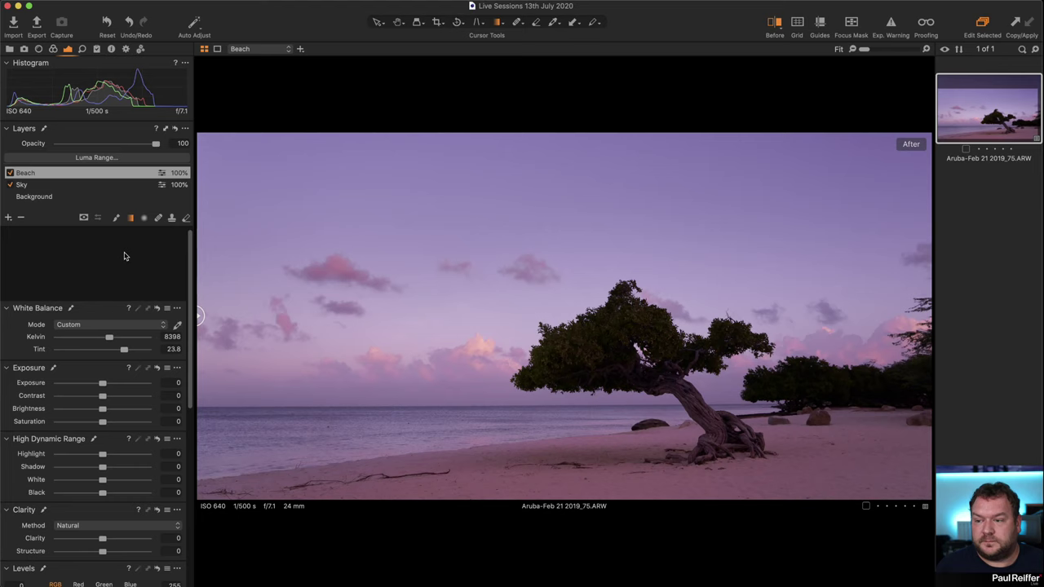
{"action": "left_click", "coordinate": [8, 217]}
{"action": "double_click", "coordinate": [42, 174]}
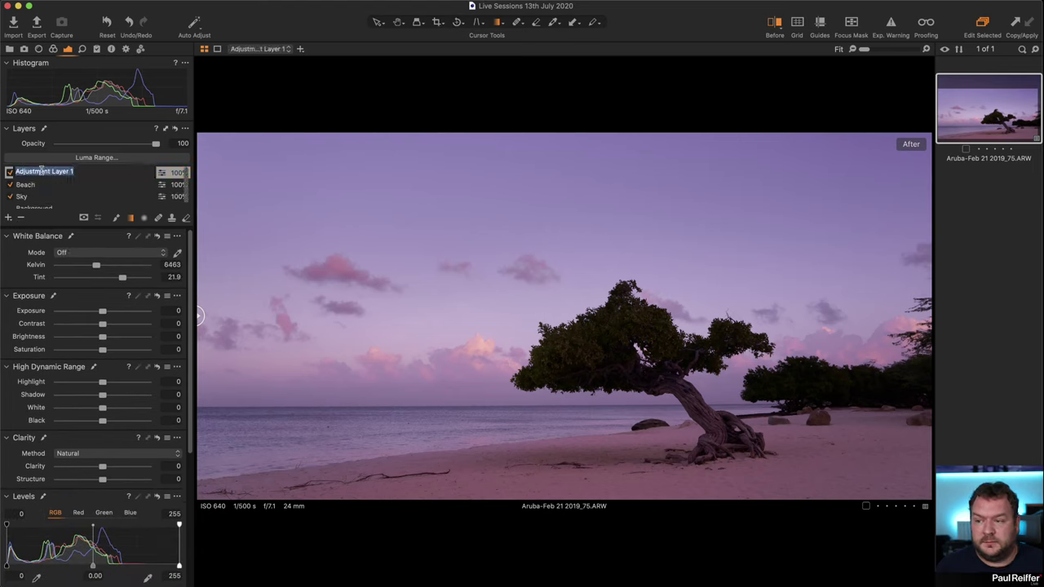
{"action": "type", "text": "Focus"}
{"action": "key", "text": "Return"}
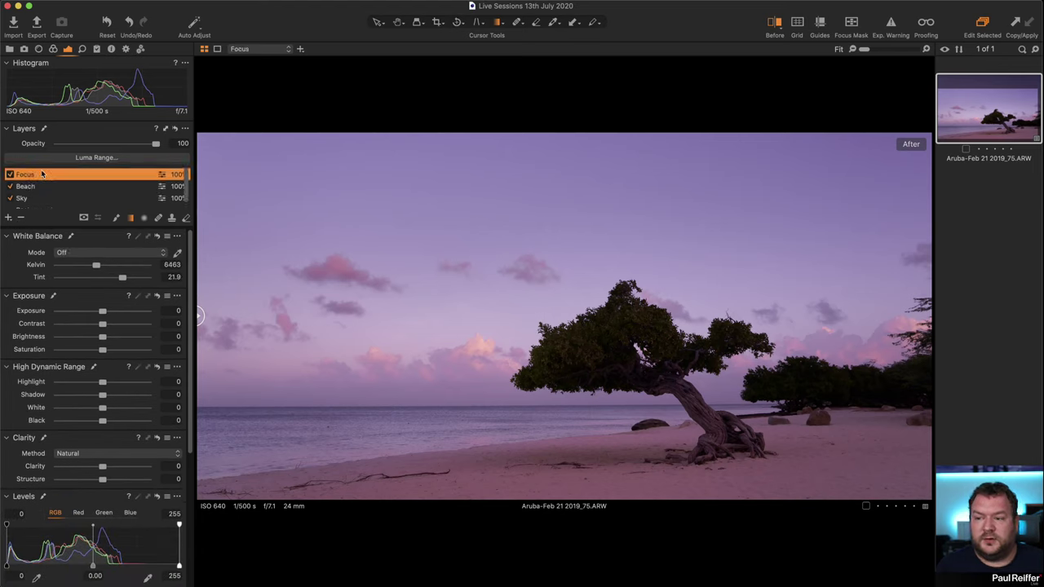
Draw an elliptical radial gradient mask around the tree, show its overlay and extend the feathering inward almost to the centre
{"action": "left_click", "coordinate": [144, 218]}
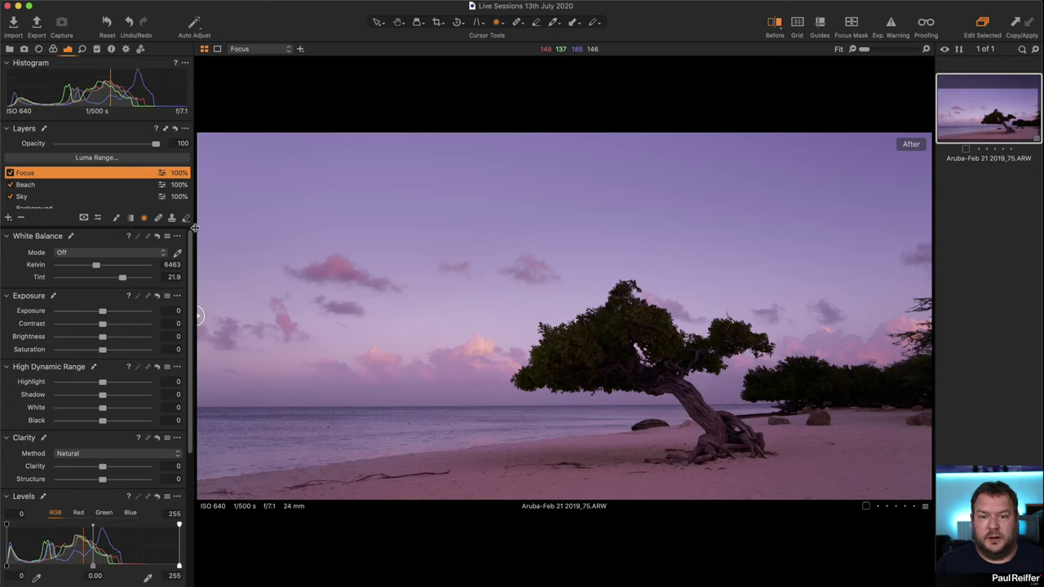
{"action": "left_click_drag", "start_coordinate": [654, 379], "coordinate": [874, 505]}
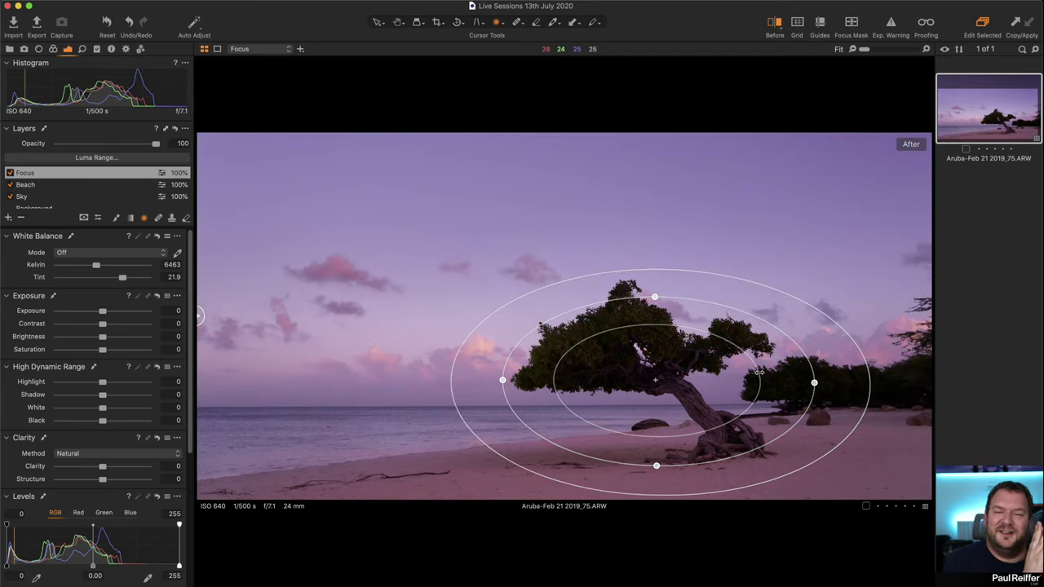
{"action": "key", "text": "m"}
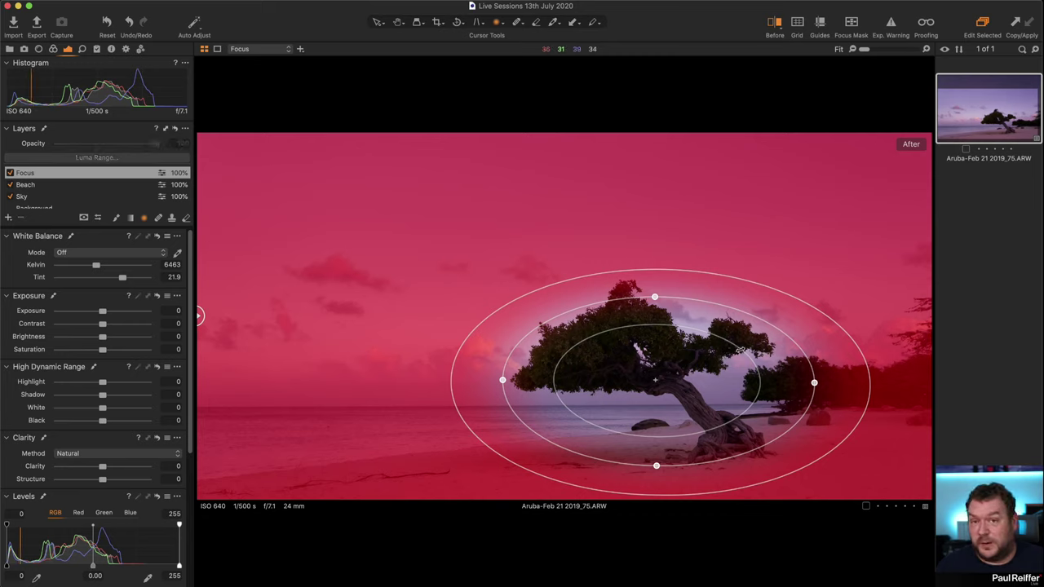
{"action": "left_click_drag", "start_coordinate": [738, 349], "coordinate": [672, 375]}
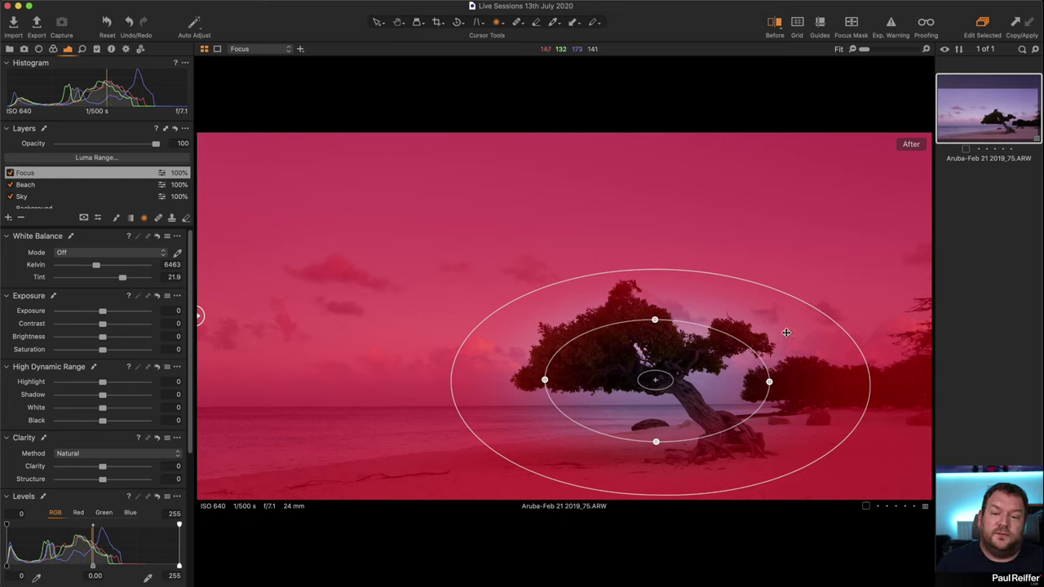
Review the mask display options and view the Focus layer's mask in grayscale before hiding it
{"action": "left_click", "coordinate": [83, 220]}
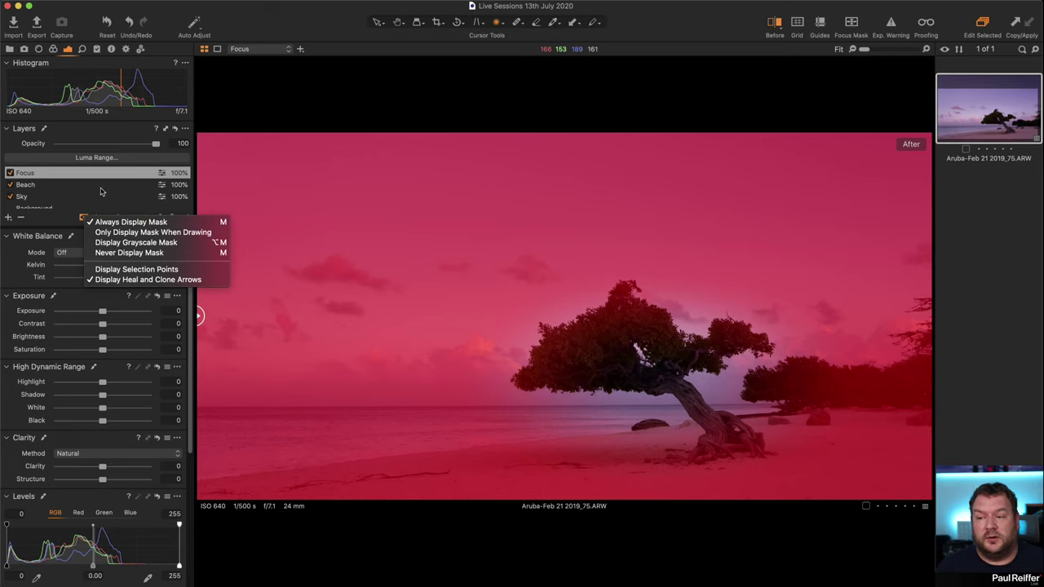
{"action": "left_click", "coordinate": [84, 218]}
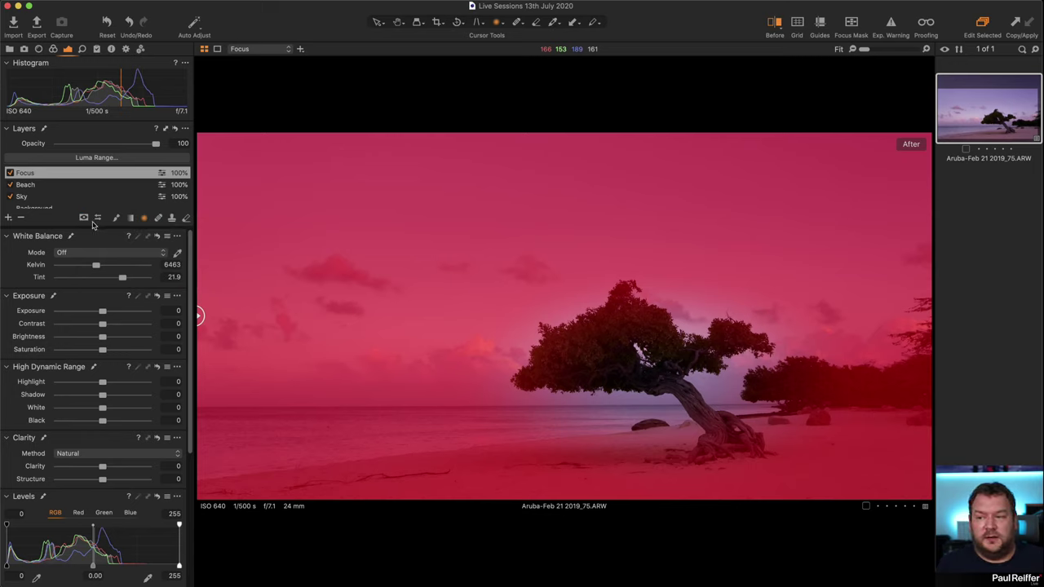
{"action": "left_click", "coordinate": [84, 219]}
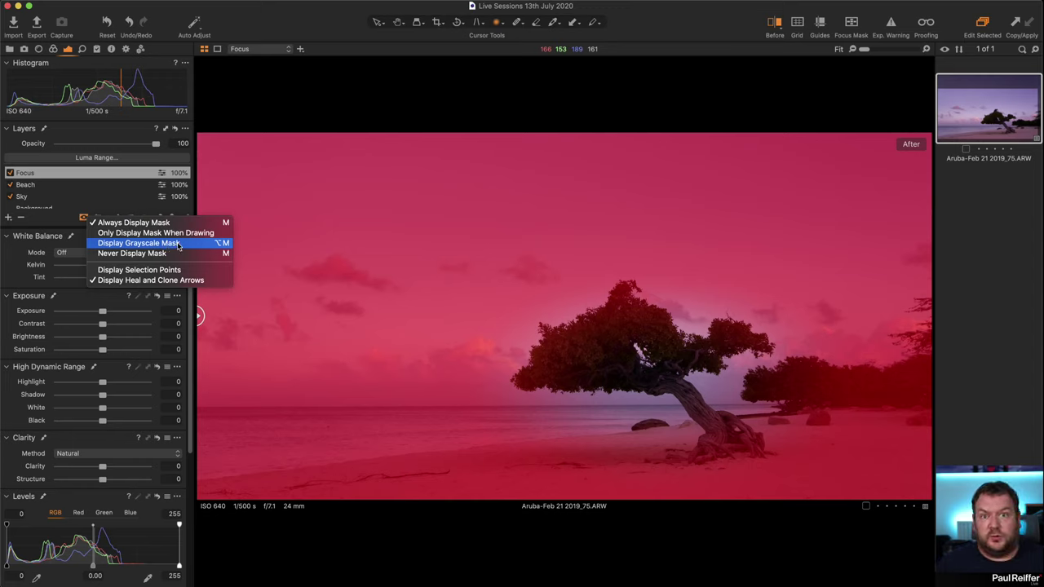
{"action": "left_click", "coordinate": [286, 104]}
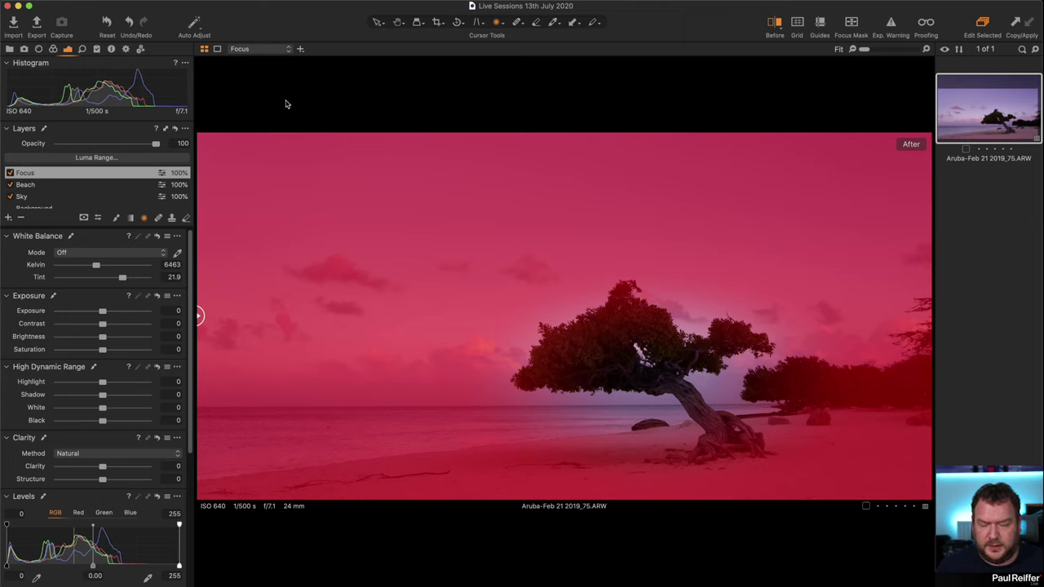
{"action": "key", "text": "alt+m"}
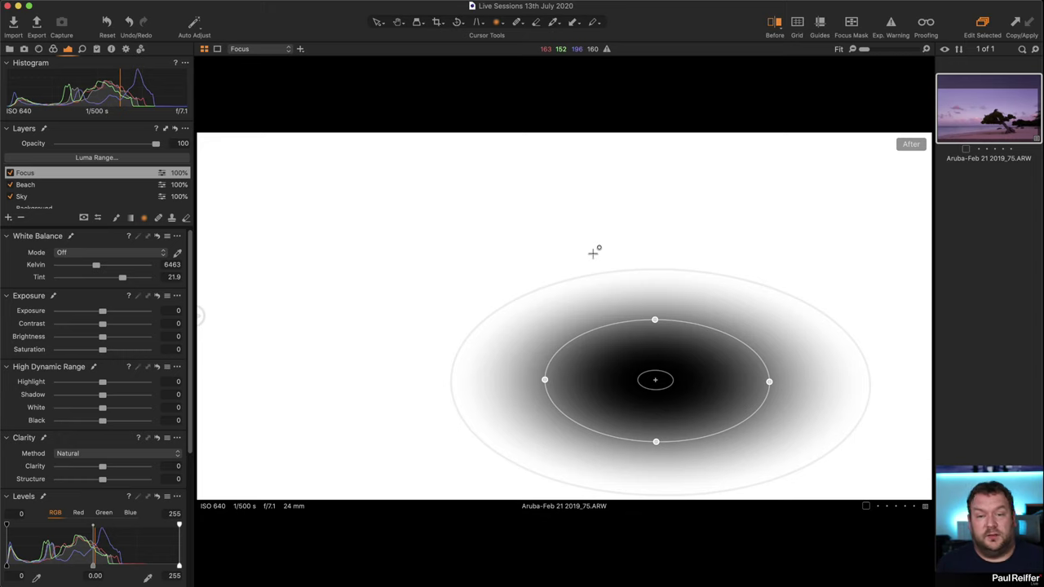
{"action": "key", "text": "alt+m"}
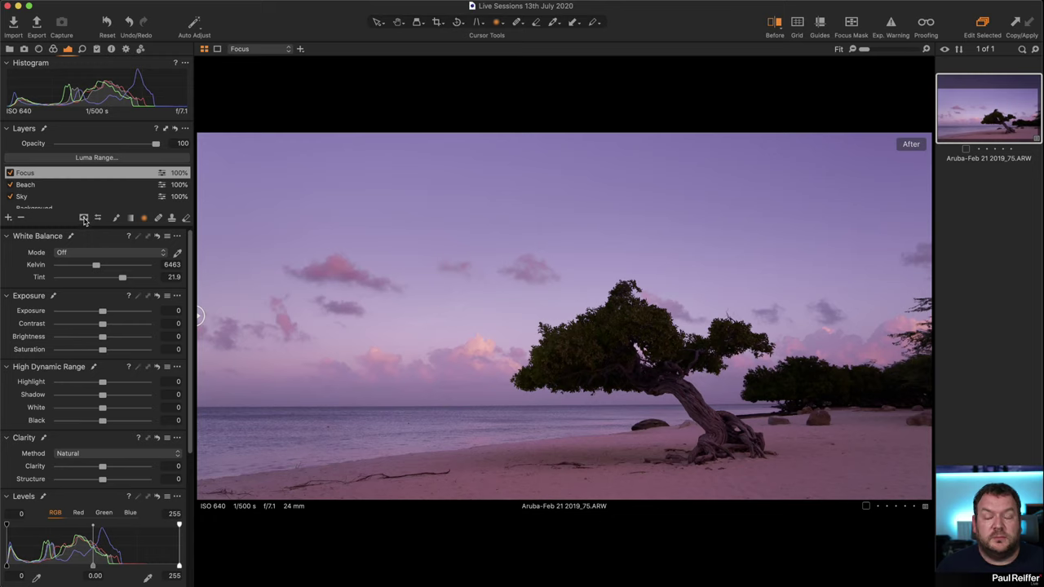
Set the mask to display only when drawing and shrink the inner ring of the radial mask slightly
{"action": "left_click", "coordinate": [84, 218]}
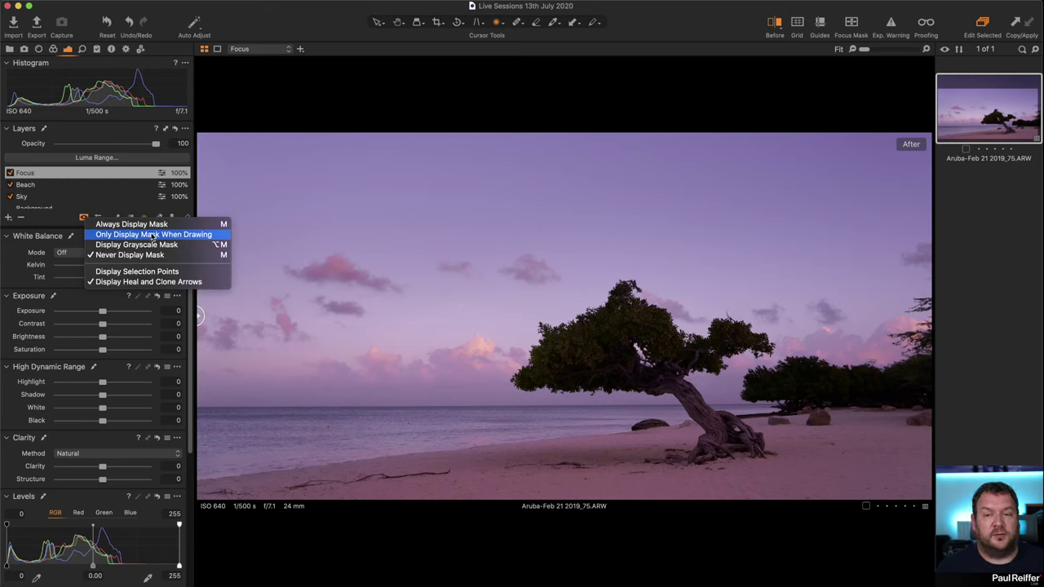
{"action": "left_click", "coordinate": [152, 236]}
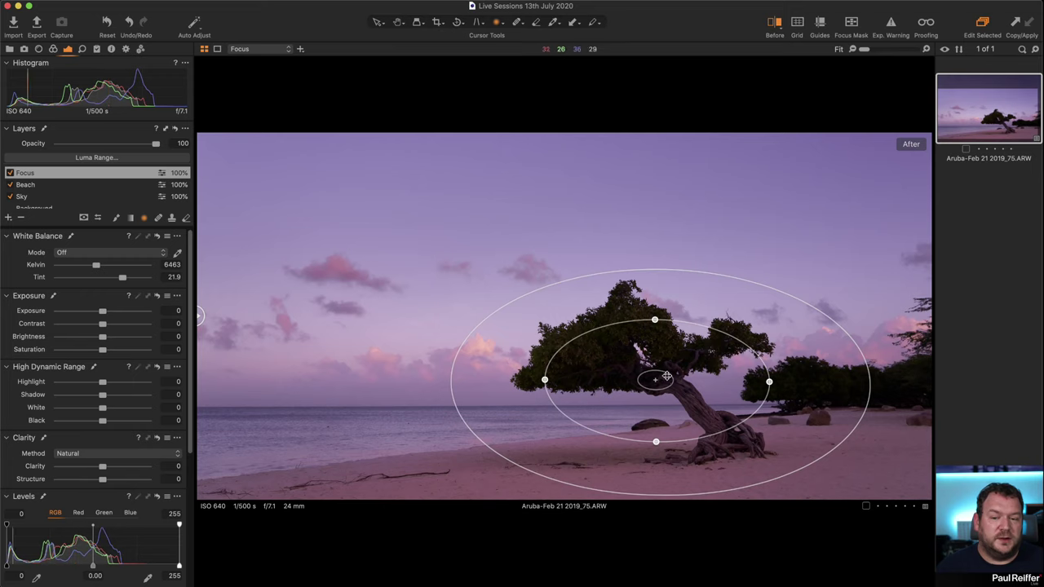
{"action": "left_click_drag", "start_coordinate": [670, 376], "coordinate": [666, 379]}
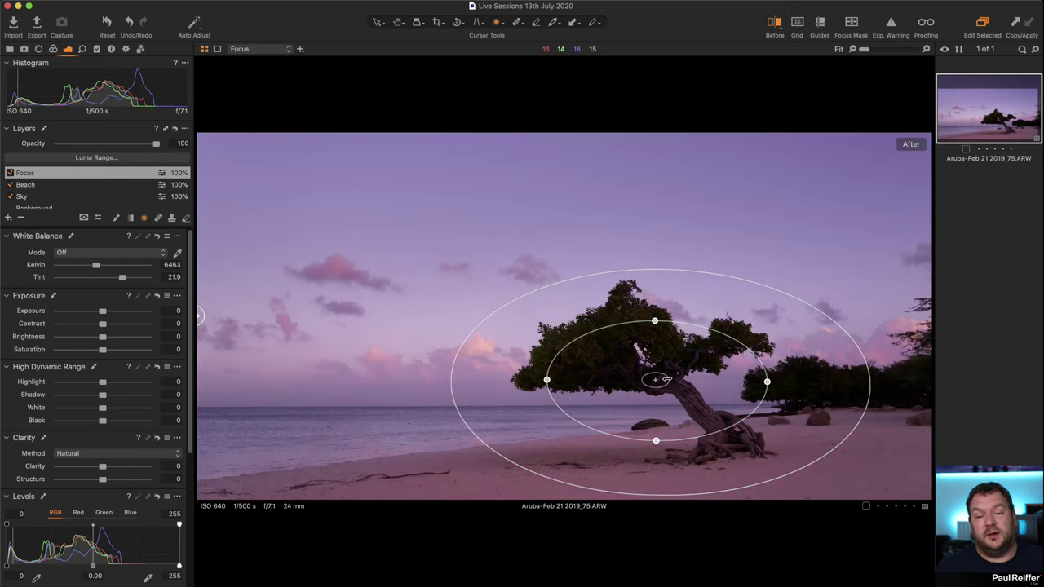
{"action": "left_click", "coordinate": [84, 219]}
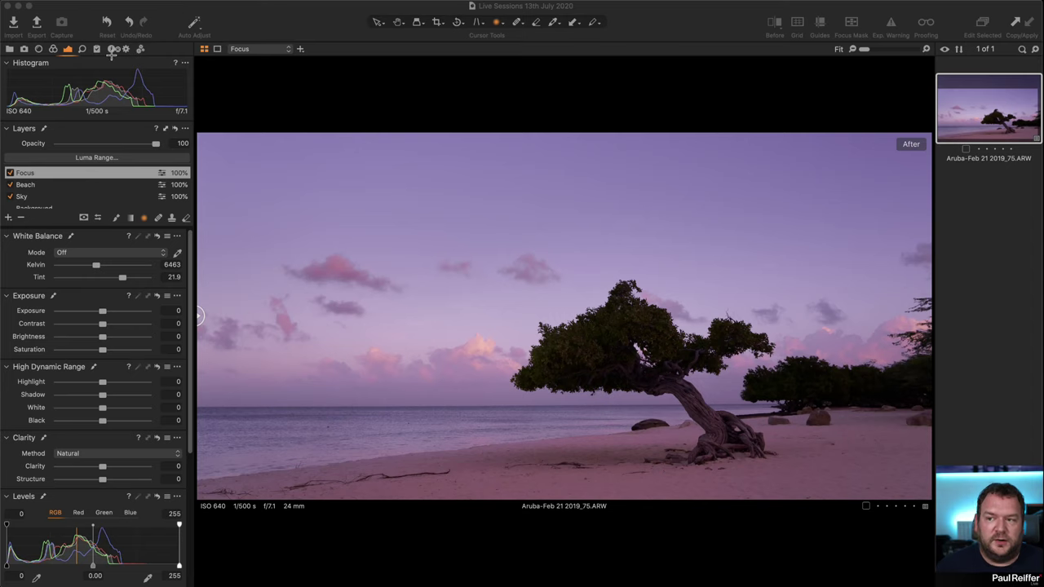
Open the colour tools for the Focus layer and look over the Color Editor and Color Balance settings
{"action": "left_click", "coordinate": [54, 49]}
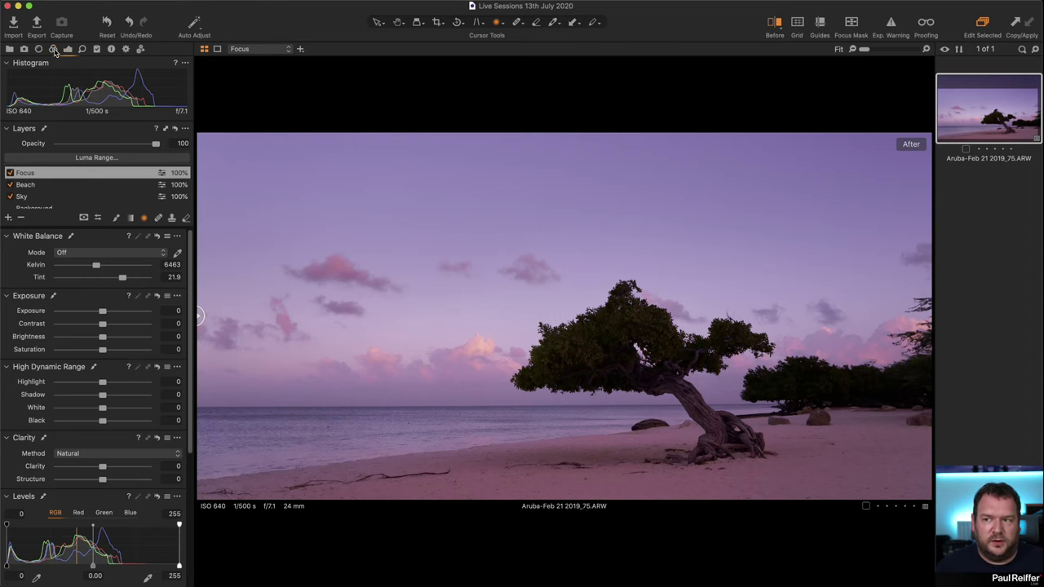
{"action": "left_click", "coordinate": [54, 50]}
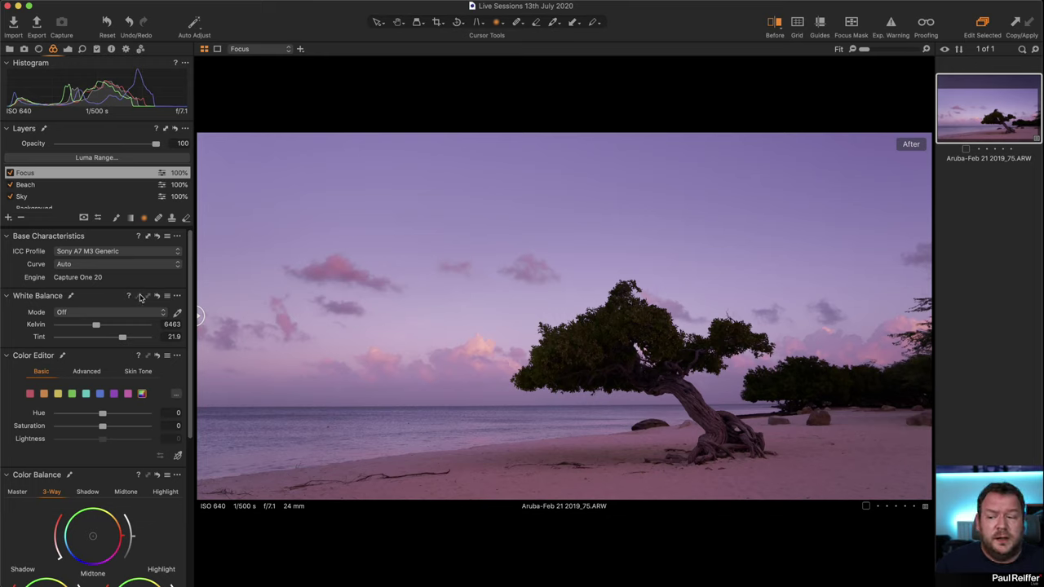
{"action": "scroll", "coordinate": [68, 349], "scroll_direction": "down", "scroll_amount": 3}
{"action": "scroll", "coordinate": [68, 351], "scroll_direction": "down", "scroll_amount": 3}
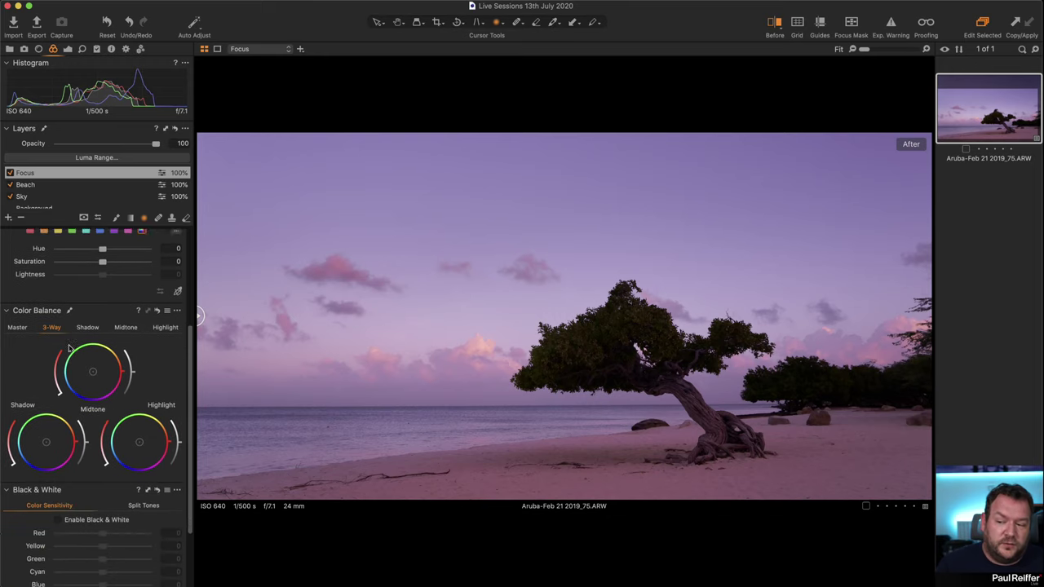
{"action": "scroll", "coordinate": [98, 408], "scroll_direction": "up", "scroll_amount": 6}
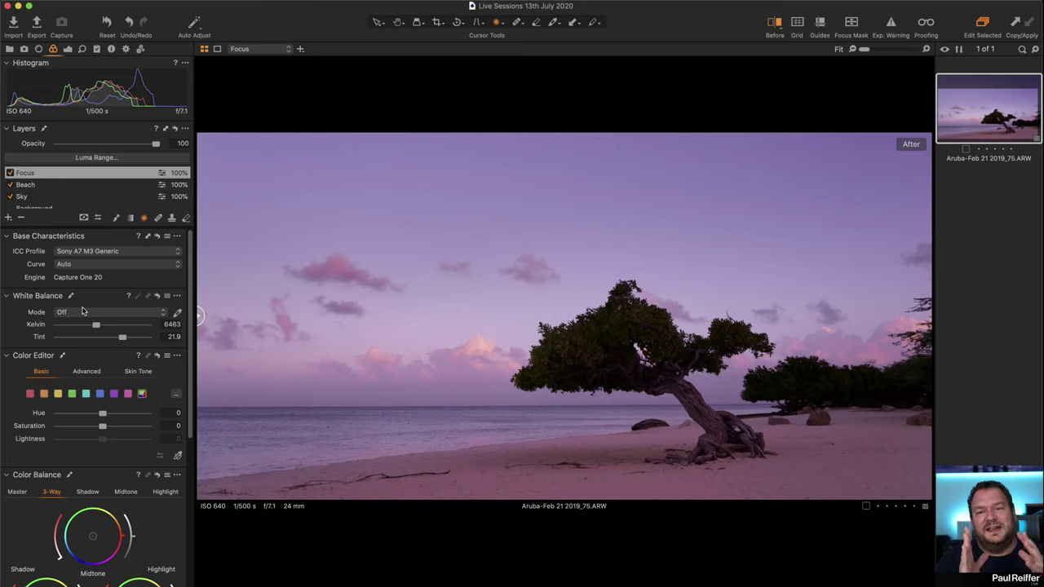
Look over the remaining colour tools and the exposure settings of the Focus layer
{"action": "scroll", "coordinate": [73, 457], "scroll_direction": "down", "scroll_amount": 10}
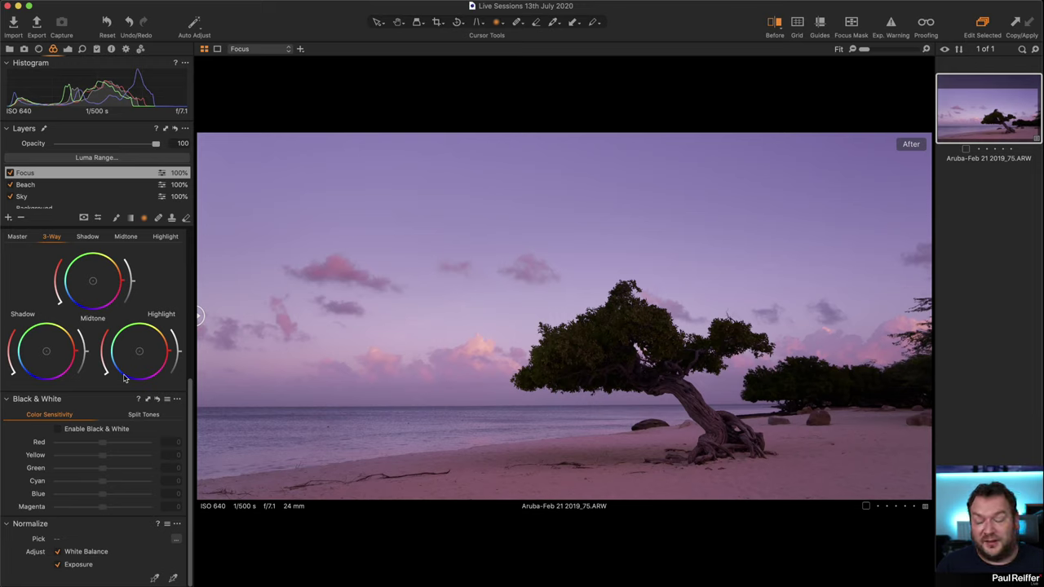
{"action": "scroll", "coordinate": [96, 432], "scroll_direction": "up", "scroll_amount": 5}
{"action": "scroll", "coordinate": [96, 432], "scroll_direction": "up", "scroll_amount": 2}
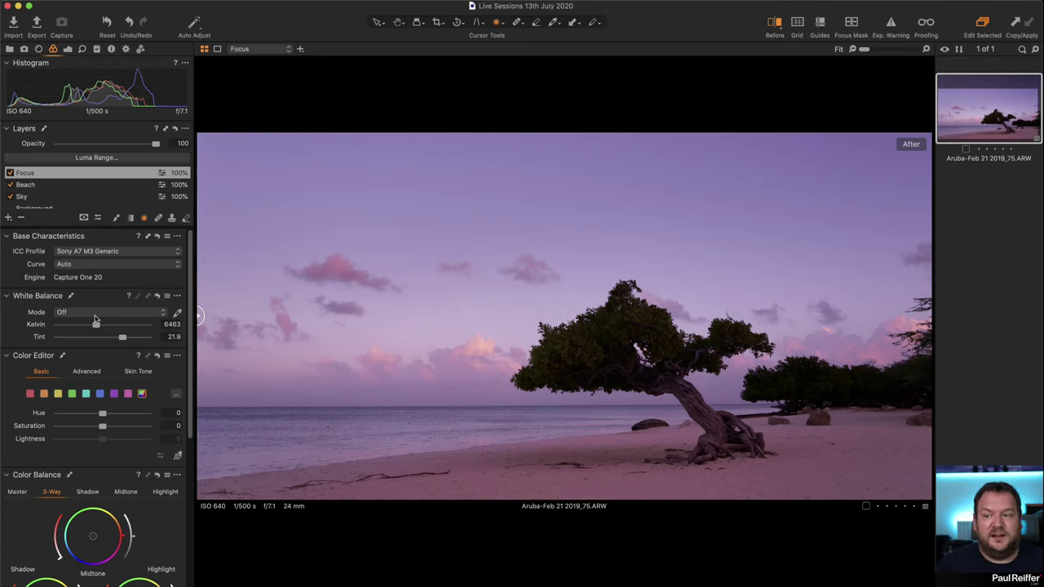
{"action": "left_click", "coordinate": [68, 49]}
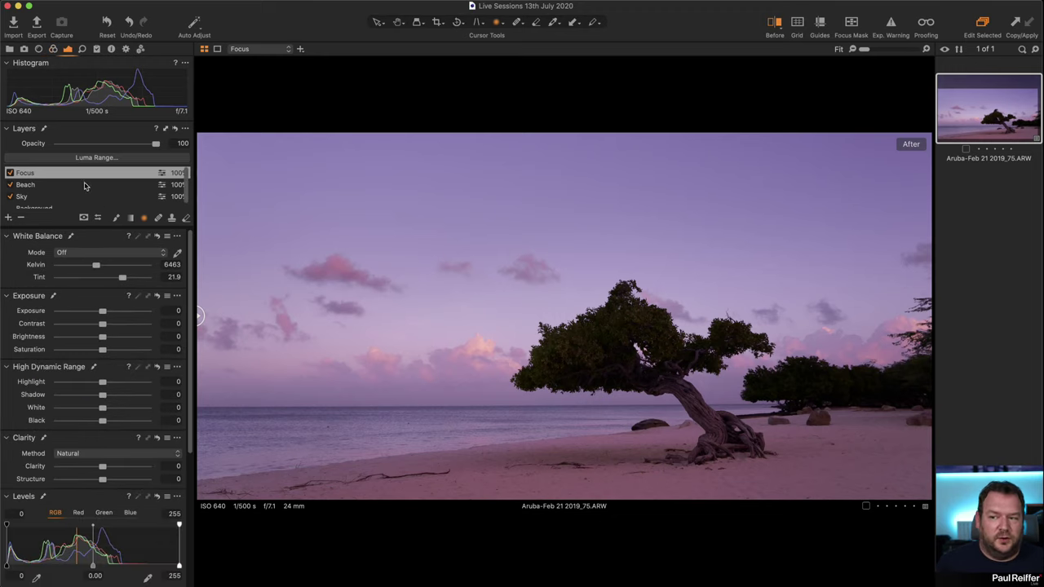
Add the White Balance tool to the Details tool set
{"action": "left_click", "coordinate": [82, 49]}
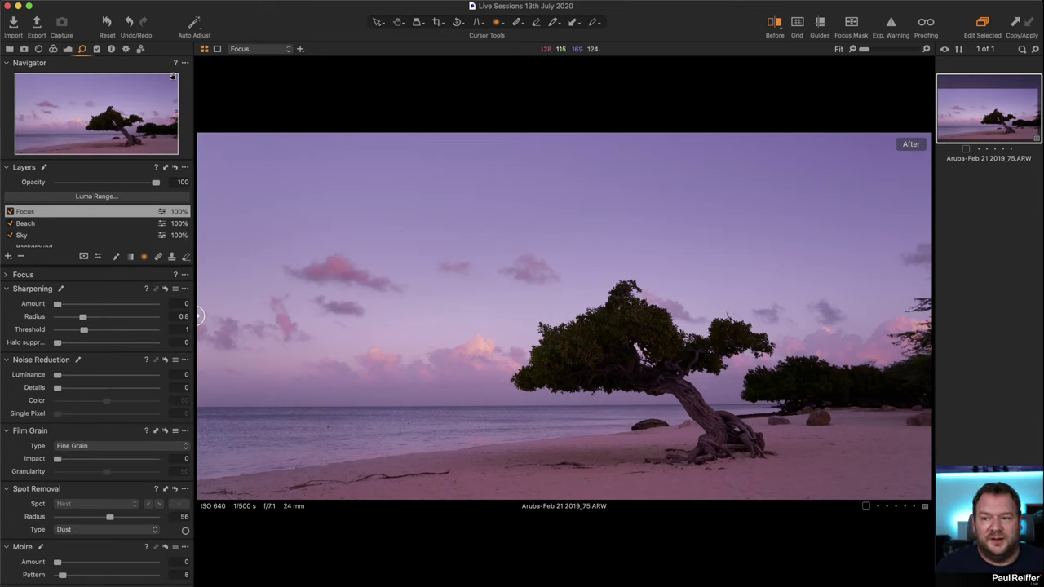
{"action": "left_click", "coordinate": [185, 64]}
{"action": "left_click", "coordinate": [185, 64]}
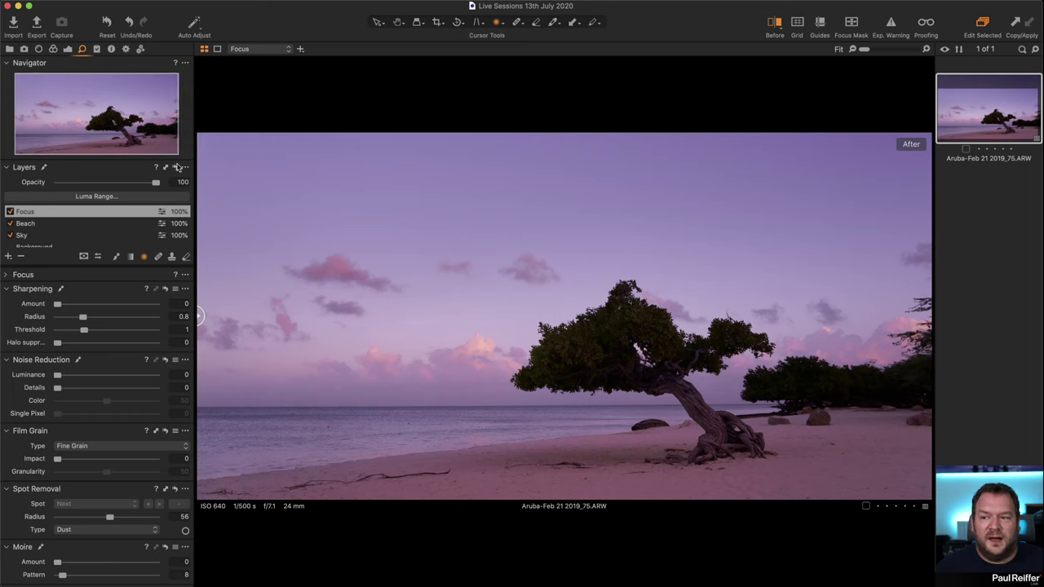
{"action": "right_click", "coordinate": [189, 166]}
{"action": "mouse_move", "coordinate": [230, 172]}
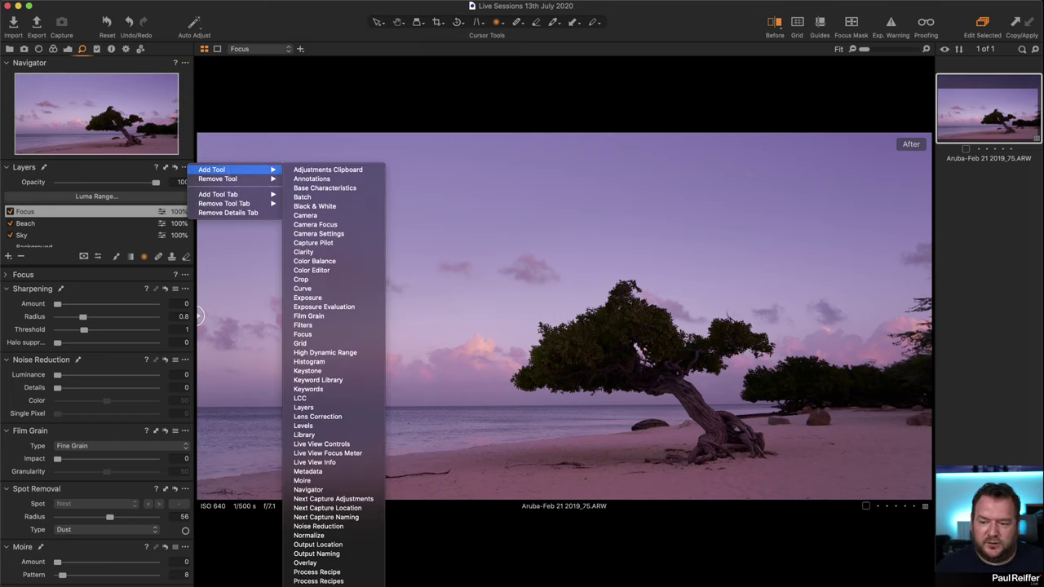
{"action": "left_click", "coordinate": [318, 581]}
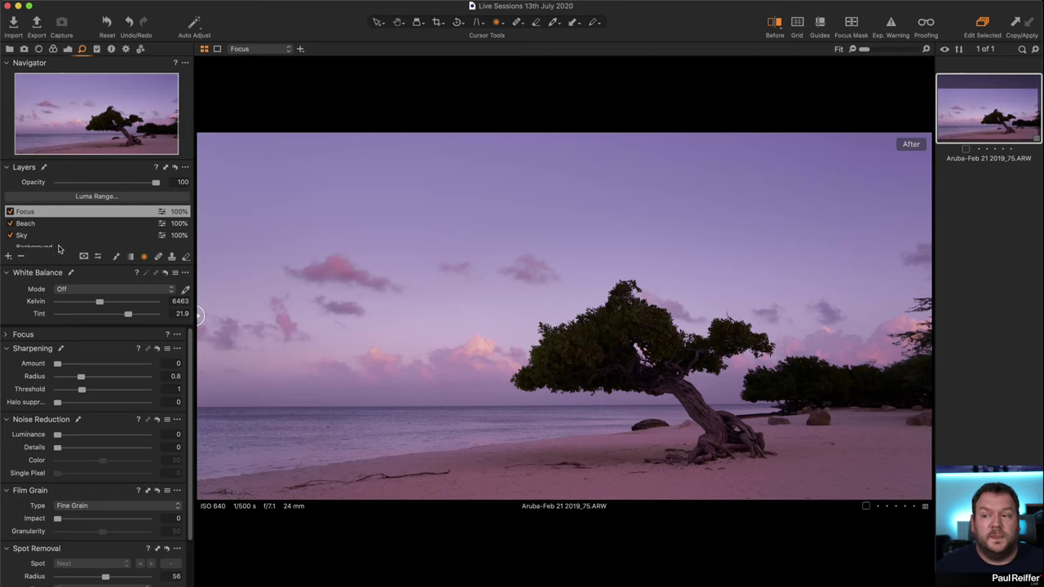
Compare which layer and White Balance controls appear in the Color, Details and Exposure tool sets
{"action": "left_click", "coordinate": [53, 49]}
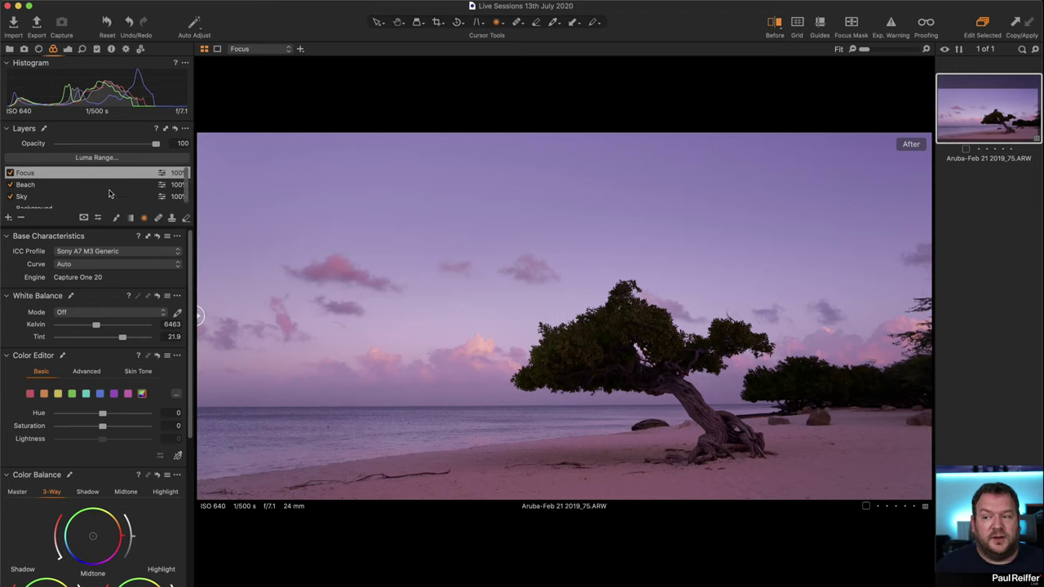
{"action": "scroll", "coordinate": [79, 199], "scroll_direction": "down", "scroll_amount": 1}
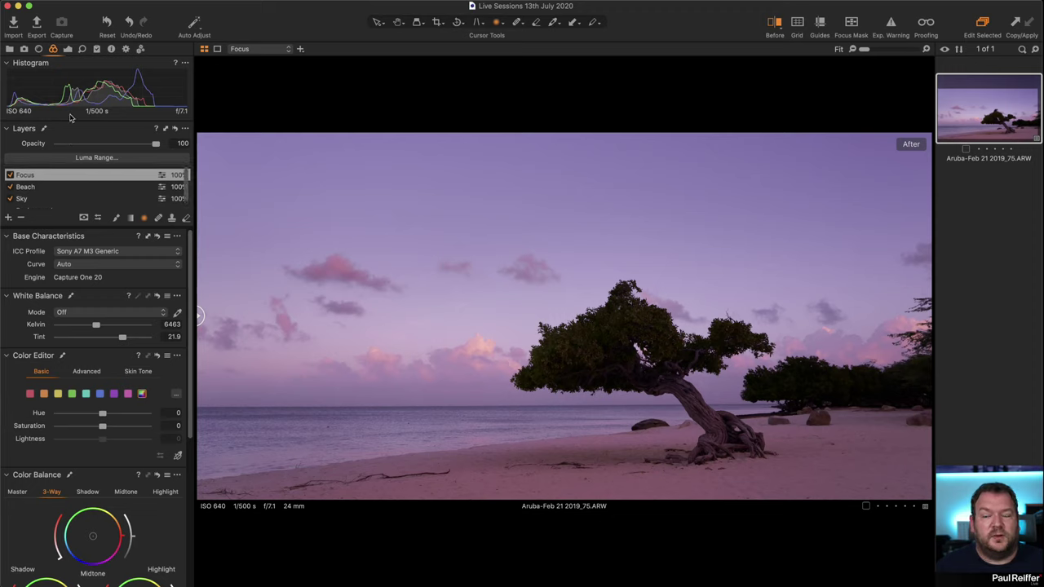
{"action": "left_click", "coordinate": [82, 49]}
{"action": "left_click", "coordinate": [83, 49]}
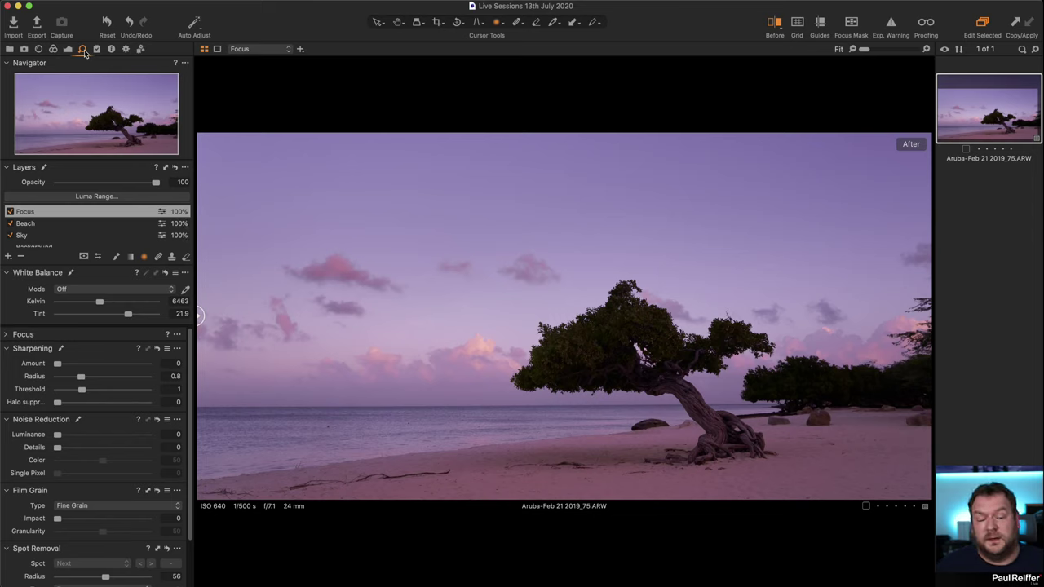
{"action": "left_click", "coordinate": [68, 49]}
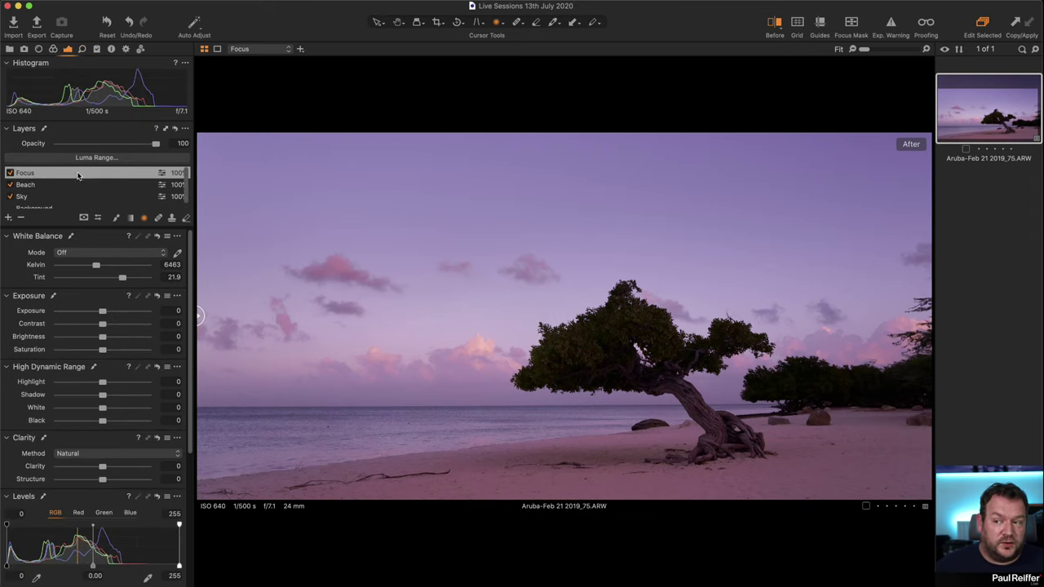
{"action": "left_click", "coordinate": [53, 49]}
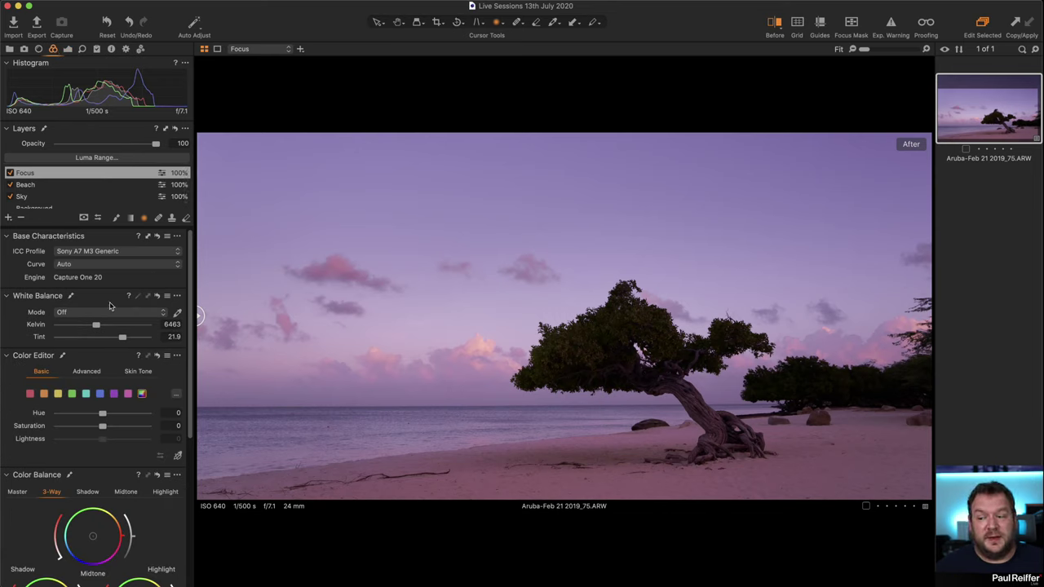
{"action": "left_click", "coordinate": [69, 49]}
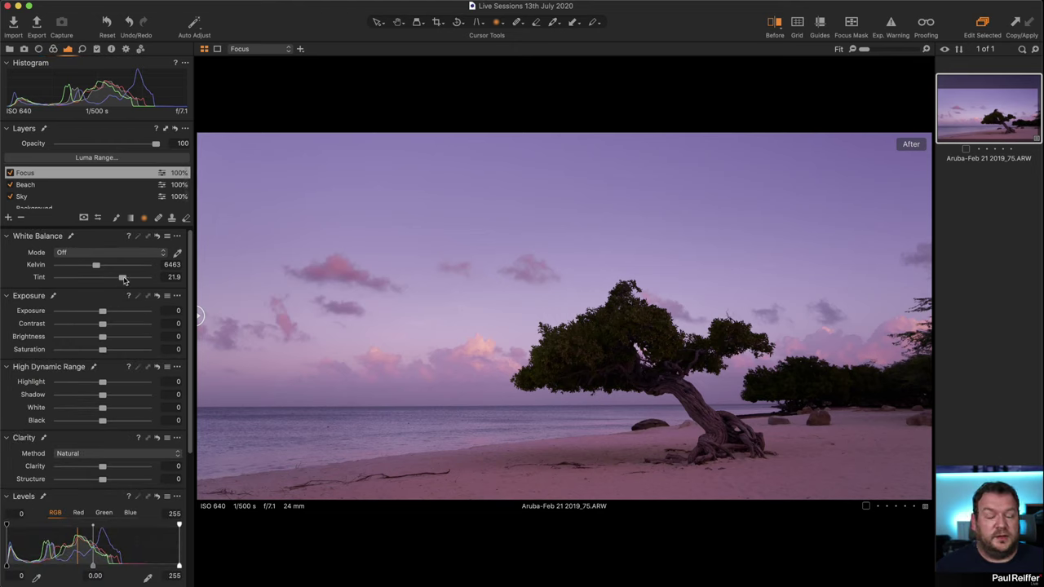
Check the radial mask overlay, hide it again and lower the Focus layer's exposure to -0.5
{"action": "mouse_move", "coordinate": [324, 316]}
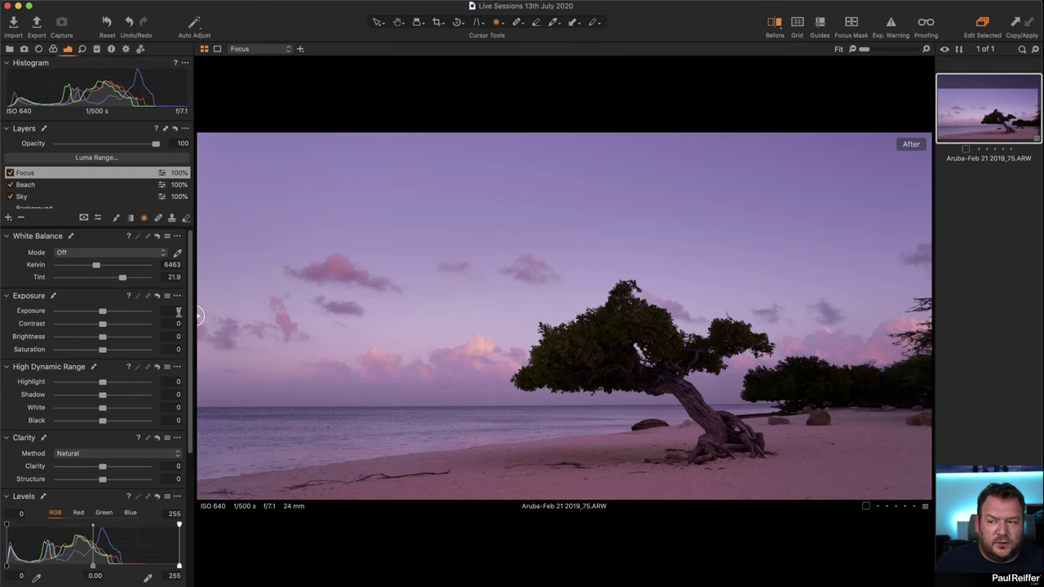
{"action": "key", "text": "m"}
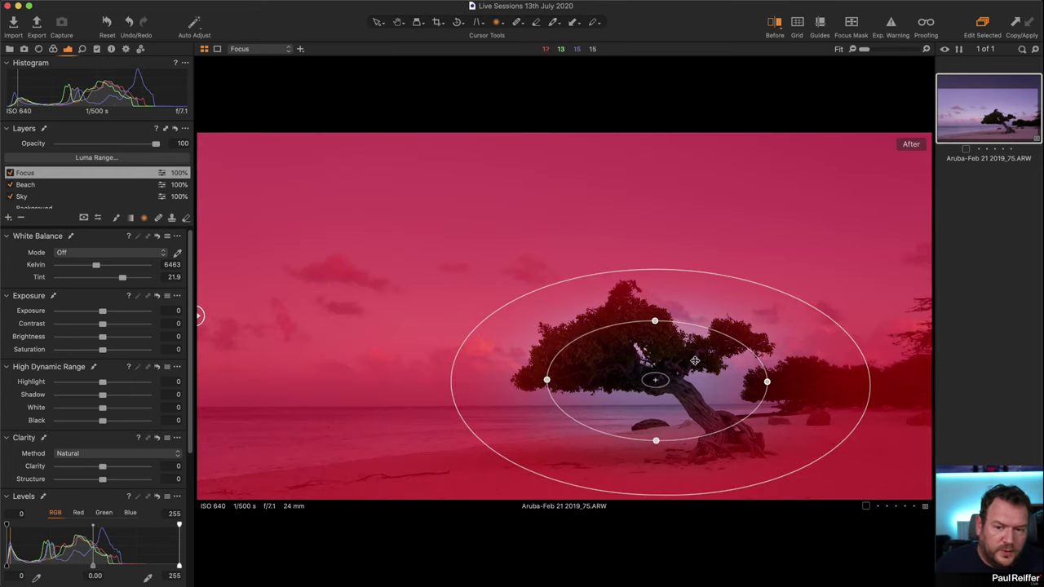
{"action": "key", "text": "m"}
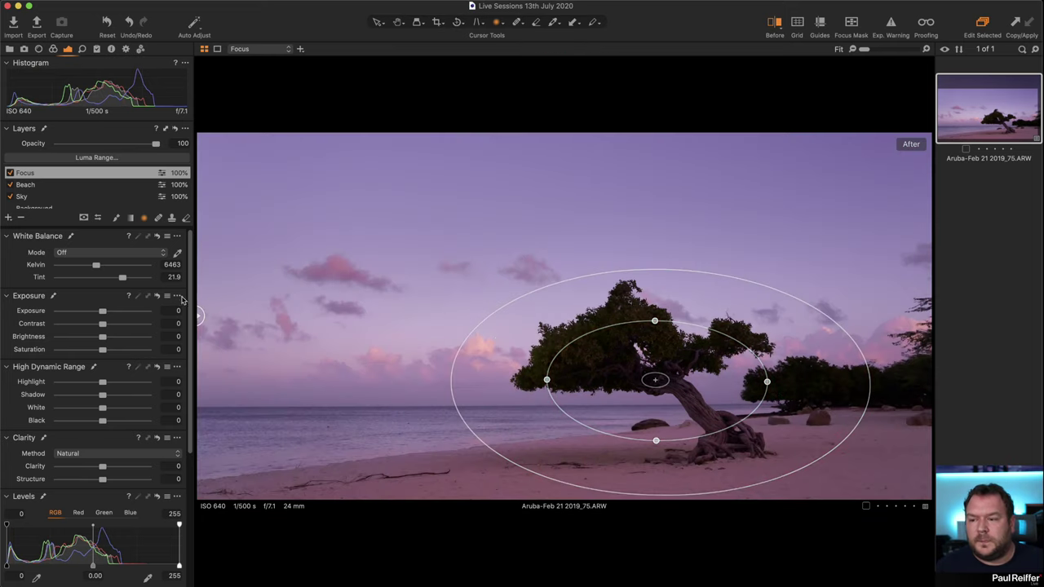
{"action": "left_click_drag", "start_coordinate": [102, 312], "coordinate": [97, 313]}
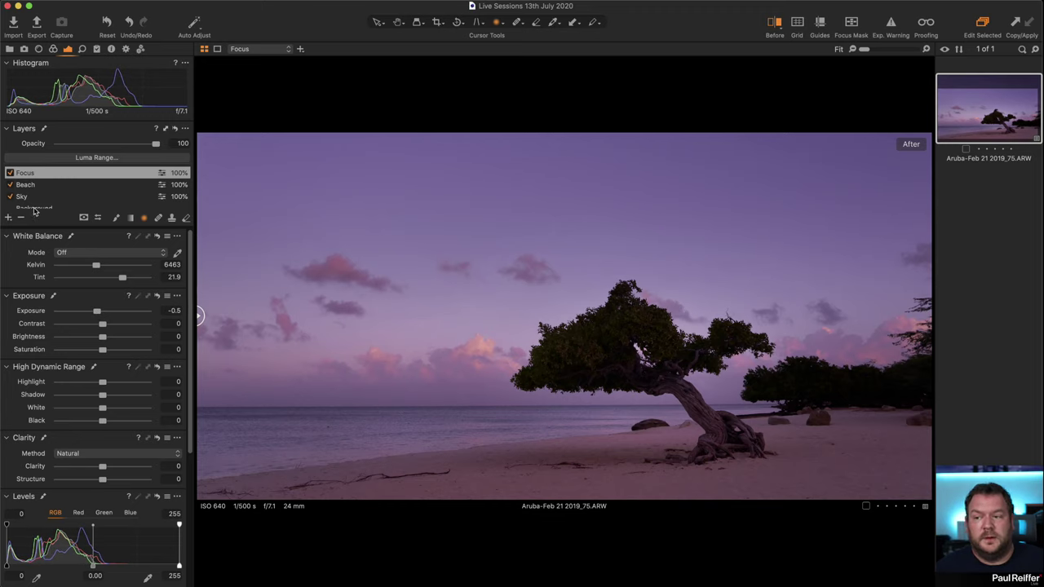
Set the Background layer's exposure to 0.5
{"action": "left_click", "coordinate": [37, 209]}
{"action": "left_click", "coordinate": [171, 311]}
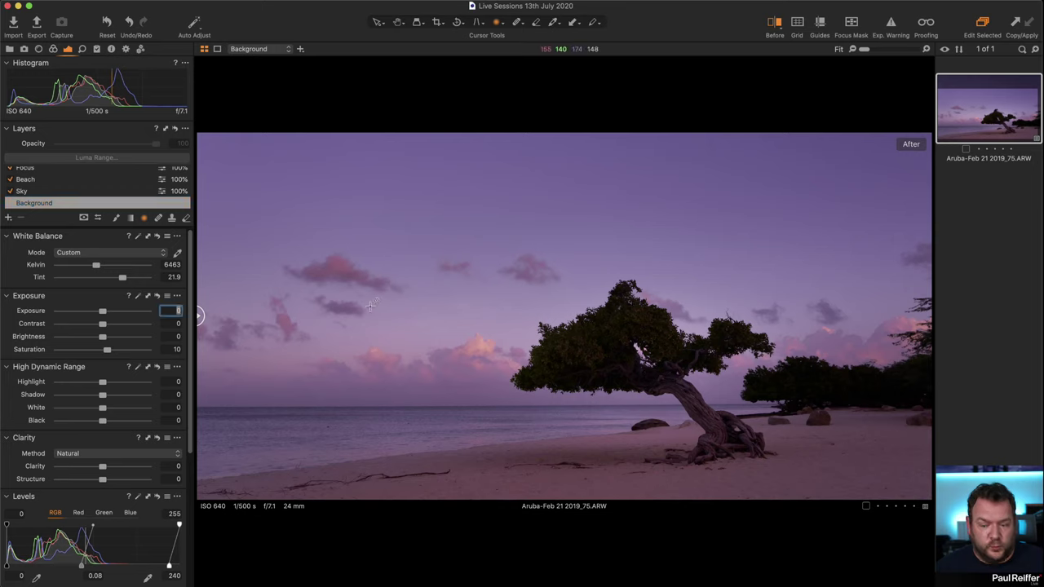
{"action": "type", "text": "0.5"}
{"action": "key", "text": "Tab"}
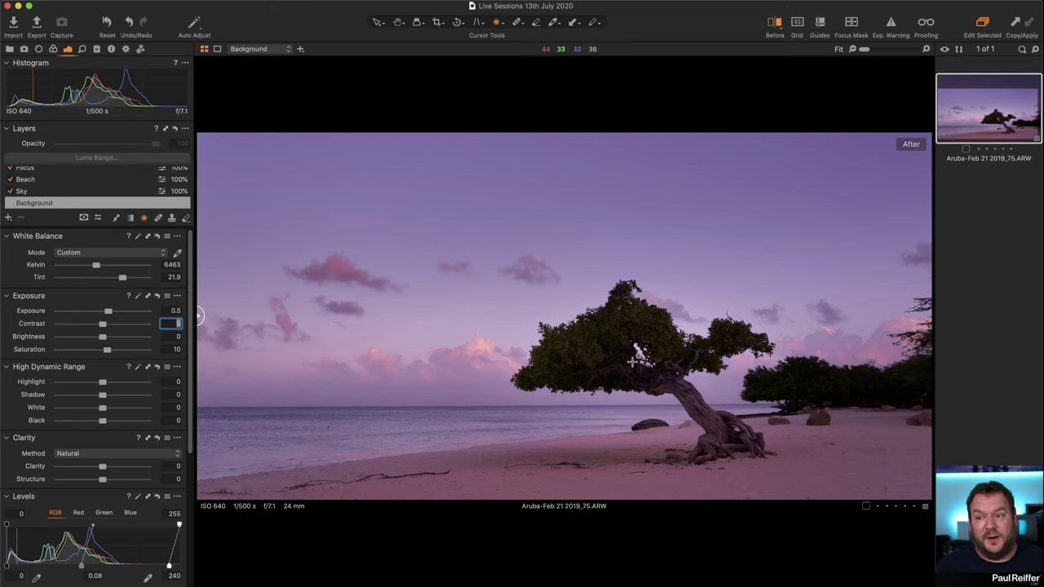
Invert the Focus layer's mask to compare the effect and invert it back
{"action": "scroll", "coordinate": [60, 192], "scroll_direction": "up", "scroll_amount": 2}
{"action": "left_click", "coordinate": [52, 177]}
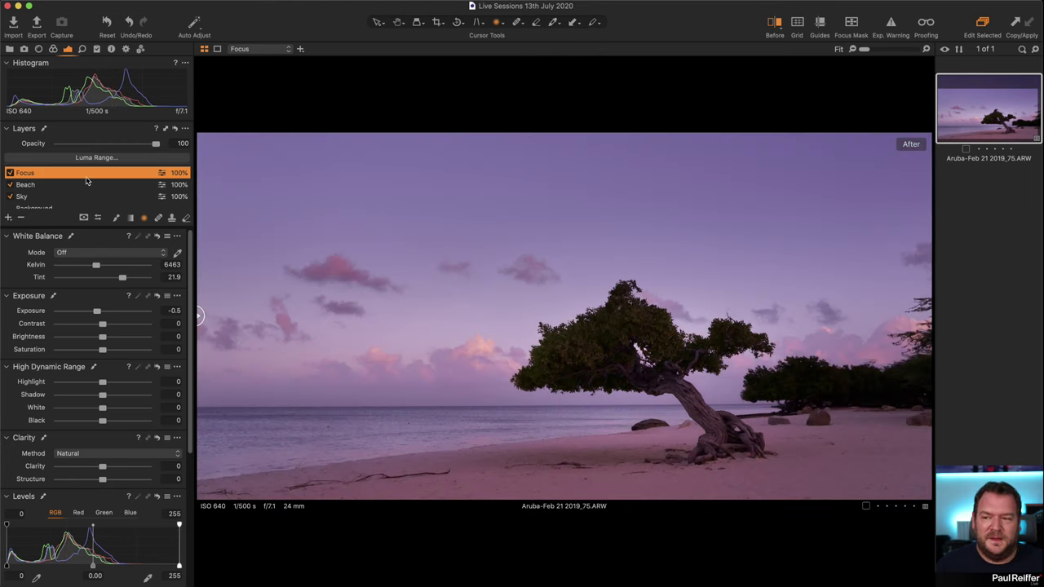
{"action": "right_click", "coordinate": [44, 173]}
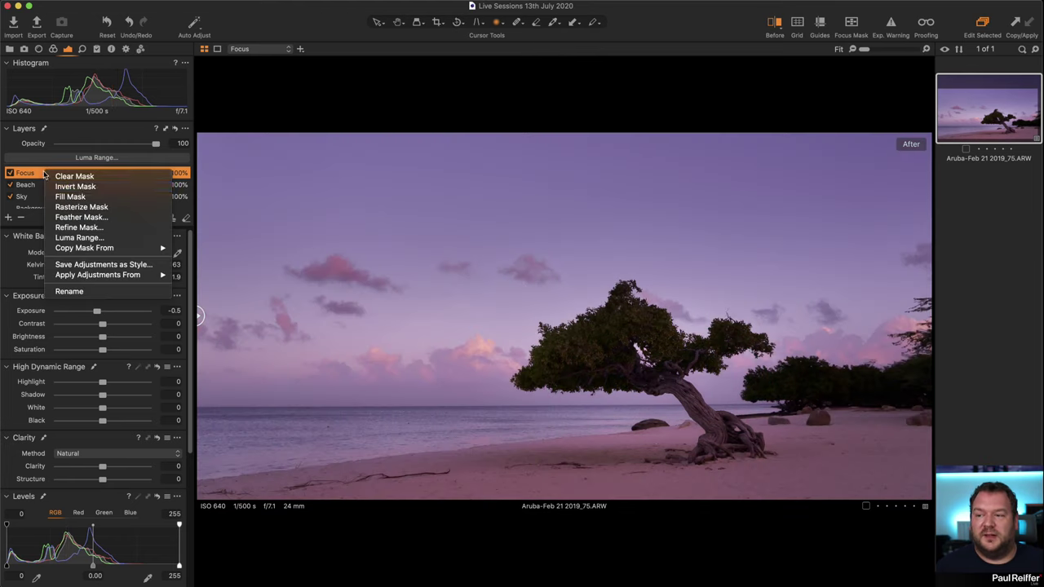
{"action": "left_click", "coordinate": [106, 188]}
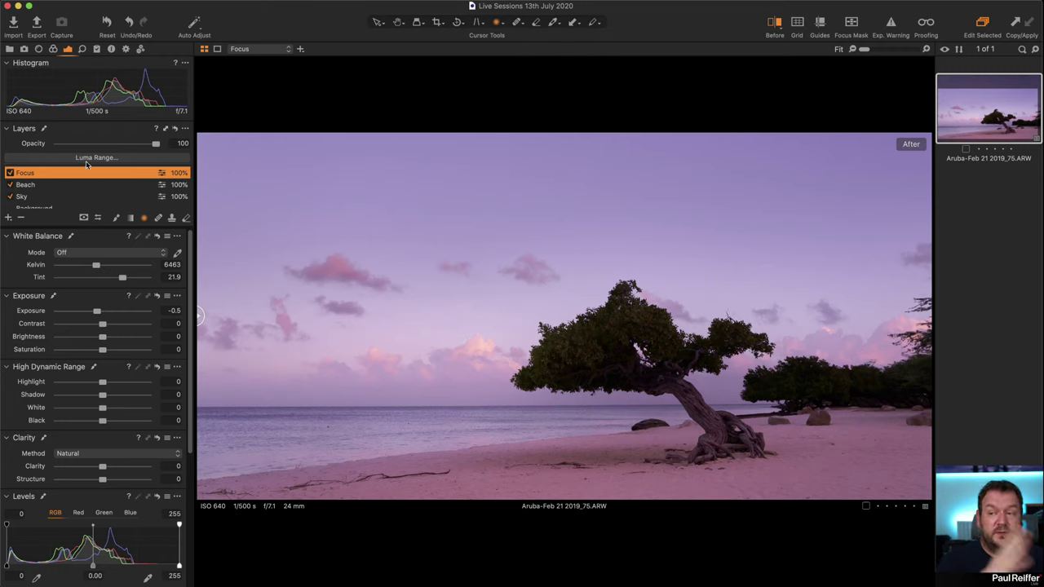
{"action": "right_click", "coordinate": [50, 174]}
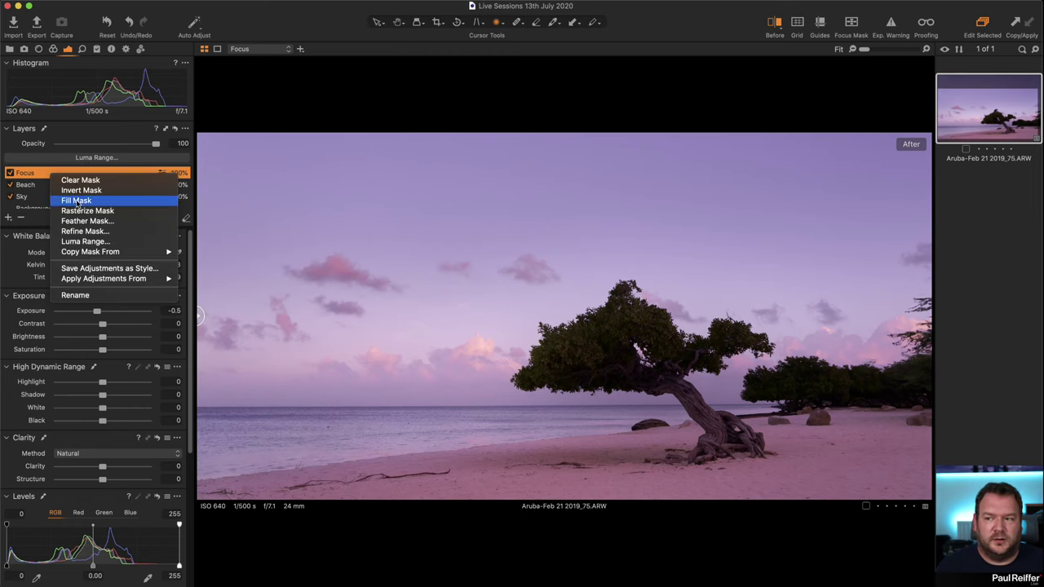
{"action": "left_click", "coordinate": [102, 190]}
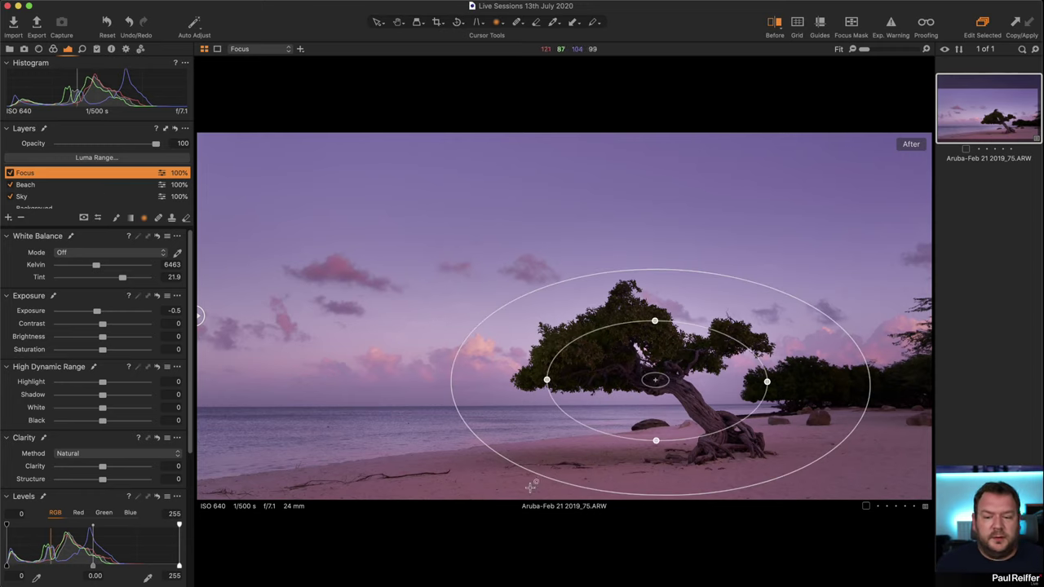
Heal out the upper overhanging branches in the sky at the photo's right edge with a smaller brush, sampling from clear sky
{"action": "key", "text": "z"}
{"action": "left_click", "coordinate": [894, 340]}
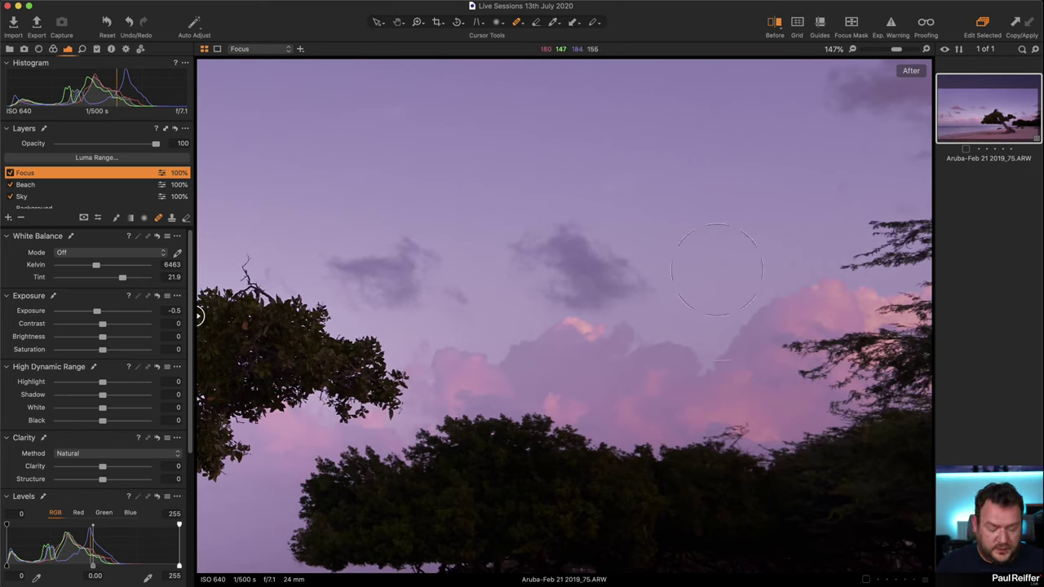
{"action": "right_click", "coordinate": [734, 266]}
{"action": "mouse_move", "coordinate": [706, 247]}
{"action": "left_mouse_down"}
{"action": "mouse_move", "coordinate": [692, 247]}
{"action": "mouse_move", "coordinate": [709, 274]}
{"action": "mouse_move", "coordinate": [780, 275]}
{"action": "left_mouse_up"}
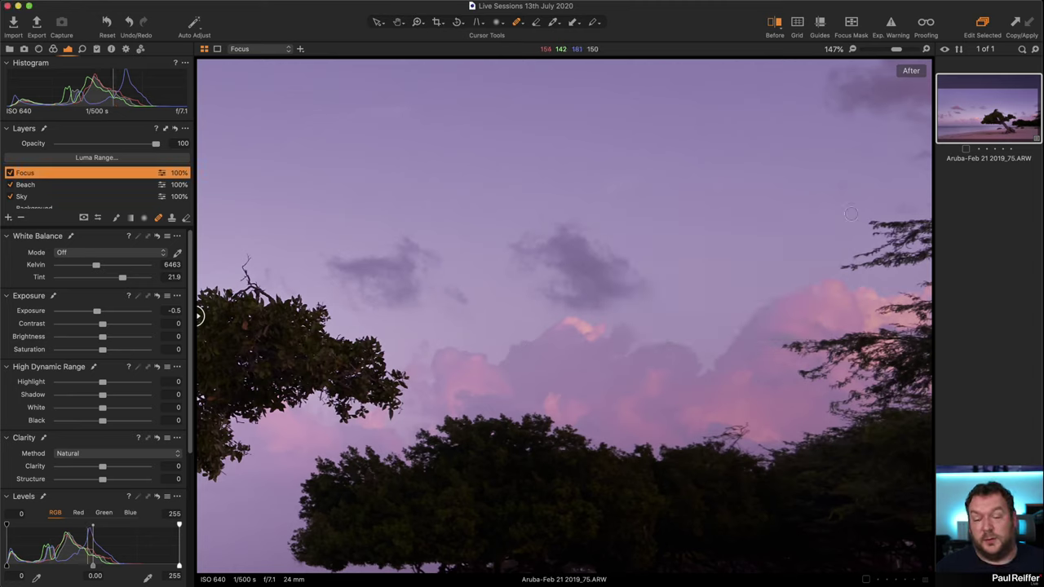
{"action": "mouse_move", "coordinate": [836, 188]}
{"action": "left_mouse_down"}
{"action": "mouse_move", "coordinate": [943, 223]}
{"action": "mouse_move", "coordinate": [856, 233]}
{"action": "mouse_move", "coordinate": [930, 231]}
{"action": "mouse_move", "coordinate": [845, 259]}
{"action": "mouse_move", "coordinate": [948, 260]}
{"action": "mouse_move", "coordinate": [887, 255]}
{"action": "mouse_move", "coordinate": [950, 238]}
{"action": "left_mouse_up"}
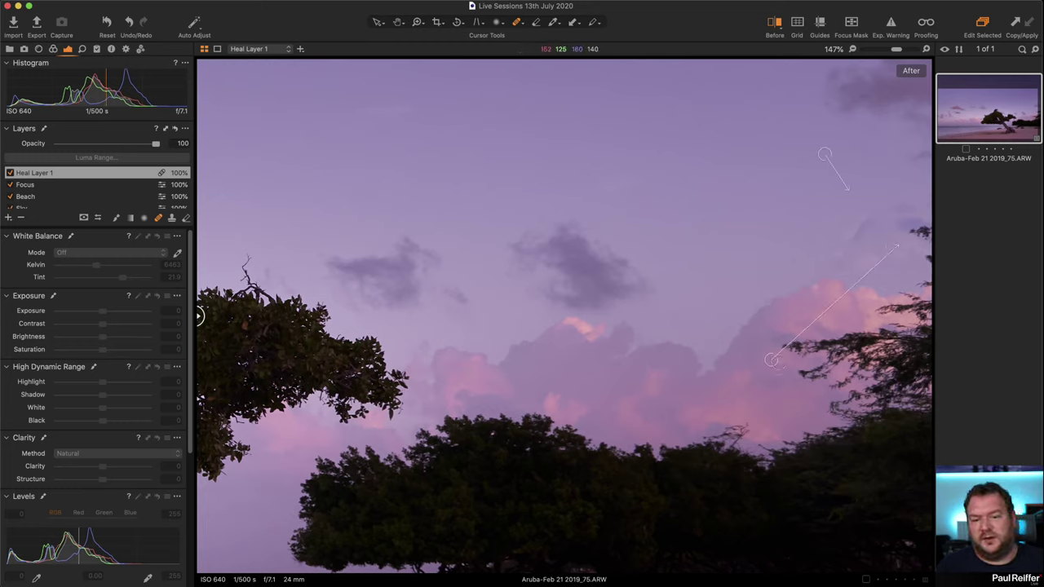
{"action": "mouse_move", "coordinate": [766, 361]}
{"action": "left_mouse_down"}
{"action": "mouse_move", "coordinate": [806, 319]}
{"action": "mouse_move", "coordinate": [704, 235]}
{"action": "mouse_move", "coordinate": [699, 205]}
{"action": "left_mouse_up"}
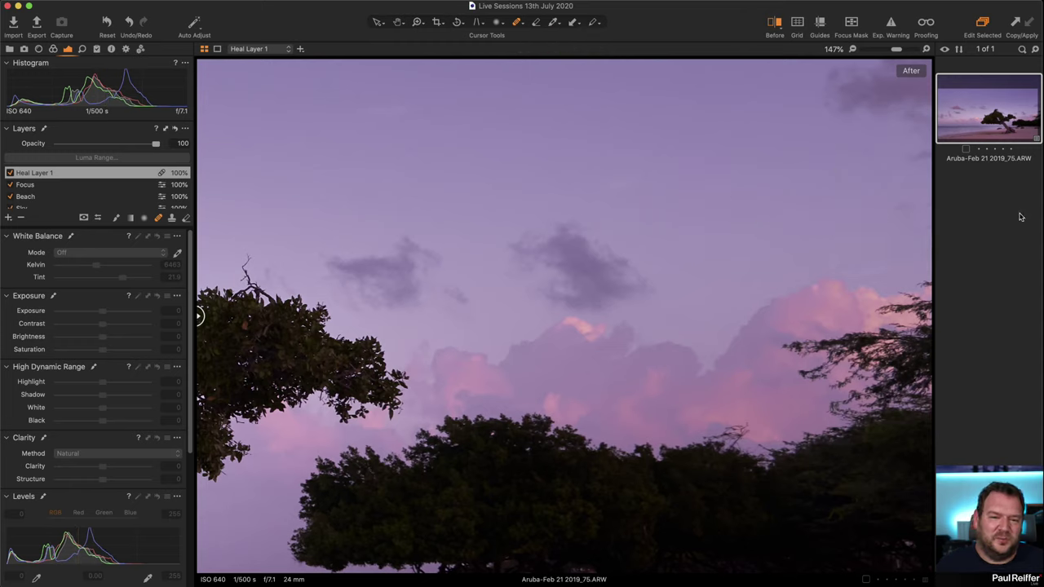
{"action": "left_click_drag", "start_coordinate": [883, 204], "coordinate": [954, 205]}
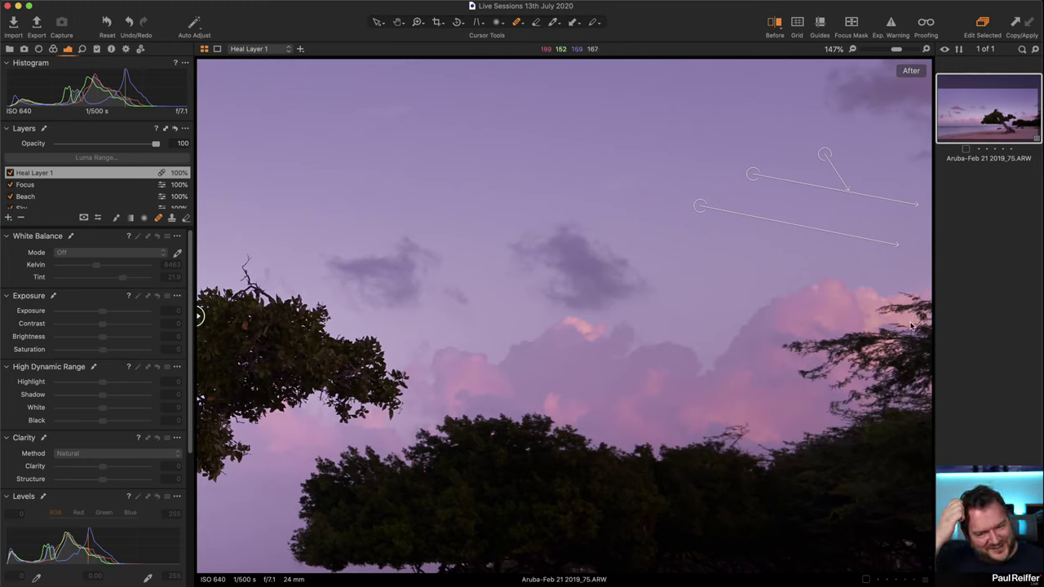
Try to heal the remaining branches out of the pink cloud at the photo's right edge and undo the attempt
{"action": "left_click", "coordinate": [799, 318]}
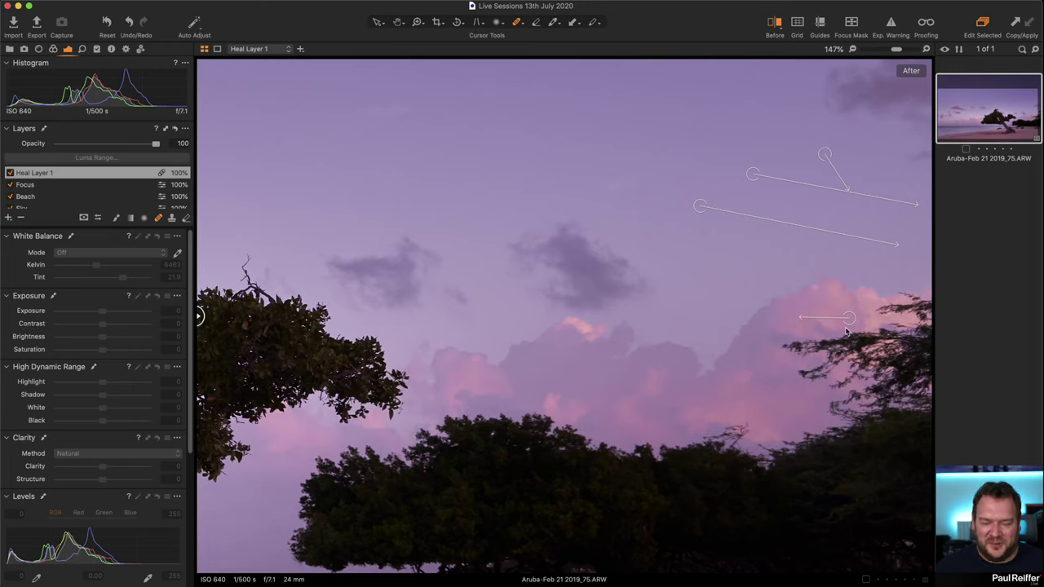
{"action": "key", "text": "super+z"}
{"action": "mouse_move", "coordinate": [809, 349]}
{"action": "left_mouse_down"}
{"action": "mouse_move", "coordinate": [902, 330]}
{"action": "mouse_move", "coordinate": [928, 336]}
{"action": "mouse_move", "coordinate": [913, 318]}
{"action": "mouse_move", "coordinate": [872, 310]}
{"action": "mouse_move", "coordinate": [920, 305]}
{"action": "mouse_move", "coordinate": [901, 293]}
{"action": "mouse_move", "coordinate": [937, 307]}
{"action": "mouse_move", "coordinate": [915, 325]}
{"action": "mouse_move", "coordinate": [938, 323]}
{"action": "mouse_move", "coordinate": [927, 352]}
{"action": "mouse_move", "coordinate": [800, 376]}
{"action": "left_mouse_up"}
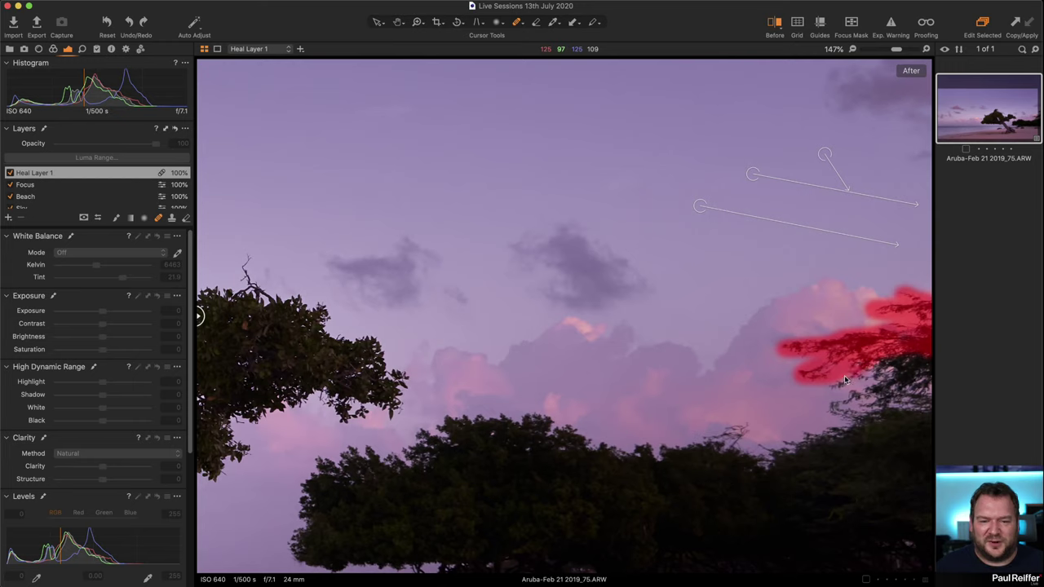
{"action": "mouse_move", "coordinate": [877, 375]}
{"action": "left_mouse_down"}
{"action": "mouse_move", "coordinate": [828, 412]}
{"action": "mouse_move", "coordinate": [890, 401]}
{"action": "mouse_move", "coordinate": [868, 403]}
{"action": "mouse_move", "coordinate": [918, 361]}
{"action": "mouse_move", "coordinate": [887, 359]}
{"action": "left_mouse_up"}
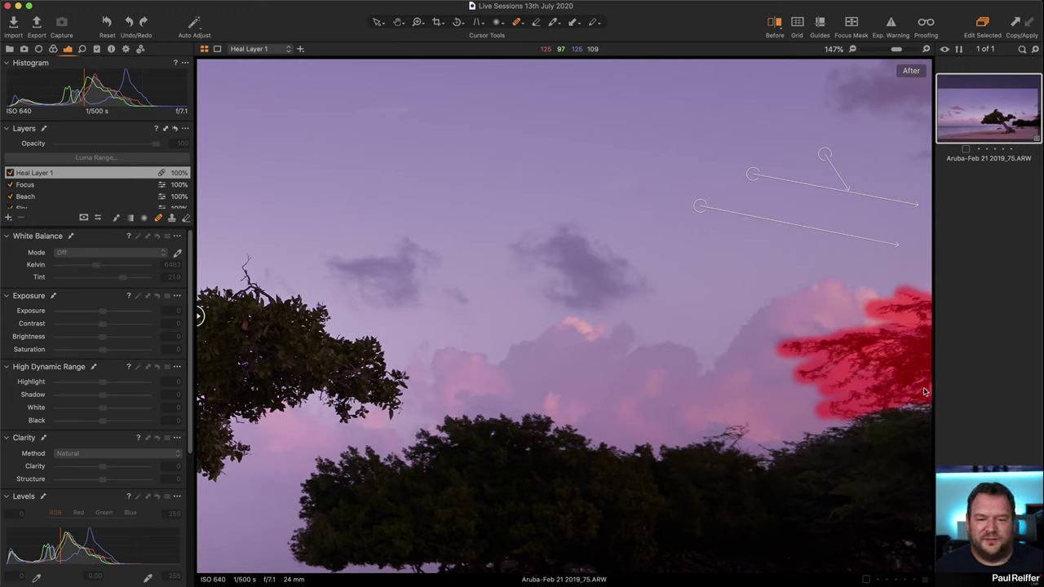
{"action": "left_click", "coordinate": [918, 362]}
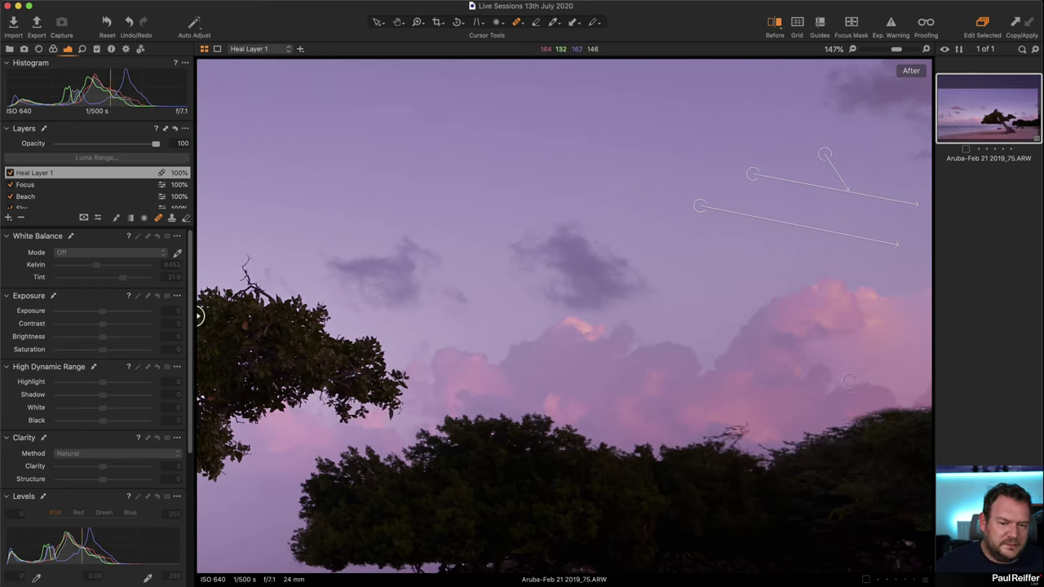
{"action": "key", "text": "super+z"}
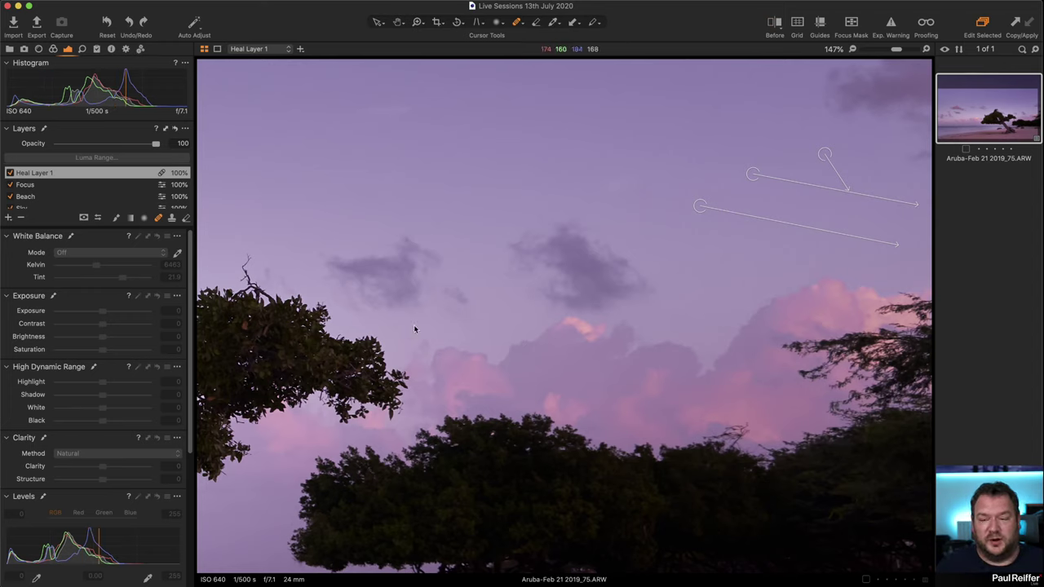
{"action": "key", "text": "super+0"}
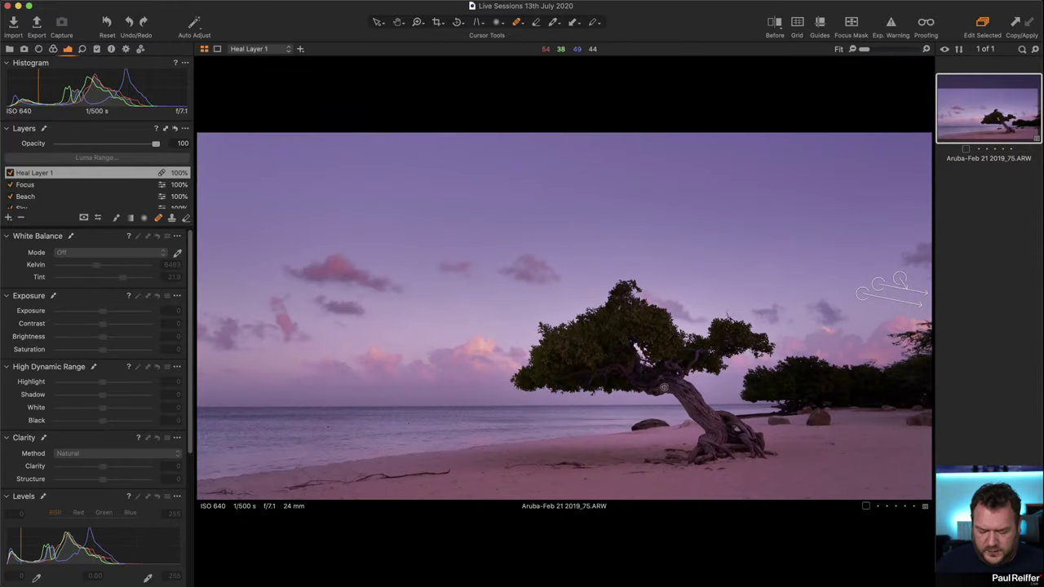
Add a new adjustment layer above the heal layer and name it "behind tree"
{"action": "key", "text": "z"}
{"action": "left_click", "coordinate": [777, 440]}
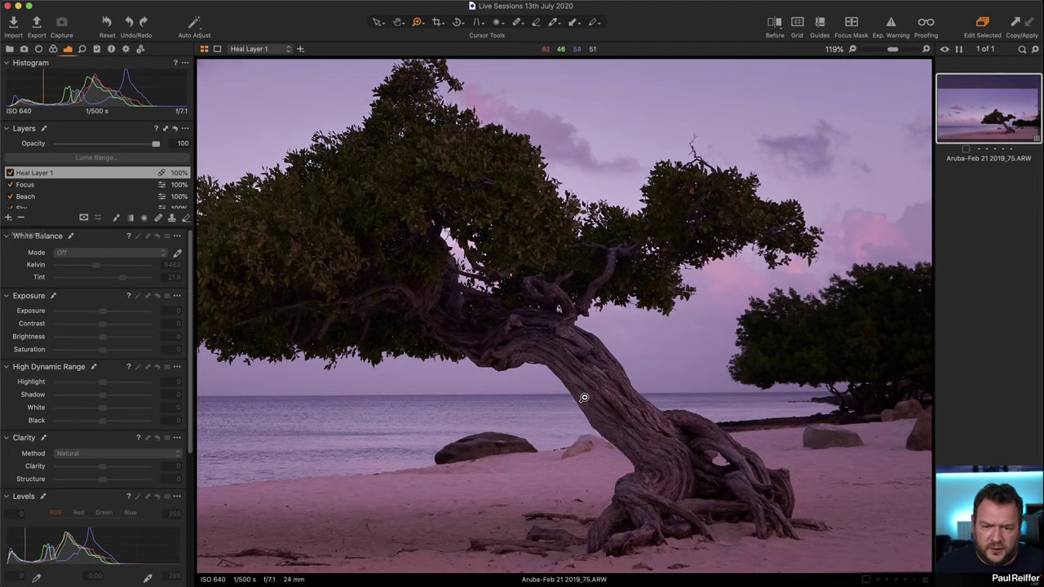
{"action": "left_click", "coordinate": [8, 216]}
{"action": "double_click", "coordinate": [39, 174]}
{"action": "type", "text": "beh"}
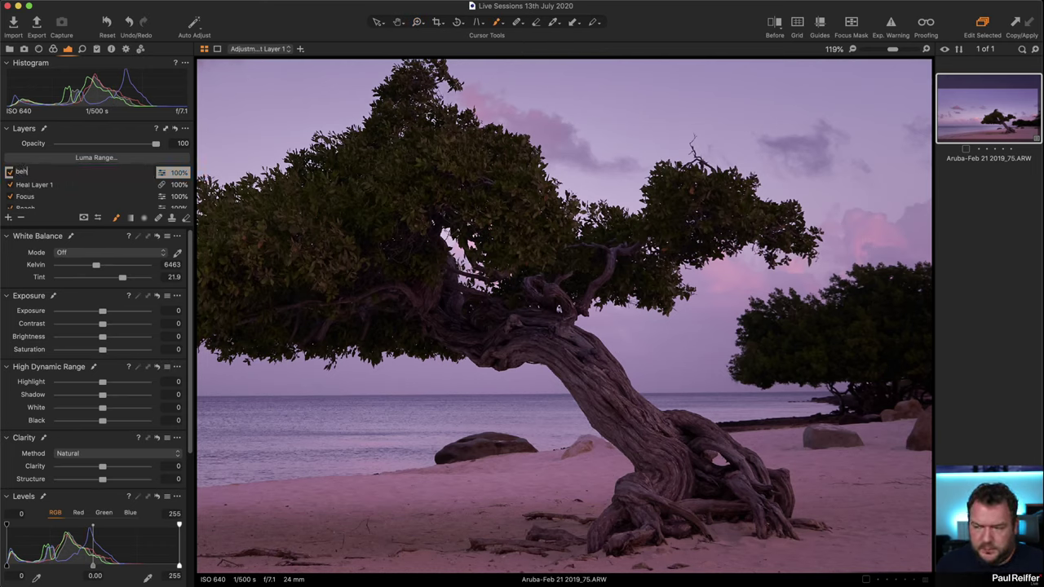
{"action": "key", "text": "Return"}
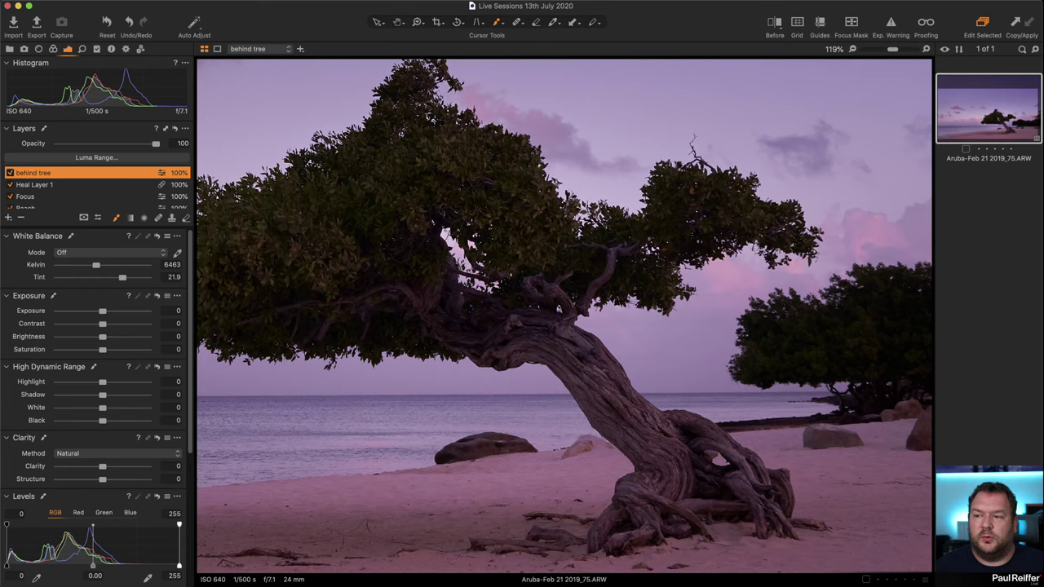
Paint a mask with a larger brush over the sky and sea behind the tree trunk on the behind tree layer
{"action": "right_click", "coordinate": [453, 198]}
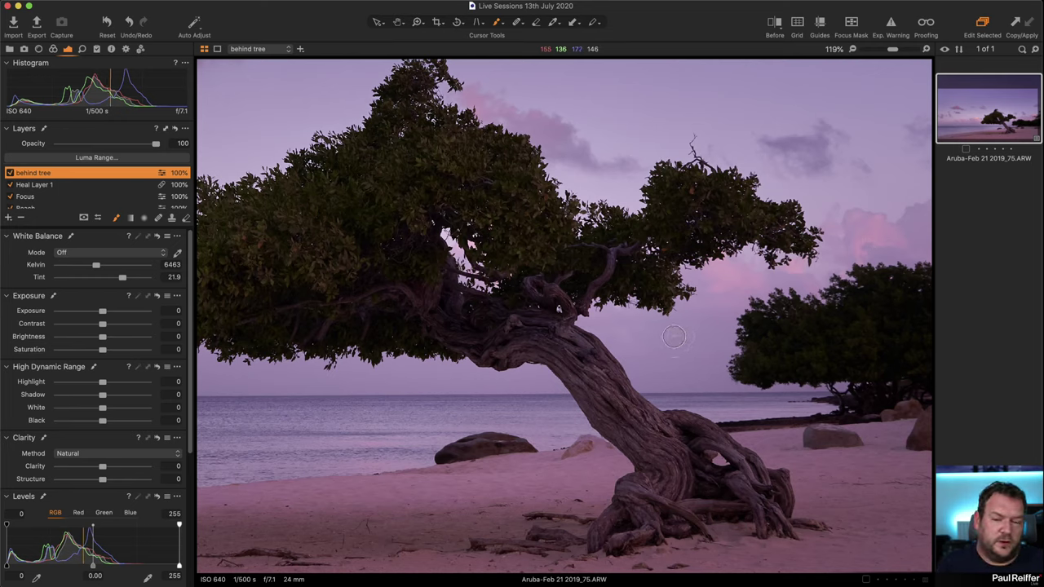
{"action": "key", "text": "]"}
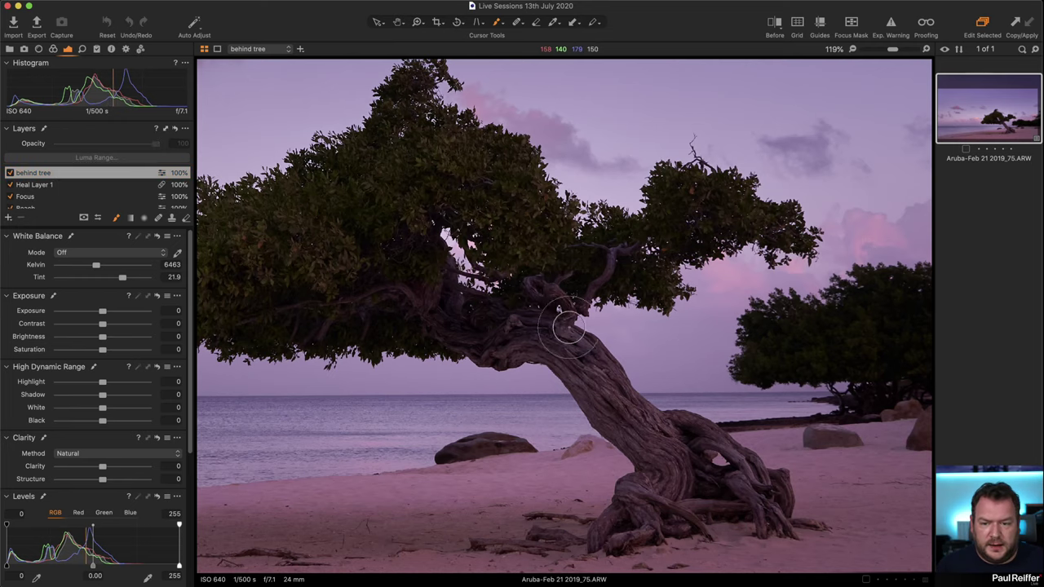
{"action": "mouse_move", "coordinate": [683, 345]}
{"action": "left_mouse_down"}
{"action": "mouse_move", "coordinate": [663, 323]}
{"action": "mouse_move", "coordinate": [588, 314]}
{"action": "mouse_move", "coordinate": [648, 364]}
{"action": "mouse_move", "coordinate": [678, 356]}
{"action": "mouse_move", "coordinate": [680, 368]}
{"action": "mouse_move", "coordinate": [650, 326]}
{"action": "mouse_move", "coordinate": [690, 357]}
{"action": "mouse_move", "coordinate": [701, 335]}
{"action": "mouse_move", "coordinate": [716, 367]}
{"action": "mouse_move", "coordinate": [663, 387]}
{"action": "mouse_move", "coordinate": [705, 399]}
{"action": "mouse_move", "coordinate": [656, 390]}
{"action": "mouse_move", "coordinate": [802, 402]}
{"action": "mouse_move", "coordinate": [687, 351]}
{"action": "mouse_move", "coordinate": [693, 312]}
{"action": "mouse_move", "coordinate": [713, 311]}
{"action": "mouse_move", "coordinate": [689, 271]}
{"action": "mouse_move", "coordinate": [743, 304]}
{"action": "mouse_move", "coordinate": [507, 373]}
{"action": "mouse_move", "coordinate": [423, 383]}
{"action": "mouse_move", "coordinate": [385, 368]}
{"action": "mouse_move", "coordinate": [513, 380]}
{"action": "mouse_move", "coordinate": [490, 375]}
{"action": "mouse_move", "coordinate": [587, 429]}
{"action": "mouse_move", "coordinate": [470, 393]}
{"action": "mouse_move", "coordinate": [551, 433]}
{"action": "mouse_move", "coordinate": [564, 431]}
{"action": "mouse_move", "coordinate": [333, 346]}
{"action": "mouse_move", "coordinate": [351, 370]}
{"action": "mouse_move", "coordinate": [550, 396]}
{"action": "mouse_move", "coordinate": [447, 381]}
{"action": "mouse_move", "coordinate": [533, 381]}
{"action": "mouse_move", "coordinate": [567, 410]}
{"action": "mouse_move", "coordinate": [532, 374]}
{"action": "mouse_move", "coordinate": [601, 432]}
{"action": "mouse_move", "coordinate": [499, 379]}
{"action": "left_mouse_up"}
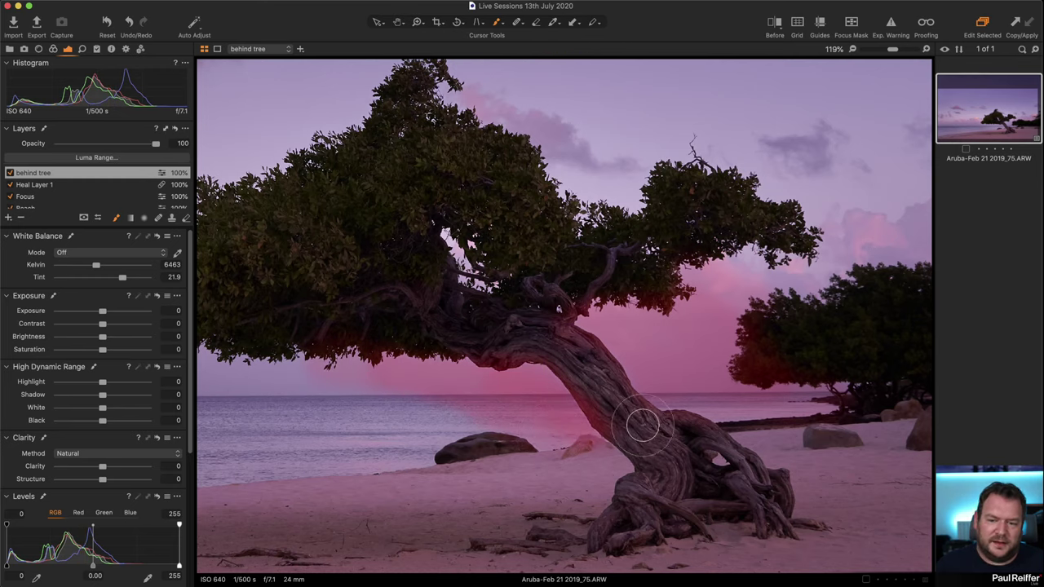
Limit the behind tree mask to a luma range of 133 to 255, with falloff from 90 to 255 and radius 4.1
{"action": "left_click", "coordinate": [103, 159]}
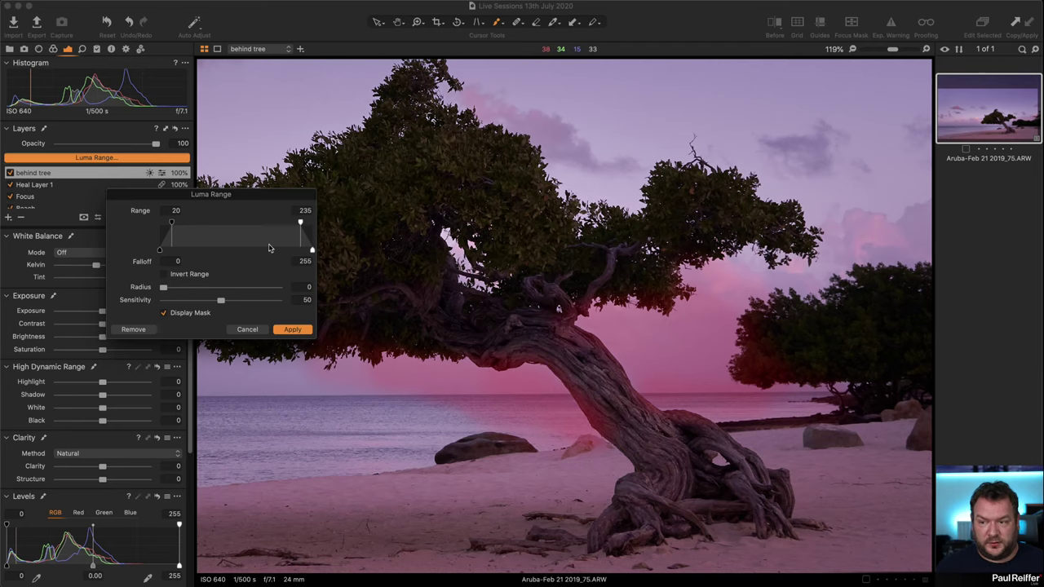
{"action": "left_click_drag", "start_coordinate": [171, 227], "coordinate": [234, 229]}
{"action": "left_click_drag", "start_coordinate": [301, 228], "coordinate": [313, 228]}
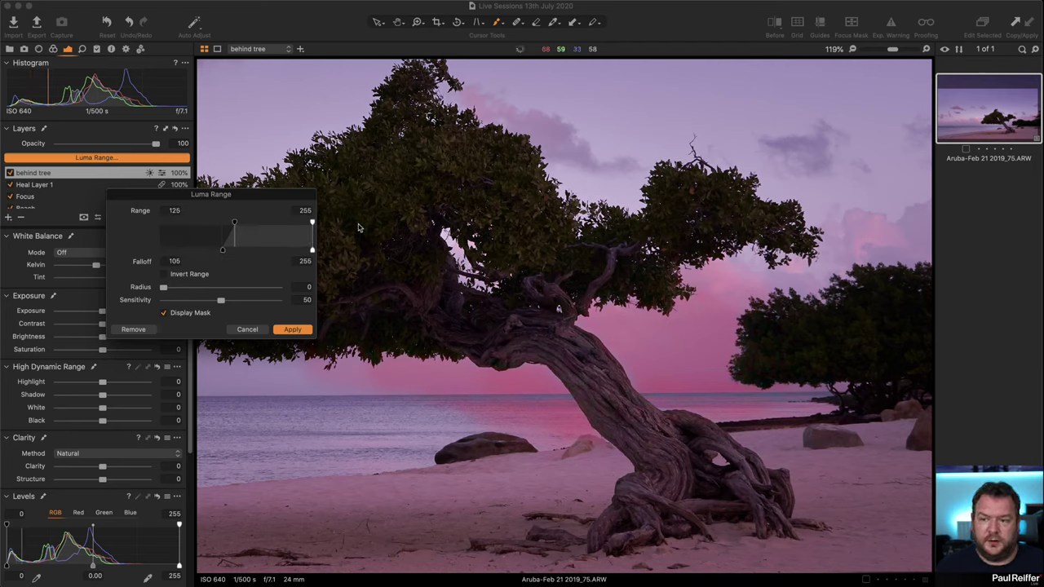
{"action": "left_click_drag", "start_coordinate": [235, 224], "coordinate": [214, 250]}
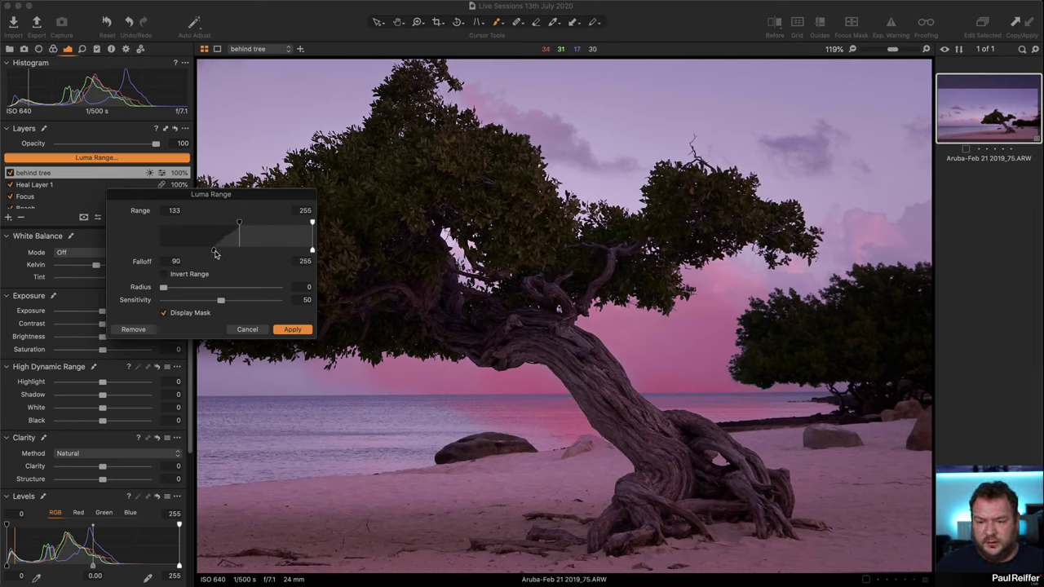
{"action": "left_click_drag", "start_coordinate": [165, 289], "coordinate": [196, 288]}
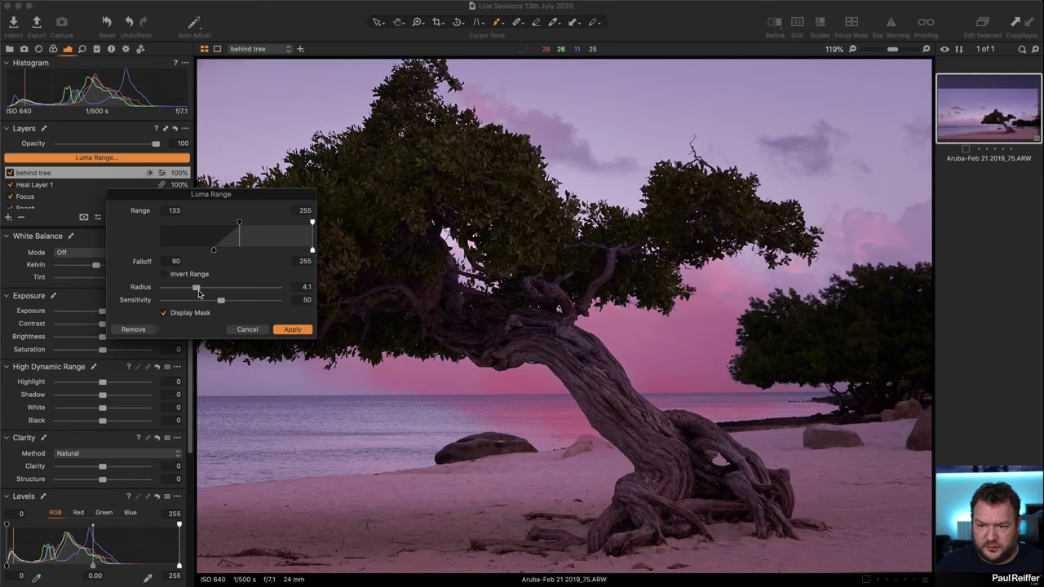
{"action": "left_click", "coordinate": [292, 329]}
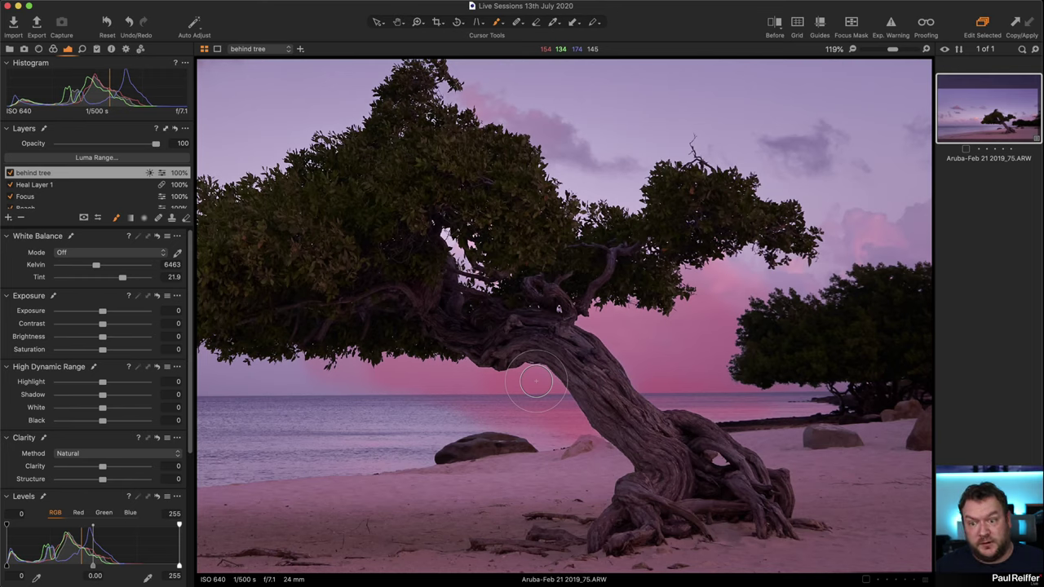
Hide the mask overlay and set the behind tree layer's exposure to -0.3
{"action": "key", "text": "m"}
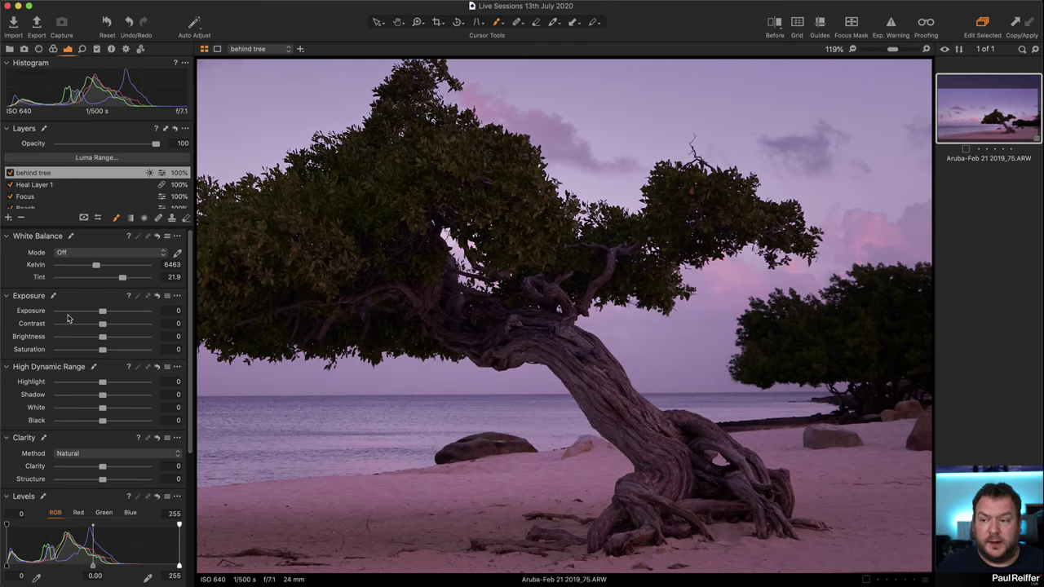
{"action": "mouse_move", "coordinate": [99, 311]}
{"action": "left_mouse_down"}
{"action": "mouse_move", "coordinate": [57, 316]}
{"action": "mouse_move", "coordinate": [100, 317]}
{"action": "left_mouse_up"}
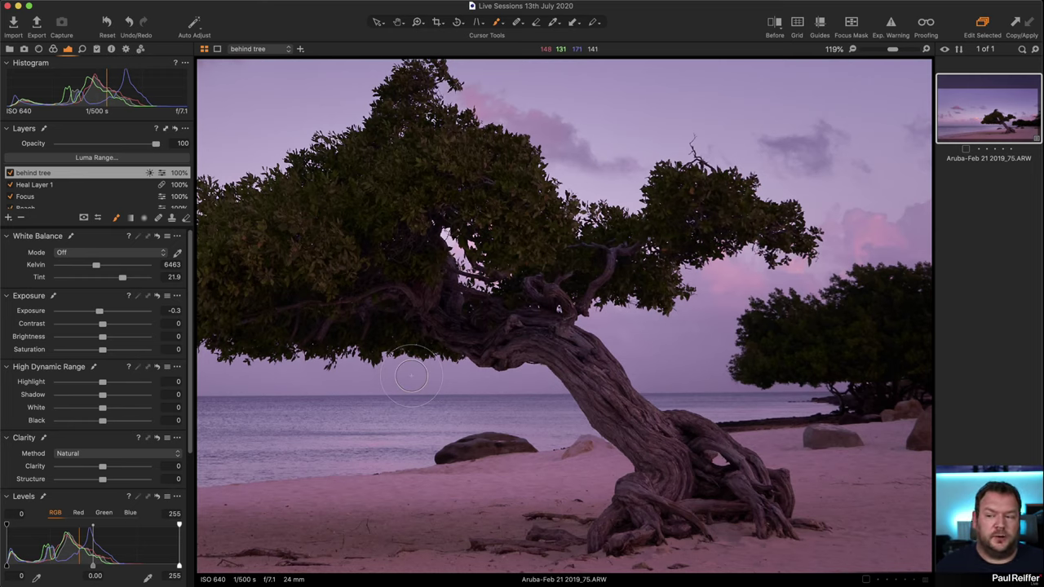
{"action": "key", "text": "z"}
{"action": "left_click", "coordinate": [503, 297], "text": "alt"}
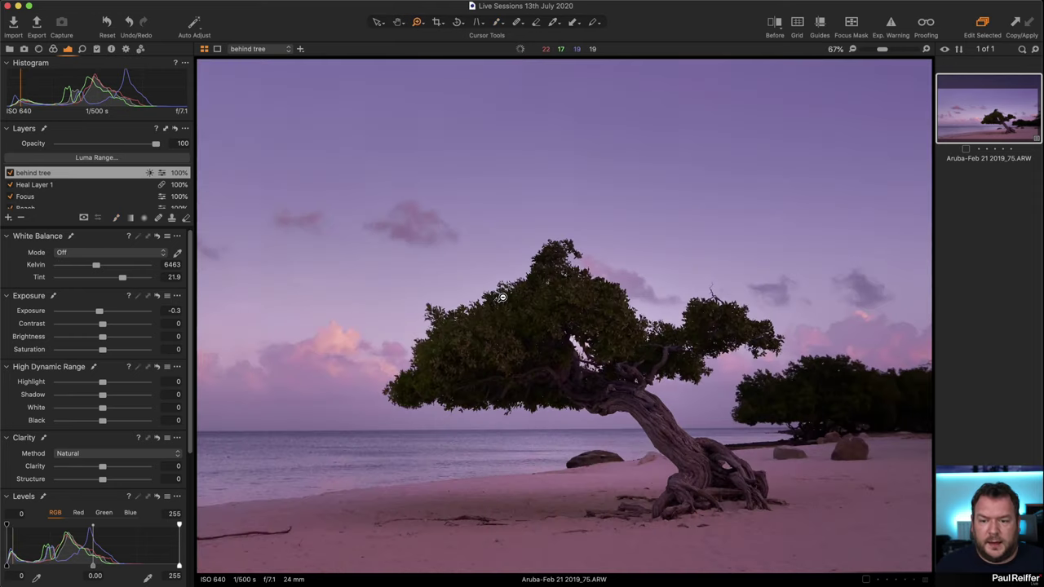
{"action": "left_click", "coordinate": [502, 297], "text": "alt"}
Set the Background layer's structure to 14 and its clarity to 7
{"action": "scroll", "coordinate": [47, 192], "scroll_direction": "down", "scroll_amount": 3}
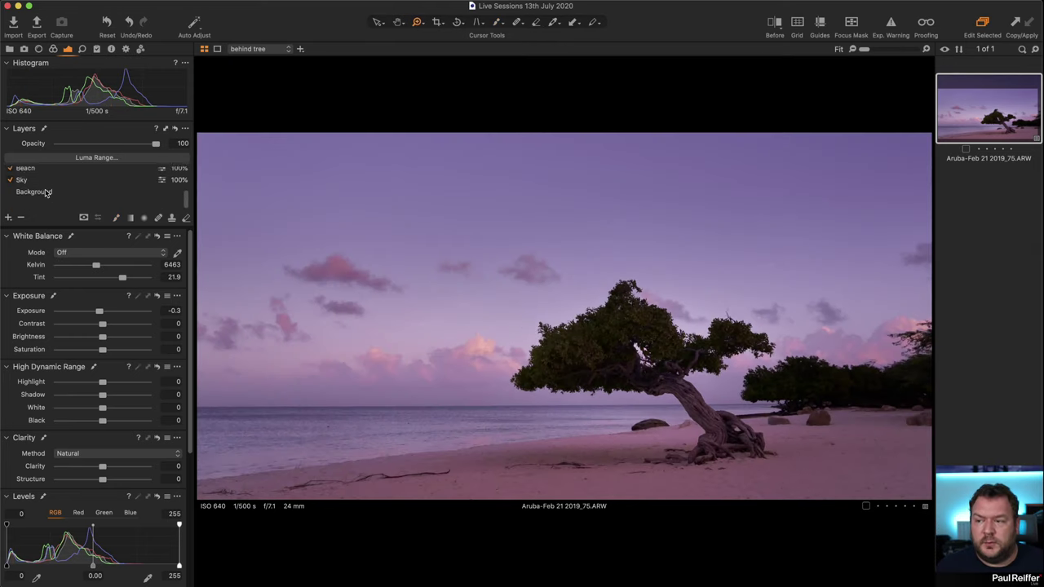
{"action": "left_click", "coordinate": [49, 203]}
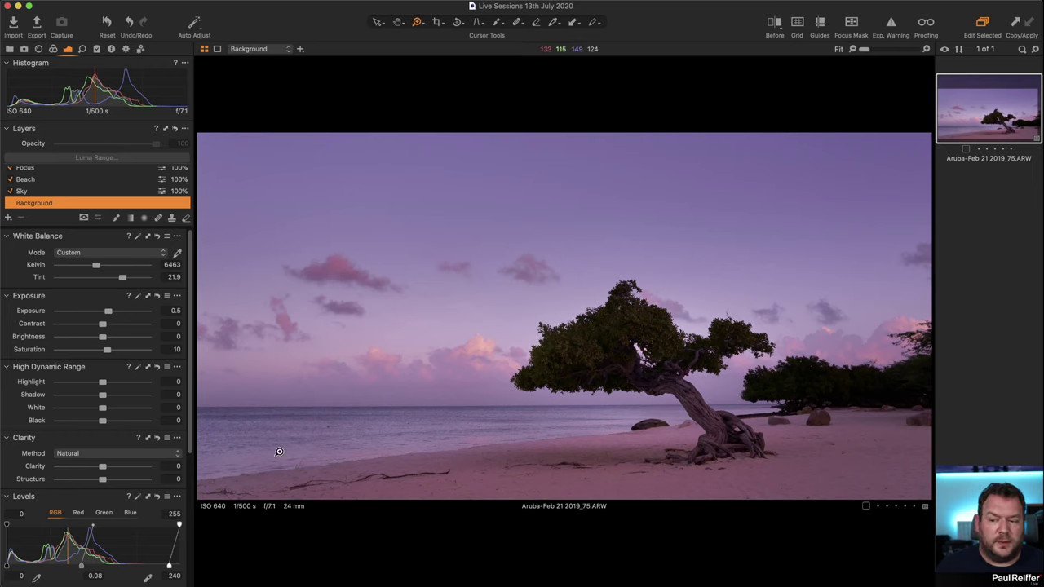
{"action": "left_click_drag", "start_coordinate": [623, 356], "coordinate": [777, 482]}
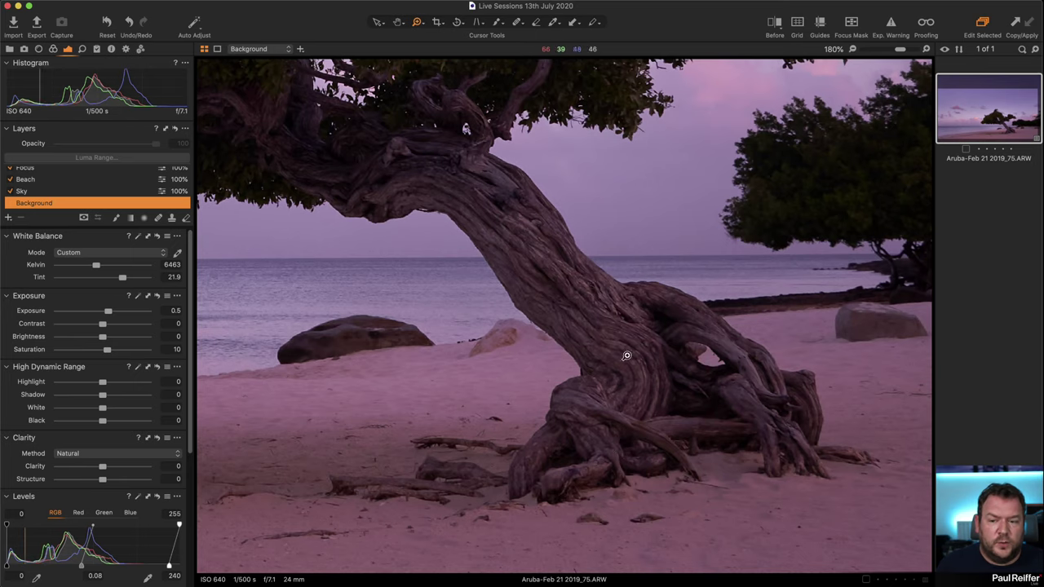
{"action": "key", "text": "super+equal"}
{"action": "left_click_drag", "start_coordinate": [102, 478], "coordinate": [109, 479]}
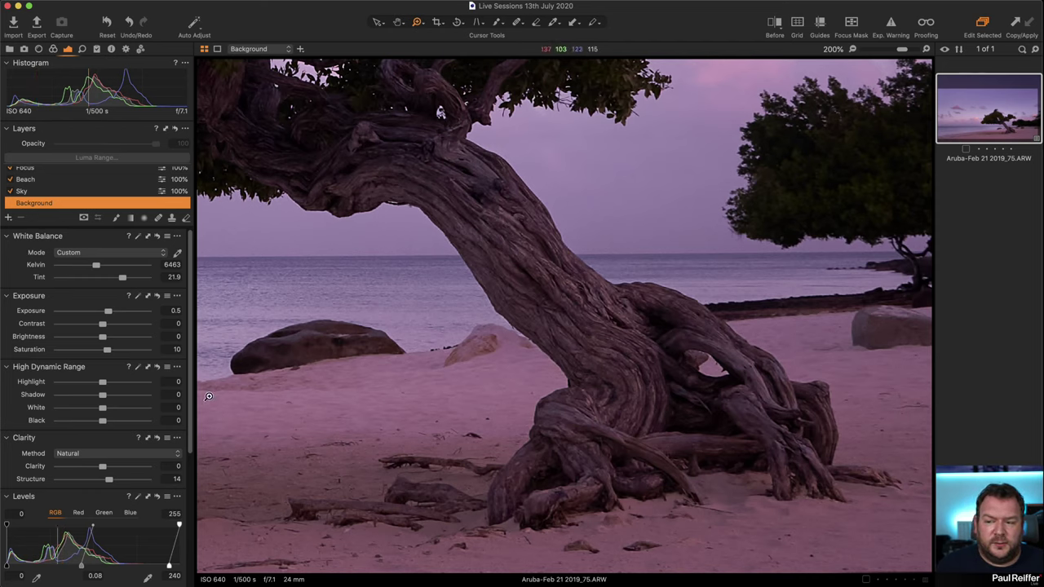
{"action": "left_click_drag", "start_coordinate": [102, 467], "coordinate": [105, 468]}
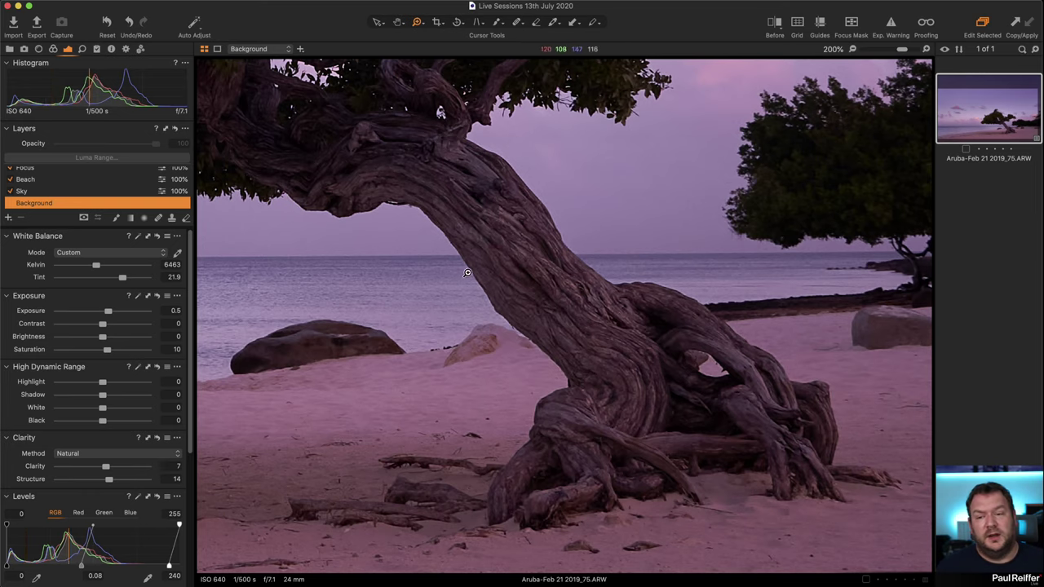
Display the behind tree layer's mask in grayscale and examine its edges around the trunk and branches
{"action": "scroll", "coordinate": [496, 285], "scroll_direction": "down", "scroll_amount": 4}
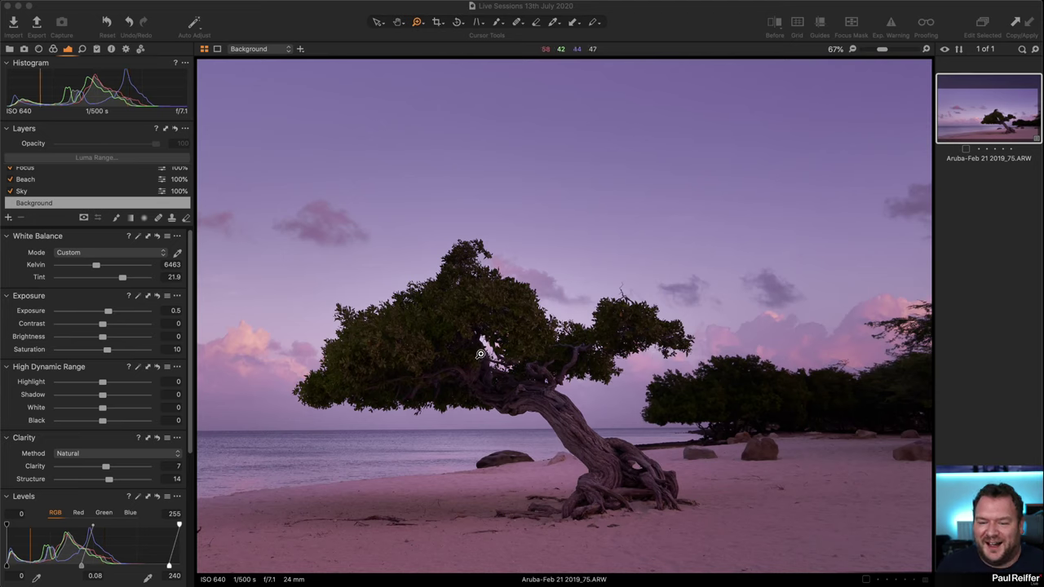
{"action": "left_click_drag", "start_coordinate": [422, 344], "coordinate": [717, 539]}
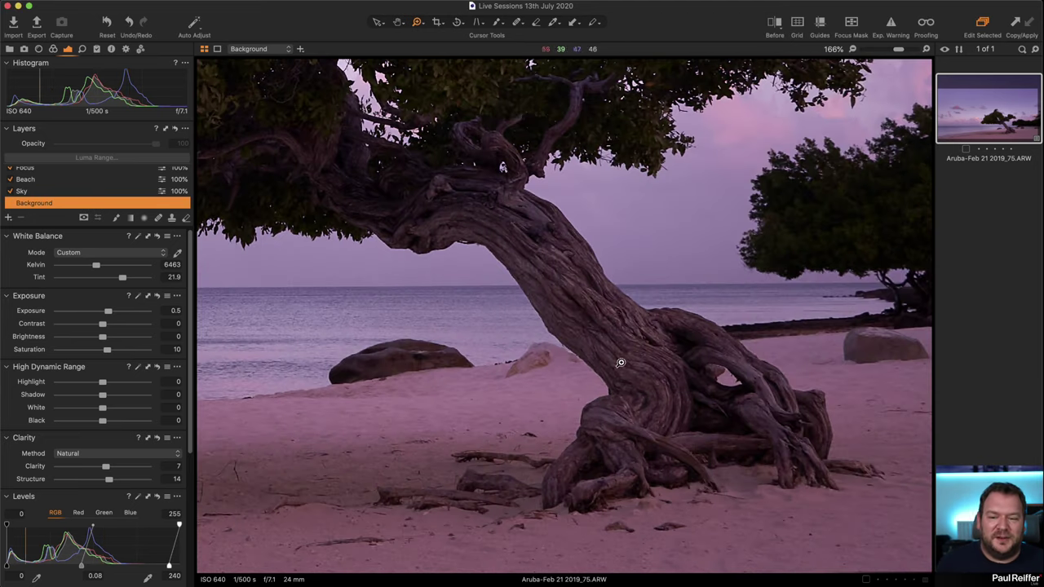
{"action": "left_click", "coordinate": [652, 332]}
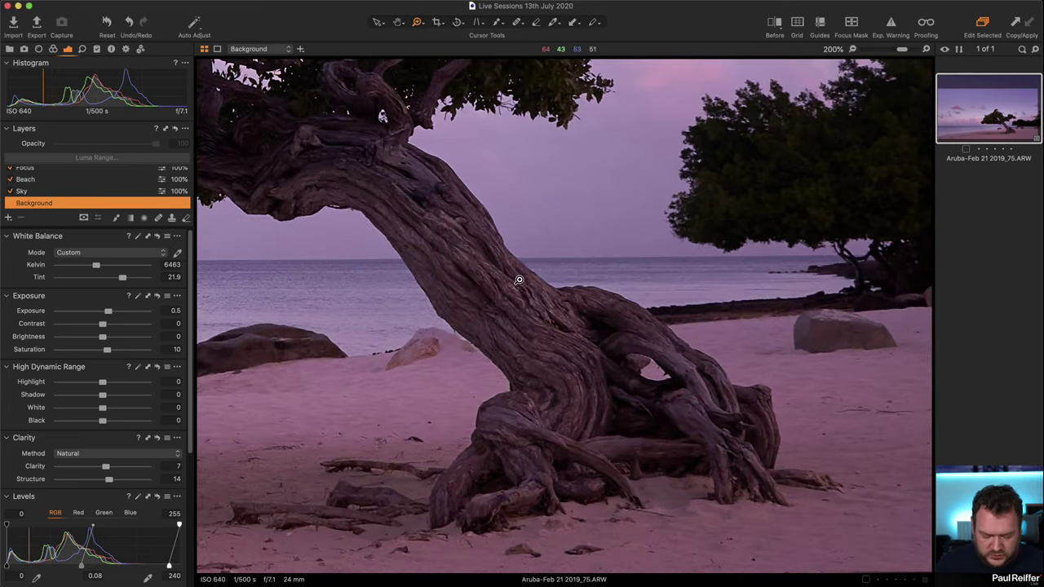
{"action": "scroll", "coordinate": [53, 183], "scroll_direction": "up", "scroll_amount": 2}
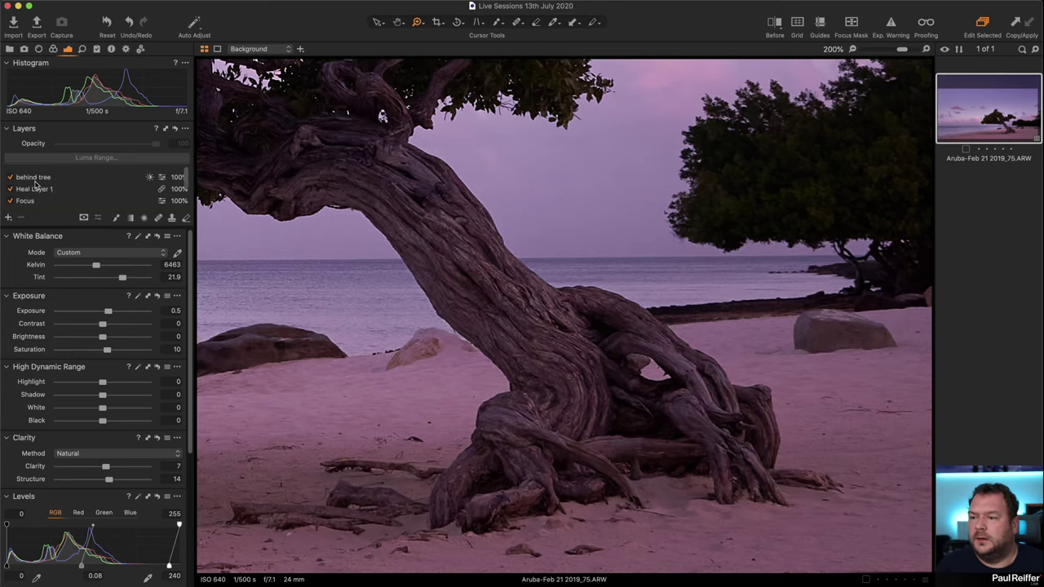
{"action": "left_click", "coordinate": [34, 173]}
{"action": "scroll", "coordinate": [598, 443], "scroll_direction": "up", "scroll_amount": 5}
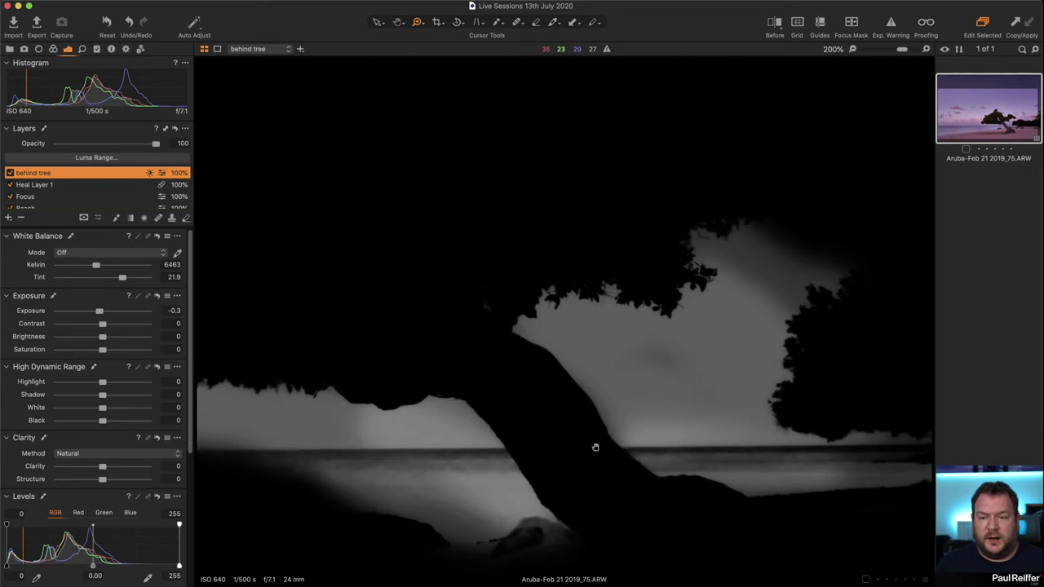
{"action": "left_click", "coordinate": [576, 393], "text": "alt"}
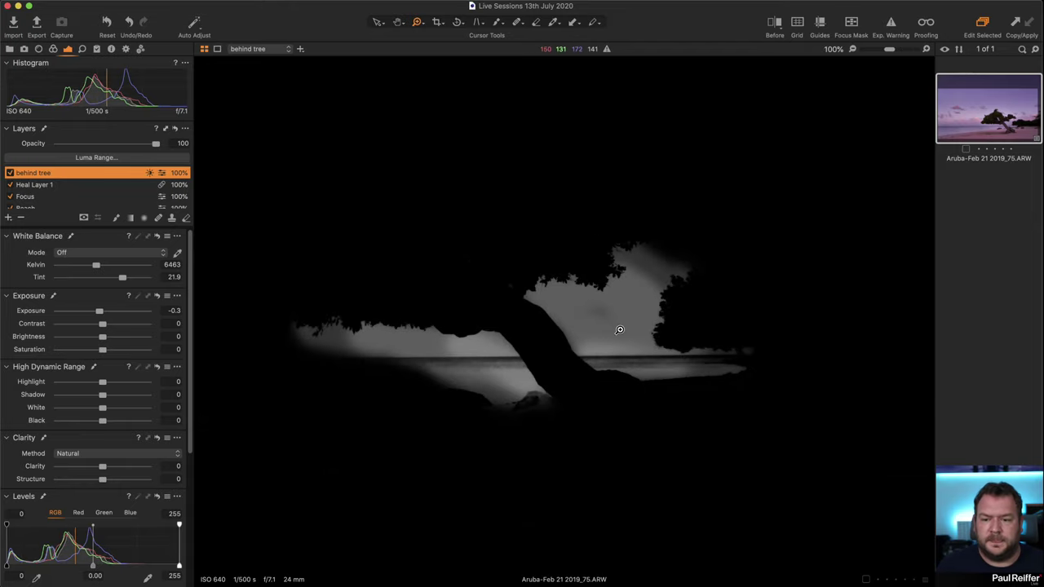
{"action": "right_click", "coordinate": [47, 173]}
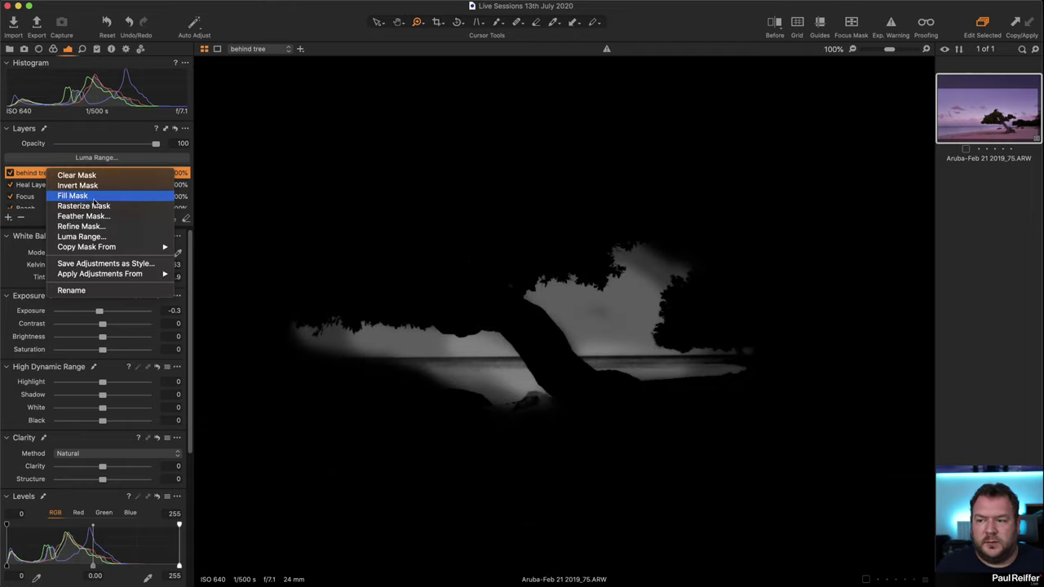
{"action": "left_click", "coordinate": [82, 226]}
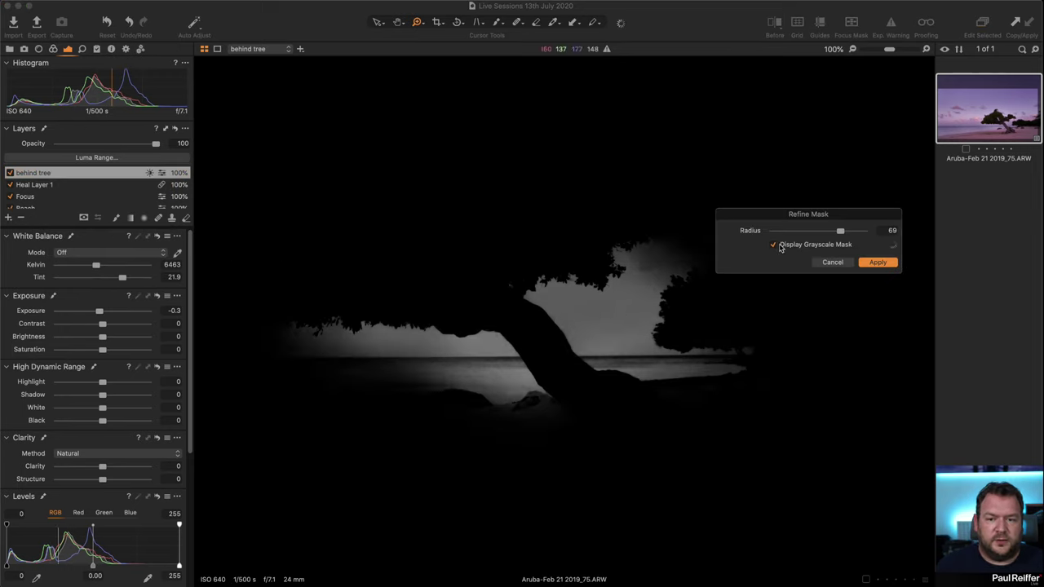
{"action": "left_click", "coordinate": [842, 265]}
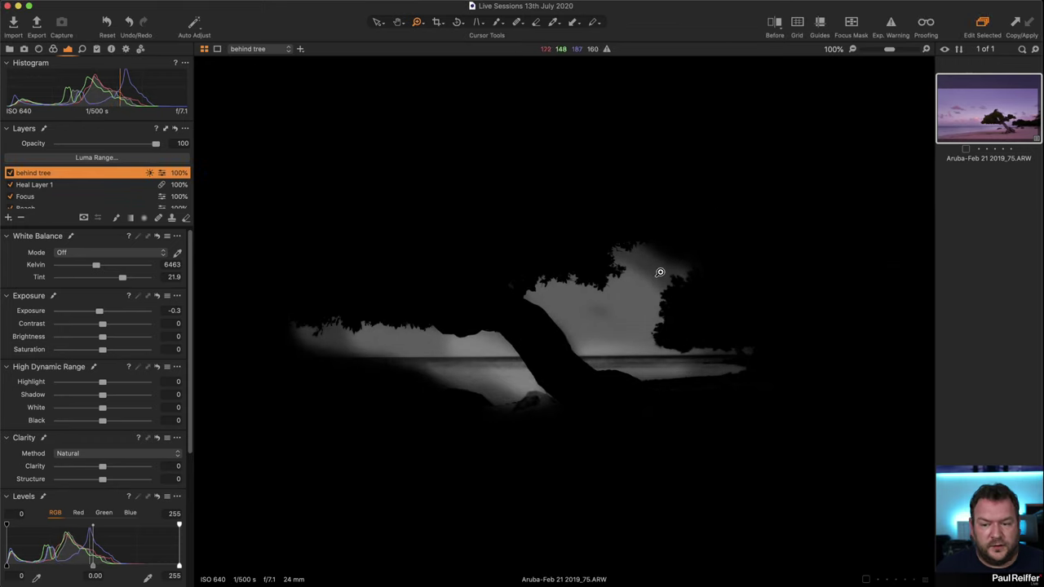
Refine the behind tree layer's mask with a radius of 69 and return to the full photo
{"action": "left_click_drag", "start_coordinate": [433, 261], "coordinate": [661, 432]}
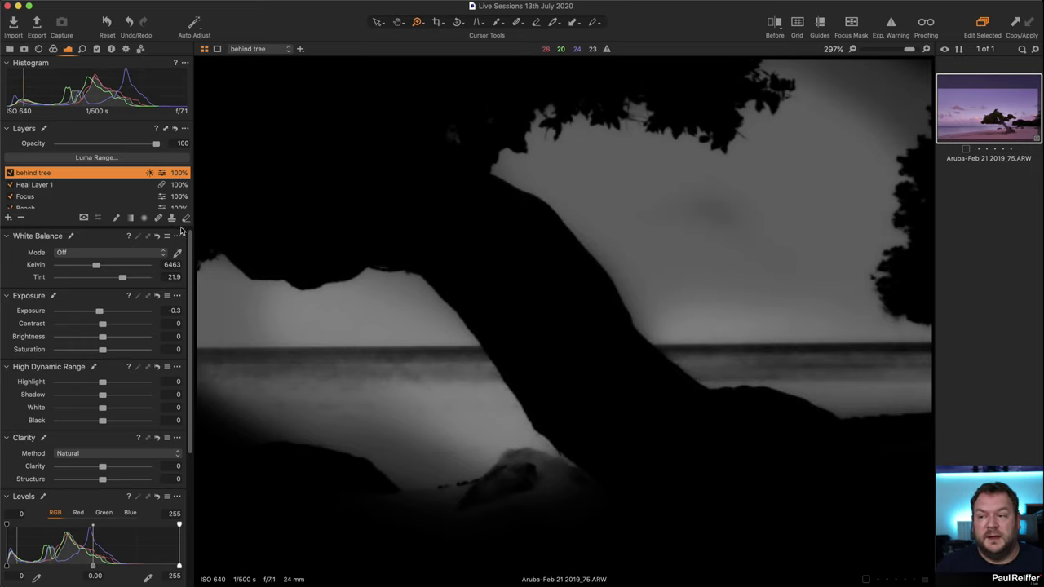
{"action": "right_click", "coordinate": [41, 175]}
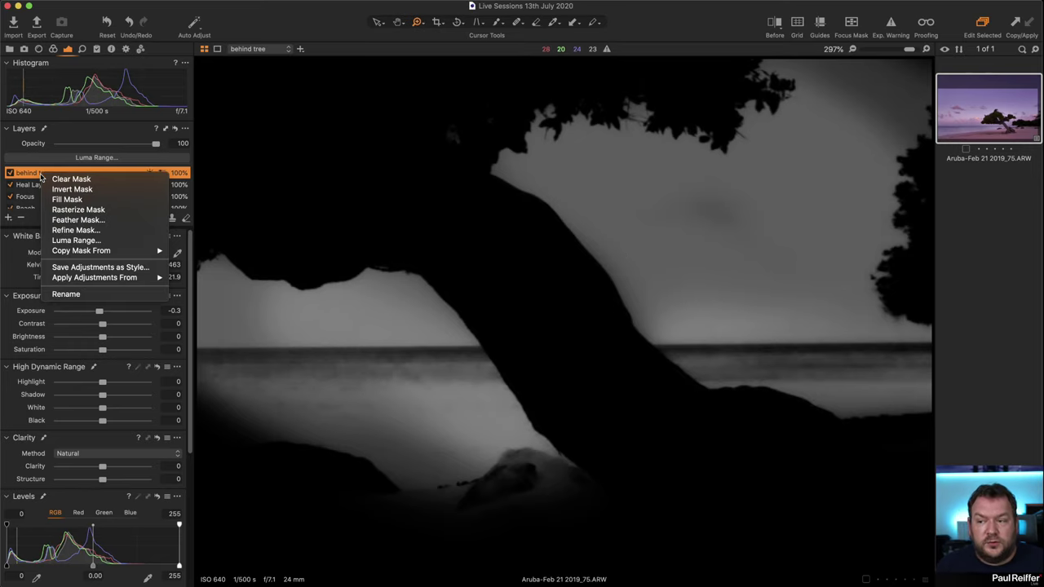
{"action": "left_click", "coordinate": [85, 231]}
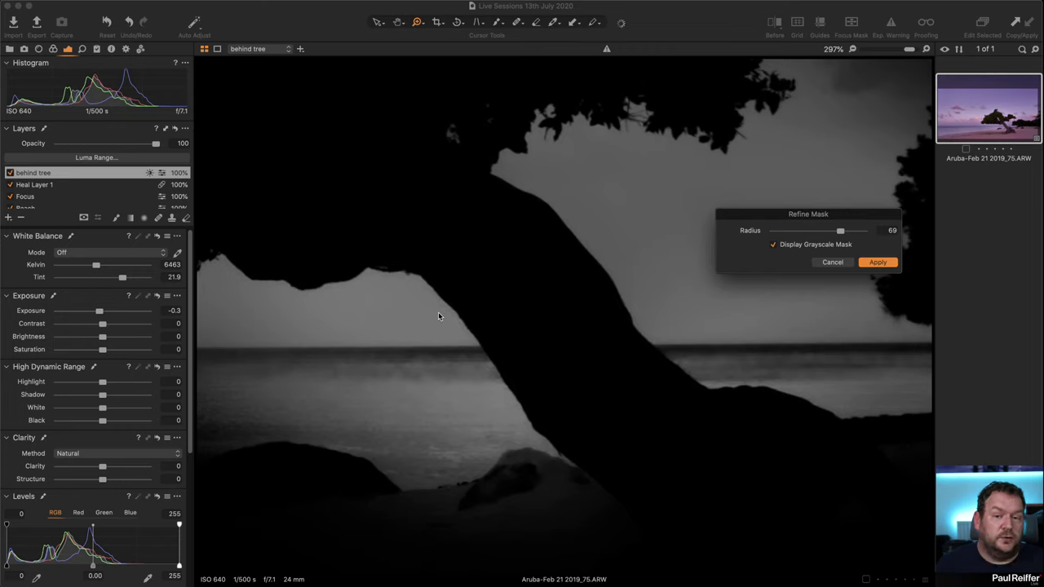
{"action": "left_click", "coordinate": [877, 260]}
{"action": "left_click", "coordinate": [613, 267], "text": "alt"}
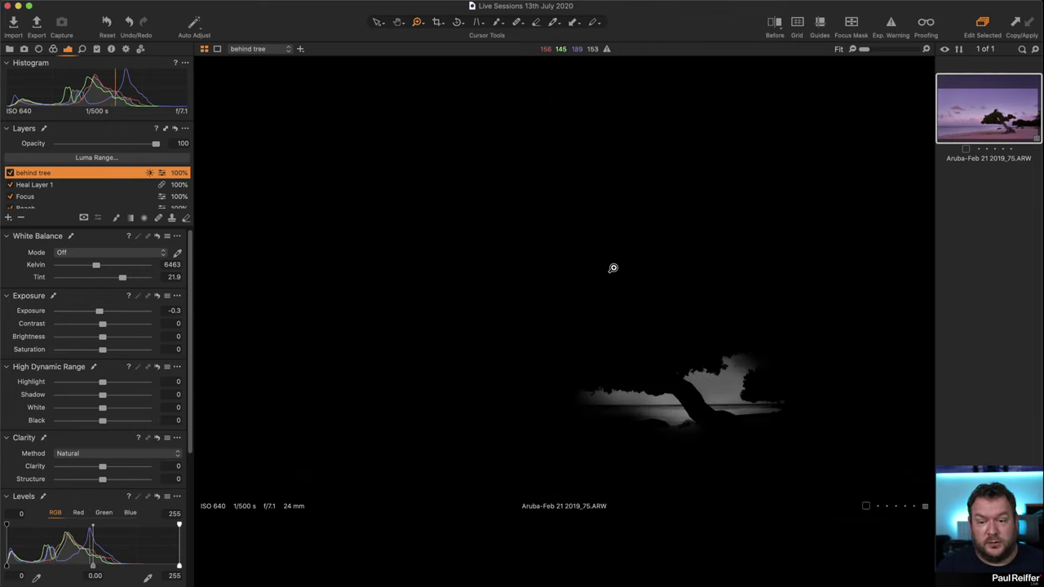
{"action": "left_click", "coordinate": [699, 350], "text": "alt"}
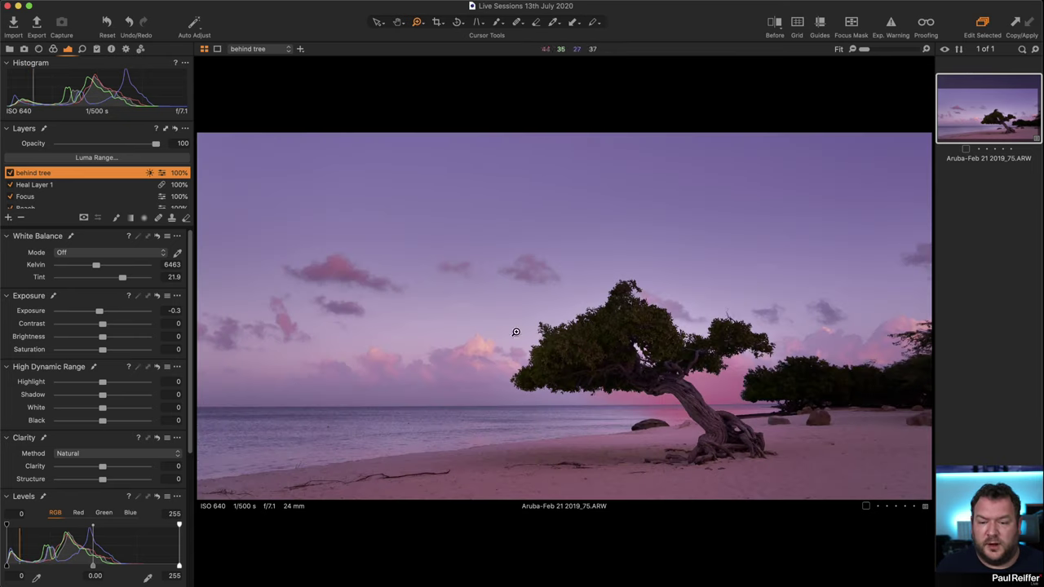
Examine the tree's trunk, branches and the sky behind them up close
{"action": "mouse_move", "coordinate": [577, 329]}
{"action": "left_mouse_down"}
{"action": "mouse_move", "coordinate": [677, 334]}
{"action": "mouse_move", "coordinate": [777, 453]}
{"action": "left_mouse_up"}
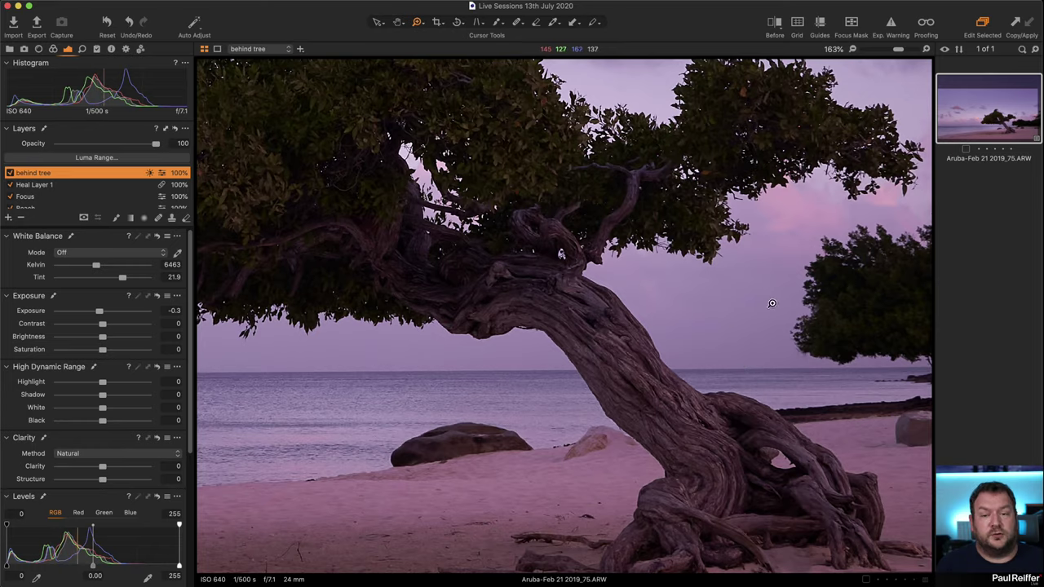
{"action": "scroll", "coordinate": [584, 278], "scroll_direction": "right", "scroll_amount": 5}
{"action": "scroll", "coordinate": [584, 278], "scroll_direction": "up", "scroll_amount": 3}
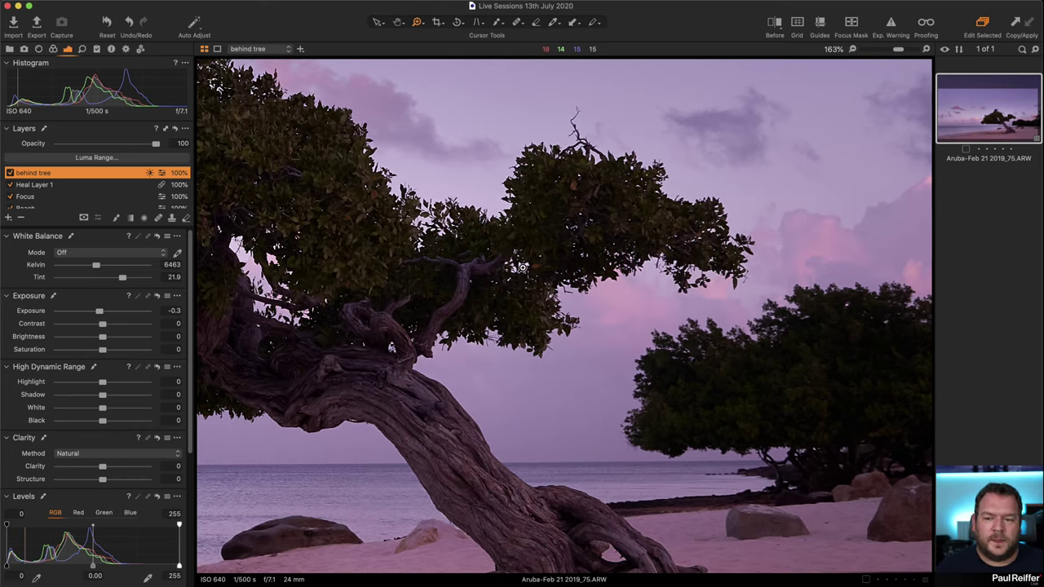
Return to the full photo and set the Background layer's saturation to 18
{"action": "key", "text": "super+0"}
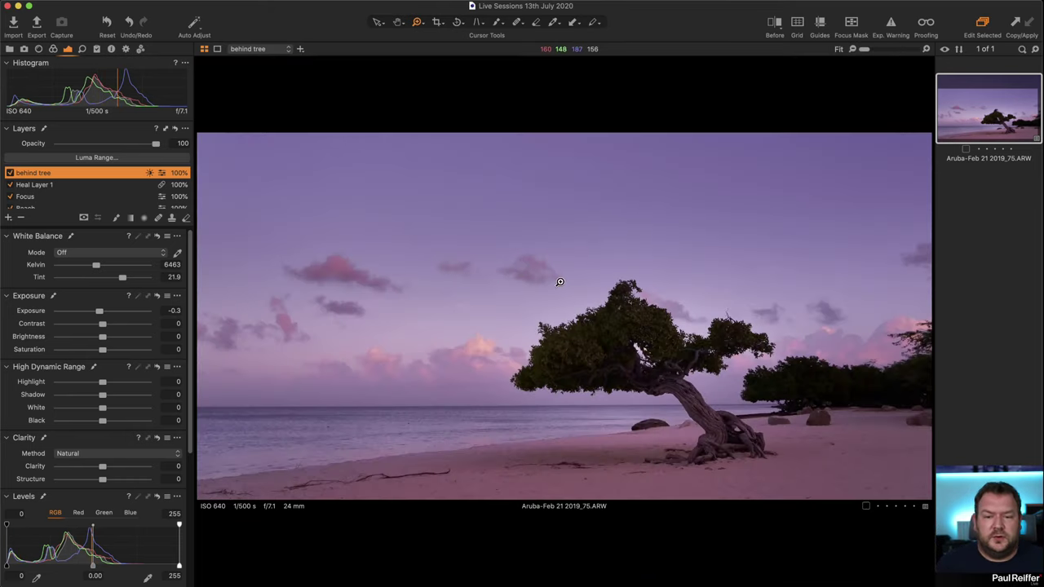
{"action": "scroll", "coordinate": [67, 185], "scroll_direction": "down", "scroll_amount": 3}
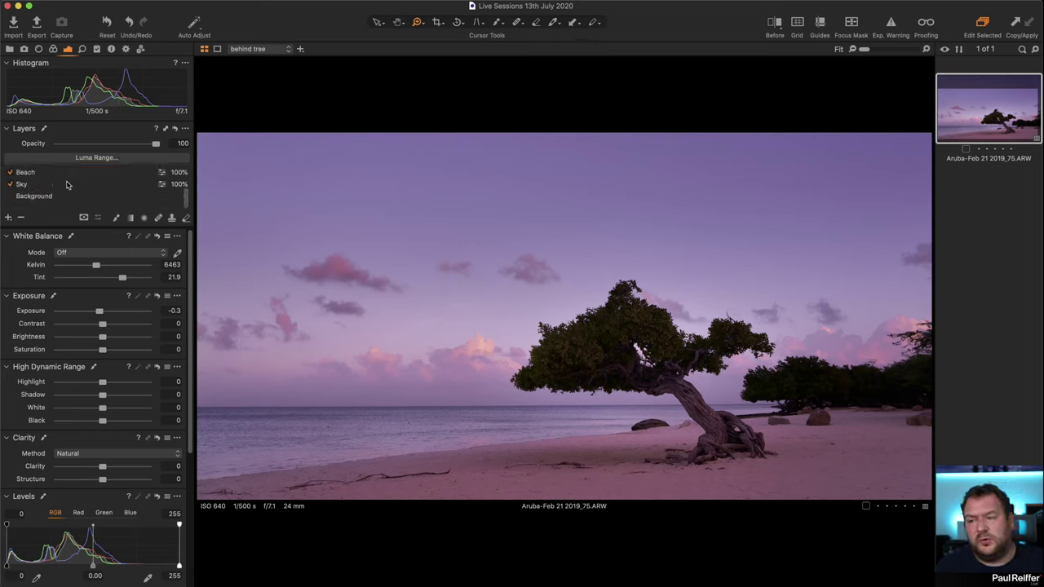
{"action": "left_click", "coordinate": [36, 202]}
{"action": "left_click_drag", "start_coordinate": [106, 352], "coordinate": [110, 350]}
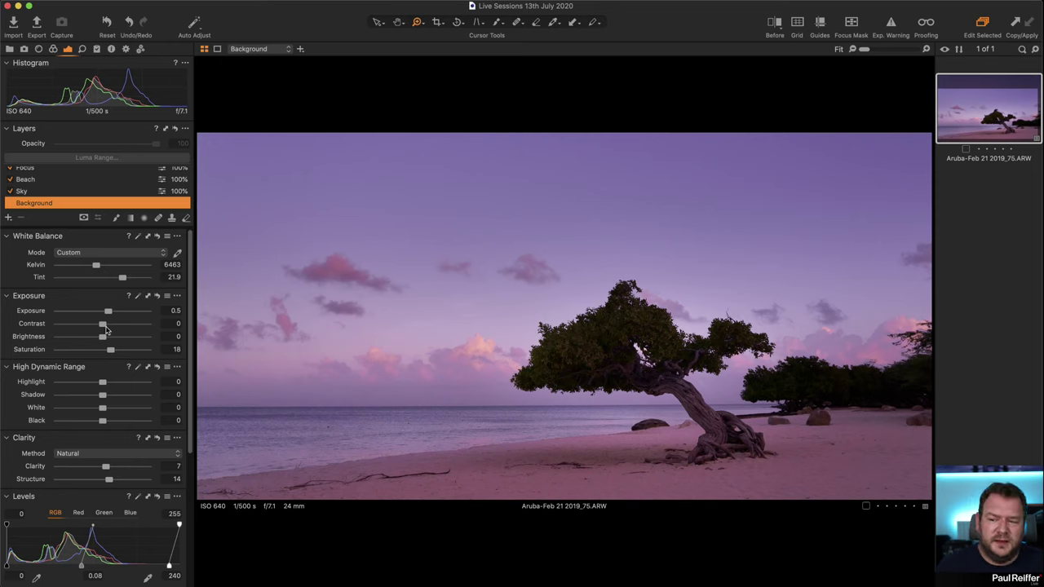
Try a saturation adjustment on the magenta colour range of the Background layer in the Color Editor
{"action": "left_click", "coordinate": [53, 49]}
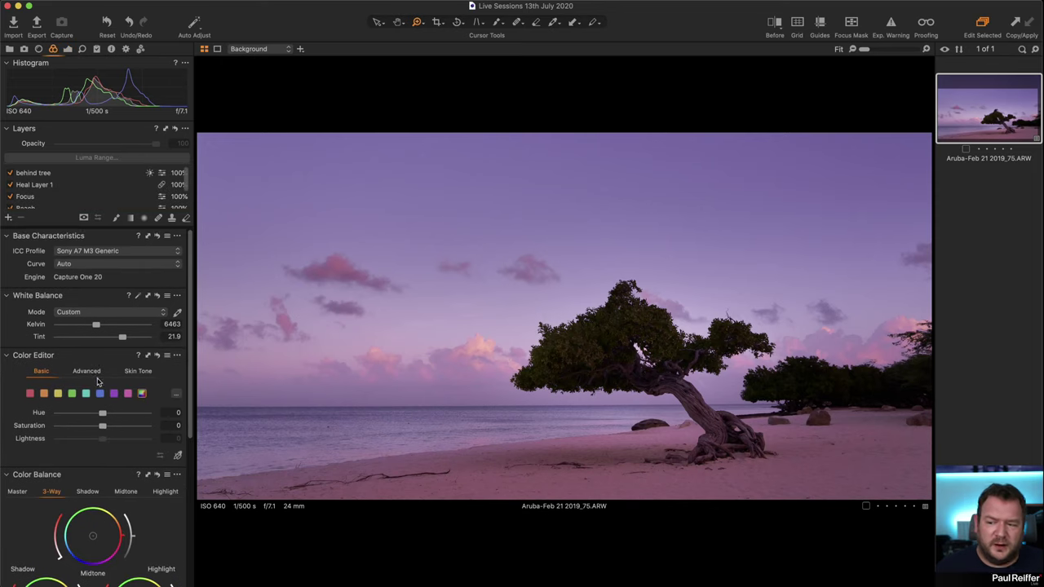
{"action": "scroll", "coordinate": [98, 381], "scroll_direction": "down", "scroll_amount": 1}
{"action": "left_click", "coordinate": [127, 380]}
{"action": "mouse_move", "coordinate": [101, 415]}
{"action": "left_mouse_down"}
{"action": "mouse_move", "coordinate": [122, 415]}
{"action": "mouse_move", "coordinate": [101, 416]}
{"action": "left_mouse_up"}
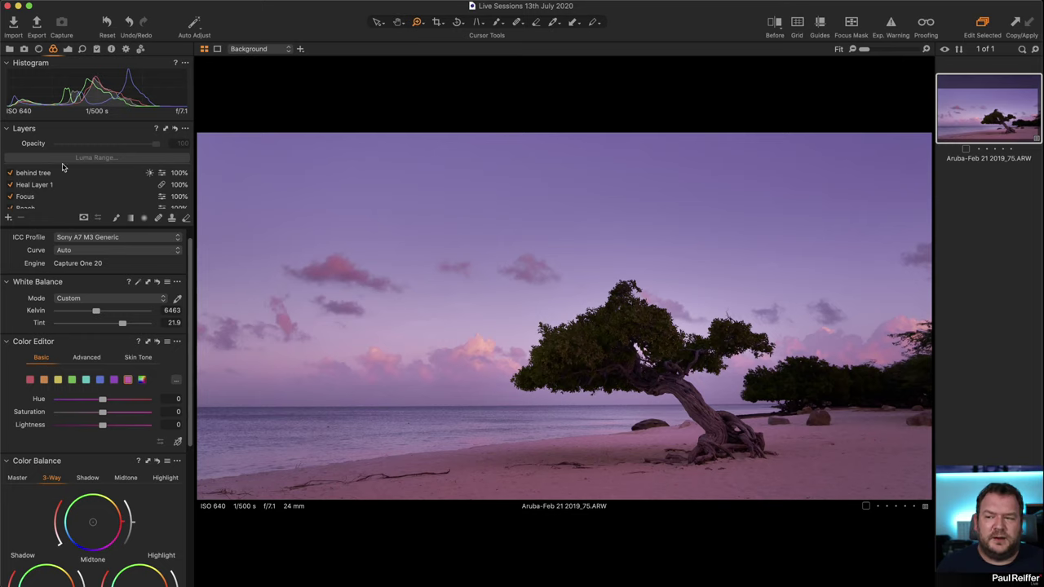
Set the Background layer's High Dynamic Range shadow value to 8
{"action": "scroll", "coordinate": [49, 196], "scroll_direction": "down", "scroll_amount": 3}
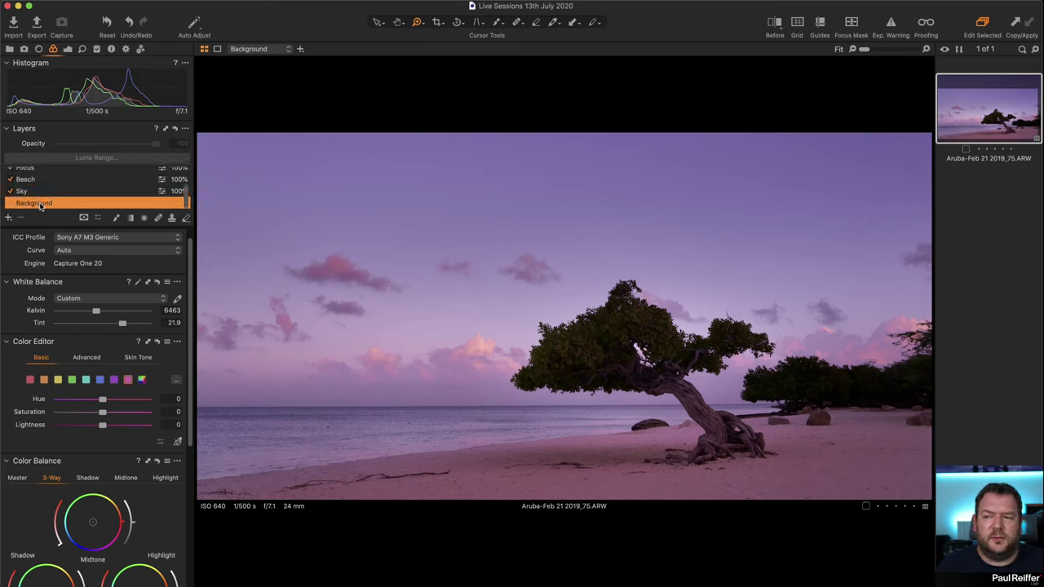
{"action": "left_click", "coordinate": [68, 49]}
{"action": "left_click_drag", "start_coordinate": [102, 395], "coordinate": [107, 398]}
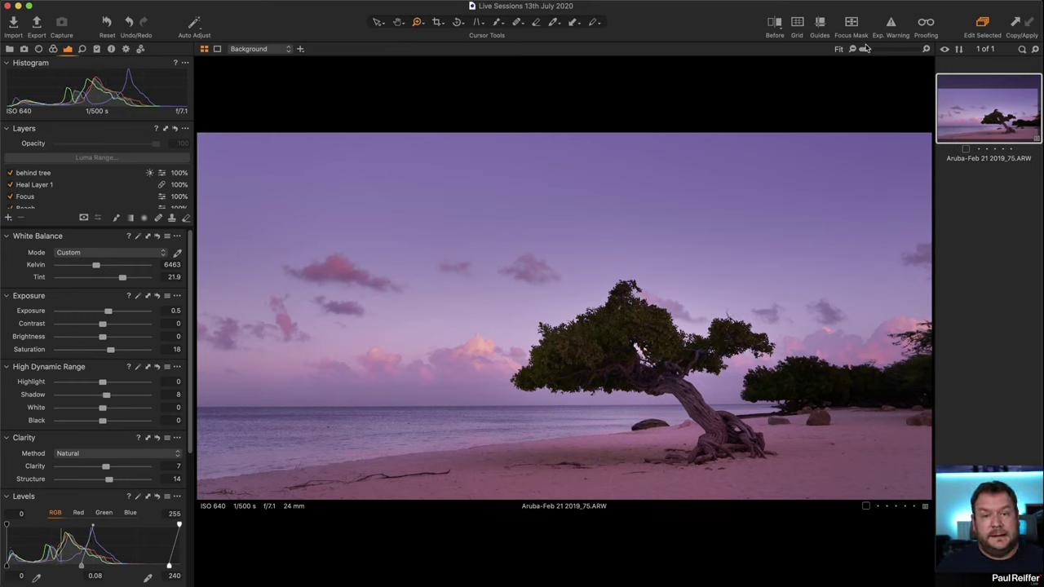
Compare the beach photo before and after editing in a split view, sweeping the divider across the whole frame
{"action": "left_click", "coordinate": [775, 24]}
{"action": "left_click_drag", "start_coordinate": [558, 317], "coordinate": [160, 366]}
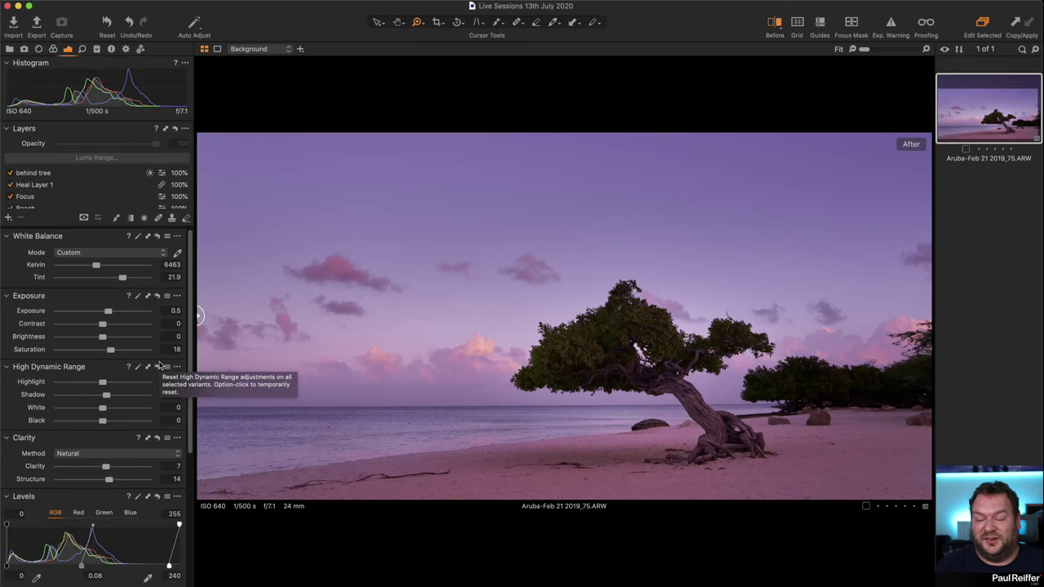
{"action": "left_click_drag", "start_coordinate": [200, 315], "coordinate": [952, 400]}
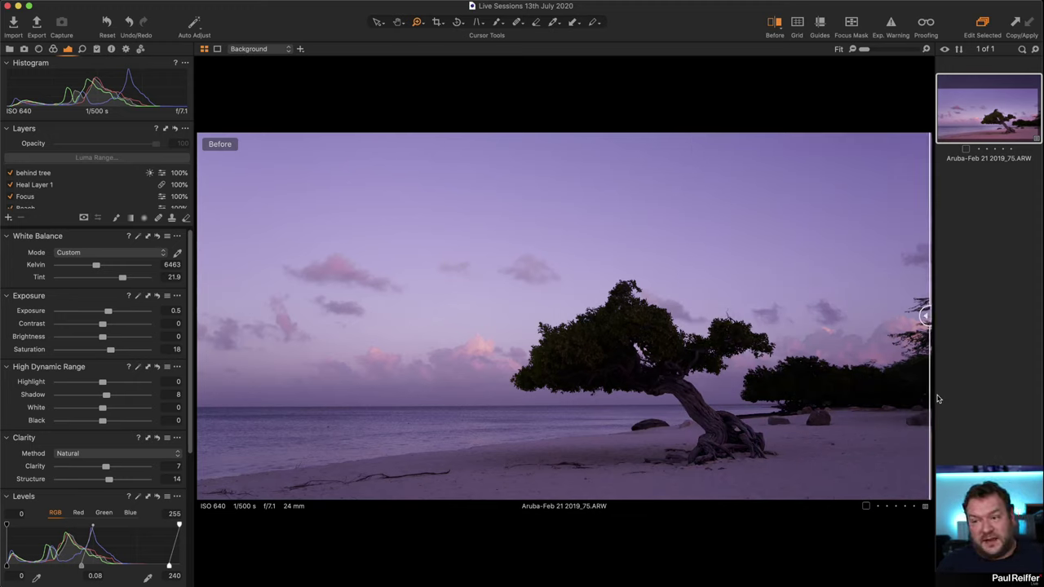
{"action": "left_click_drag", "start_coordinate": [954, 395], "coordinate": [154, 385]}
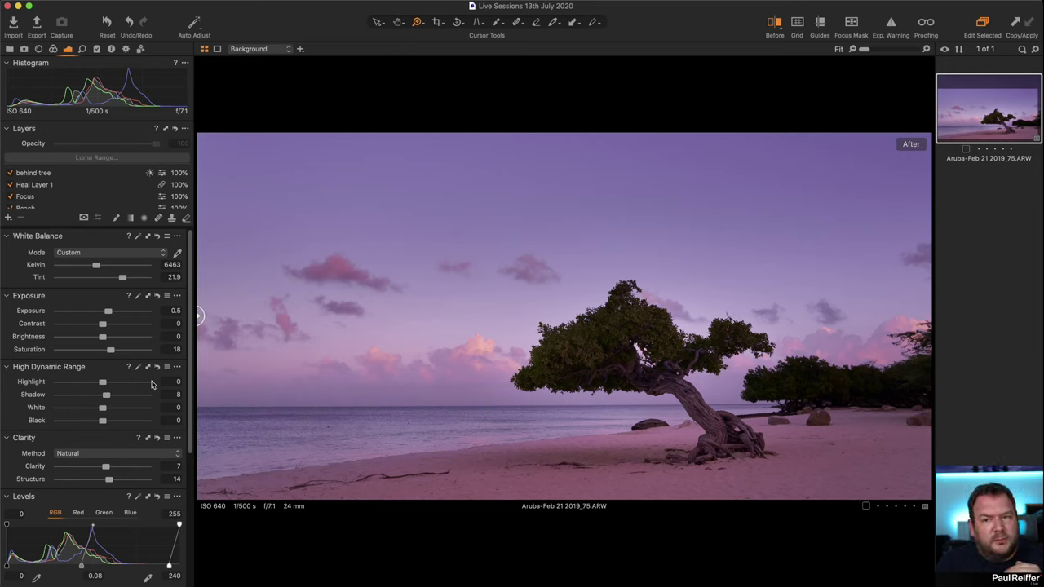
{"action": "left_click_drag", "start_coordinate": [199, 316], "coordinate": [287, 427]}
{"action": "left_click_drag", "start_coordinate": [289, 427], "coordinate": [682, 417]}
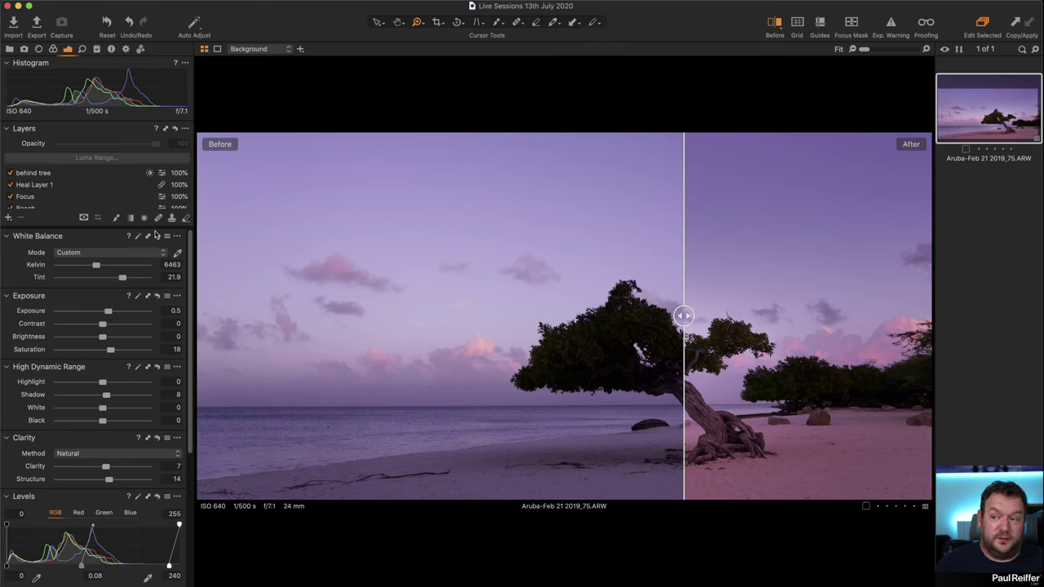
{"action": "left_click_drag", "start_coordinate": [683, 315], "coordinate": [437, 316]}
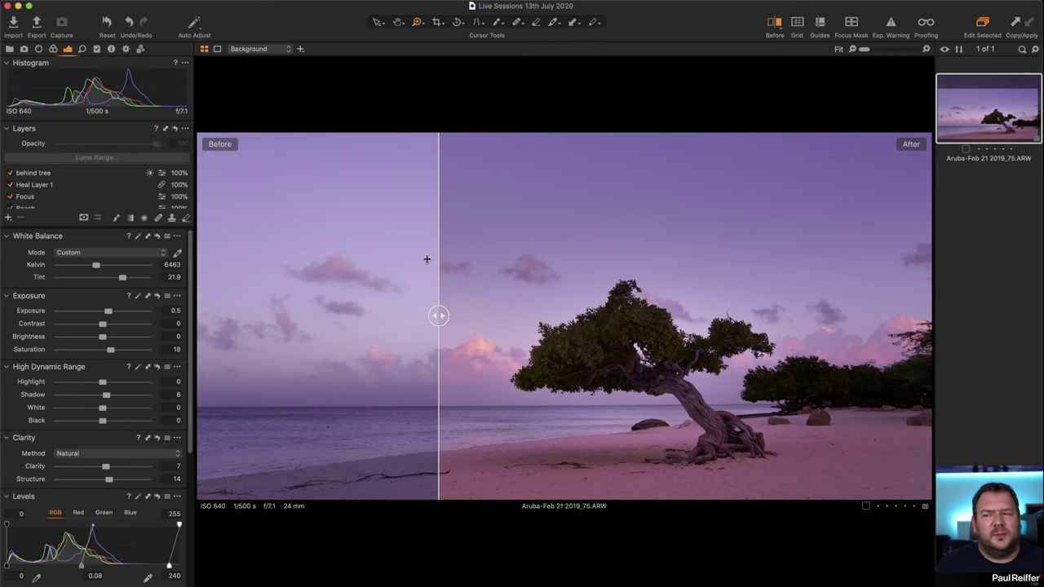
Lower the Sky layer's opacity to 61 and show the edited version across the whole frame
{"action": "scroll", "coordinate": [24, 186], "scroll_direction": "down", "scroll_amount": 3}
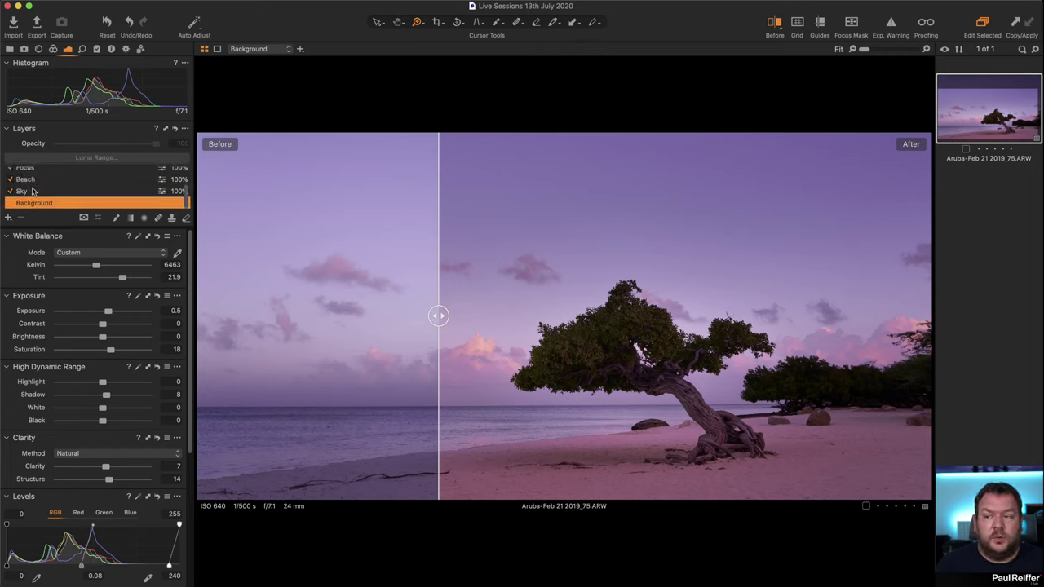
{"action": "left_click", "coordinate": [34, 193]}
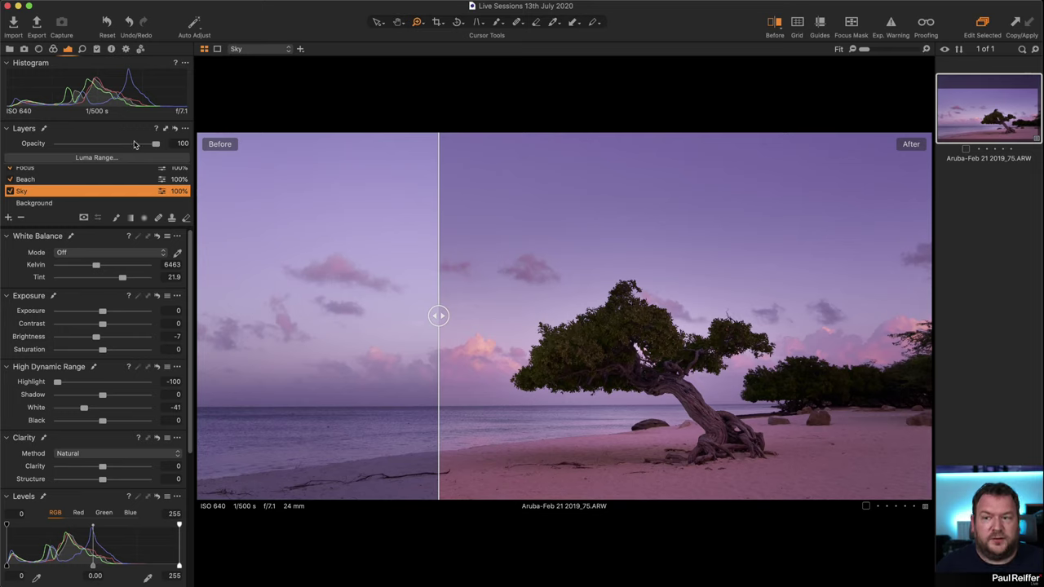
{"action": "left_click_drag", "start_coordinate": [157, 145], "coordinate": [134, 144]}
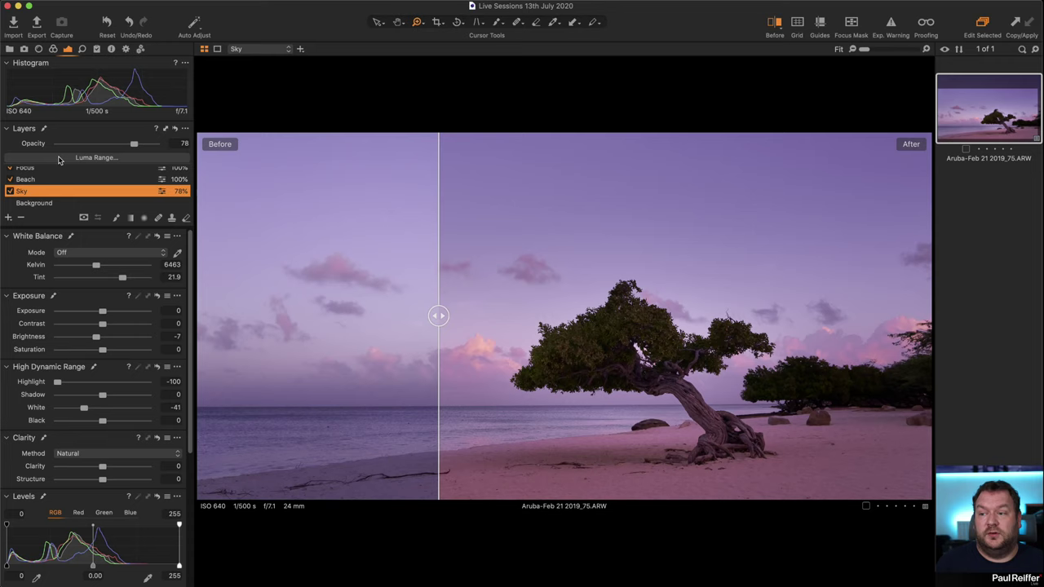
{"action": "left_click", "coordinate": [10, 191]}
{"action": "left_click", "coordinate": [10, 191]}
{"action": "left_click_drag", "start_coordinate": [134, 144], "coordinate": [119, 146]}
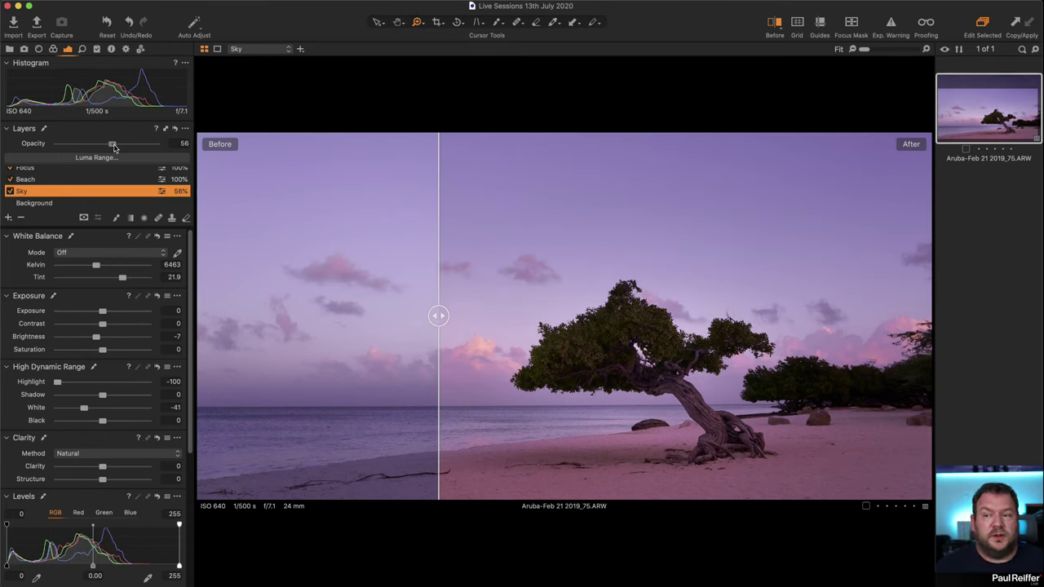
{"action": "left_click_drag", "start_coordinate": [438, 315], "coordinate": [168, 355]}
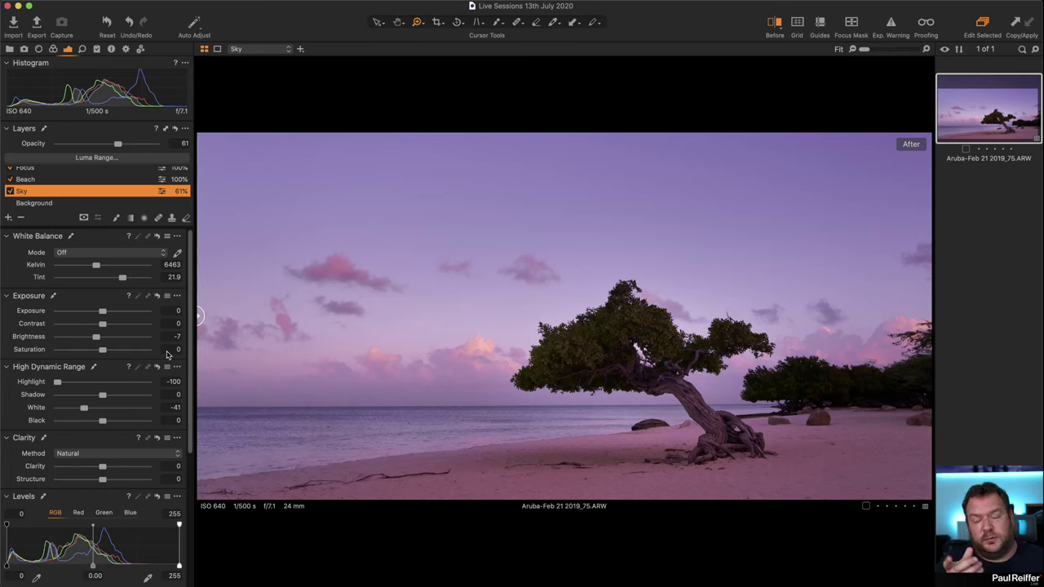
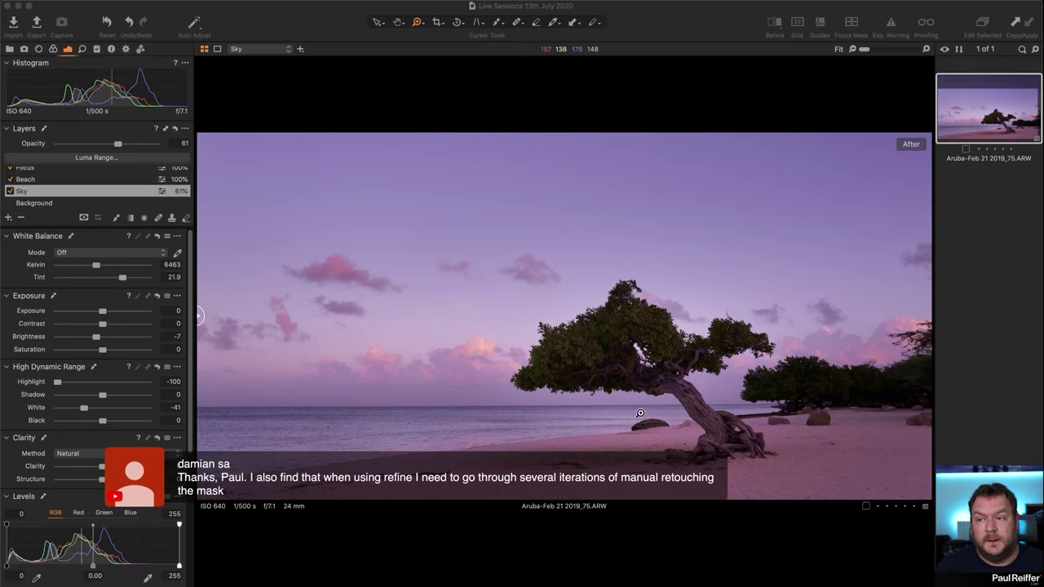
Open the user collection containing the mountain valley photo 19-12-07-10192.ARW and check its camera and lens metadata
{"action": "left_click", "coordinate": [10, 51]}
{"action": "left_click", "coordinate": [10, 50]}
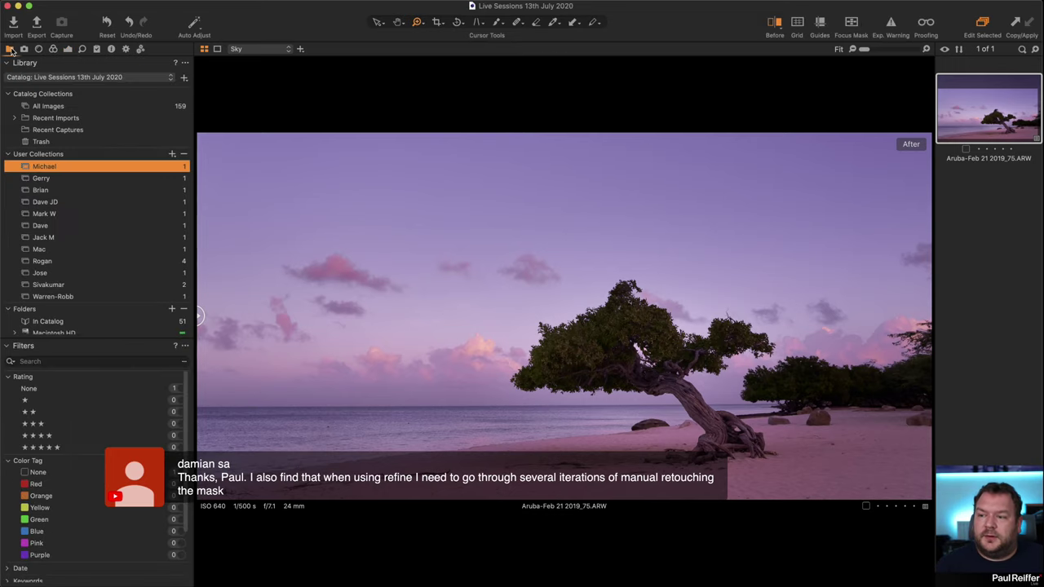
{"action": "left_click", "coordinate": [59, 180]}
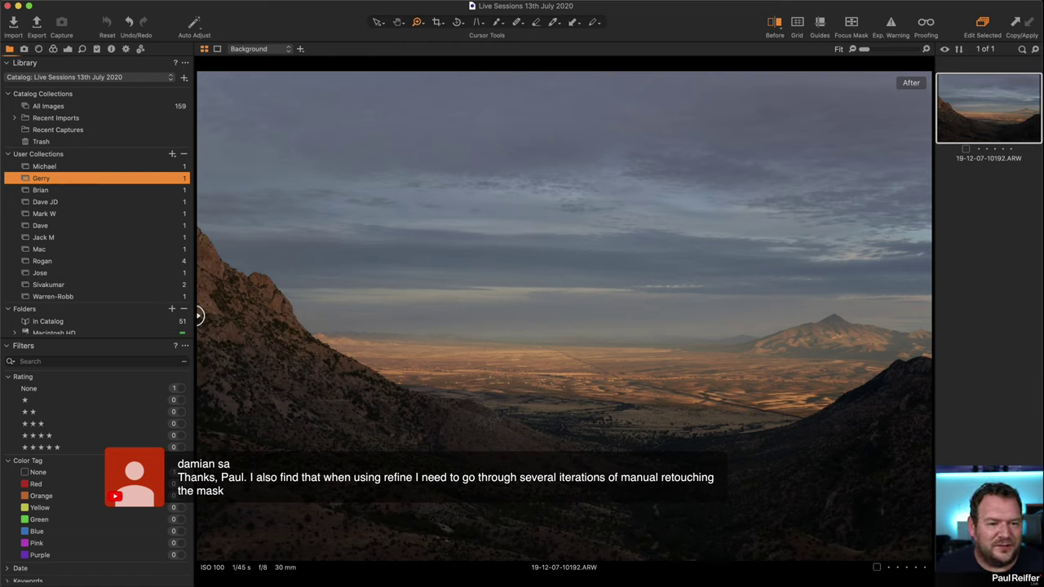
{"action": "left_click", "coordinate": [689, 13]}
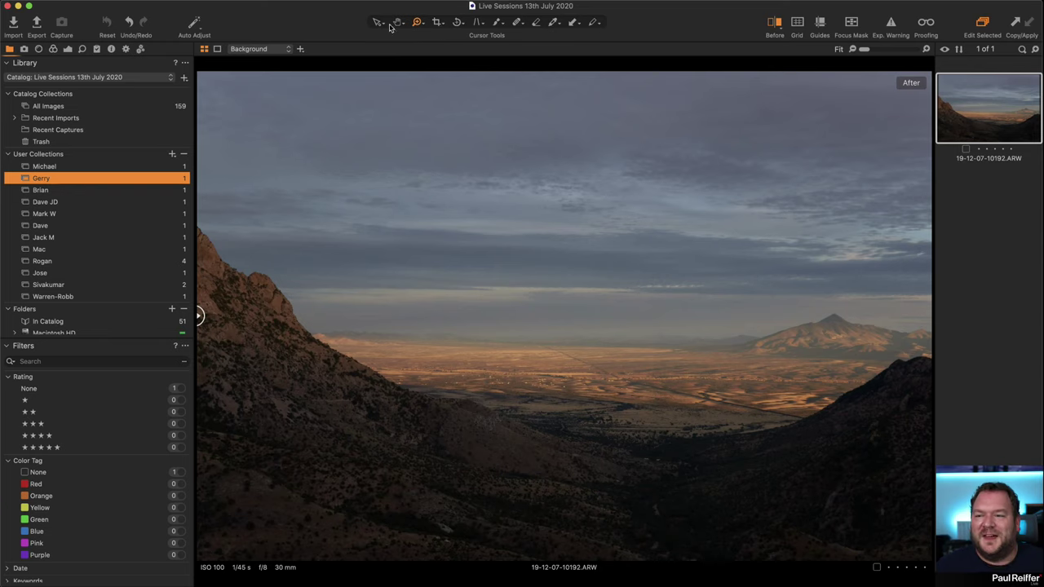
{"action": "left_click", "coordinate": [38, 49]}
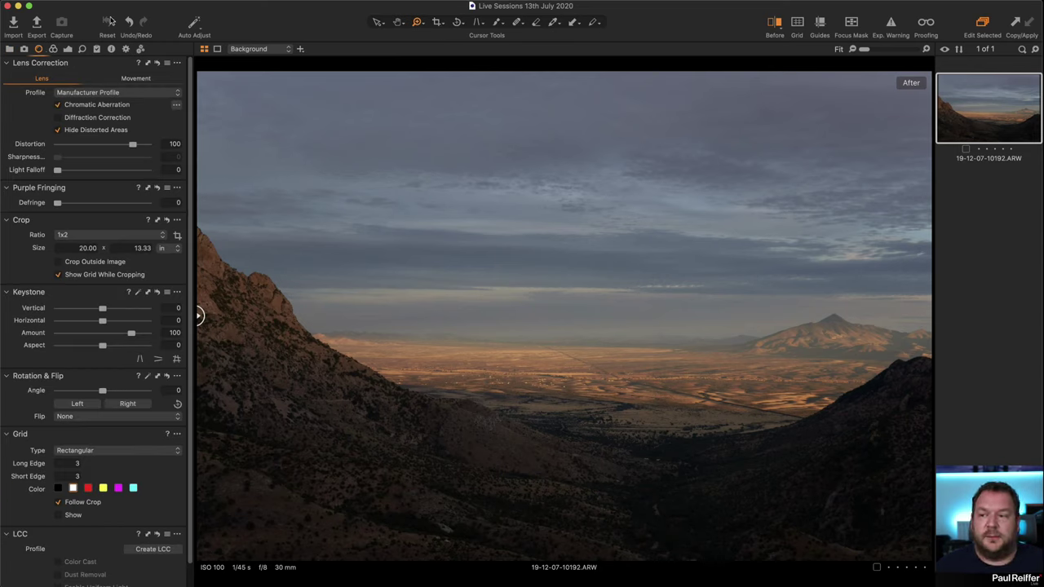
{"action": "left_click", "coordinate": [111, 49]}
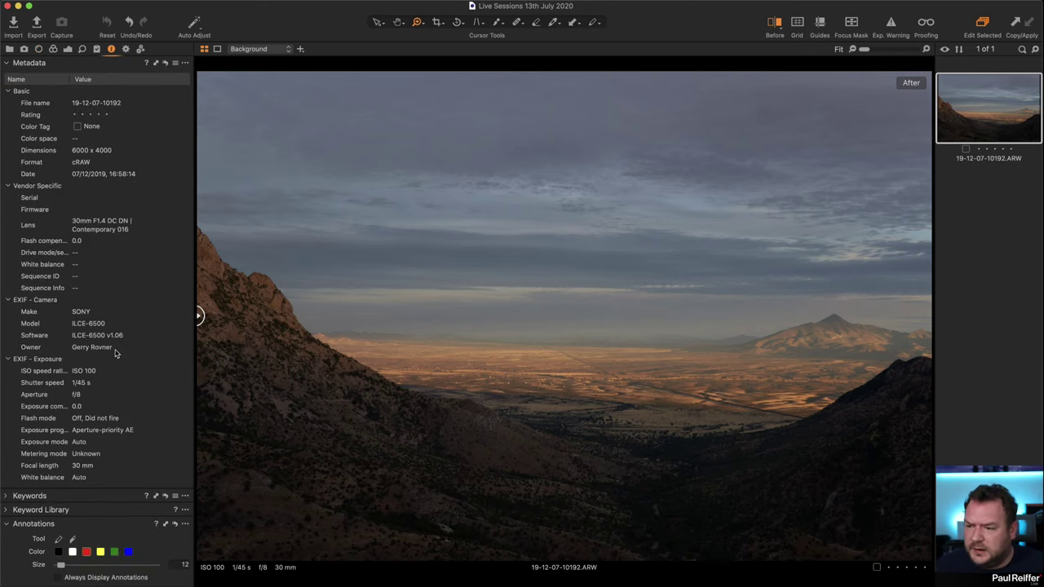
Run the Analyze option for the valley photo's chromatic aberration correction
{"action": "left_click", "coordinate": [38, 49]}
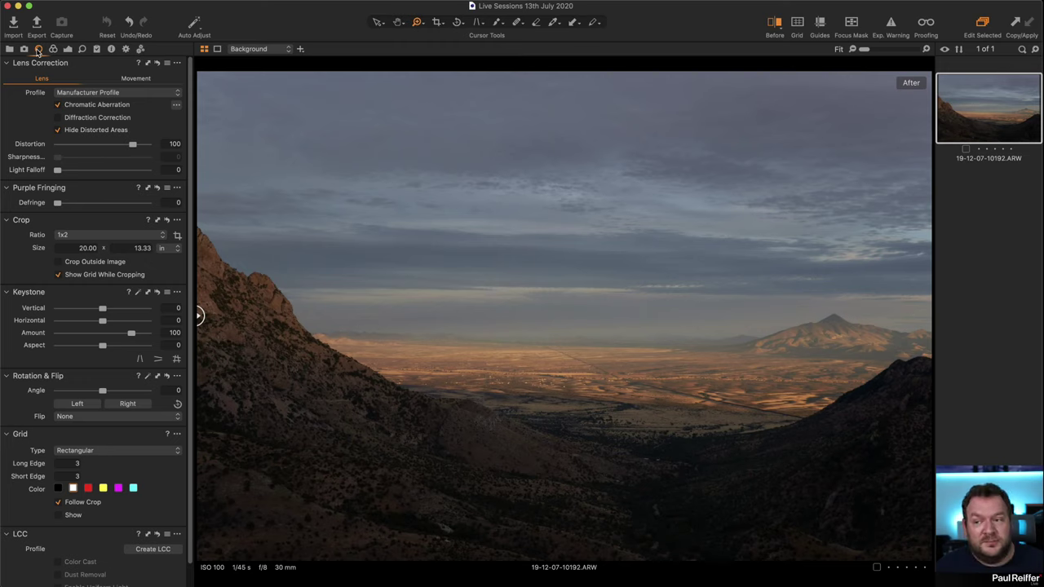
{"action": "left_click", "coordinate": [176, 105]}
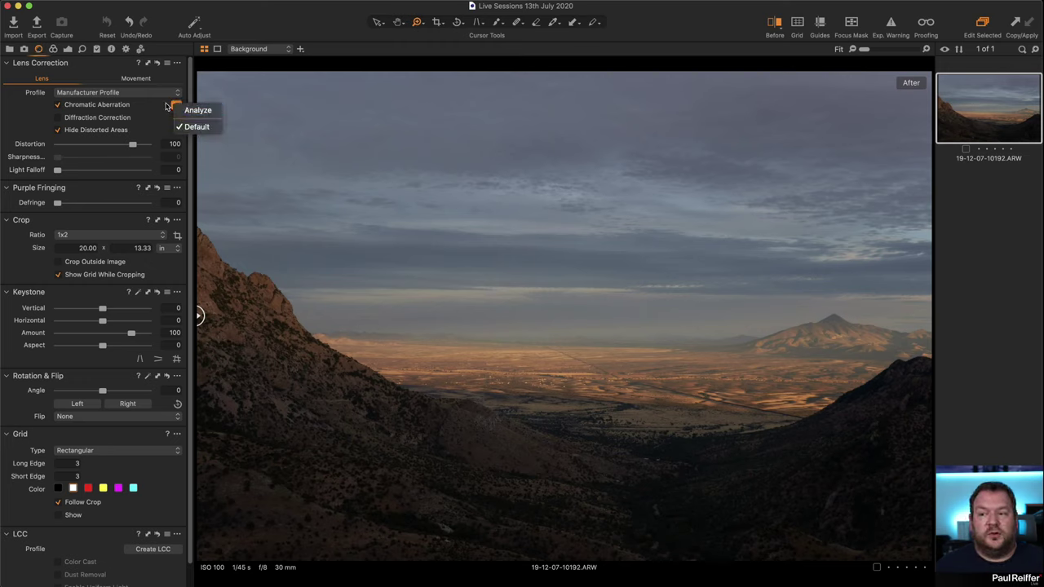
{"action": "left_click", "coordinate": [189, 110]}
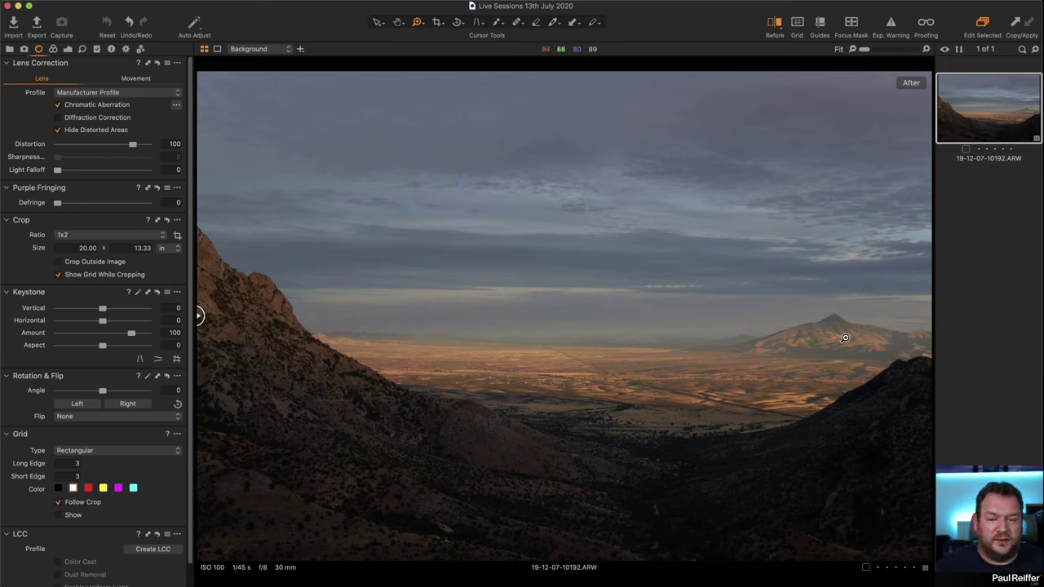
{"action": "left_click", "coordinate": [437, 24]}
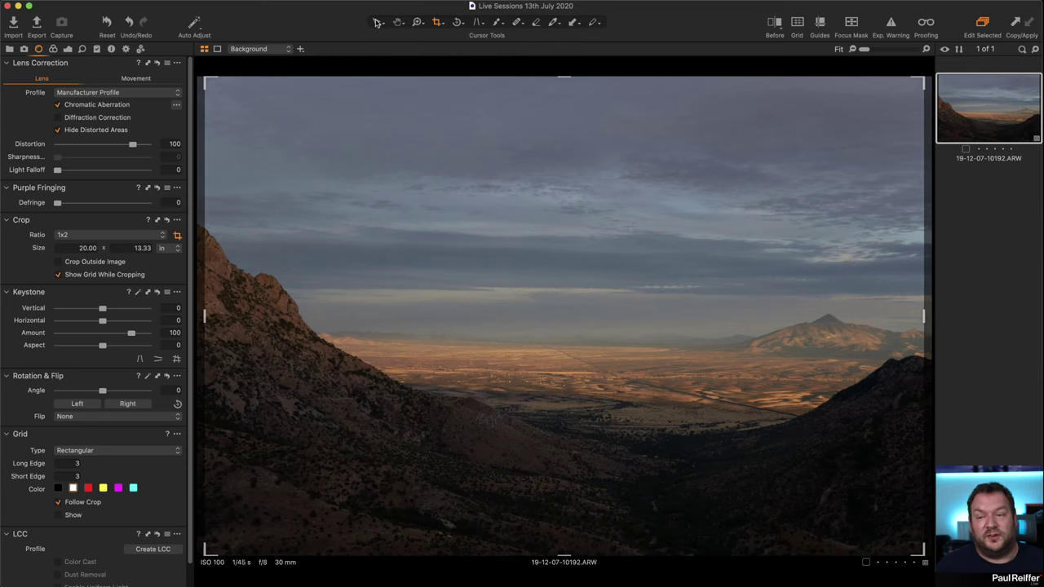
{"action": "left_click", "coordinate": [377, 22]}
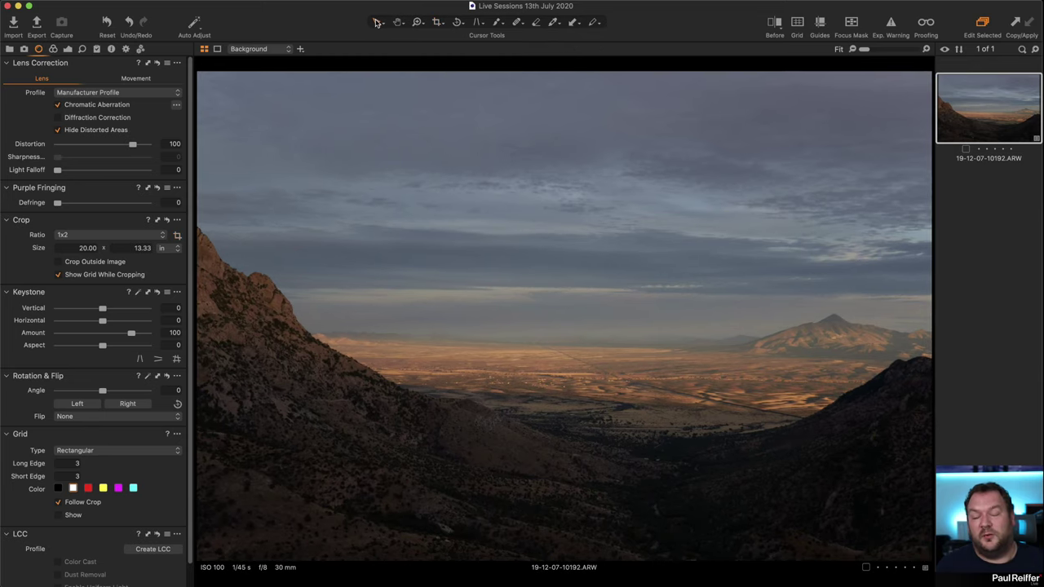
{"action": "left_click", "coordinate": [436, 23]}
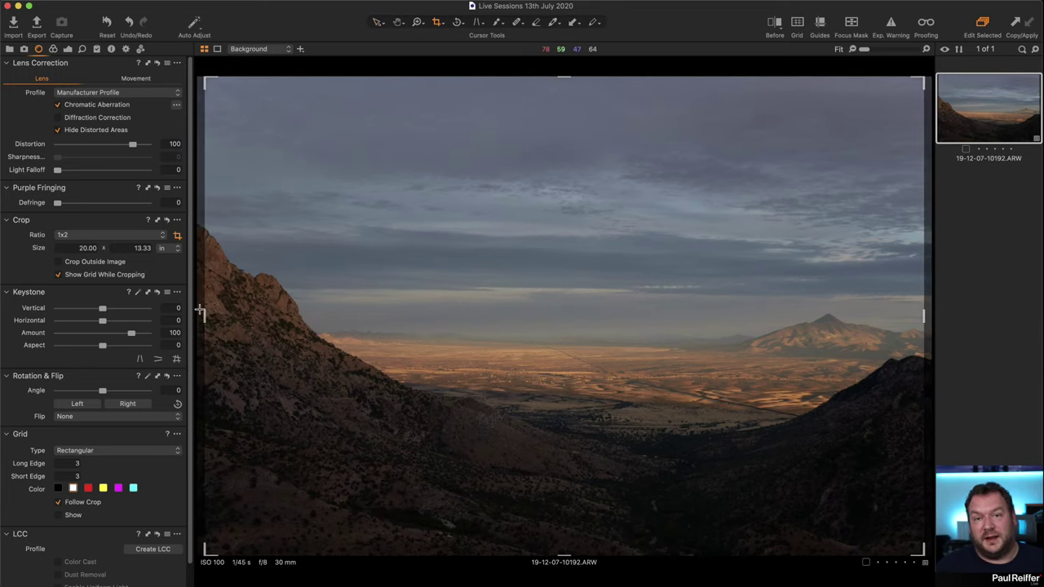
{"action": "left_click", "coordinate": [378, 22]}
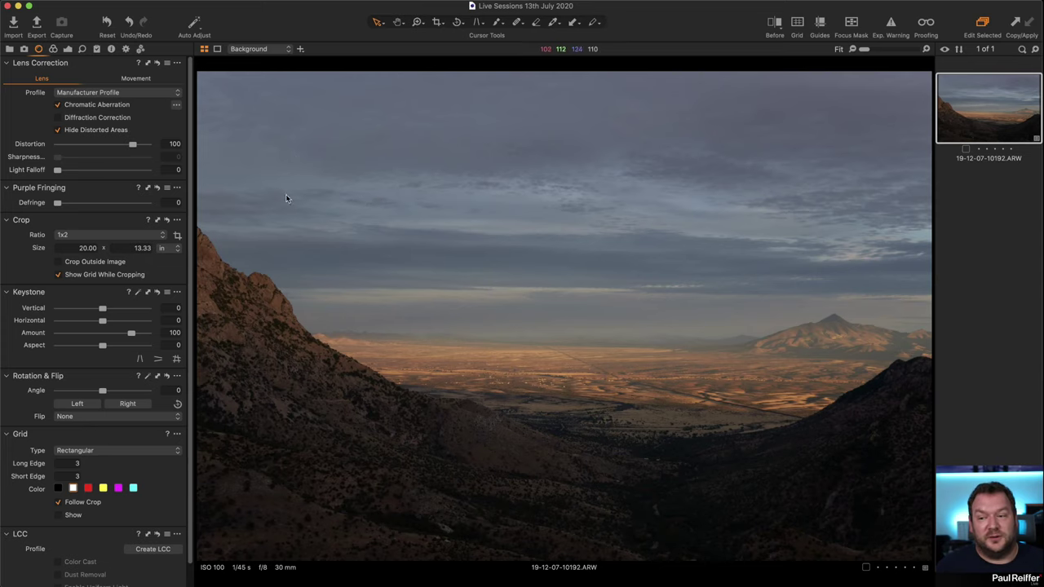
Crop the valley photo to a full-width 1x2 frame of about 20.43 x 10.21 in and shift it slightly lower
{"action": "left_click", "coordinate": [439, 22]}
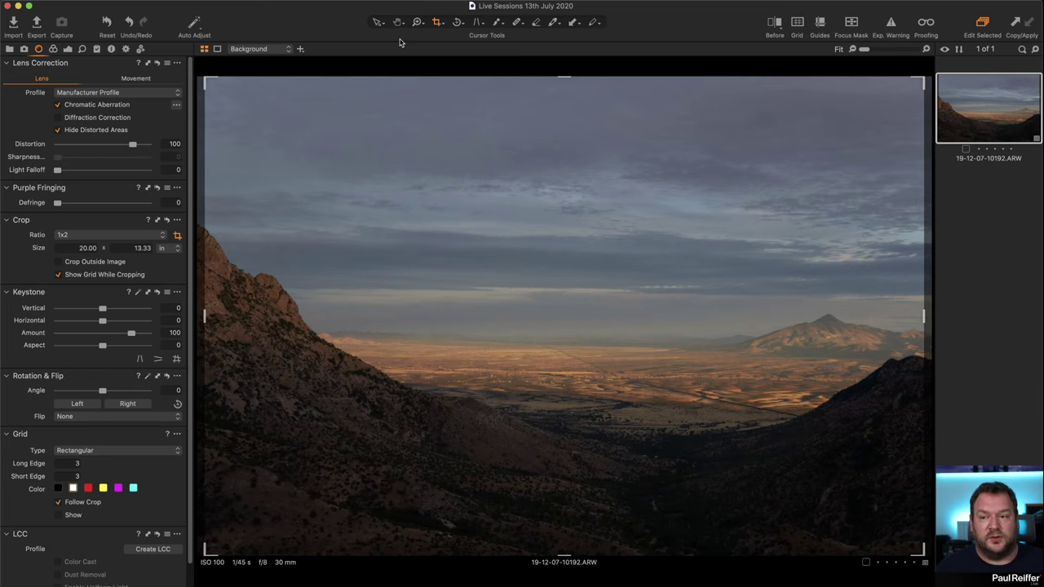
{"action": "left_click_drag", "start_coordinate": [924, 318], "coordinate": [947, 322]}
{"action": "left_click_drag", "start_coordinate": [206, 315], "coordinate": [170, 328]}
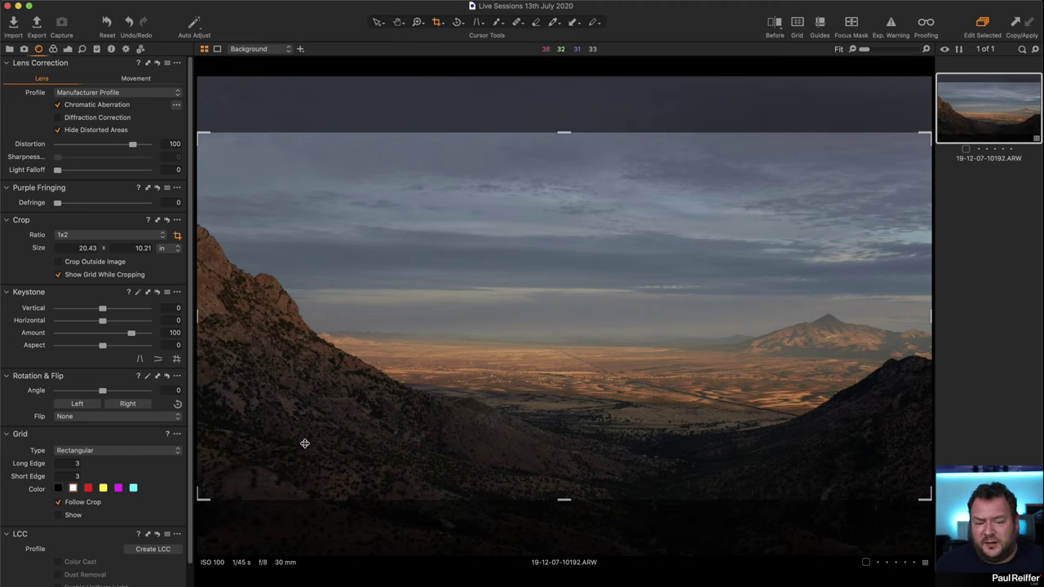
{"action": "left_click_drag", "start_coordinate": [667, 357], "coordinate": [669, 380]}
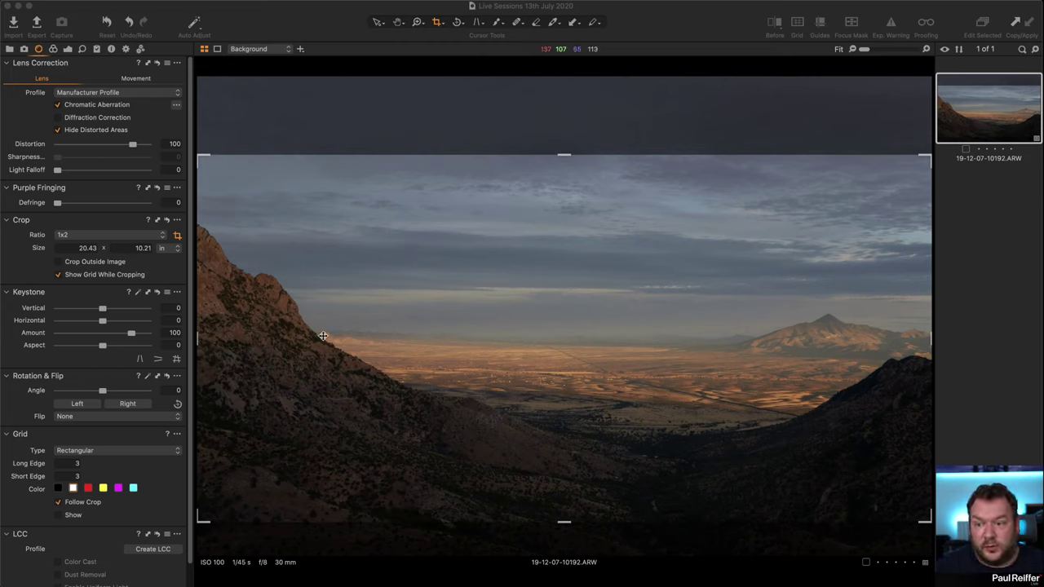
Straighten the valley photo along its distant horizon, rotating it by about -1.16 degrees, and show the cropped result
{"action": "left_click", "coordinate": [458, 22]}
{"action": "left_click_drag", "start_coordinate": [318, 333], "coordinate": [905, 345]}
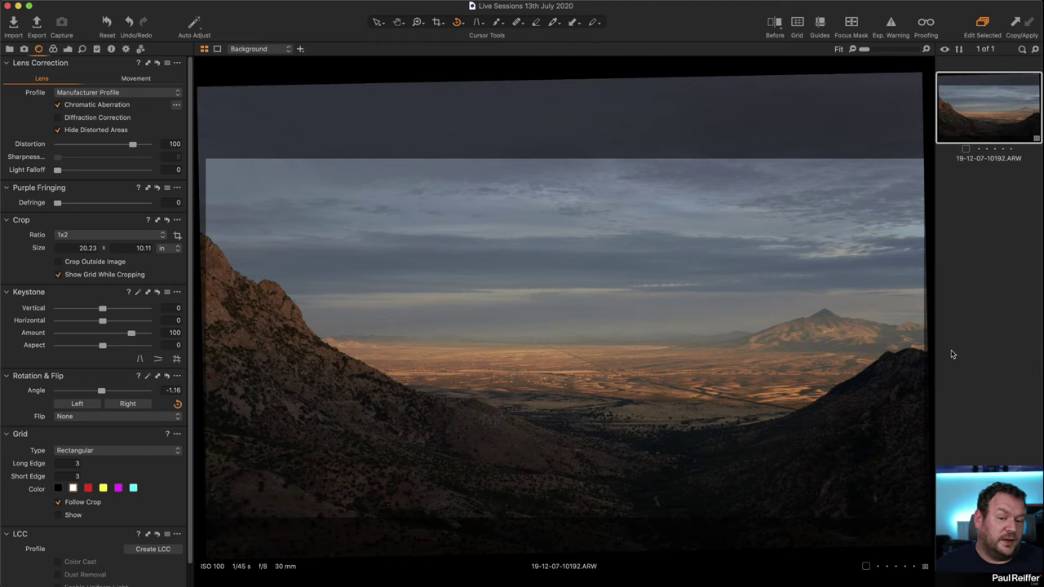
{"action": "left_click", "coordinate": [377, 23]}
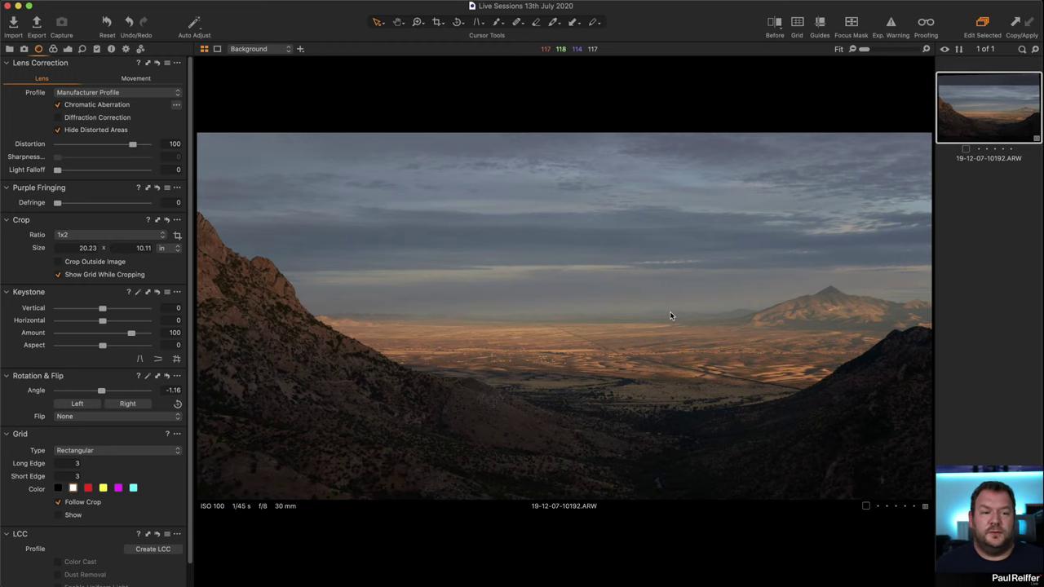
Straighten the valley photo again along its distant horizon, setting the rotation to about -0.83 degrees, and show the cropped result
{"action": "left_click", "coordinate": [458, 27]}
{"action": "left_click_drag", "start_coordinate": [322, 338], "coordinate": [865, 340]}
{"action": "left_click_drag", "start_coordinate": [321, 339], "coordinate": [833, 336]}
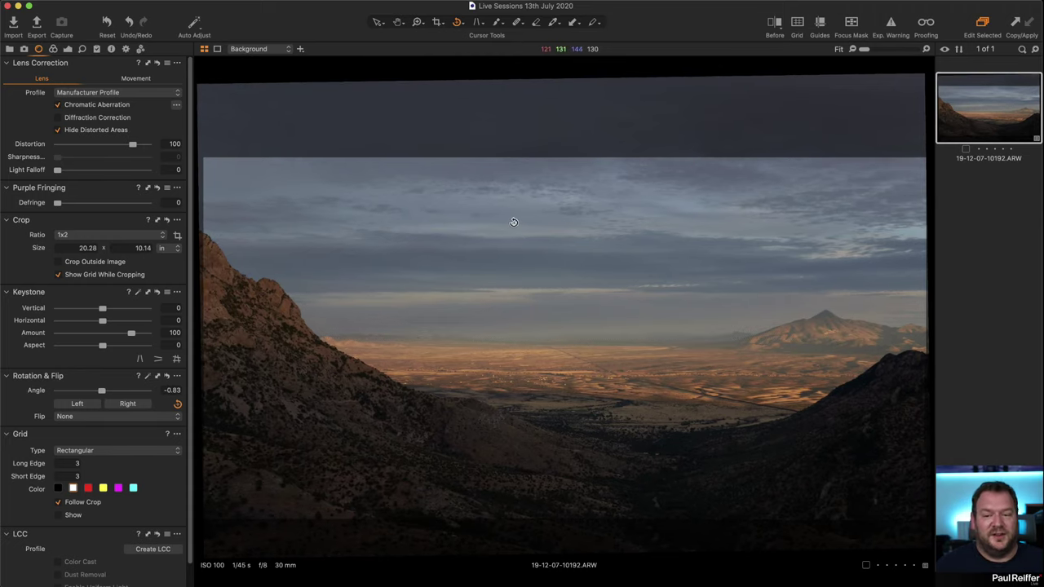
{"action": "left_click", "coordinate": [378, 23]}
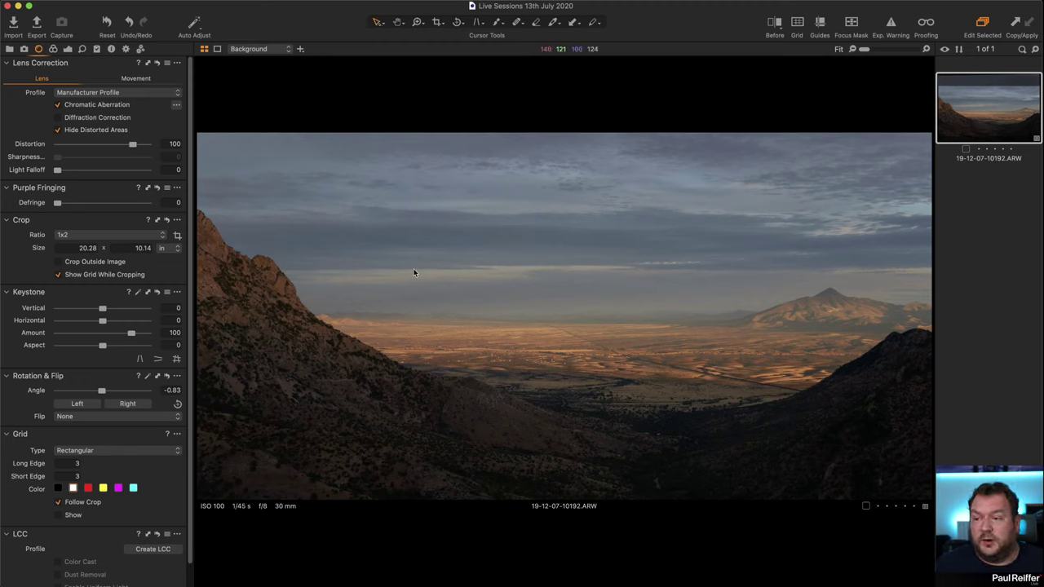
Try sampling the white balance from the pale rocks on the dark hillside and from the straight road beyond it
{"action": "left_click", "coordinate": [53, 49]}
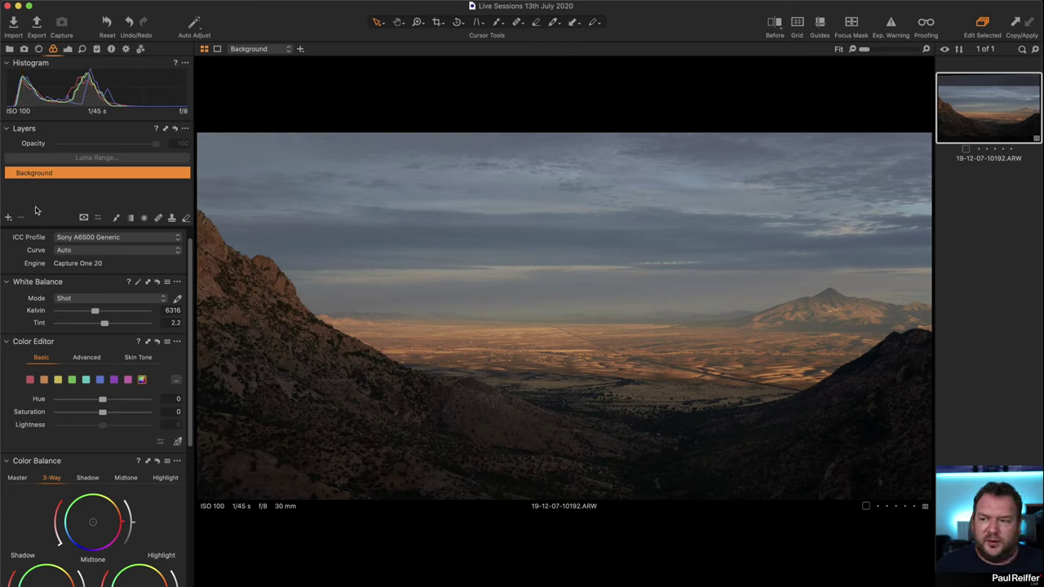
{"action": "left_click", "coordinate": [68, 50]}
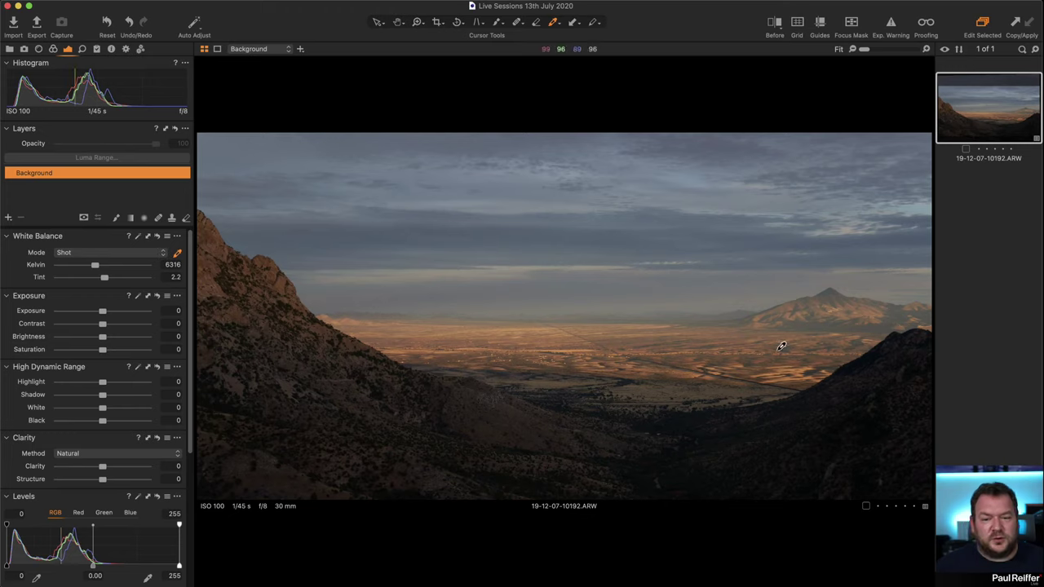
{"action": "key", "text": "z"}
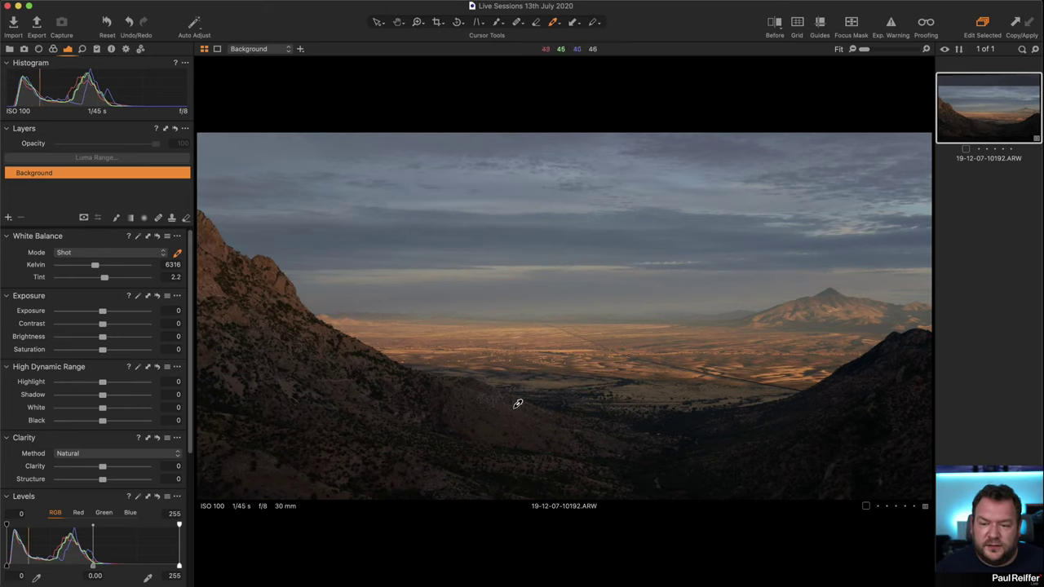
{"action": "left_click_drag", "start_coordinate": [460, 382], "coordinate": [514, 422]}
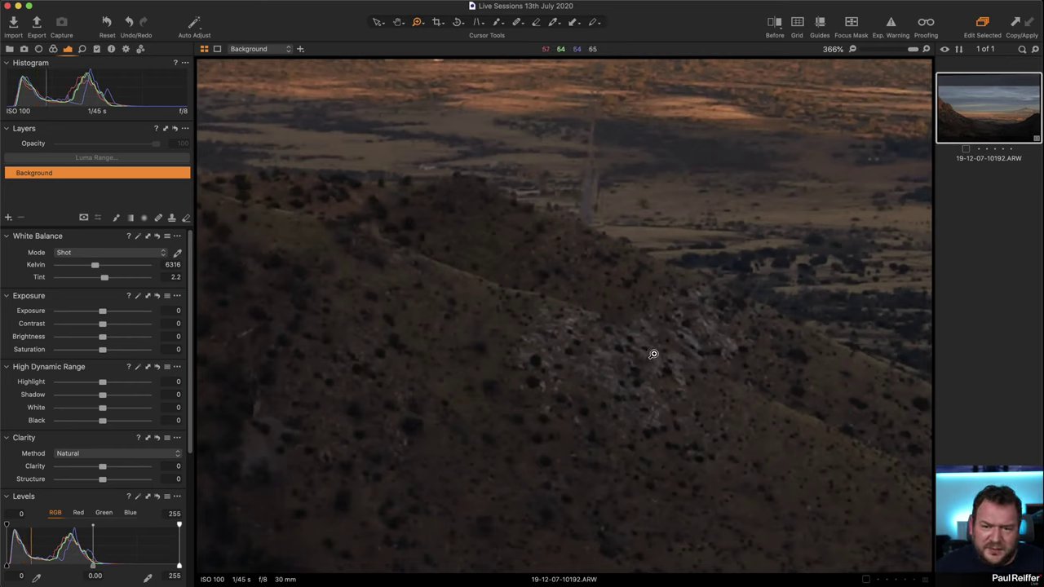
{"action": "left_click", "coordinate": [178, 254]}
{"action": "left_click", "coordinate": [691, 332]}
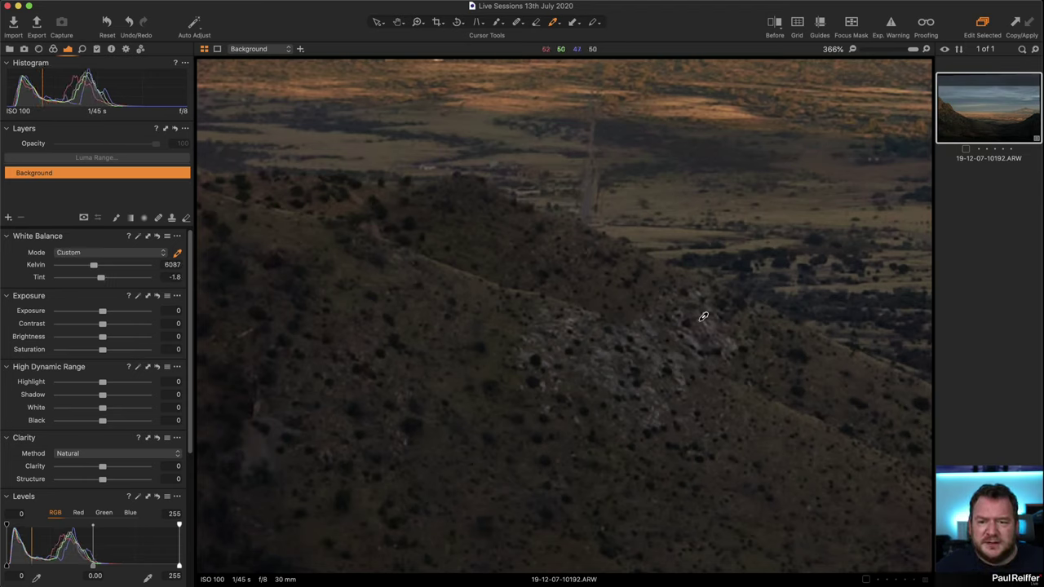
{"action": "left_click", "coordinate": [655, 327]}
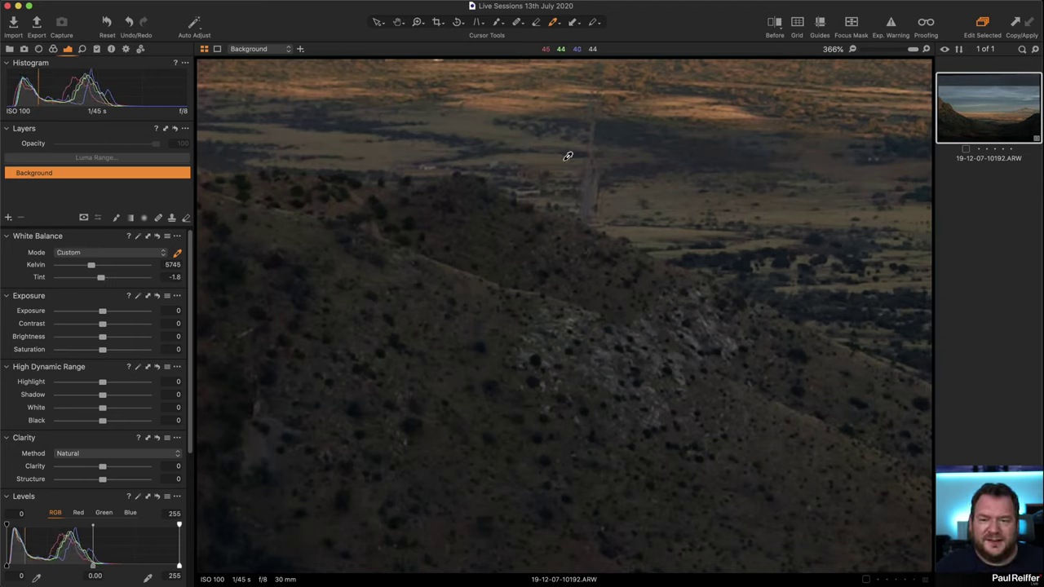
{"action": "left_click", "coordinate": [592, 195]}
Set the background's white balance to 6127 Kelvin with a tint of 5
{"action": "key", "text": "super+0"}
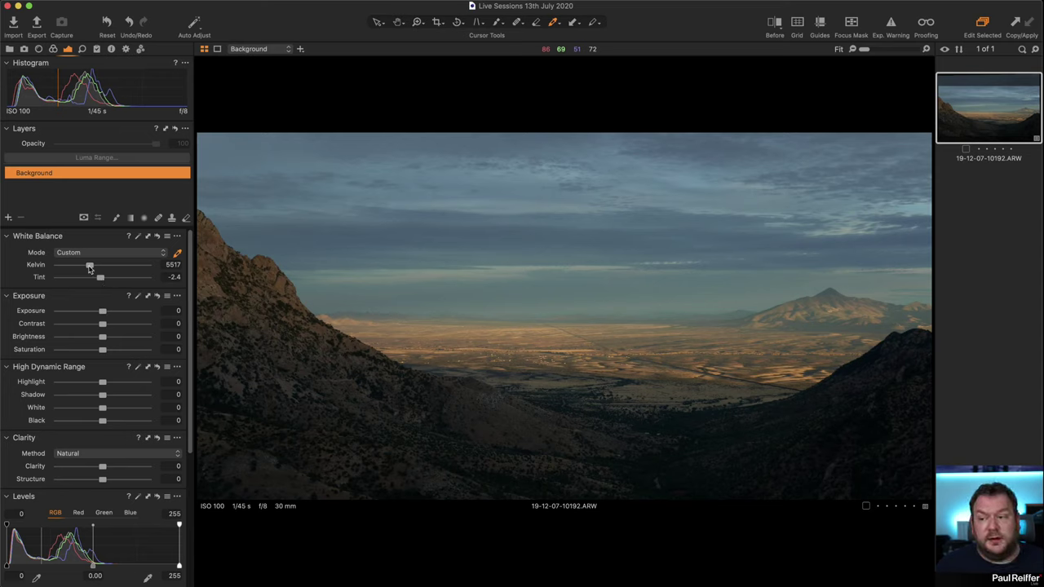
{"action": "left_click_drag", "start_coordinate": [90, 269], "coordinate": [106, 280]}
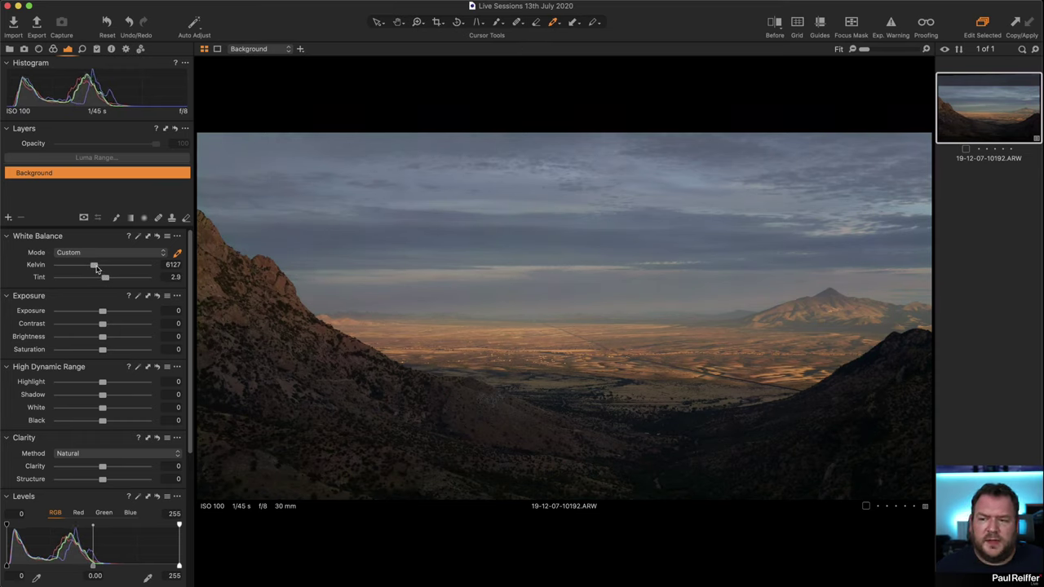
{"action": "left_click_drag", "start_coordinate": [107, 280], "coordinate": [108, 282]}
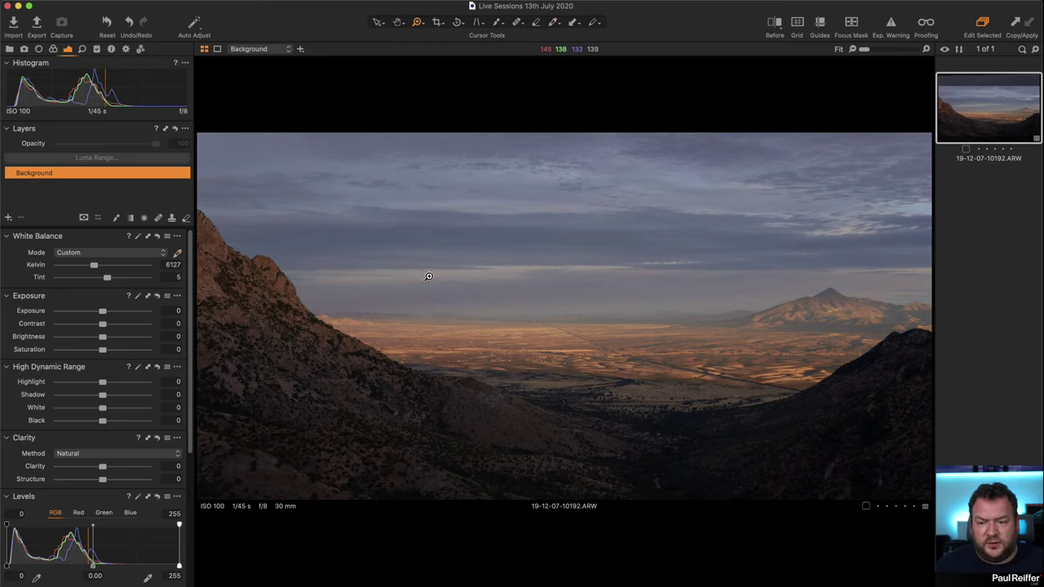
Set the background's clarity to 19 and structure to 7 with the Natural method
{"action": "left_click", "coordinate": [842, 439]}
{"action": "left_click", "coordinate": [612, 374]}
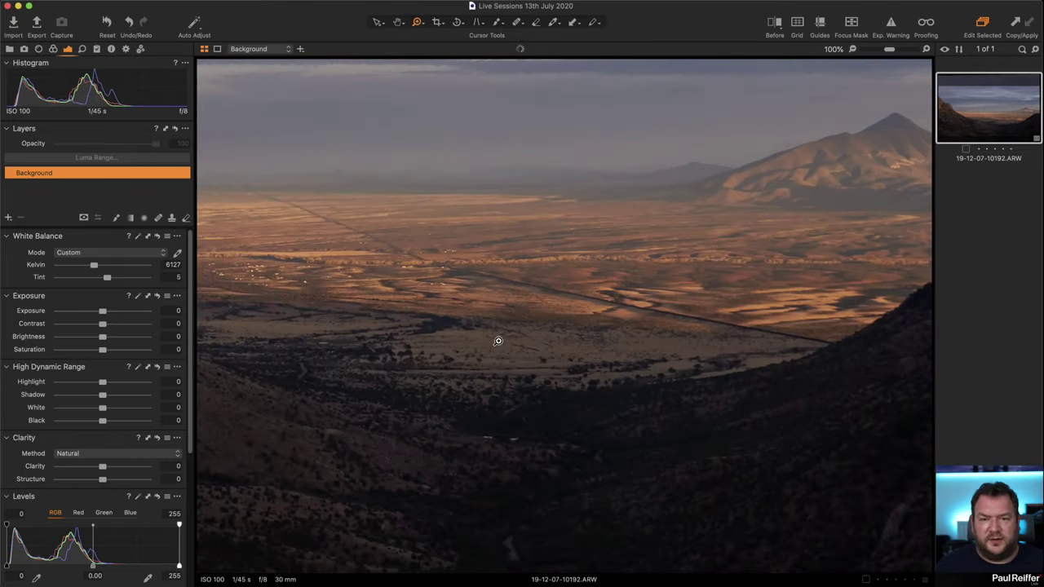
{"action": "scroll", "coordinate": [130, 440], "scroll_direction": "down", "scroll_amount": 2}
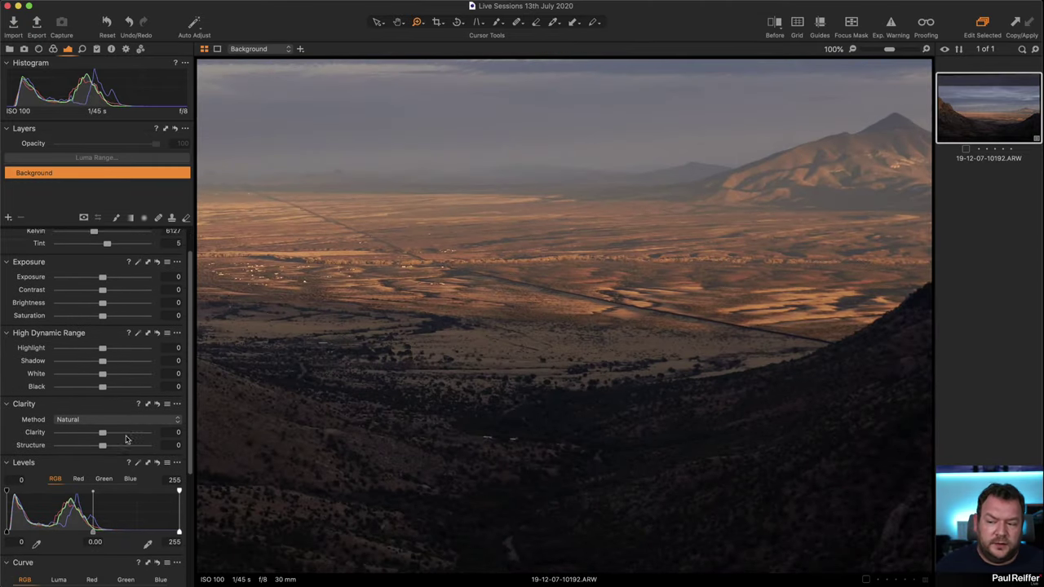
{"action": "left_click", "coordinate": [116, 418]}
{"action": "left_click", "coordinate": [114, 431]}
{"action": "left_click_drag", "start_coordinate": [115, 431], "coordinate": [105, 435]}
{"action": "left_click", "coordinate": [111, 417]}
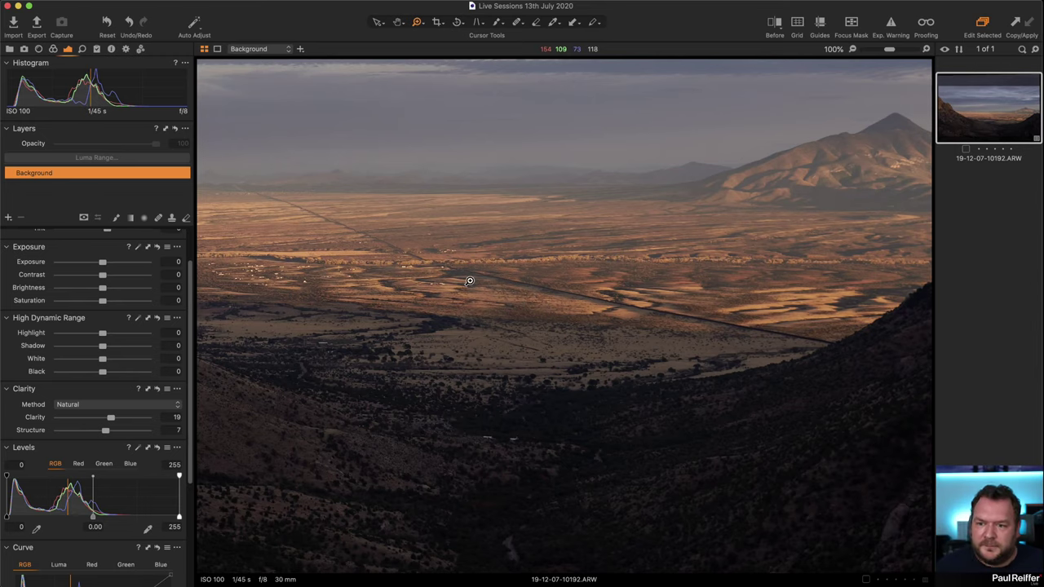
Add an adjustment layer with a slightly tilted linear gradient mask over the sky that fades across the valley, and check its mask
{"action": "key", "text": "super+0"}
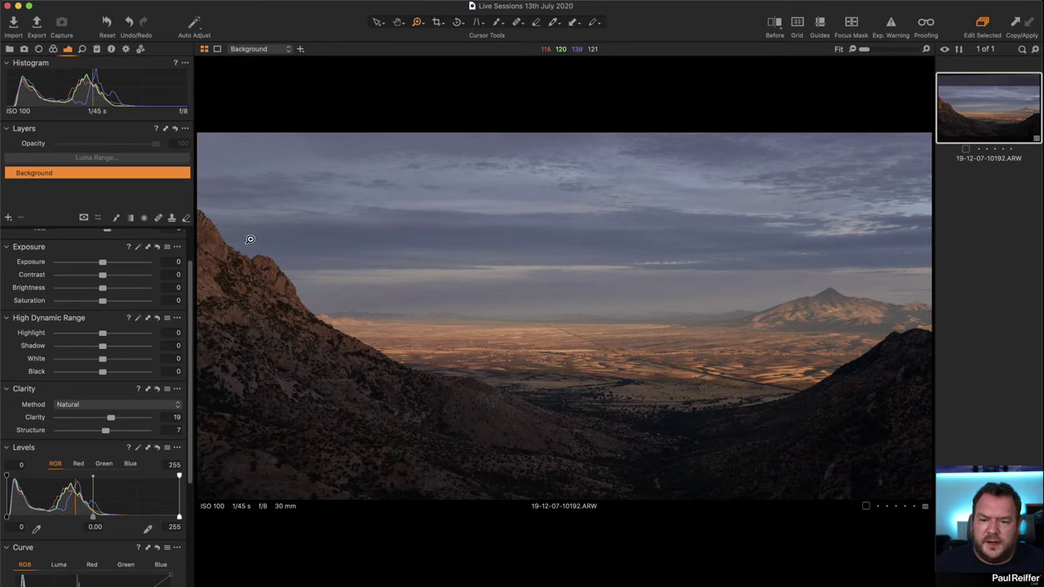
{"action": "left_click", "coordinate": [8, 218]}
{"action": "left_click", "coordinate": [131, 218]}
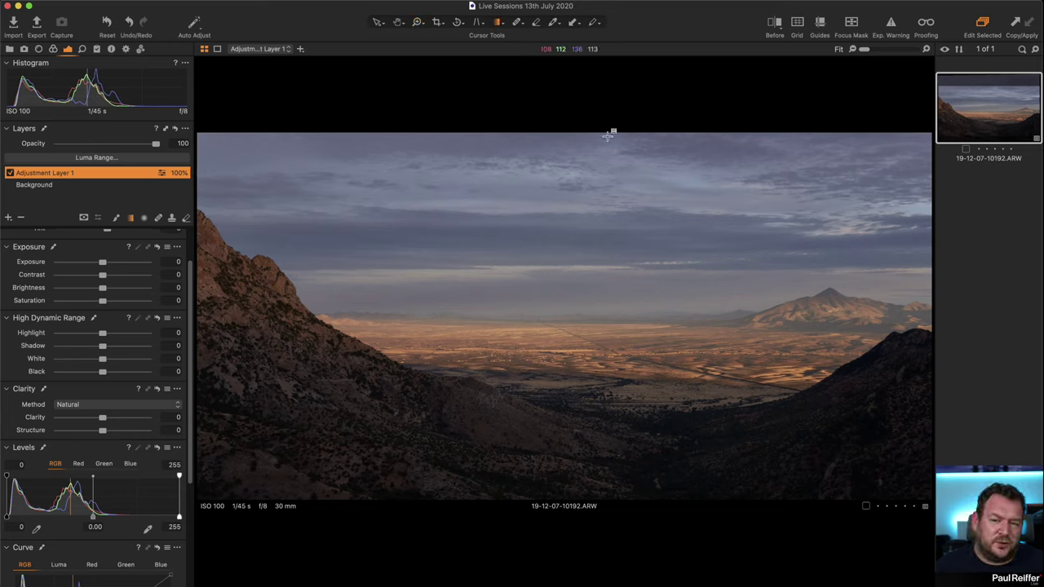
{"action": "left_click_drag", "start_coordinate": [610, 133], "coordinate": [585, 530]}
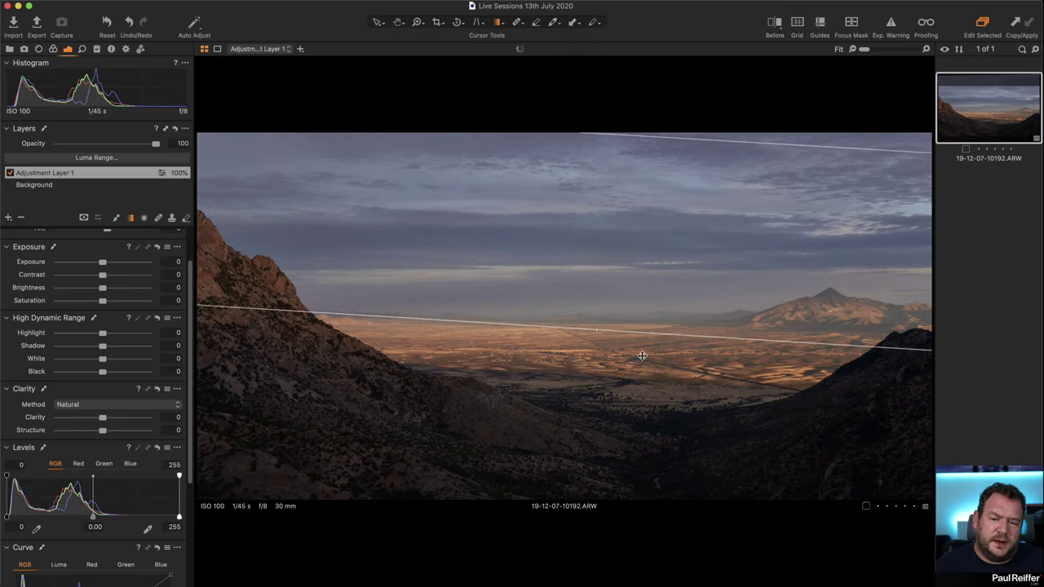
{"action": "left_click_drag", "start_coordinate": [650, 328], "coordinate": [666, 192]}
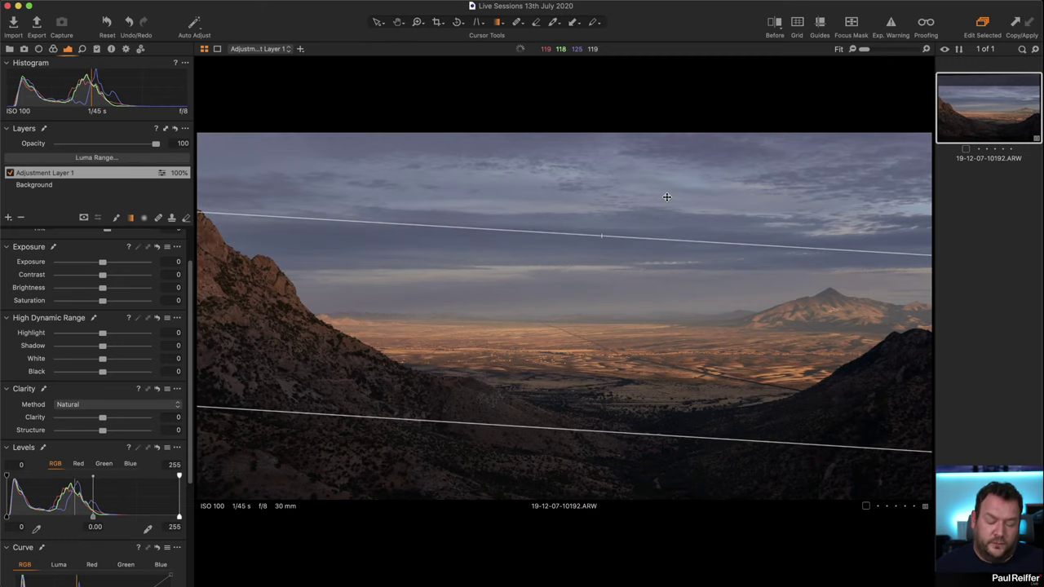
{"action": "key", "text": "m"}
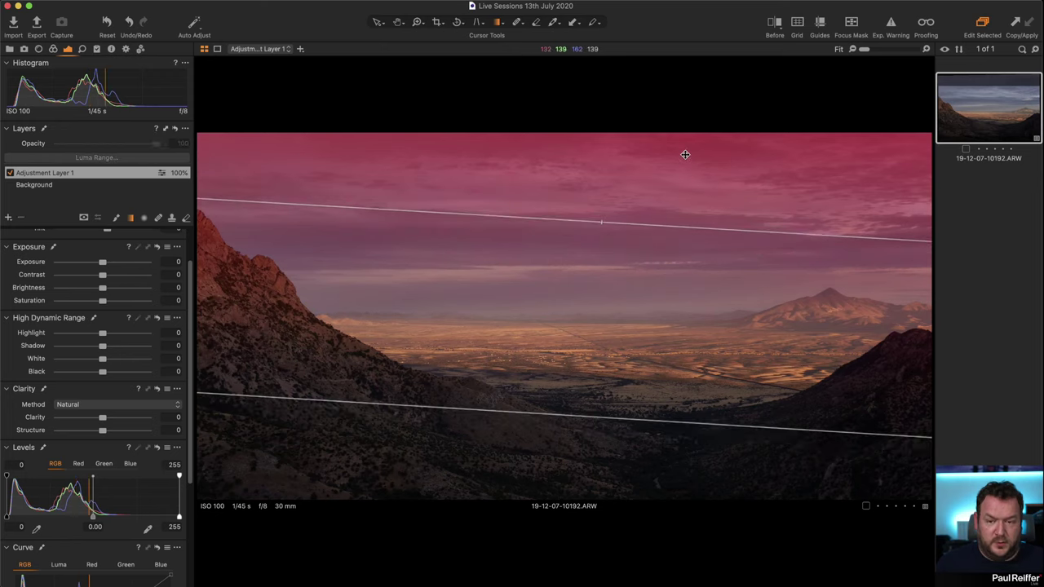
{"action": "key", "text": "m"}
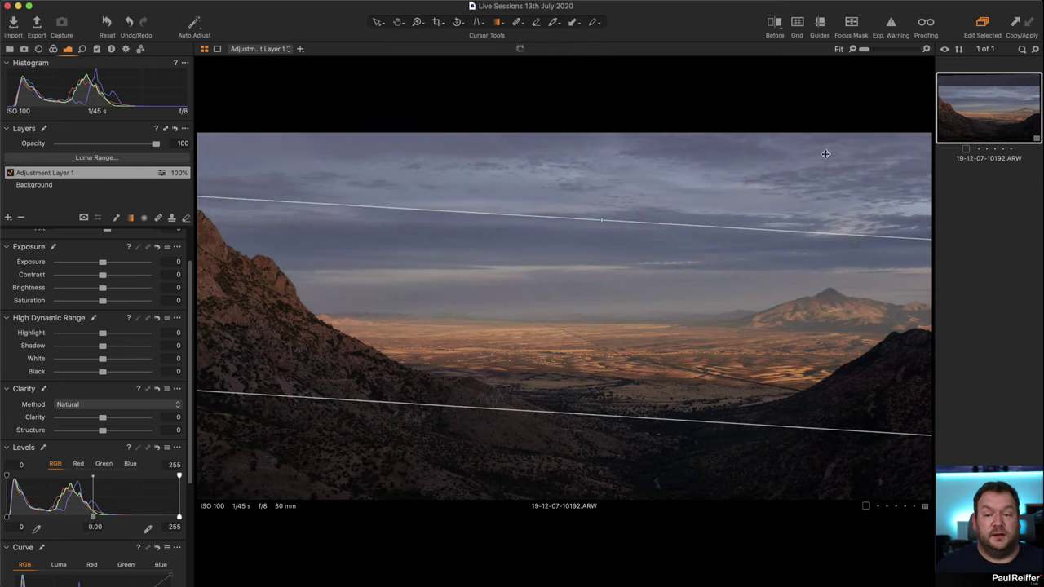
Set the sky gradient layer's exposure to -0.54 and its white balance to 5118 Kelvin with a tint of 10.2
{"action": "left_click_drag", "start_coordinate": [102, 264], "coordinate": [109, 281]}
{"action": "scroll", "coordinate": [107, 278], "scroll_direction": "up", "scroll_amount": 3}
{"action": "left_click_drag", "start_coordinate": [111, 281], "coordinate": [86, 269]}
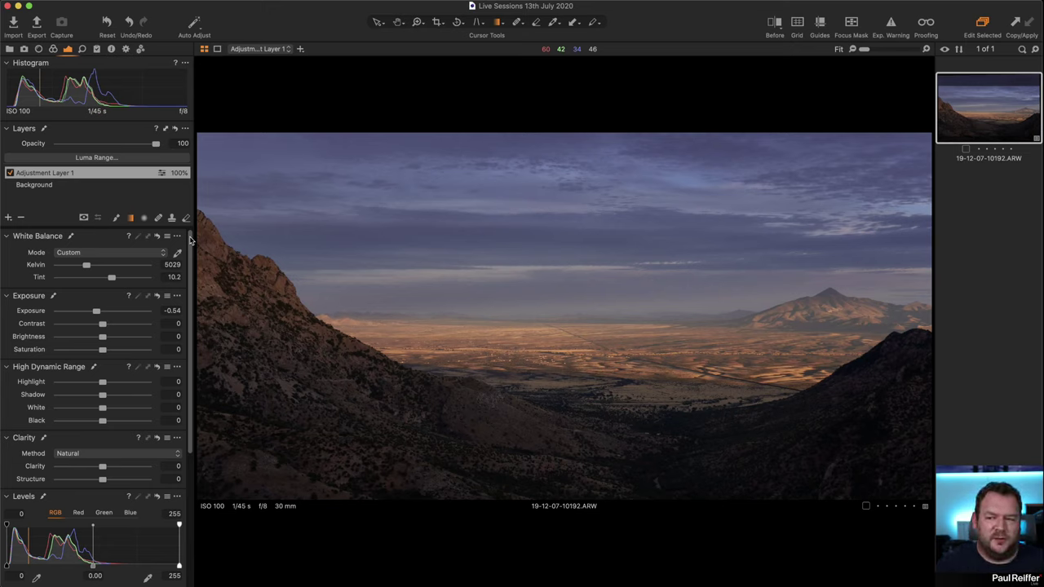
{"action": "left_click_drag", "start_coordinate": [86, 267], "coordinate": [87, 268]}
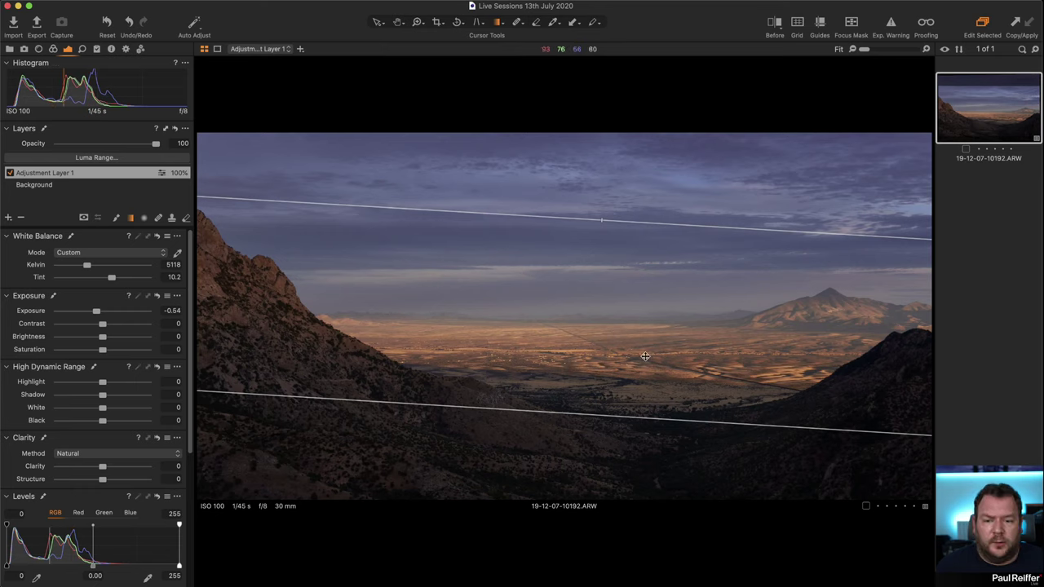
Rename the sky gradient layer as "Sky"
{"action": "double_click", "coordinate": [47, 172]}
{"action": "type", "text": "Sky"}
{"action": "key", "text": "Return"}
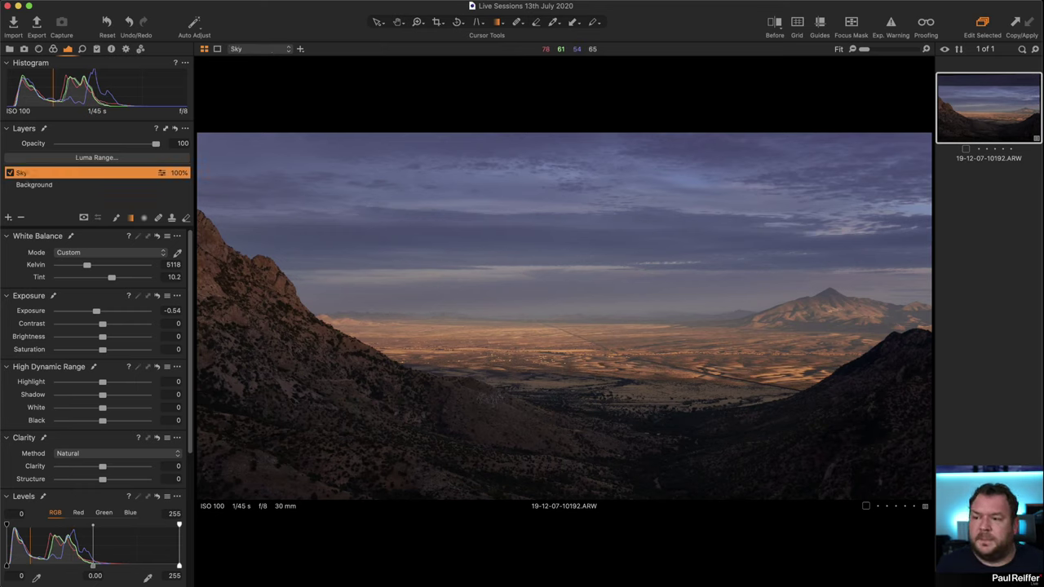
Add another adjustment layer named "Left Hand Rocks"
{"action": "left_click", "coordinate": [9, 218]}
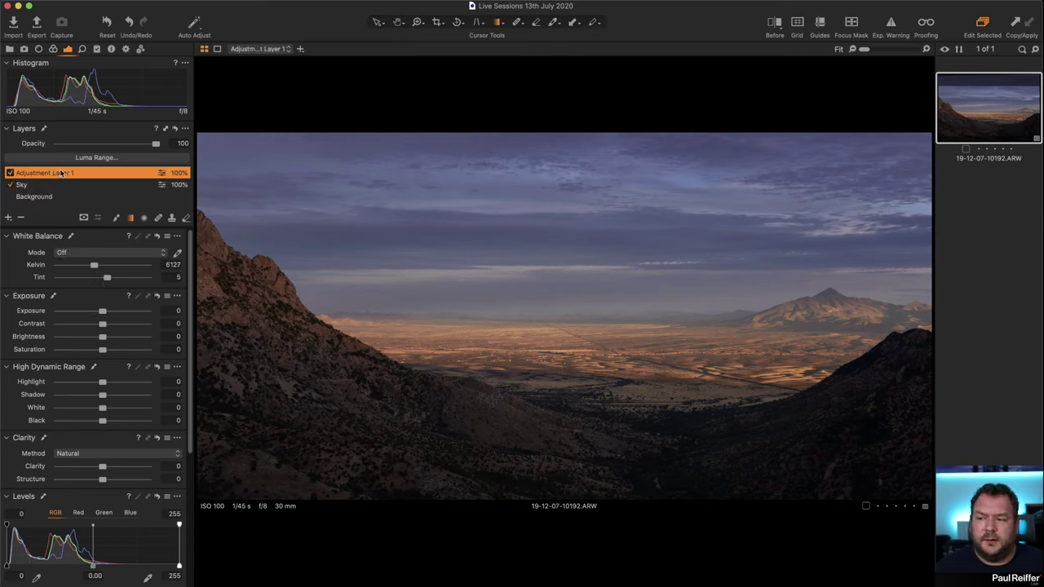
{"action": "double_click", "coordinate": [61, 172]}
{"action": "type", "text": "Left Hand Rocks"}
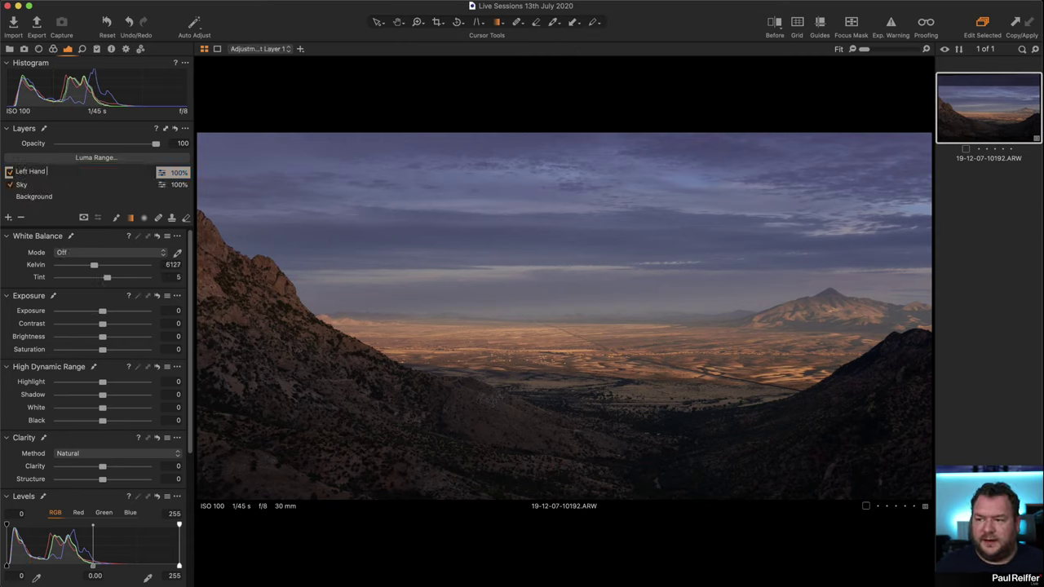
{"action": "key", "text": "Return"}
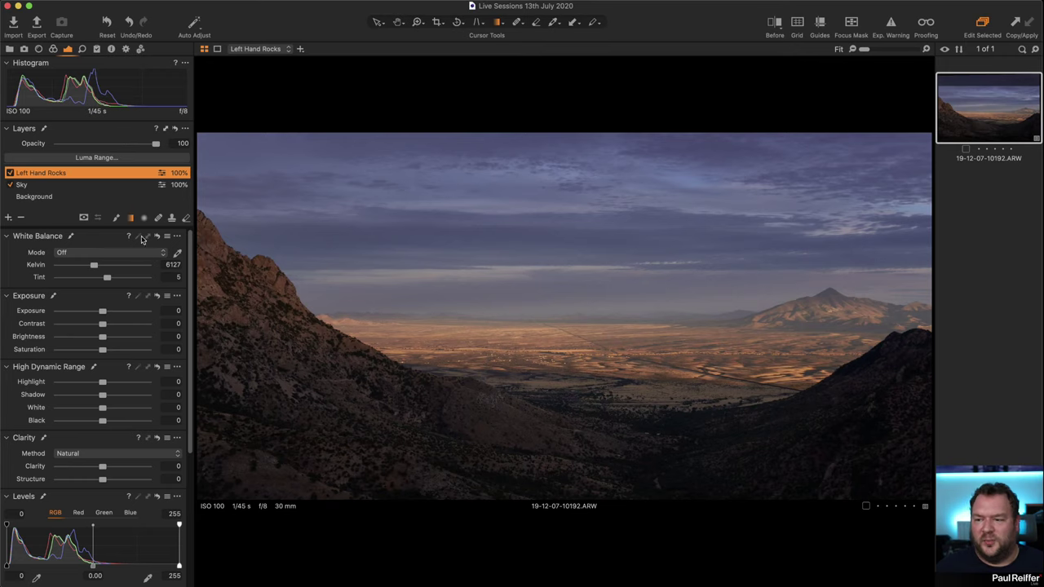
Mask the left mountain slope with a diagonal linear gradient and set that layer's exposure to -0.31
{"action": "left_click_drag", "start_coordinate": [288, 382], "coordinate": [232, 236]}
{"action": "left_click_drag", "start_coordinate": [102, 313], "coordinate": [98, 312]}
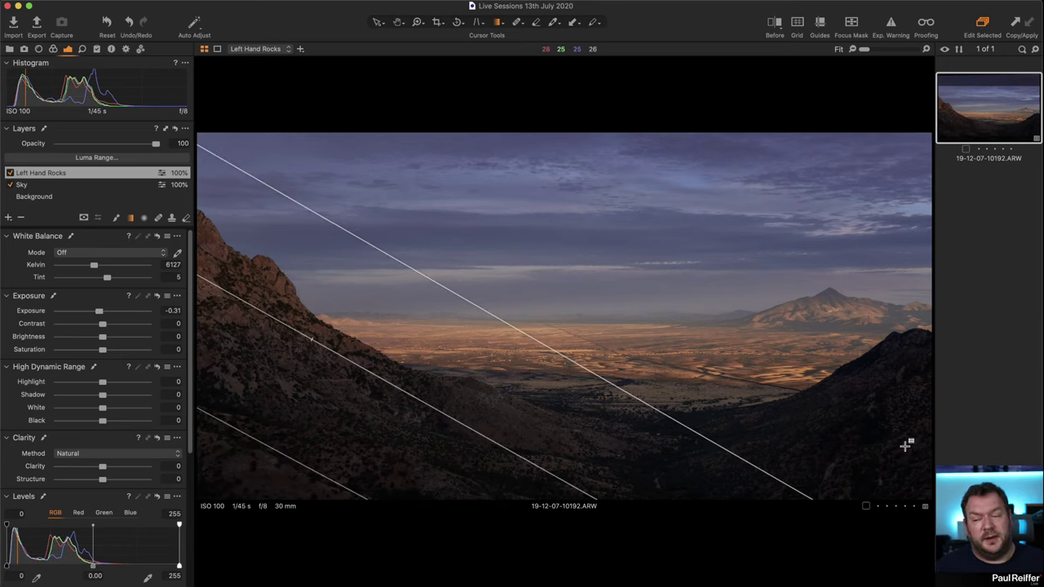
Add another adjustment layer named "Right Hand Rocks"
{"action": "left_click", "coordinate": [8, 217]}
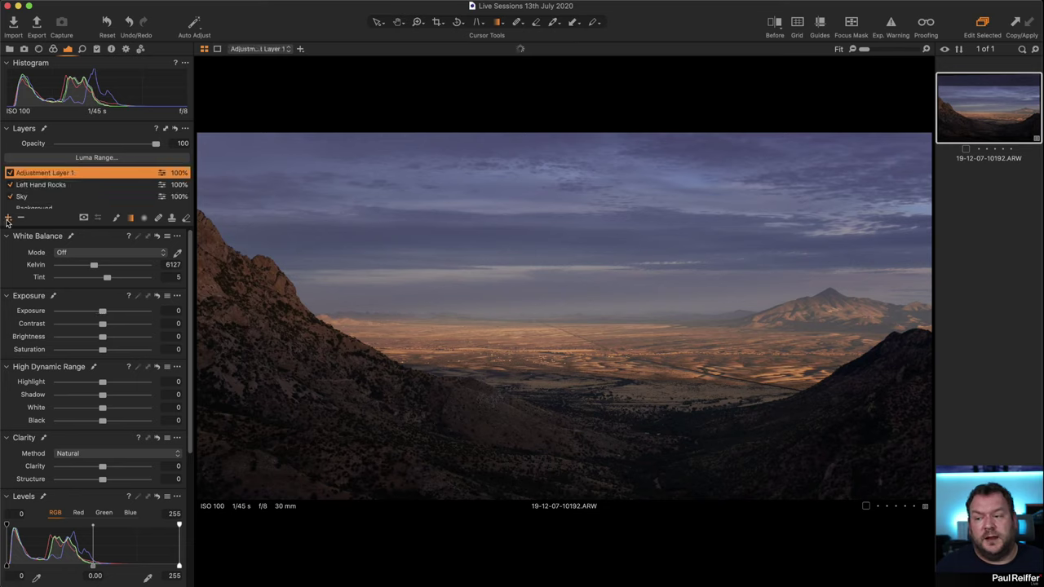
{"action": "double_click", "coordinate": [42, 173]}
{"action": "type", "text": "ight"}
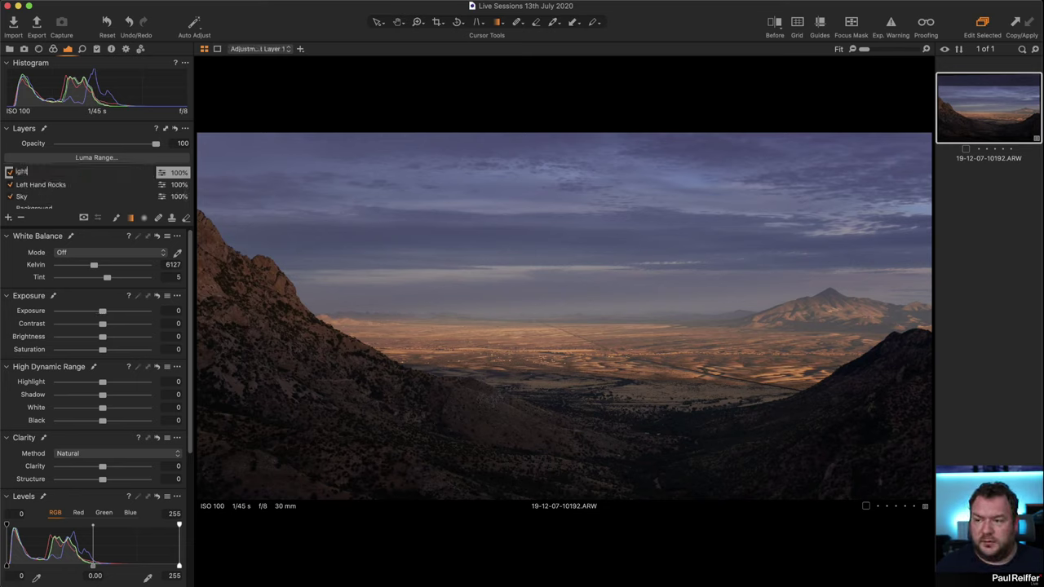
{"action": "type", "text": " Hand Rocks"}
{"action": "key", "text": "Return"}
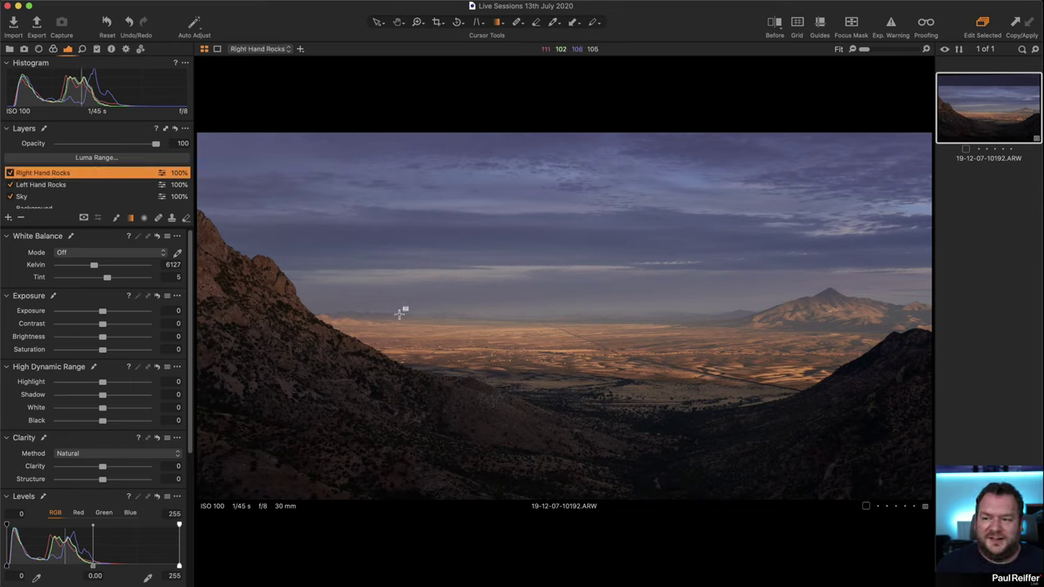
Mask the right mountain slope with a linear gradient and set that layer's exposure to 0.93 and clarity to 29
{"action": "mouse_move", "coordinate": [892, 466]}
{"action": "left_mouse_down"}
{"action": "mouse_move", "coordinate": [786, 292]}
{"action": "mouse_move", "coordinate": [926, 482]}
{"action": "left_mouse_up"}
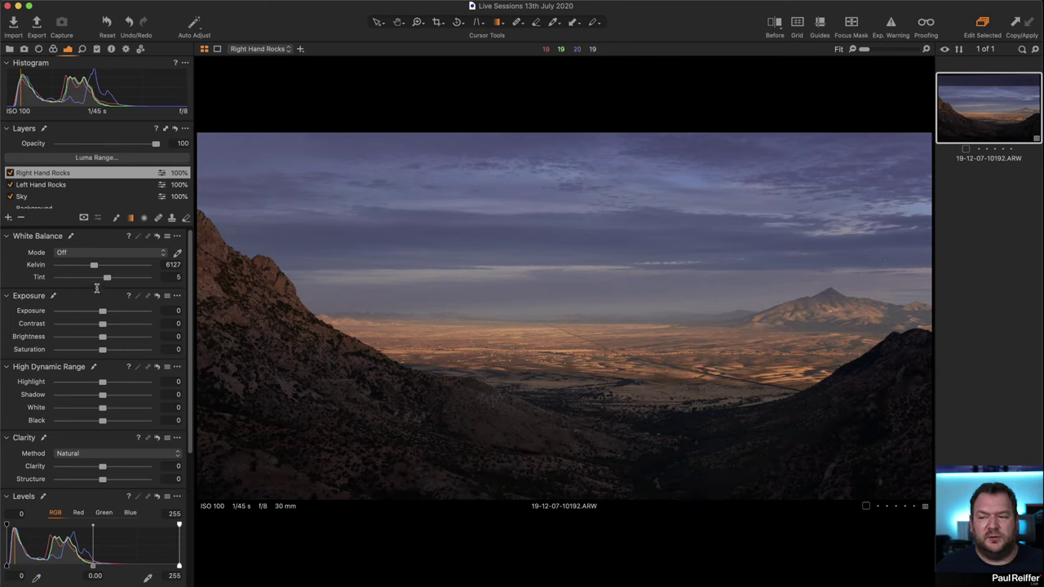
{"action": "left_click_drag", "start_coordinate": [103, 311], "coordinate": [114, 313]}
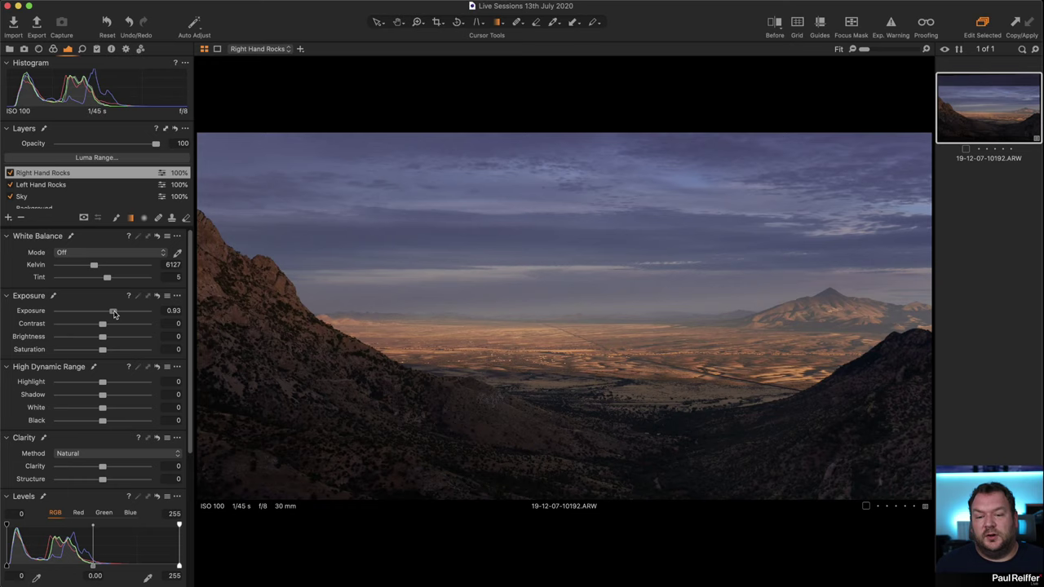
{"action": "left_click", "coordinate": [10, 173]}
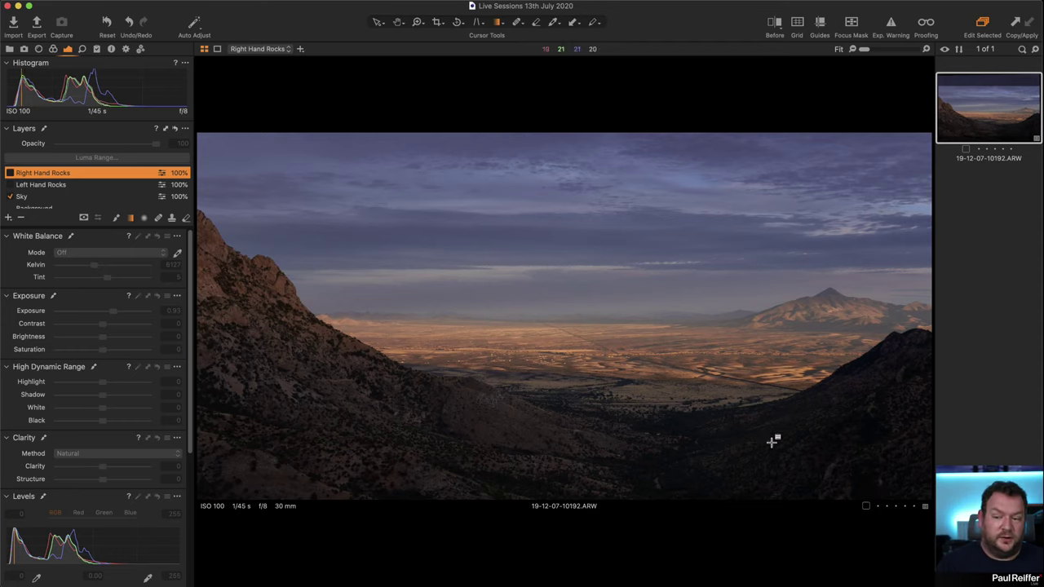
{"action": "left_click", "coordinate": [10, 173]}
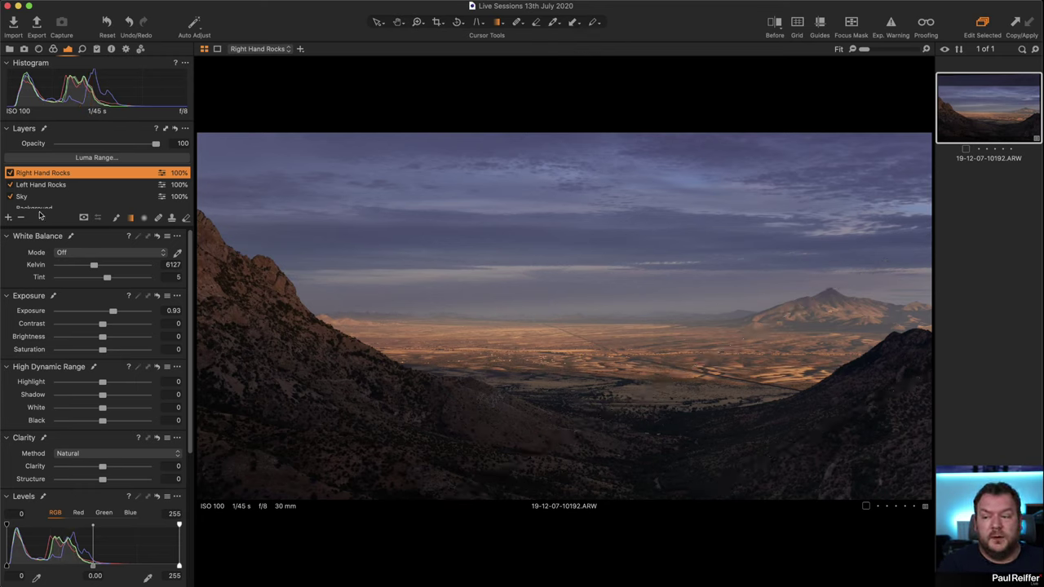
{"action": "left_click", "coordinate": [116, 466]}
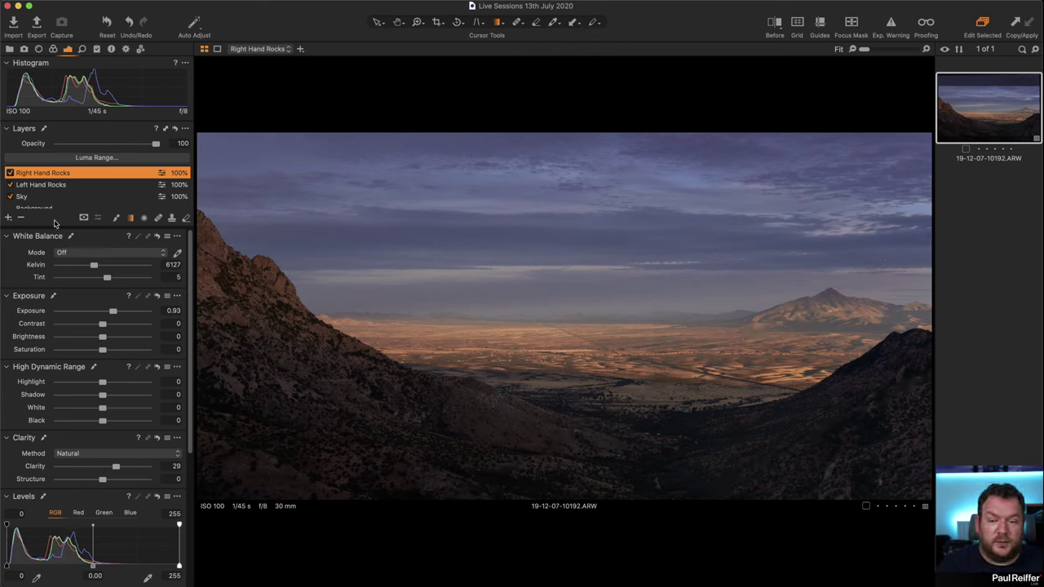
Set the clarity of the Left Hand Rocks layer to 30
{"action": "left_click", "coordinate": [55, 185]}
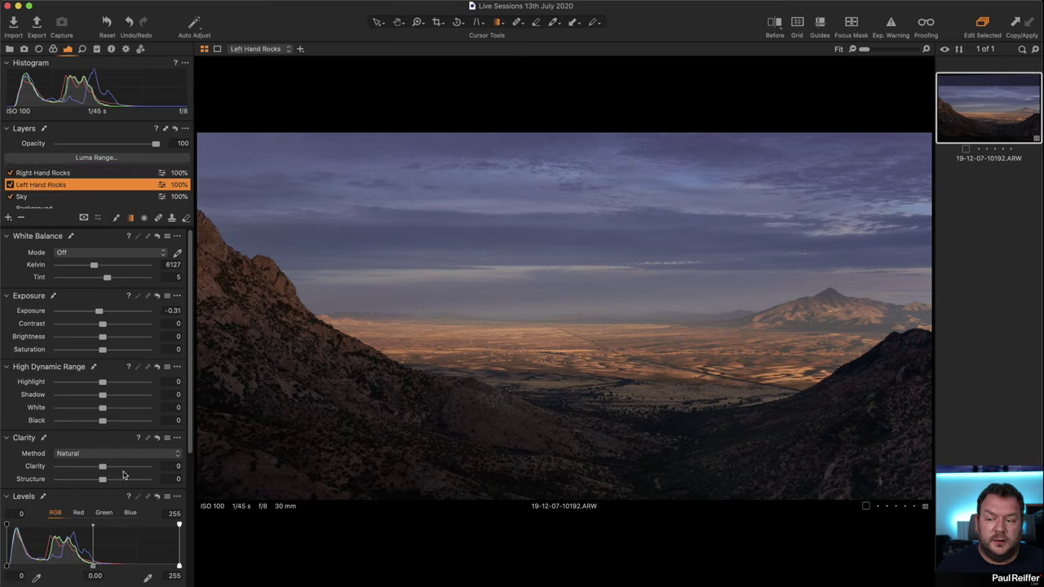
{"action": "left_click_drag", "start_coordinate": [121, 466], "coordinate": [116, 469]}
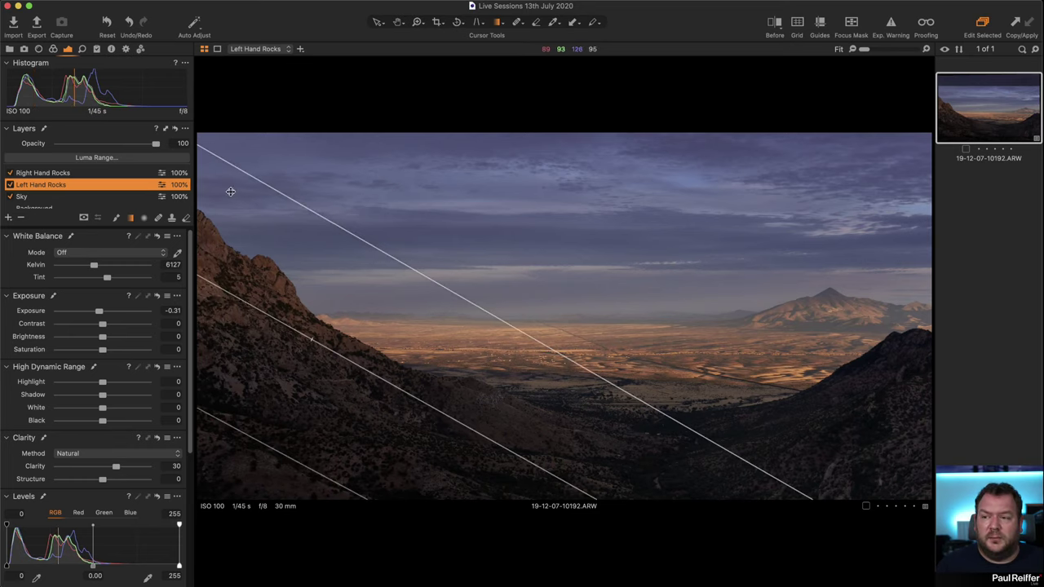
Make the Background layer the active layer for the levels and curve adjustments
{"action": "scroll", "coordinate": [98, 298], "scroll_direction": "down", "scroll_amount": 10}
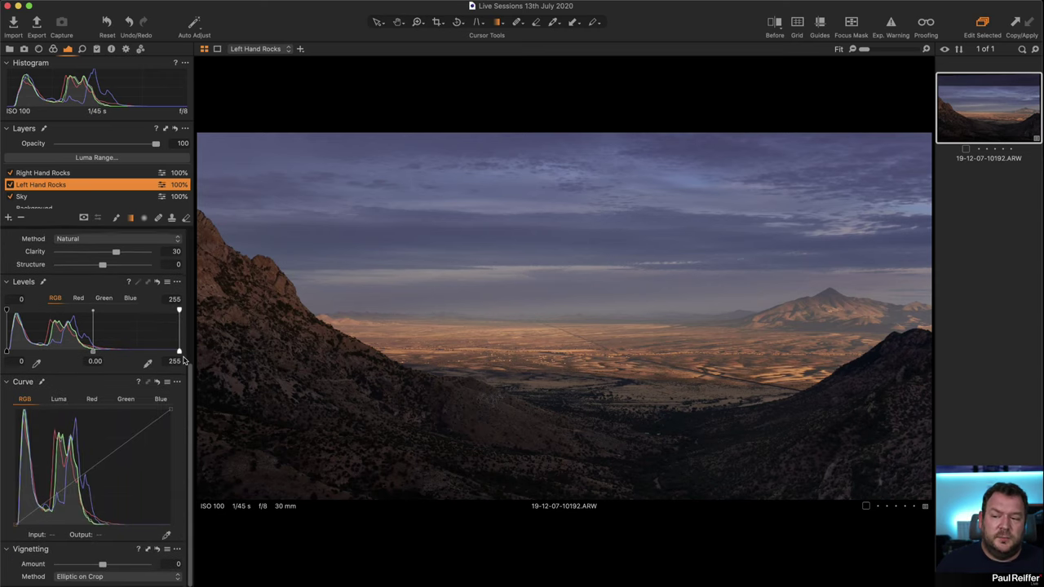
{"action": "mouse_move", "coordinate": [178, 354]}
{"action": "left_mouse_down"}
{"action": "mouse_move", "coordinate": [152, 351]}
{"action": "mouse_move", "coordinate": [183, 351]}
{"action": "left_mouse_up"}
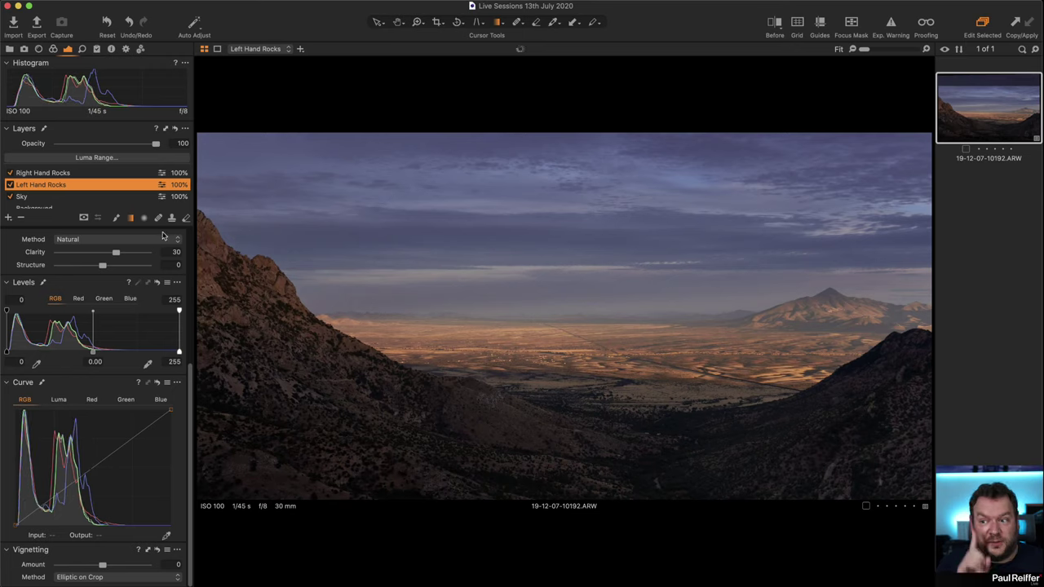
{"action": "scroll", "coordinate": [29, 187], "scroll_direction": "down", "scroll_amount": 1}
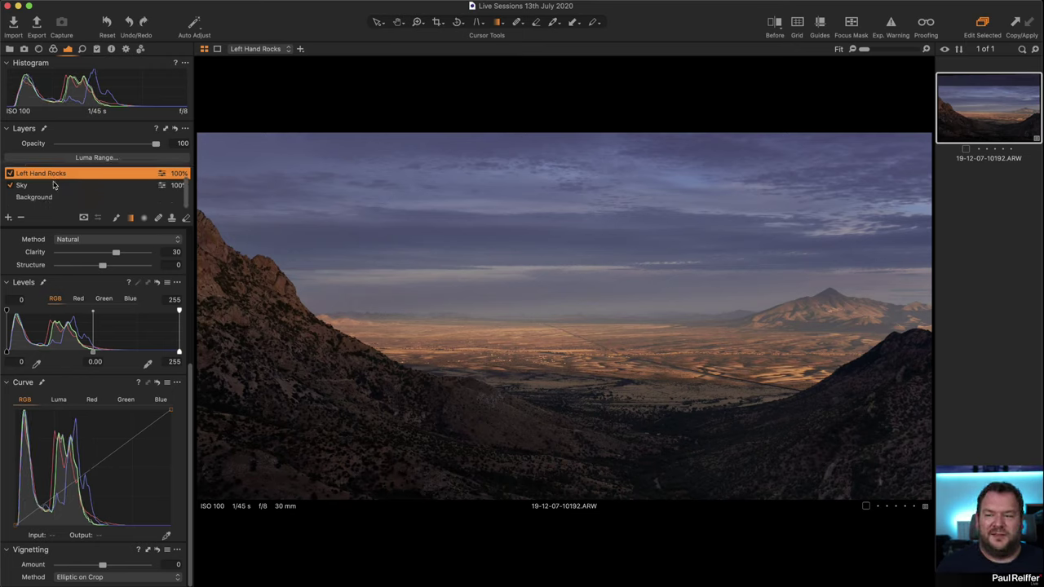
{"action": "left_click", "coordinate": [34, 205]}
Try pulling the Background's RGB levels white point in to 218, and undo it
{"action": "left_click_drag", "start_coordinate": [179, 352], "coordinate": [154, 352]}
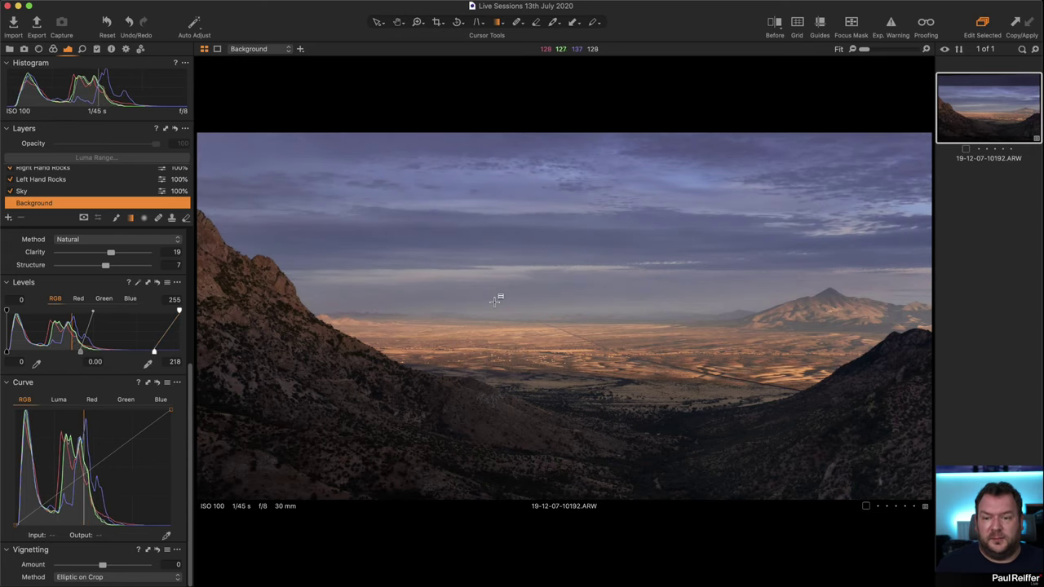
{"action": "key", "text": "super+z"}
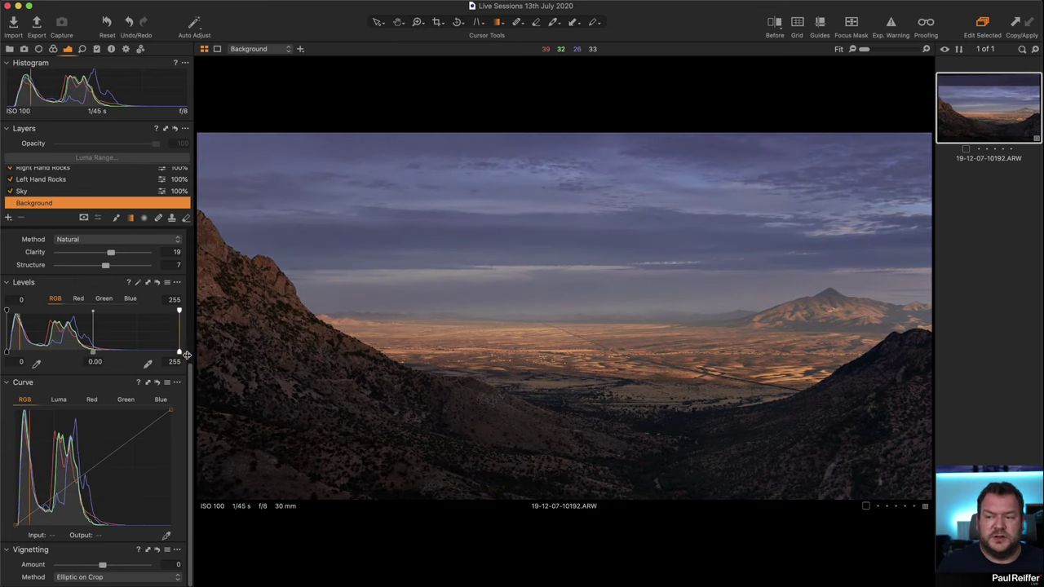
Shape the Background's RGB curve with shadow, midtone and highlight points, raising the highlights and slightly lifting the midtones
{"action": "left_click", "coordinate": [94, 467]}
{"action": "left_click", "coordinate": [59, 493]}
{"action": "left_click_drag", "start_coordinate": [130, 445], "coordinate": [123, 436]}
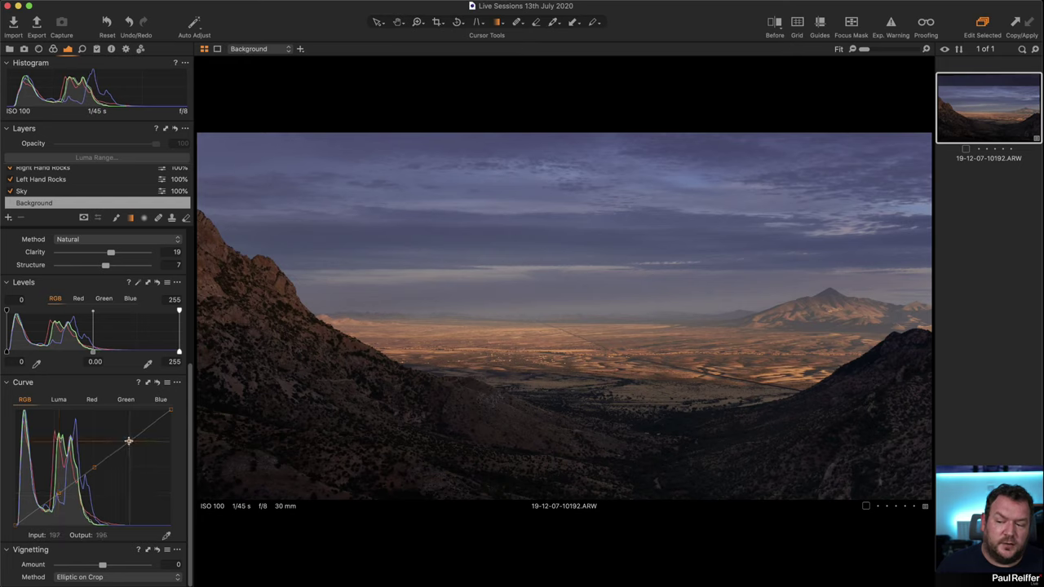
{"action": "left_click_drag", "start_coordinate": [92, 474], "coordinate": [93, 465]}
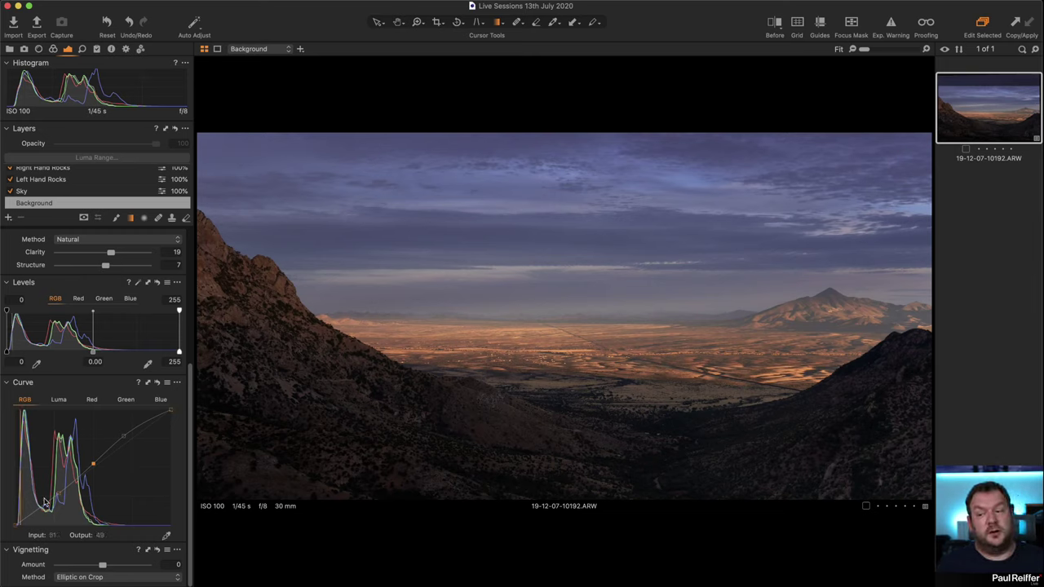
Compare the whole photo before and after editing by sweeping the split-view divider across the image
{"action": "scroll", "coordinate": [145, 428], "scroll_direction": "up", "scroll_amount": 2}
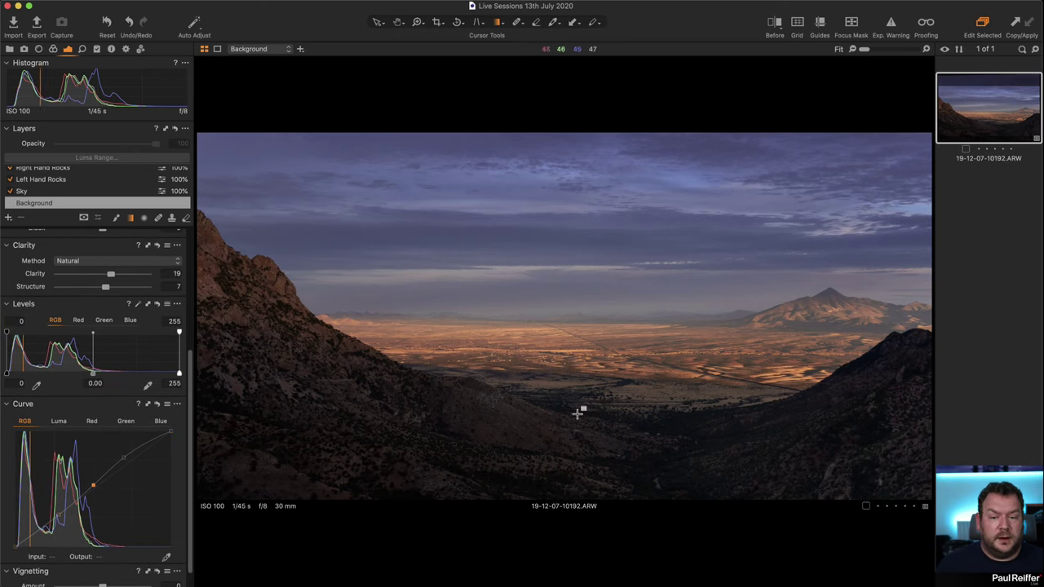
{"action": "left_click", "coordinate": [775, 23]}
{"action": "left_click_drag", "start_coordinate": [564, 317], "coordinate": [935, 348]}
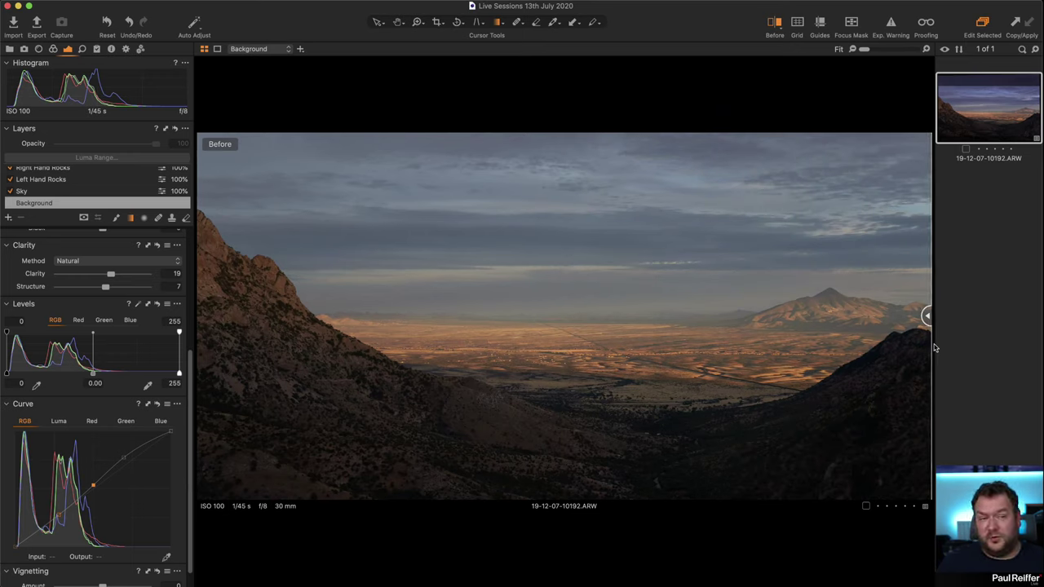
{"action": "left_click_drag", "start_coordinate": [930, 334], "coordinate": [128, 309]}
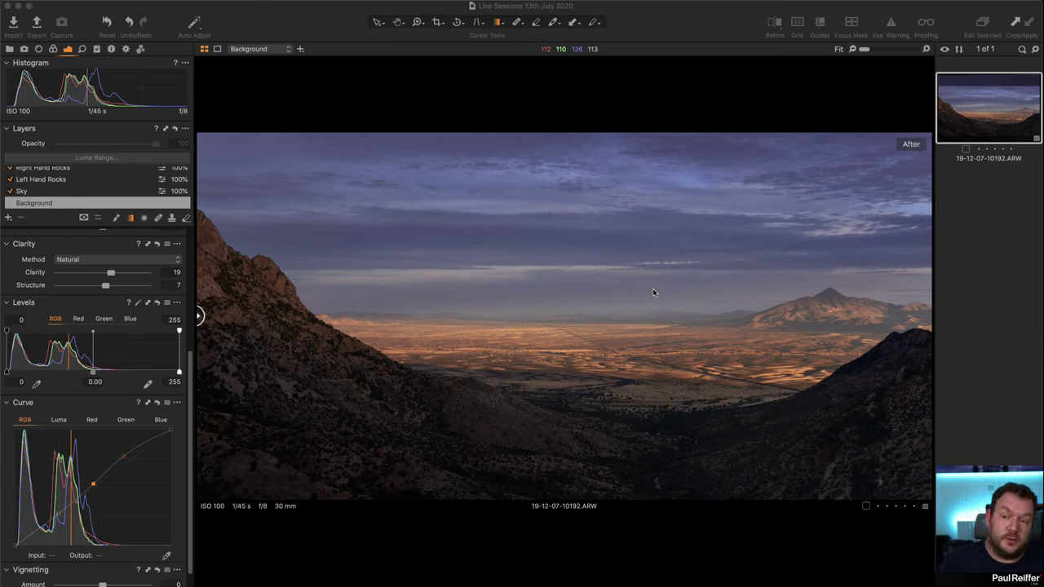
Create a clone variant of the valley photo and return it to the unedited original as a reference
{"action": "right_click", "coordinate": [1006, 115]}
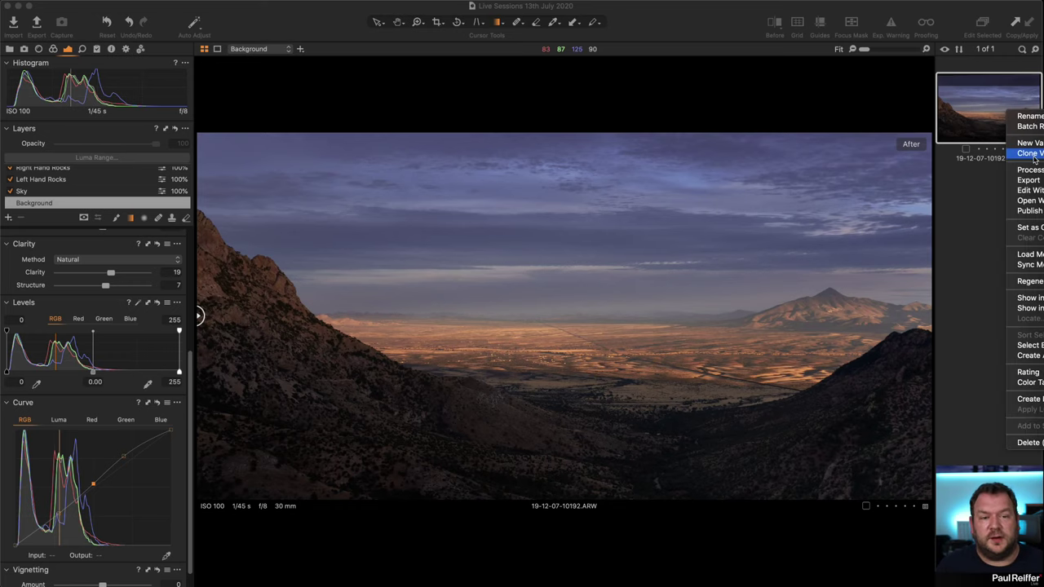
{"action": "left_click", "coordinate": [1011, 152]}
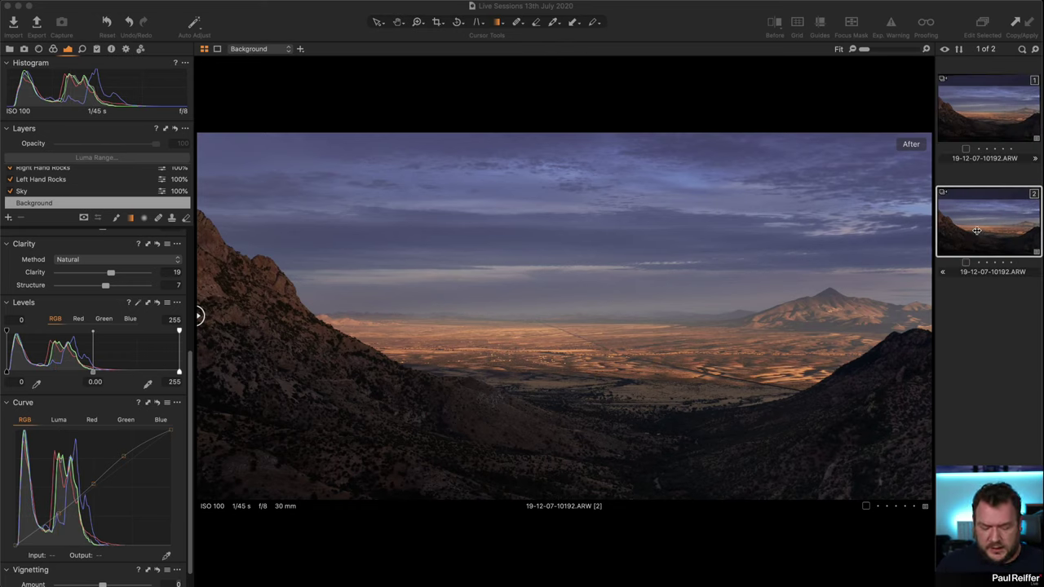
{"action": "left_click", "coordinate": [970, 310]}
{"action": "left_click", "coordinate": [975, 224]}
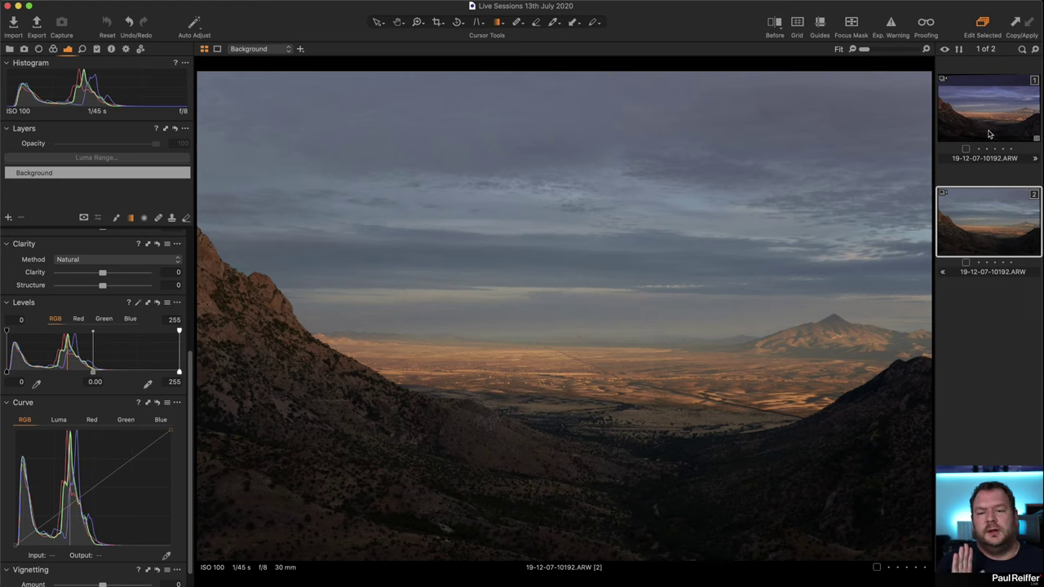
Review the edited first variant in the before/after split view, and turn the split view off
{"action": "left_click", "coordinate": [966, 104]}
{"action": "left_click", "coordinate": [774, 25]}
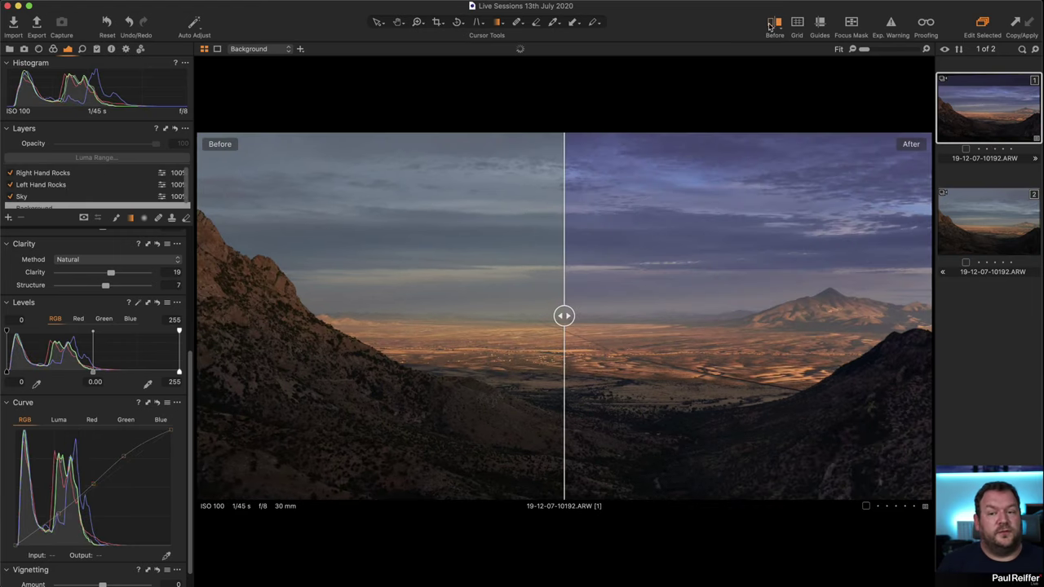
{"action": "left_click_drag", "start_coordinate": [565, 319], "coordinate": [415, 316]}
{"action": "left_click", "coordinate": [777, 22]}
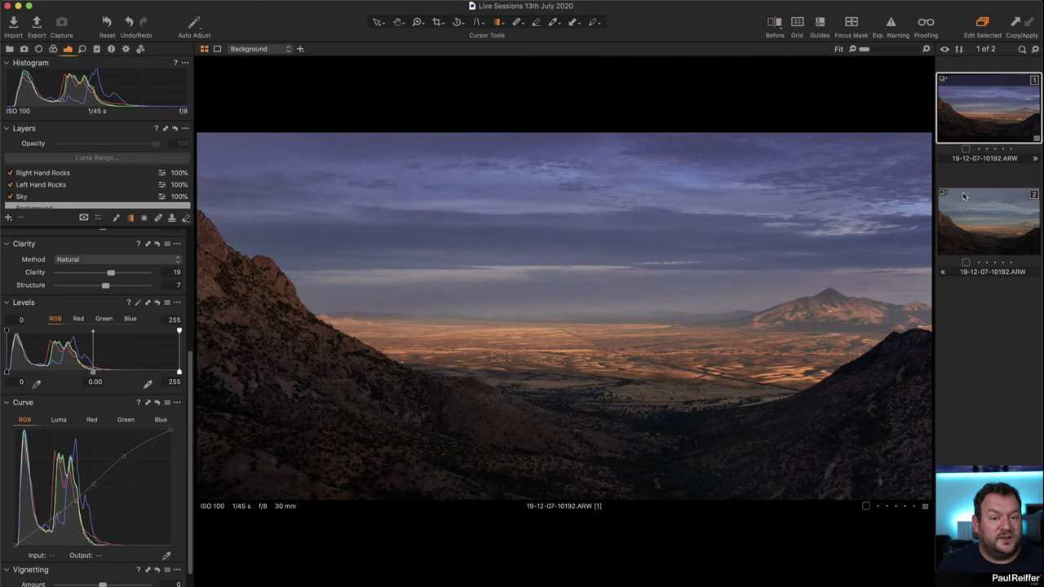
Switch back and forth between the unedited and edited variants to compare crop and tones, ending on the edited one
{"action": "left_click", "coordinate": [978, 234]}
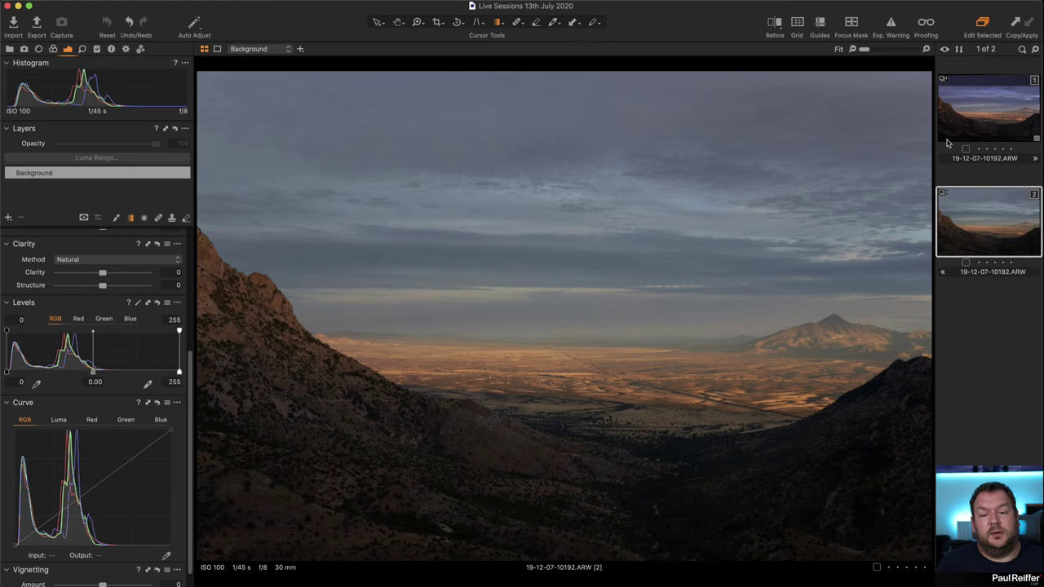
{"action": "left_click", "coordinate": [982, 119]}
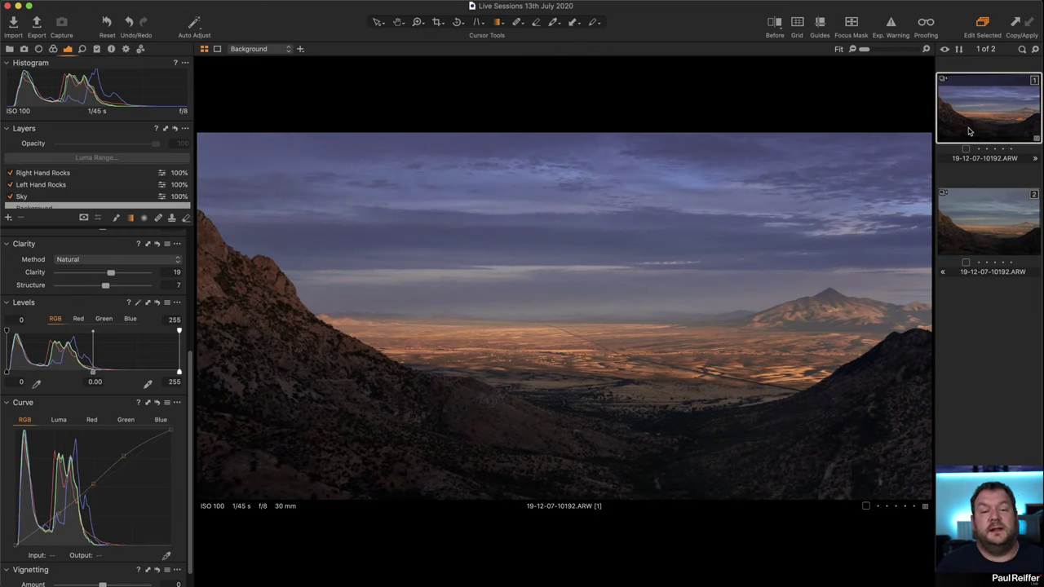
{"action": "left_click", "coordinate": [975, 222]}
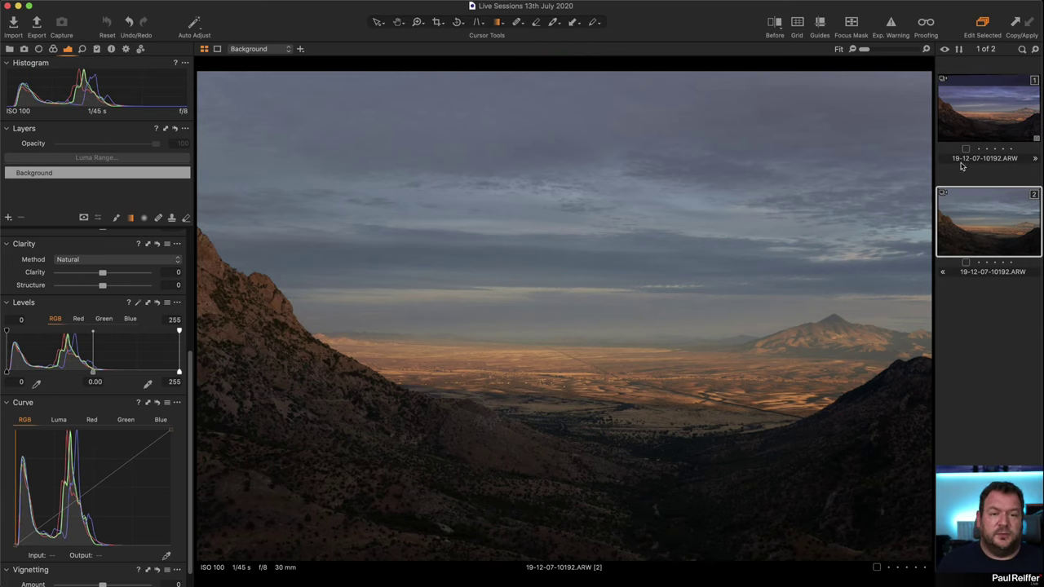
{"action": "left_click", "coordinate": [971, 113]}
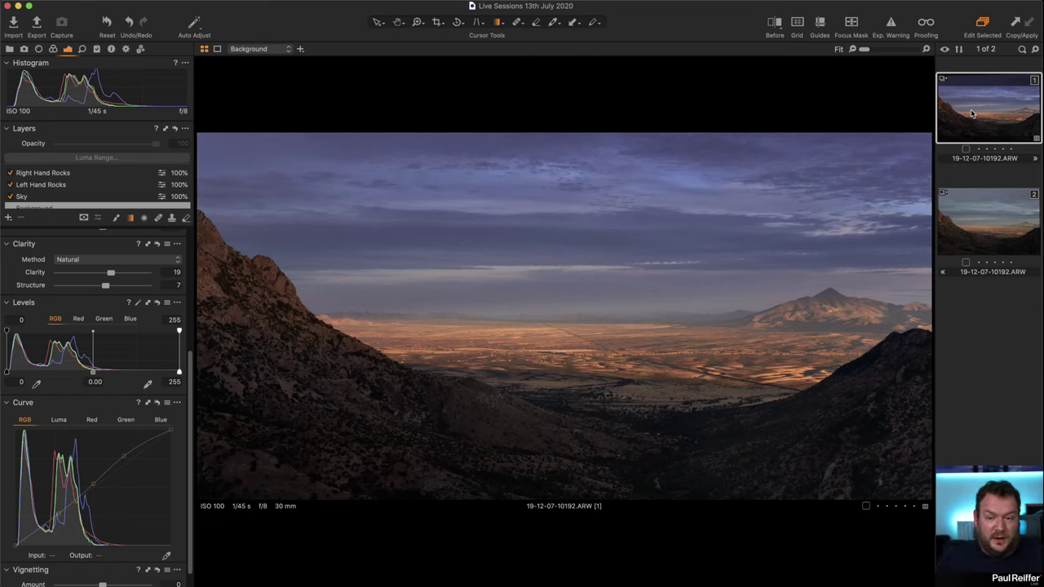
Open the user collection that holds the snowy mountain photo _MG_5339 (1).CR2
{"action": "left_click", "coordinate": [10, 49]}
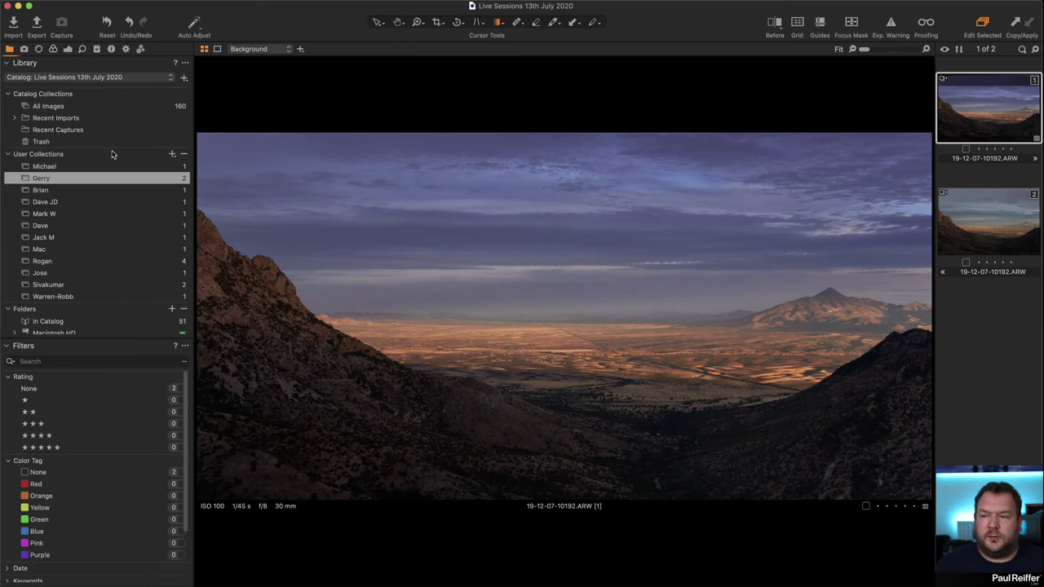
{"action": "left_click", "coordinate": [61, 189]}
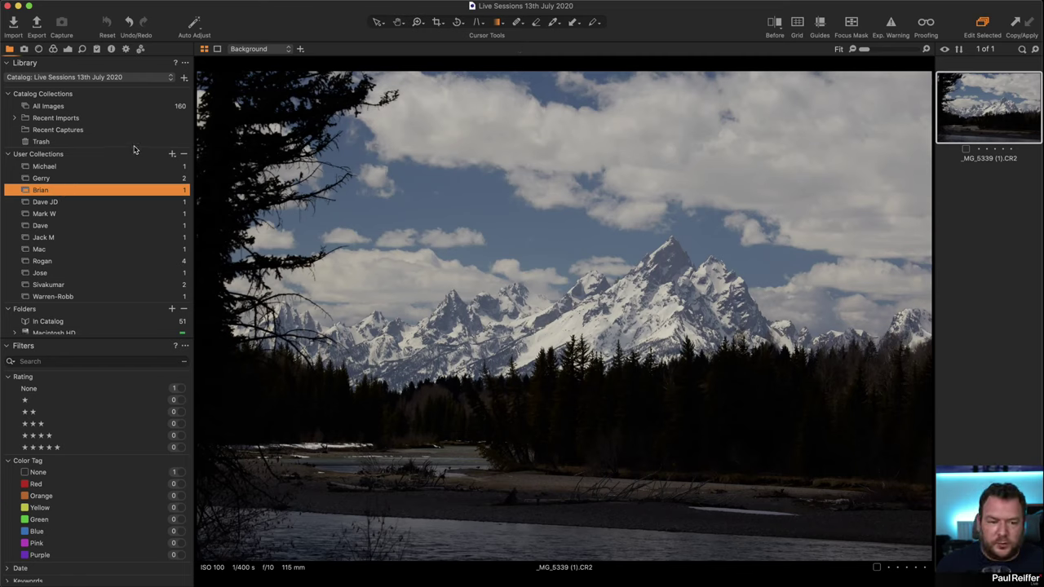
Examine the mountain photo's metadata for the camera and lens used
{"action": "left_click", "coordinate": [68, 49]}
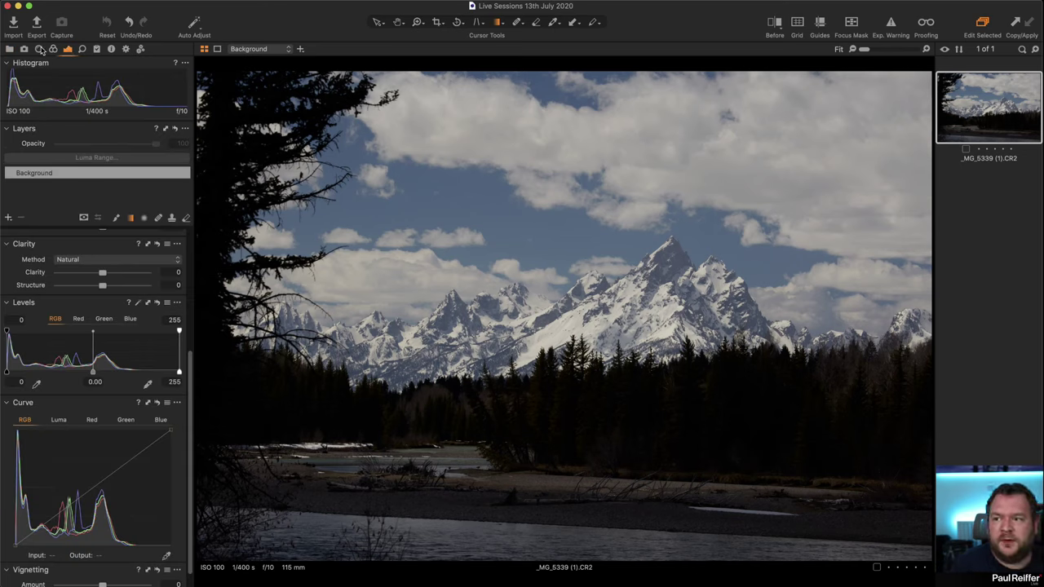
{"action": "left_click", "coordinate": [38, 49]}
{"action": "left_click", "coordinate": [9, 49]}
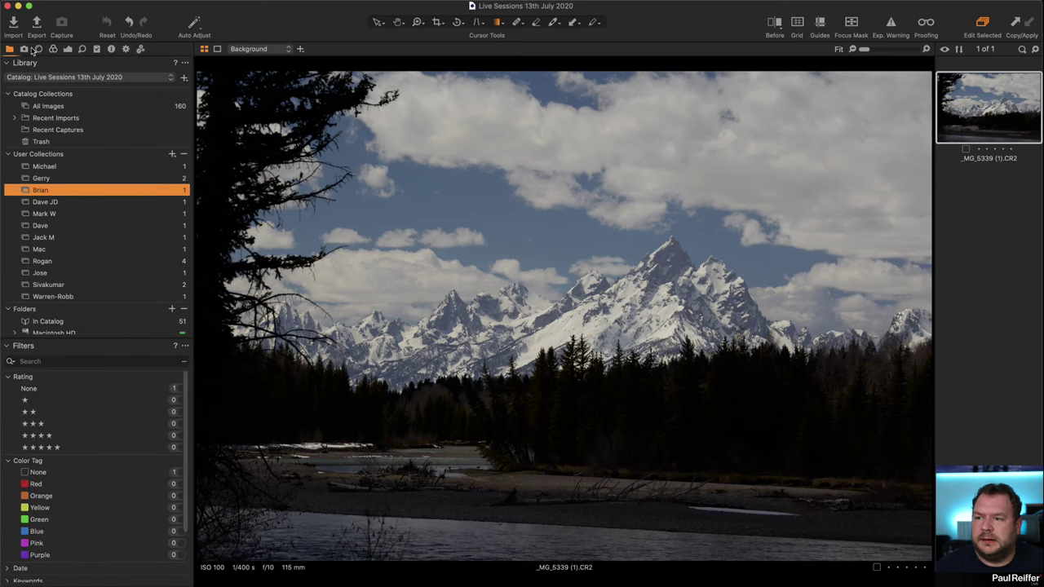
{"action": "left_click", "coordinate": [39, 50]}
{"action": "left_click", "coordinate": [114, 49]}
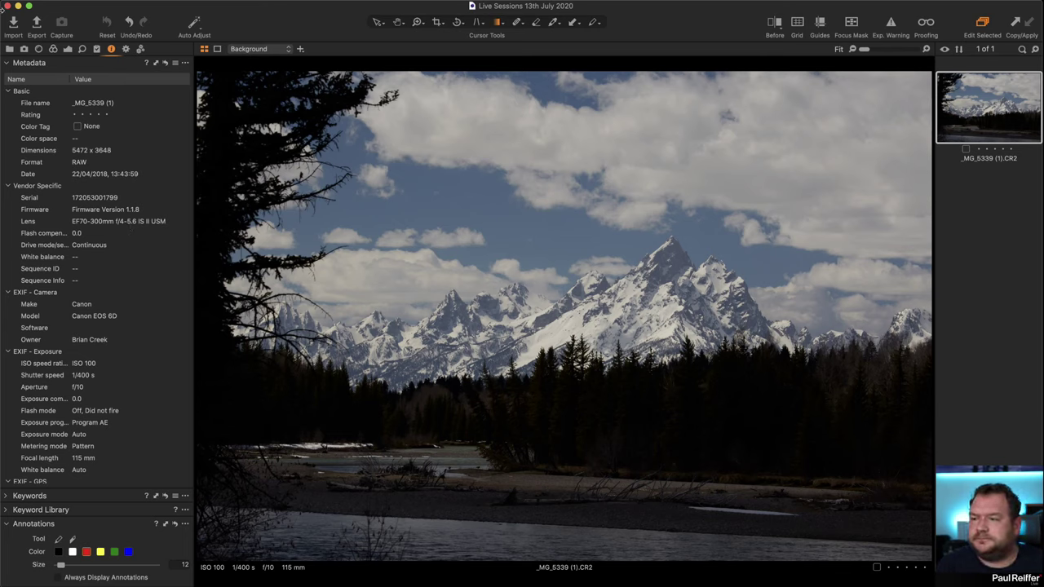
{"action": "left_click", "coordinate": [10, 49]}
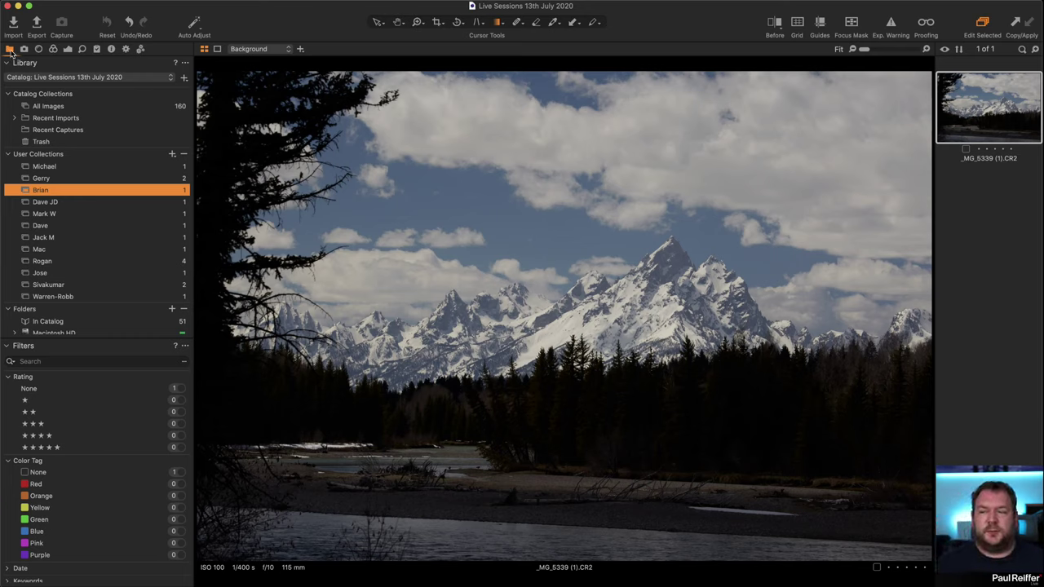
Look through the lens correction profiles, including the Canon list, for the lens recorded in the metadata, keeping the current profile
{"action": "left_click", "coordinate": [38, 49]}
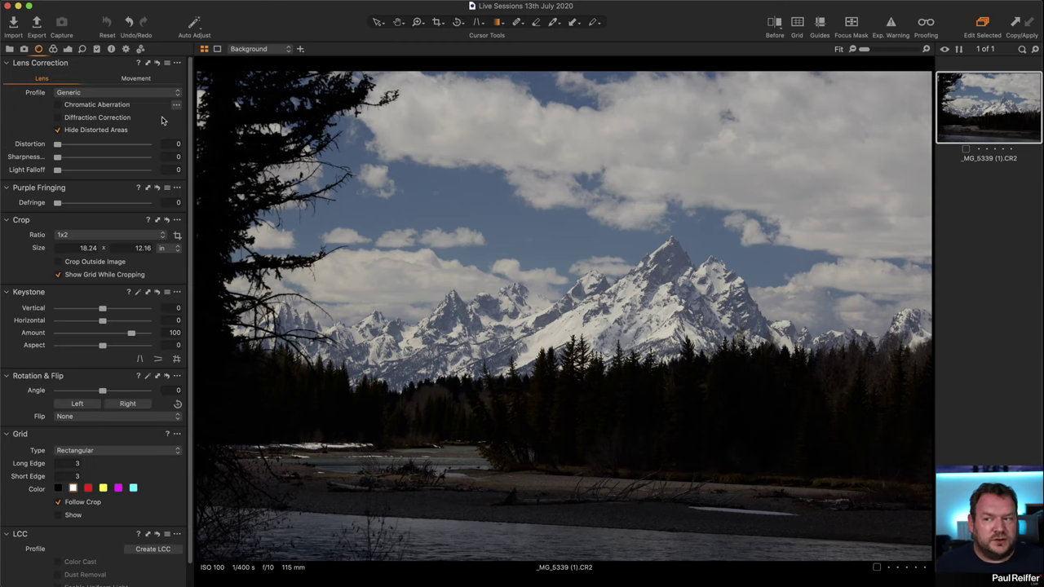
{"action": "left_click", "coordinate": [145, 93]}
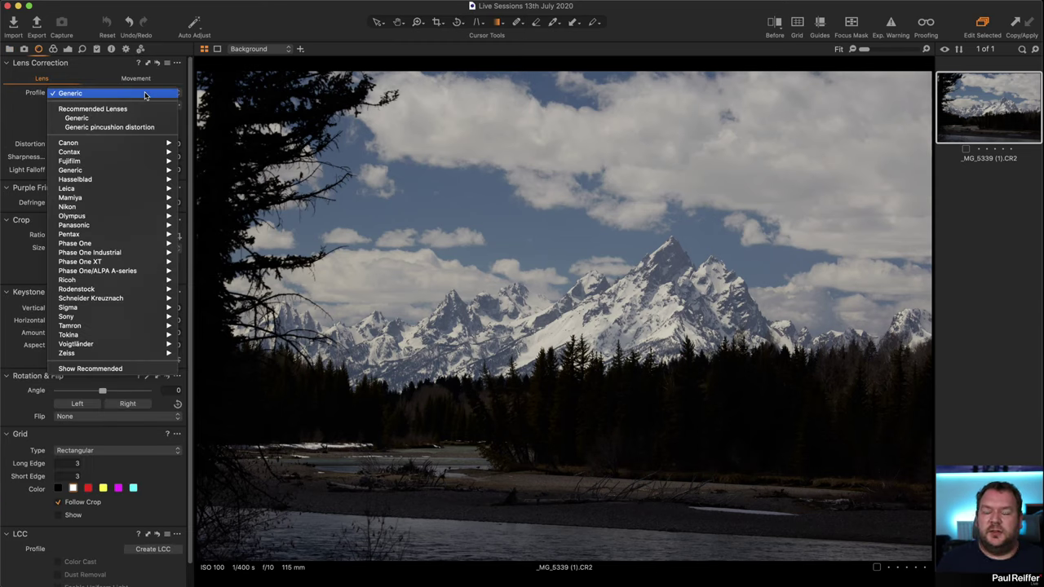
{"action": "left_click", "coordinate": [111, 49]}
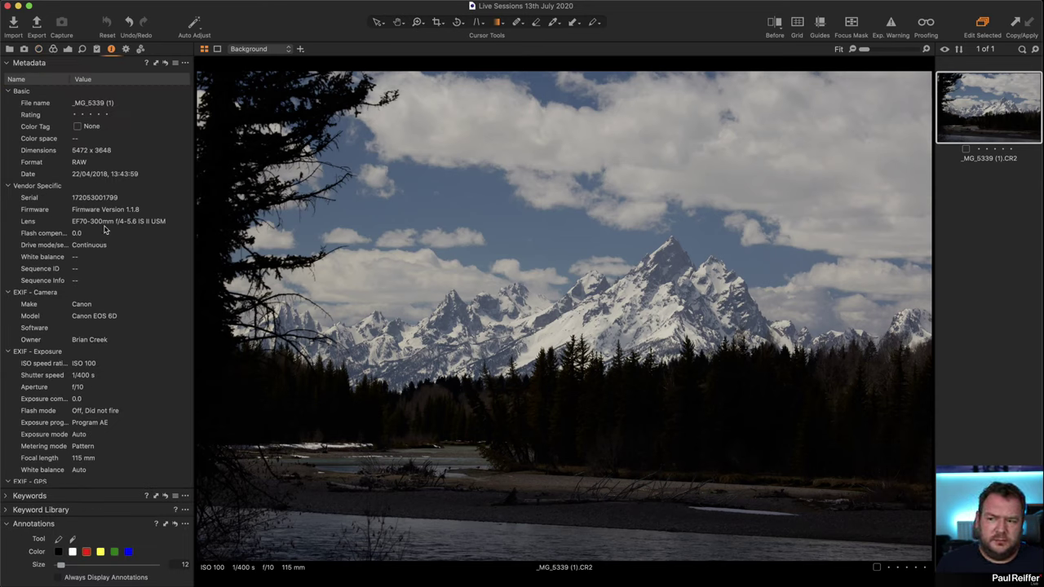
{"action": "left_click", "coordinate": [38, 49]}
{"action": "left_click", "coordinate": [88, 92]}
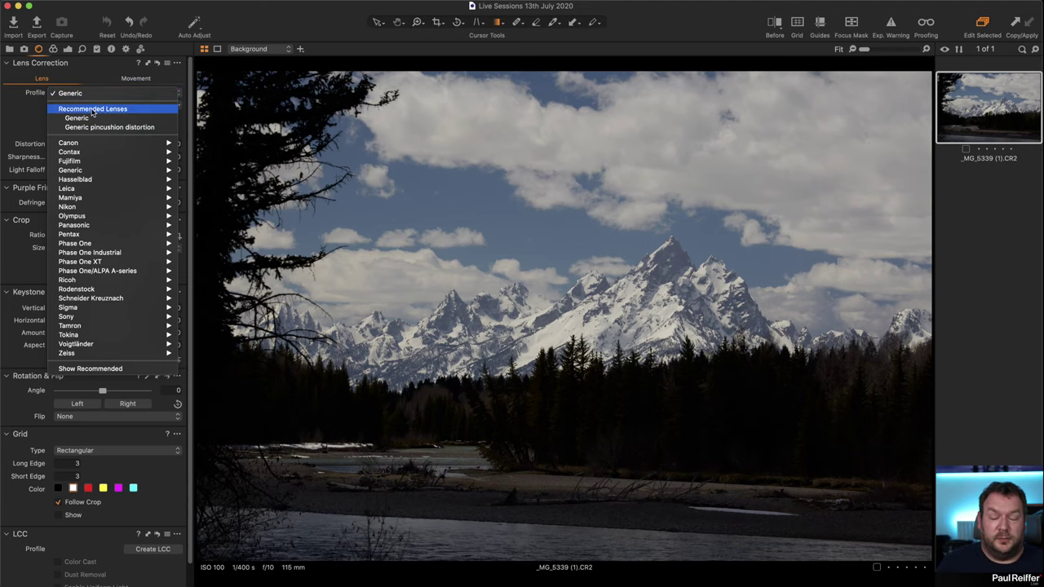
{"action": "mouse_move", "coordinate": [99, 145]}
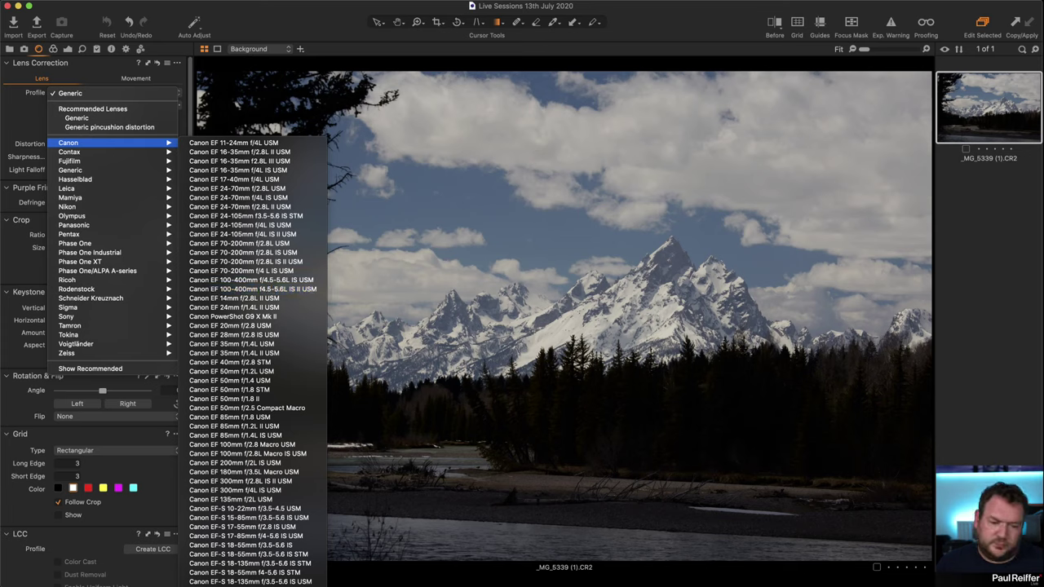
{"action": "key", "text": "Escape"}
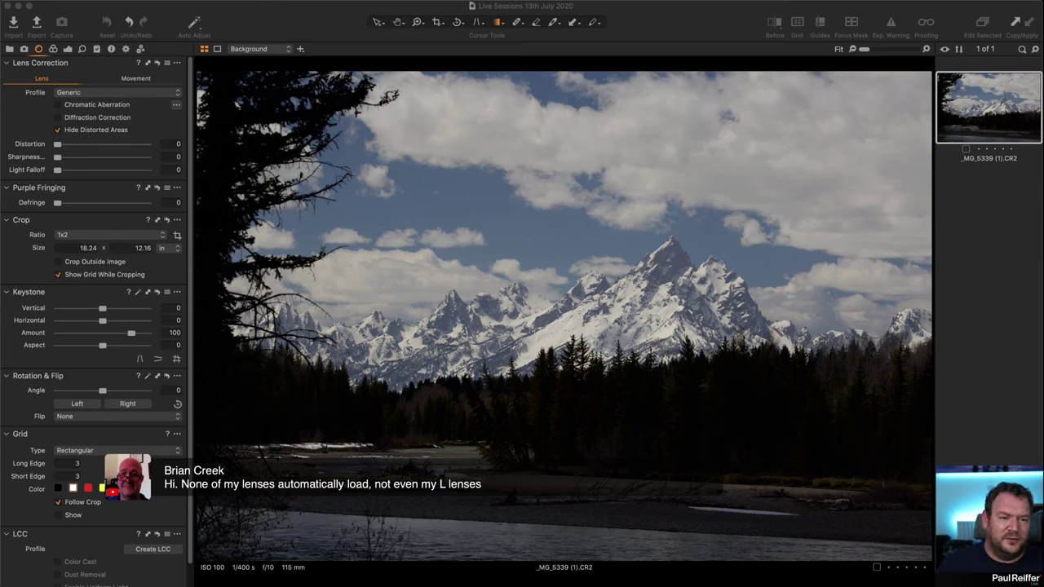
Recheck the lens model in the metadata and return to the lens correction settings
{"action": "left_click", "coordinate": [111, 49]}
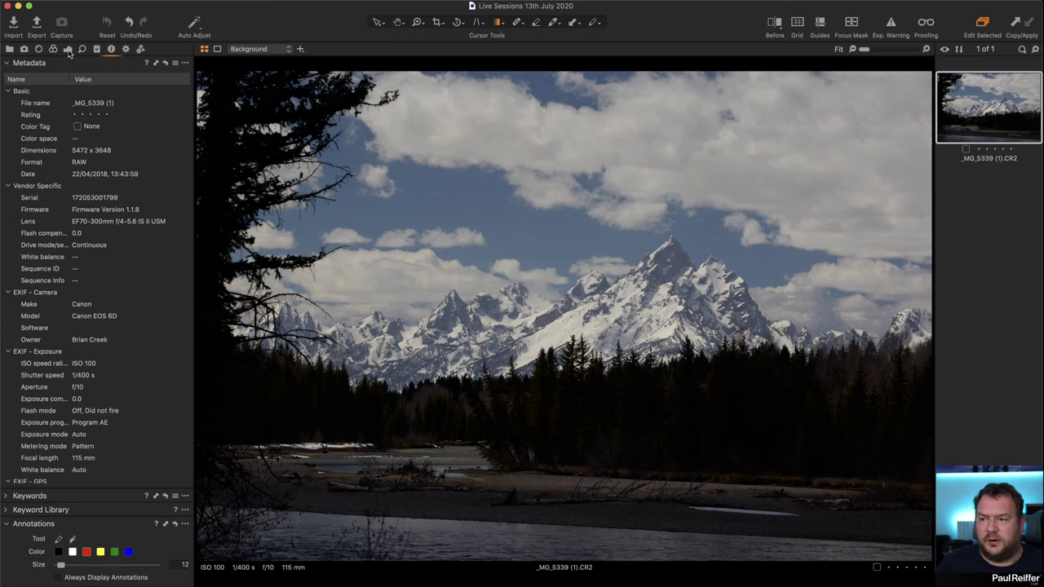
{"action": "left_click", "coordinate": [68, 51]}
{"action": "left_click", "coordinate": [41, 49]}
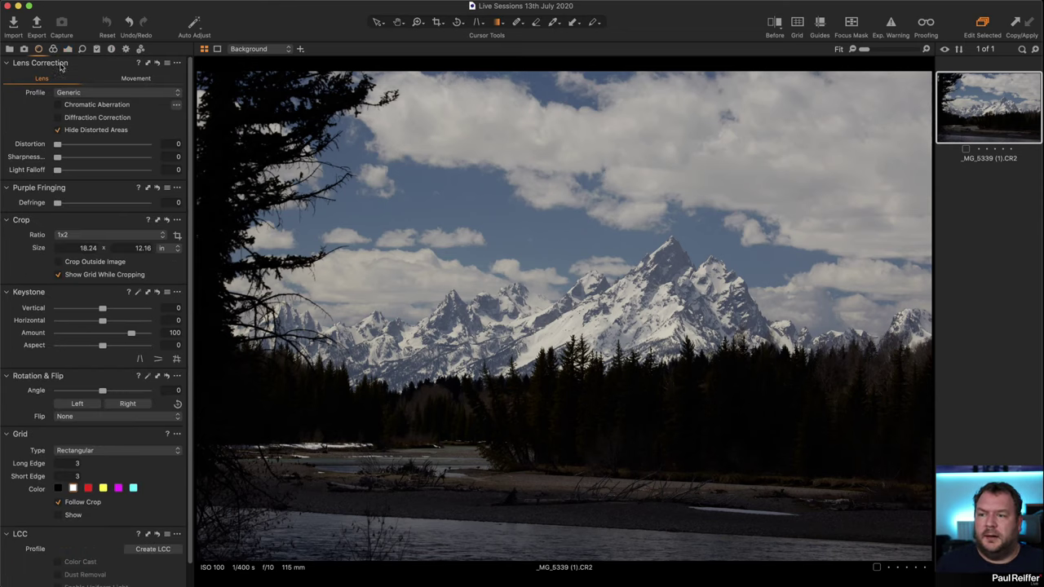
Look through the Canon lens correction profiles once more, keeping the Generic profile
{"action": "left_click", "coordinate": [147, 96]}
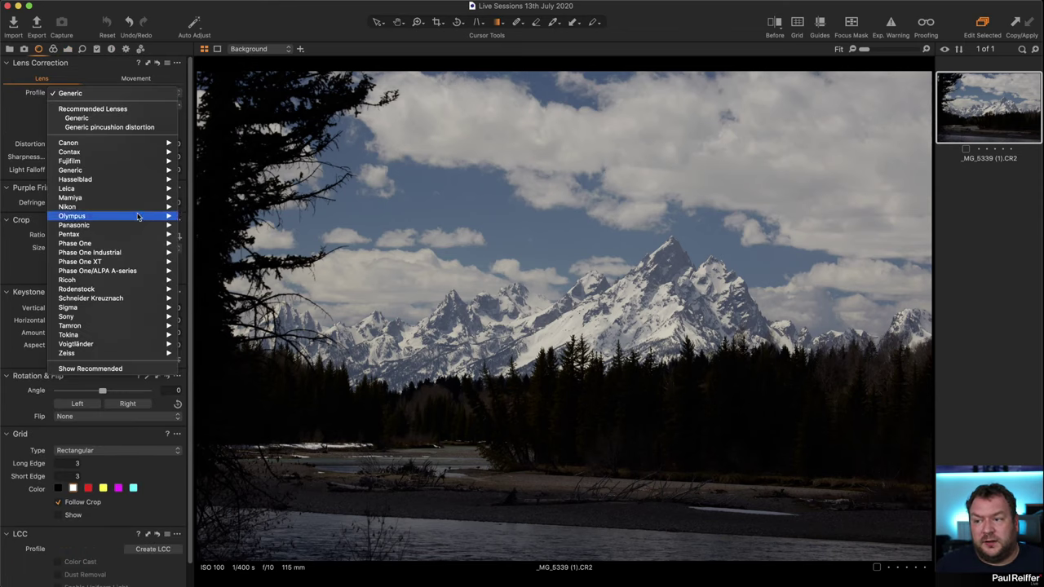
{"action": "mouse_move", "coordinate": [151, 146]}
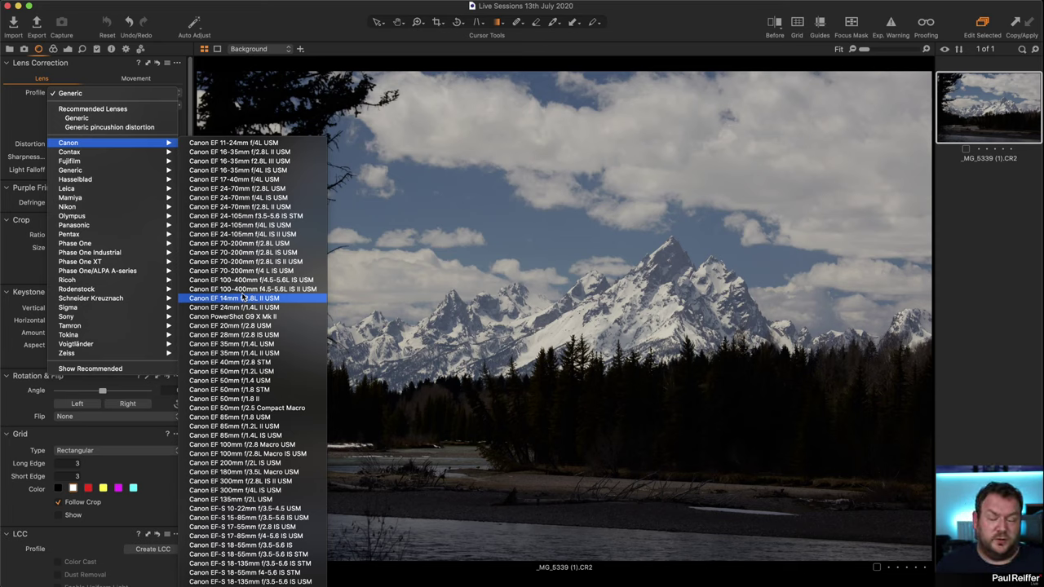
{"action": "left_click", "coordinate": [18, 111]}
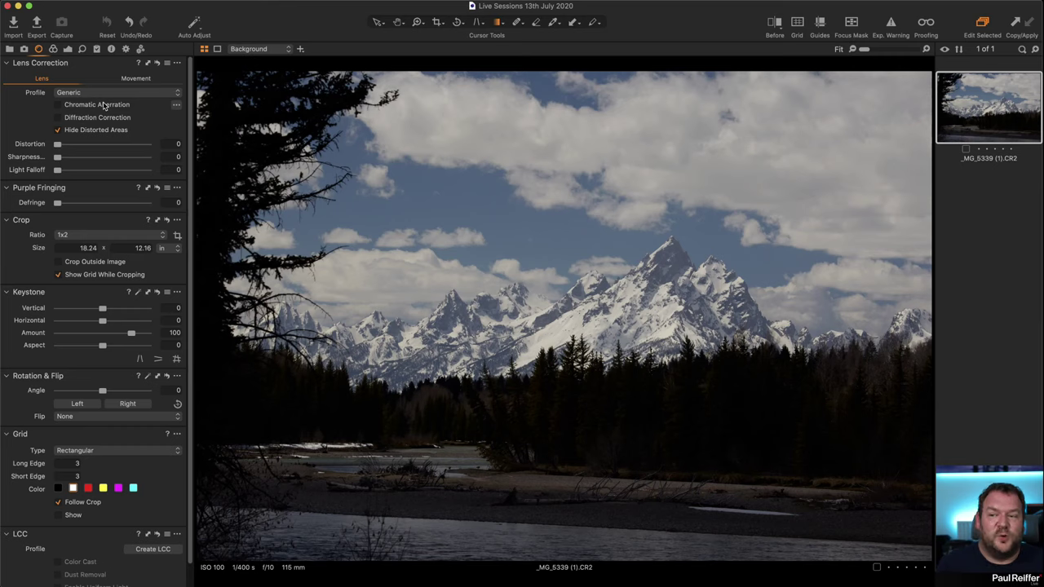
Enable Chromatic Aberration correction for the mountain photo and check its analysis options, keeping the _MG_5339 (1).CR2 analysis
{"action": "left_click", "coordinate": [104, 108]}
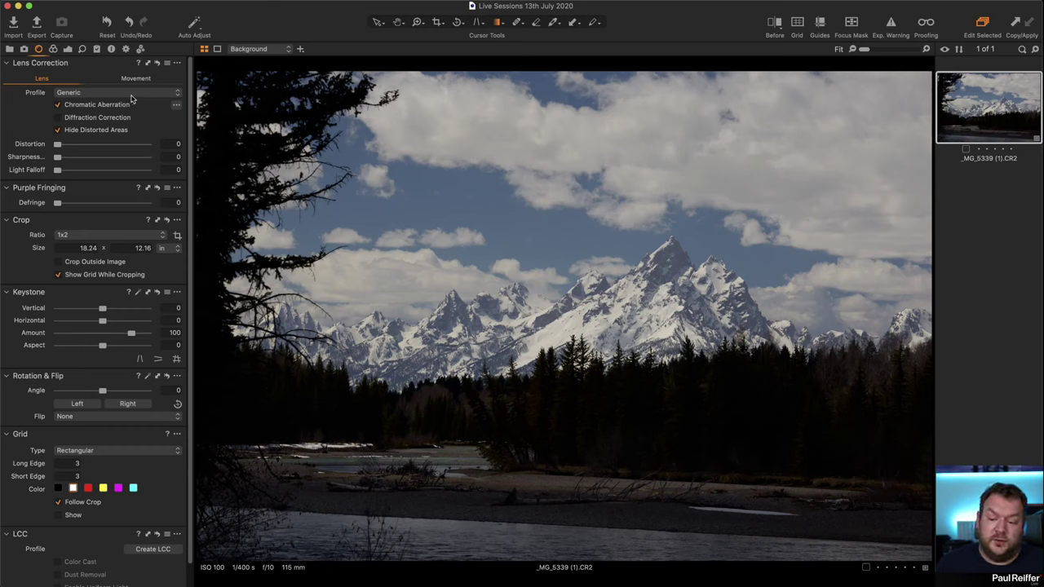
{"action": "left_click", "coordinate": [175, 105]}
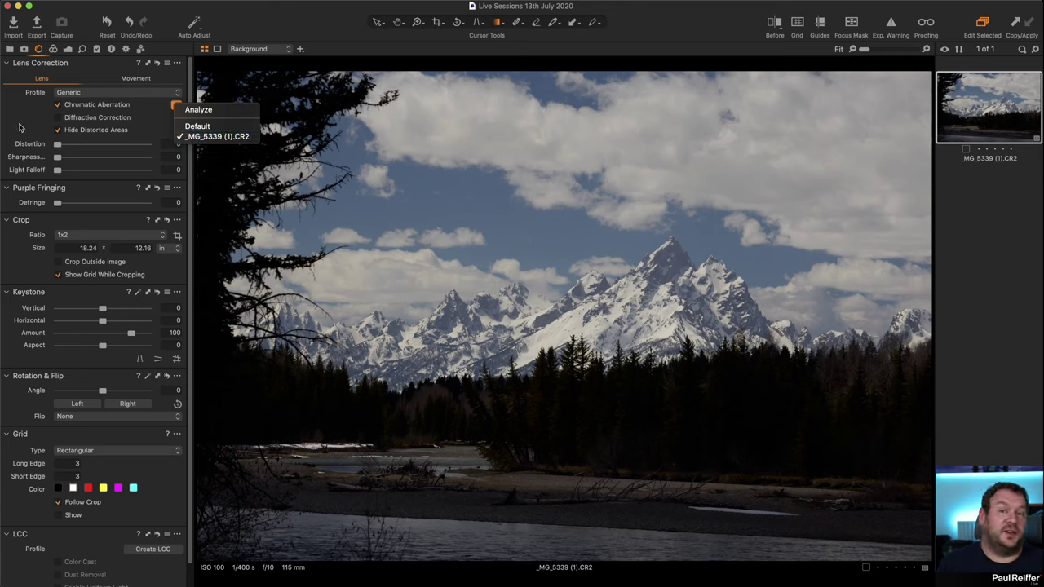
{"action": "left_click", "coordinate": [62, 119]}
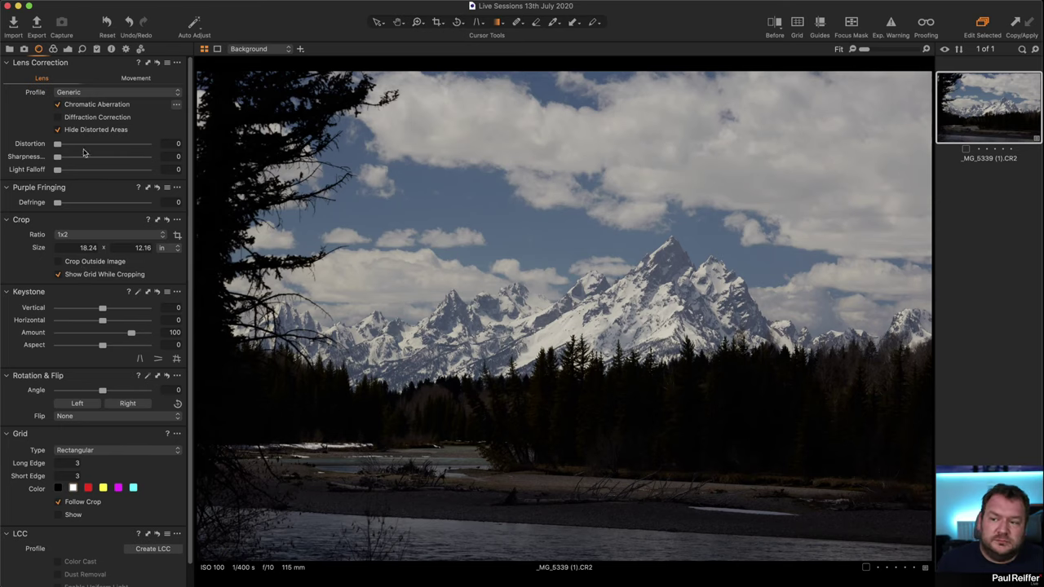
Compare the distant trees and peaks with and without Diffraction Correction, and leave it enabled
{"action": "key", "text": "z"}
{"action": "left_click_drag", "start_coordinate": [876, 299], "coordinate": [929, 398]}
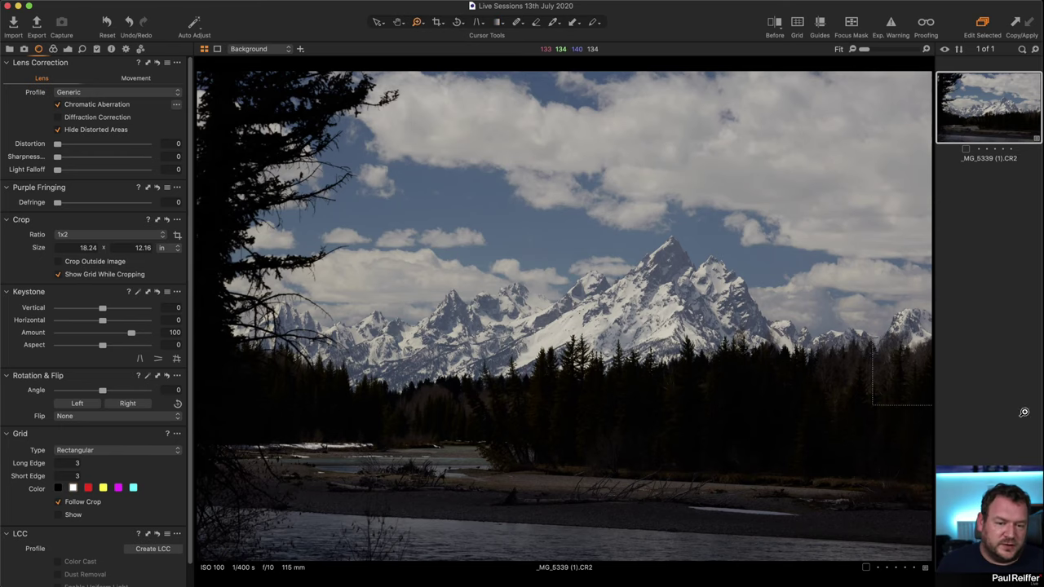
{"action": "left_click", "coordinate": [722, 231]}
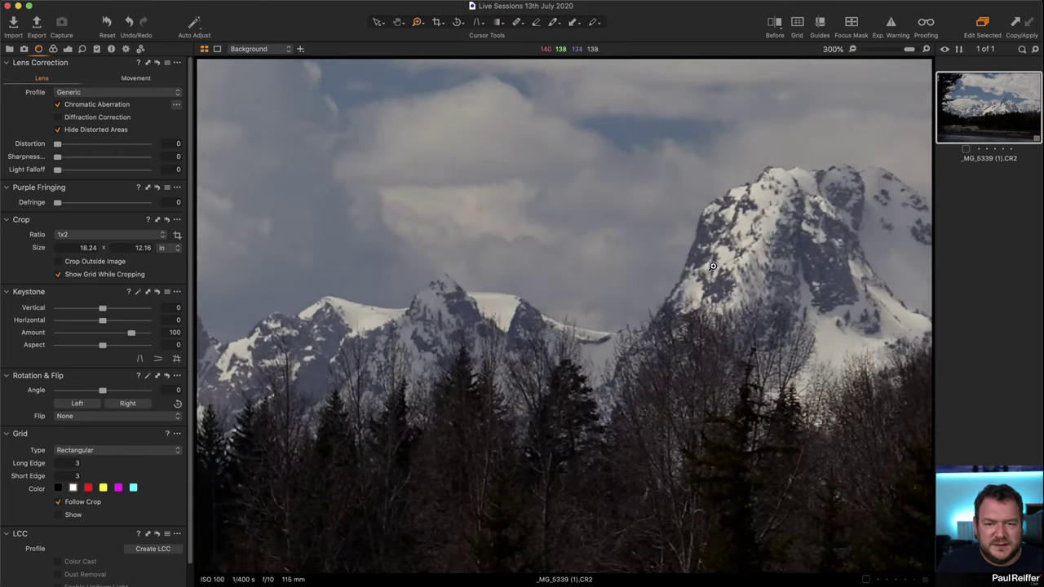
{"action": "left_click", "coordinate": [58, 117]}
{"action": "left_click", "coordinate": [58, 117]}
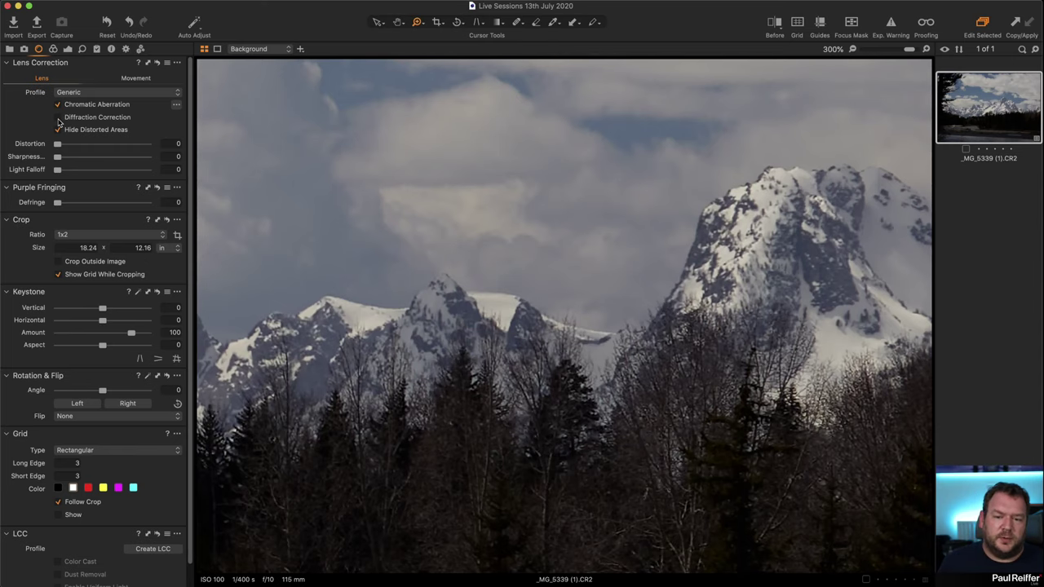
{"action": "left_click", "coordinate": [690, 403]}
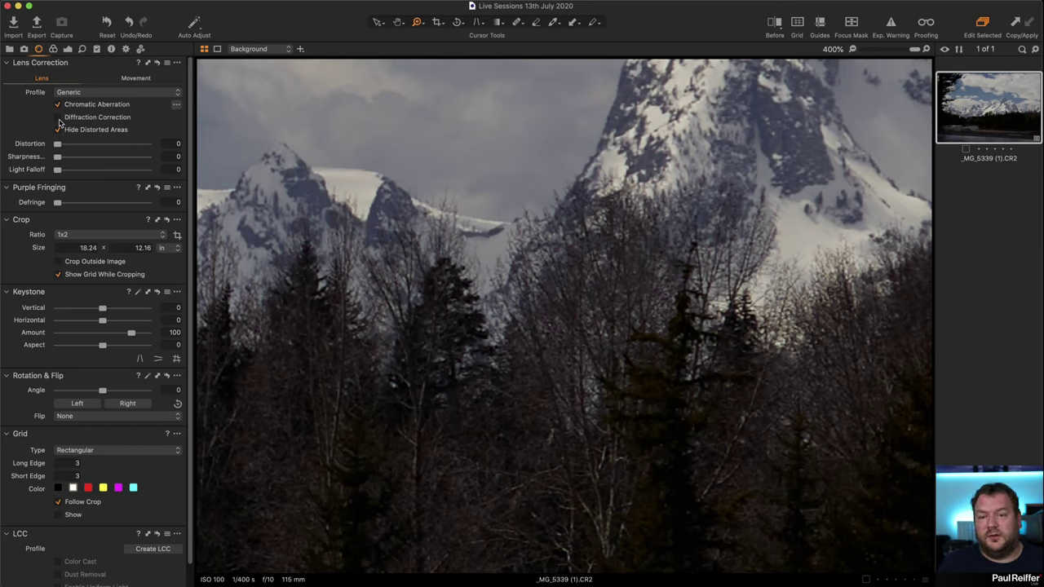
{"action": "left_click", "coordinate": [59, 121]}
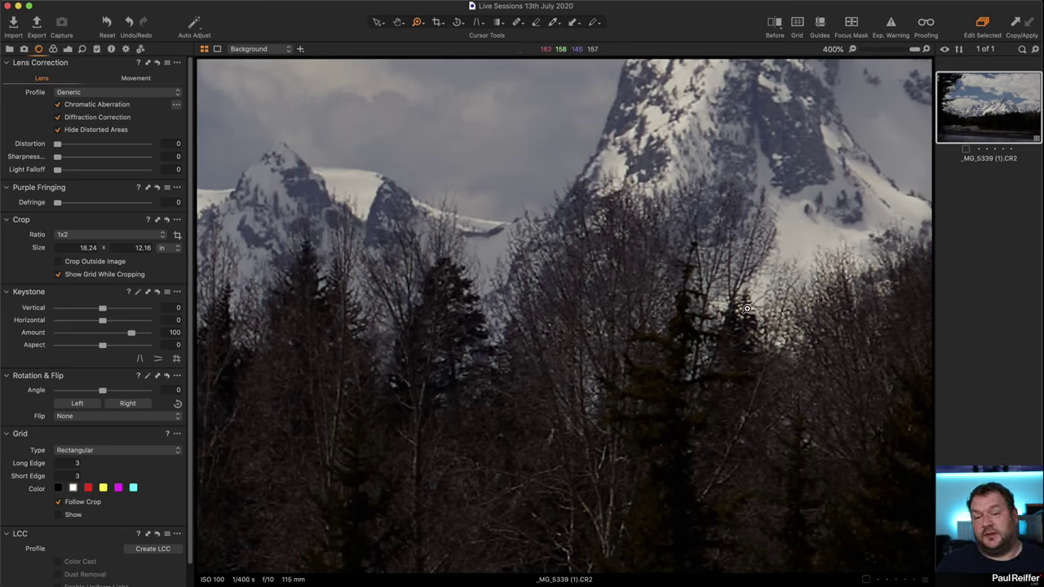
{"action": "left_click", "coordinate": [710, 316], "text": "alt"}
{"action": "key", "text": "super+0"}
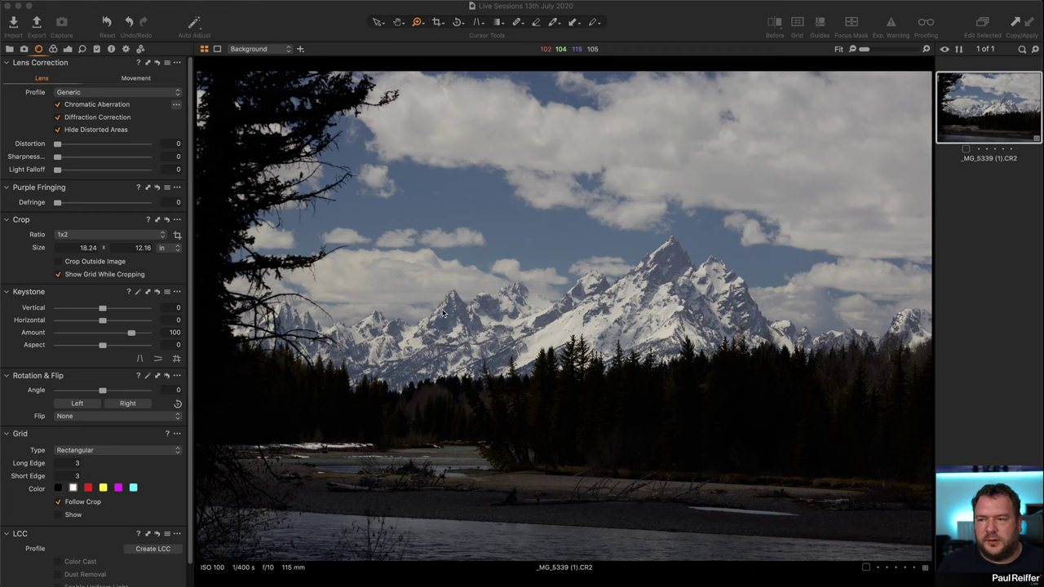
Sample neutral spots on the main peak for the white balance and fine-tune it to Kelvin 5393 and Tint 8.1
{"action": "left_click", "coordinate": [68, 50]}
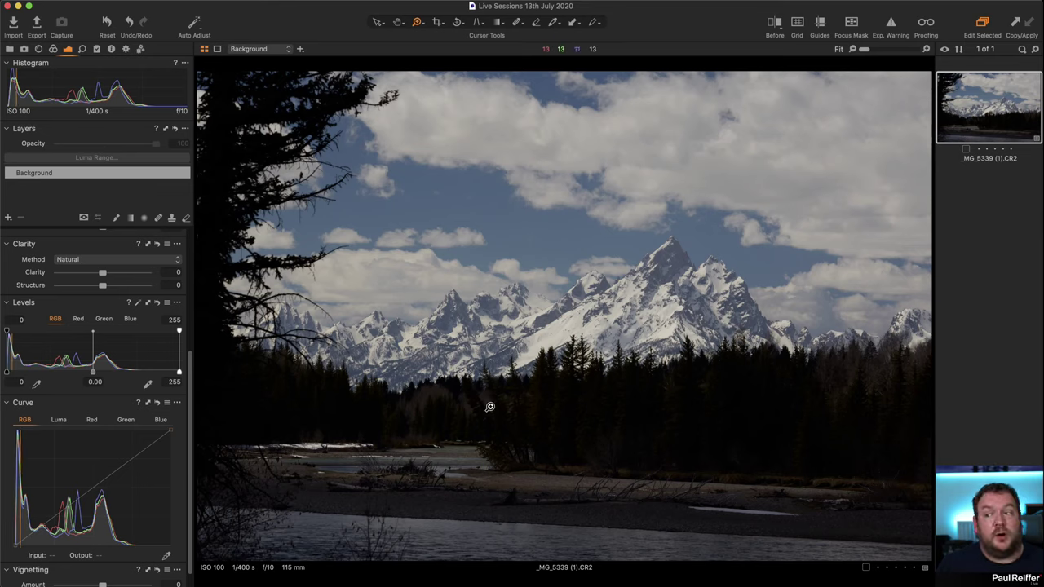
{"action": "key", "text": "v"}
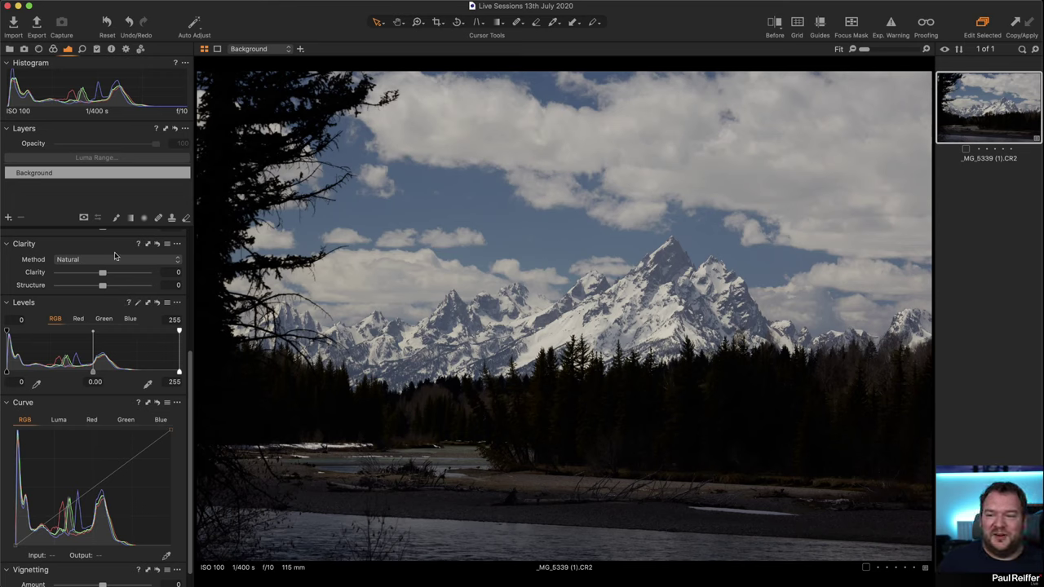
{"action": "scroll", "coordinate": [118, 270], "scroll_direction": "up", "scroll_amount": 5}
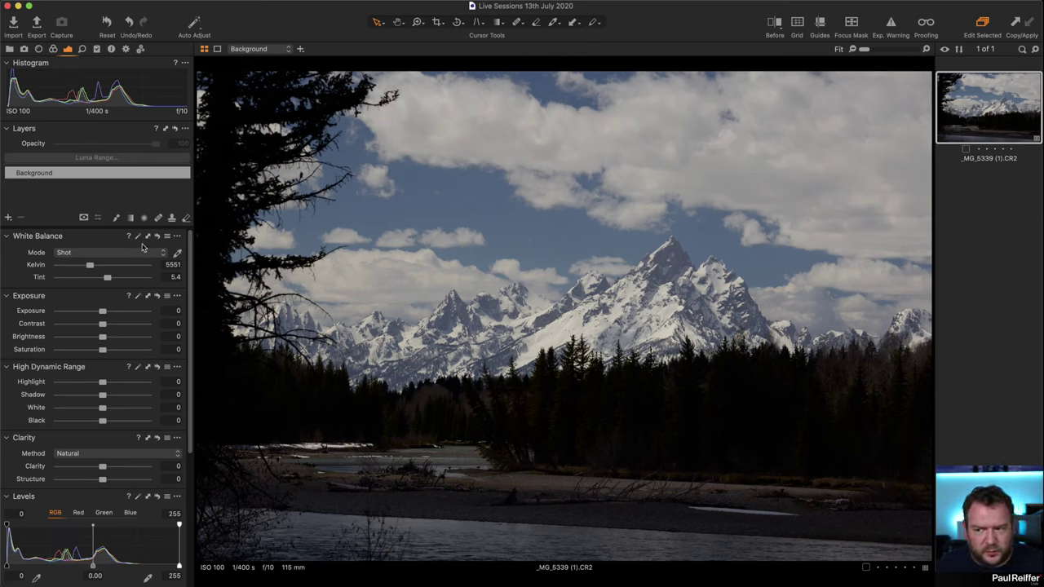
{"action": "left_click", "coordinate": [178, 254]}
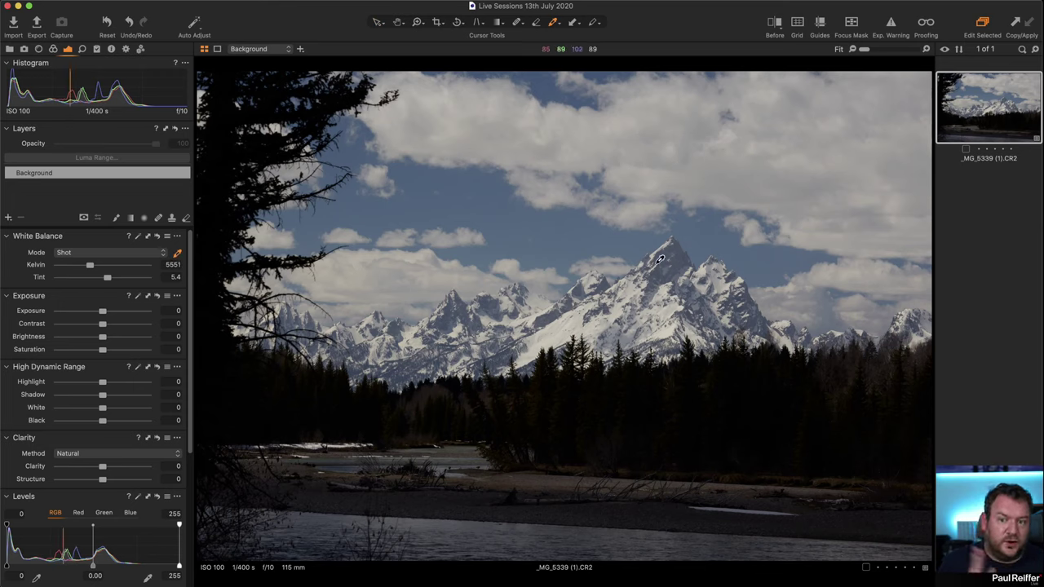
{"action": "left_click", "coordinate": [658, 254]}
{"action": "left_click", "coordinate": [661, 257]}
{"action": "left_click", "coordinate": [663, 275]}
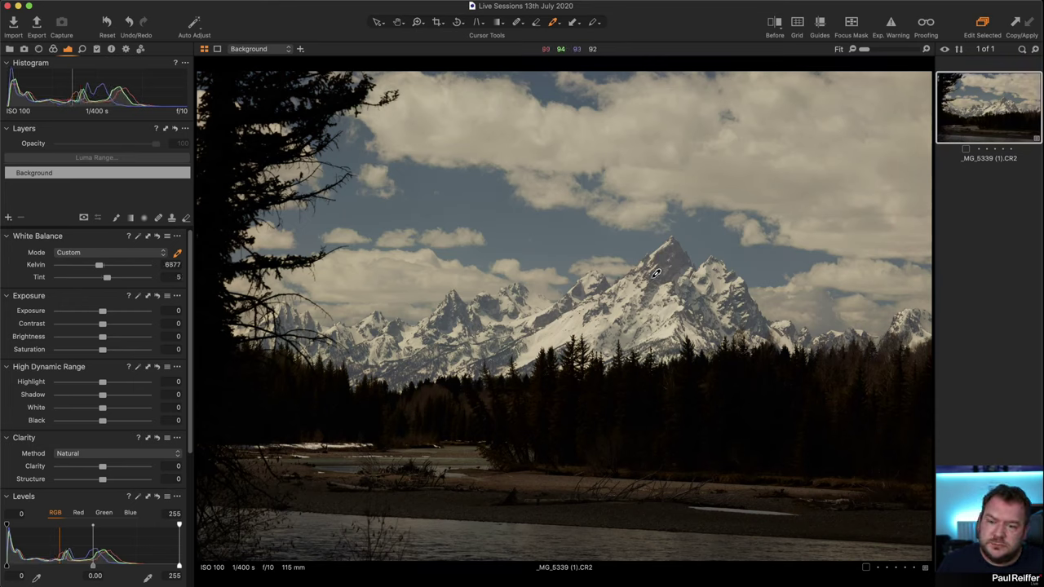
{"action": "left_click", "coordinate": [666, 286]}
{"action": "left_click", "coordinate": [676, 307]}
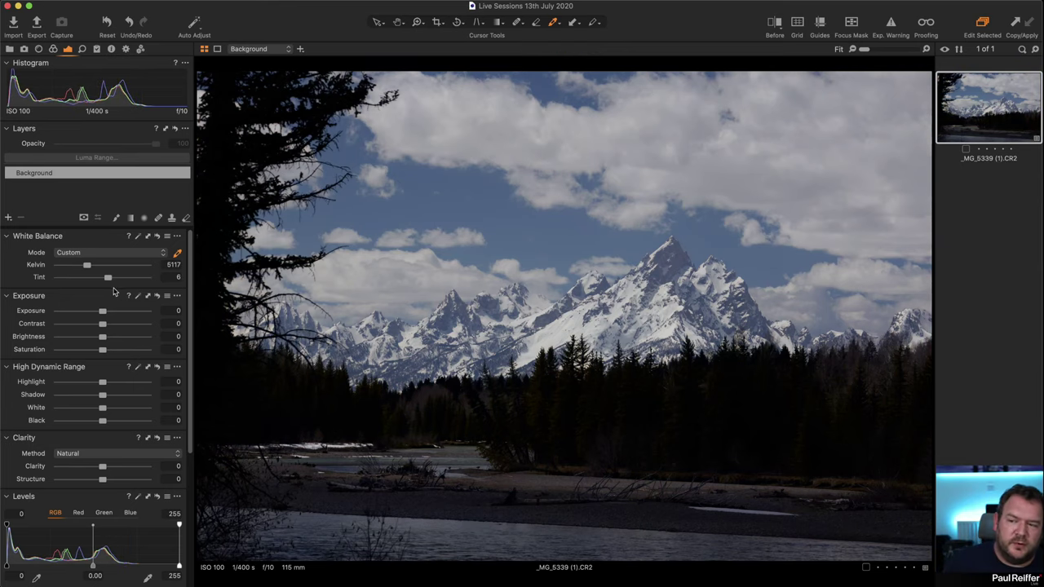
{"action": "left_click_drag", "start_coordinate": [88, 269], "coordinate": [109, 279]}
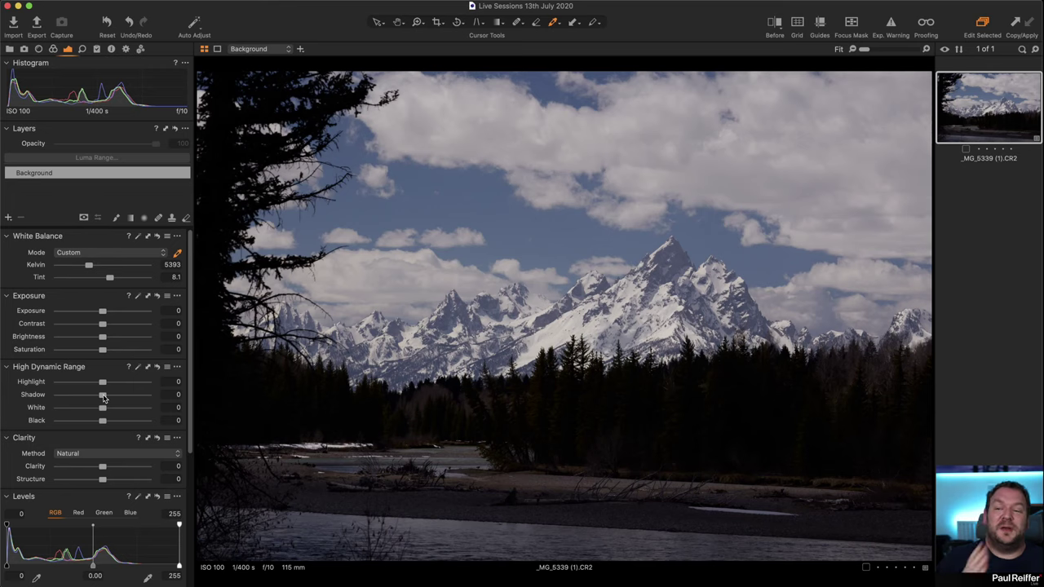
Try lifting Shadow and Black separately to compare their effect, at 35 each and again with Shadow at 55 and Black at 53
{"action": "left_click_drag", "start_coordinate": [103, 398], "coordinate": [119, 397]}
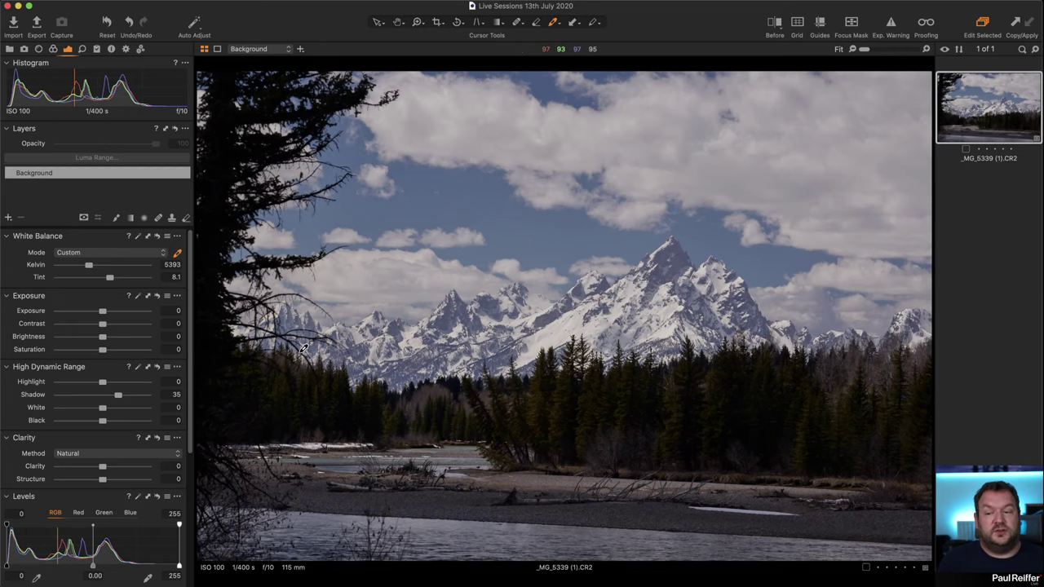
{"action": "double_click", "coordinate": [118, 395]}
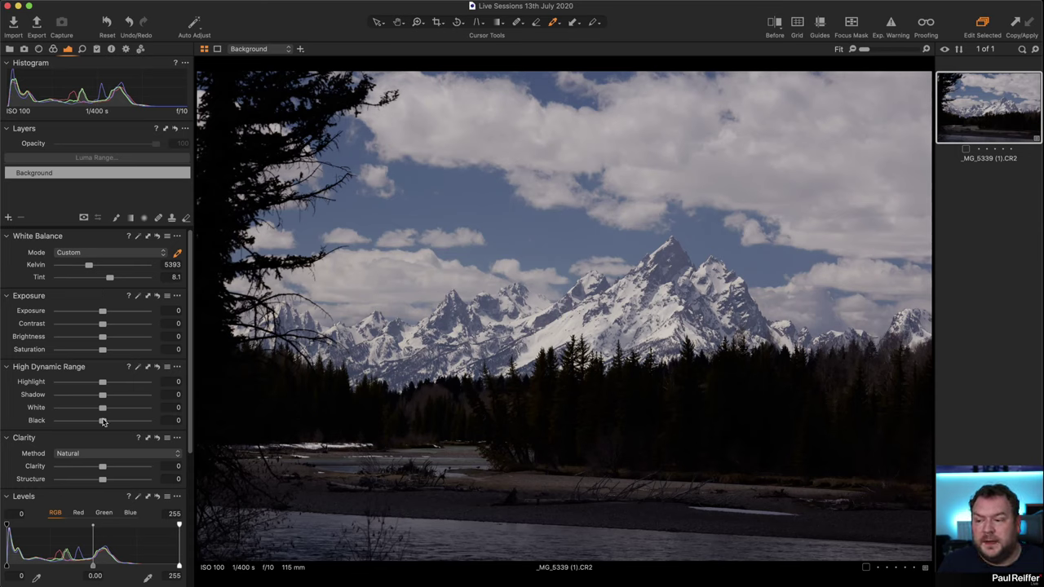
{"action": "left_click_drag", "start_coordinate": [103, 421], "coordinate": [118, 421]}
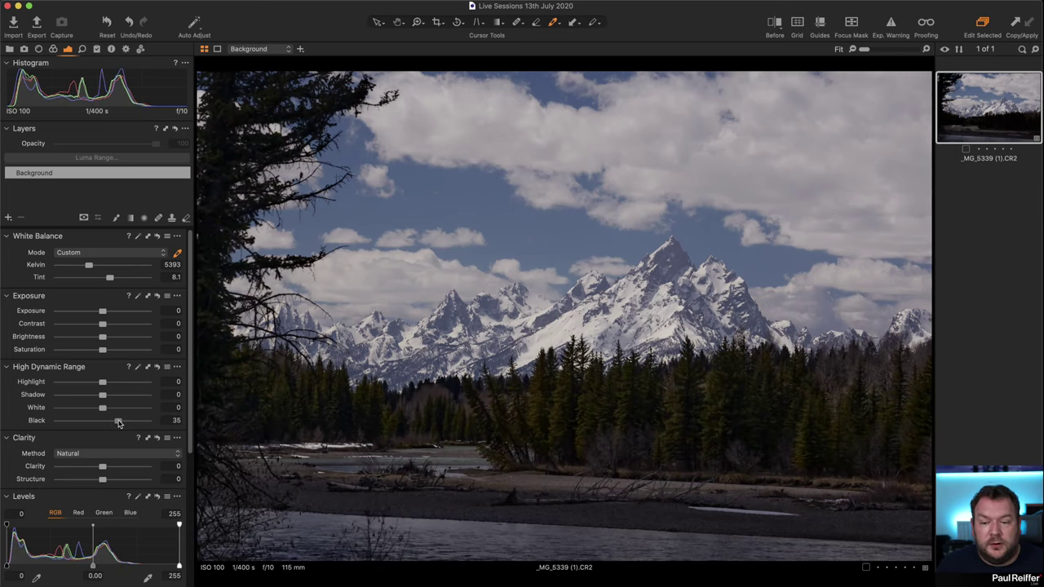
{"action": "left_click", "coordinate": [159, 367]}
{"action": "left_click", "coordinate": [127, 399]}
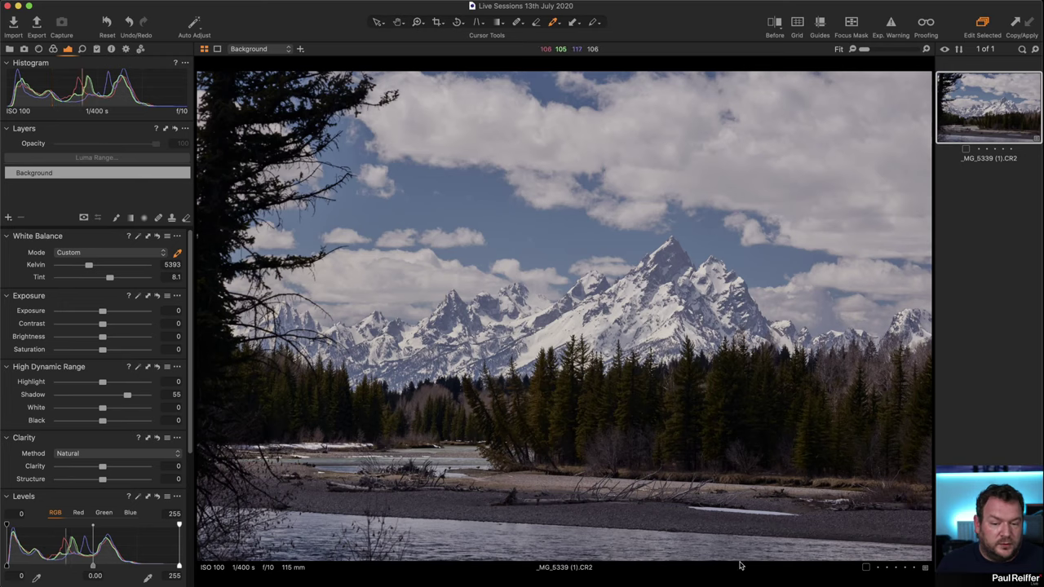
{"action": "double_click", "coordinate": [128, 398]}
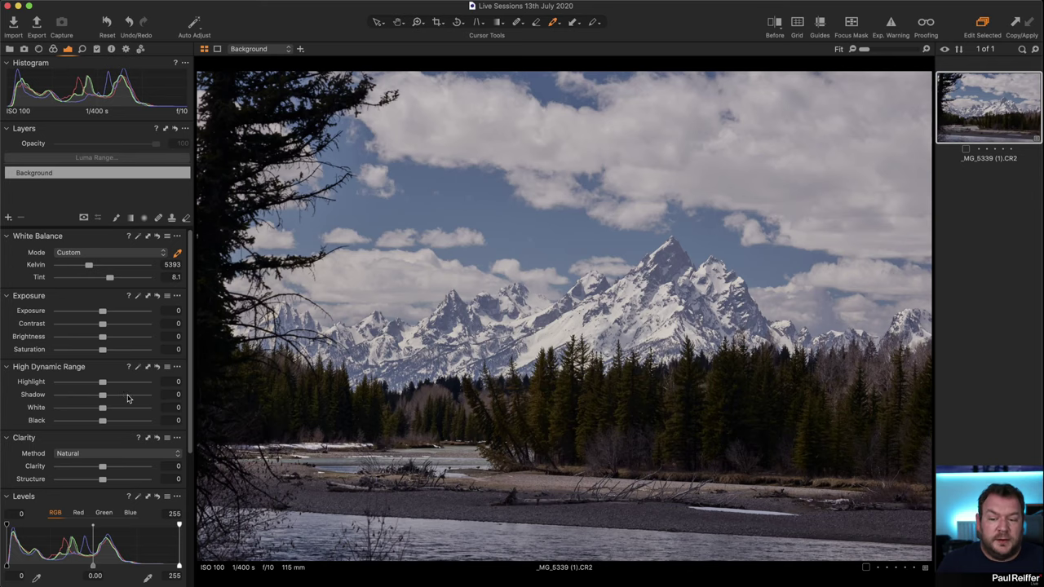
{"action": "left_click", "coordinate": [126, 425]}
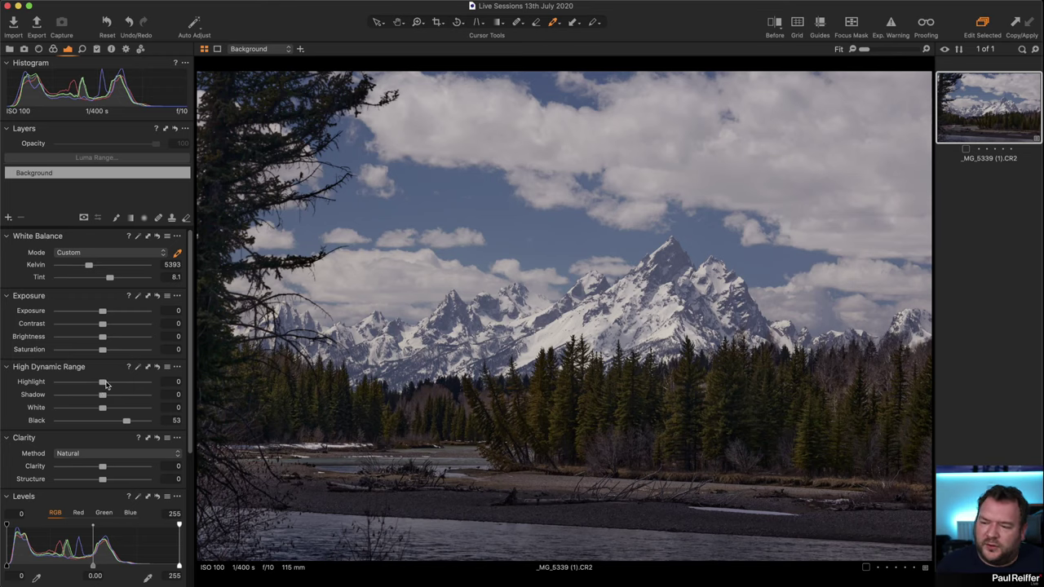
Try extreme High Dynamic Range values of Highlight -100, Shadow 100, White -100 and Black 100, and reset the tool
{"action": "left_click_drag", "start_coordinate": [103, 383], "coordinate": [55, 382]}
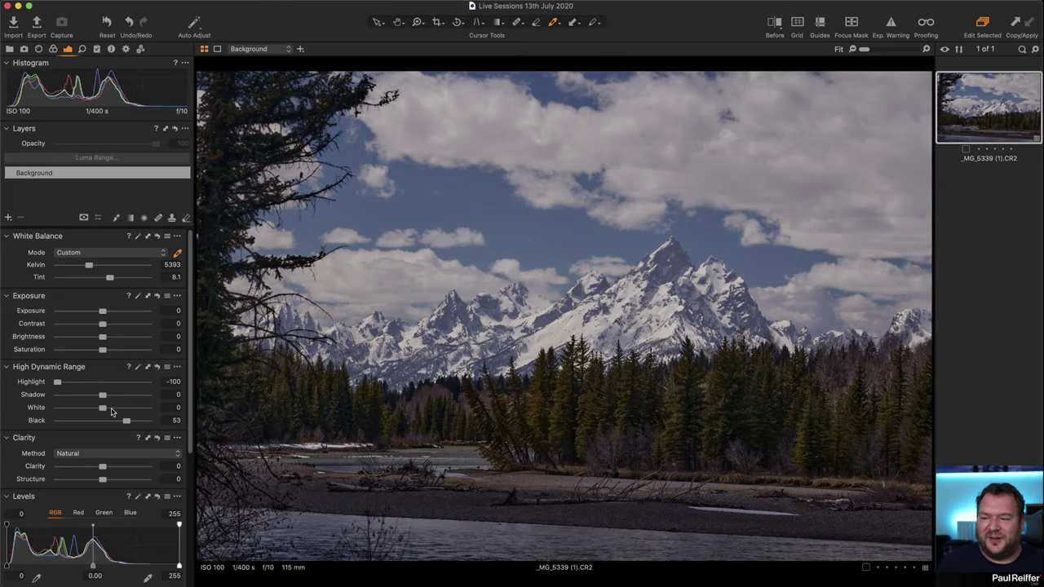
{"action": "left_click_drag", "start_coordinate": [102, 409], "coordinate": [147, 420]}
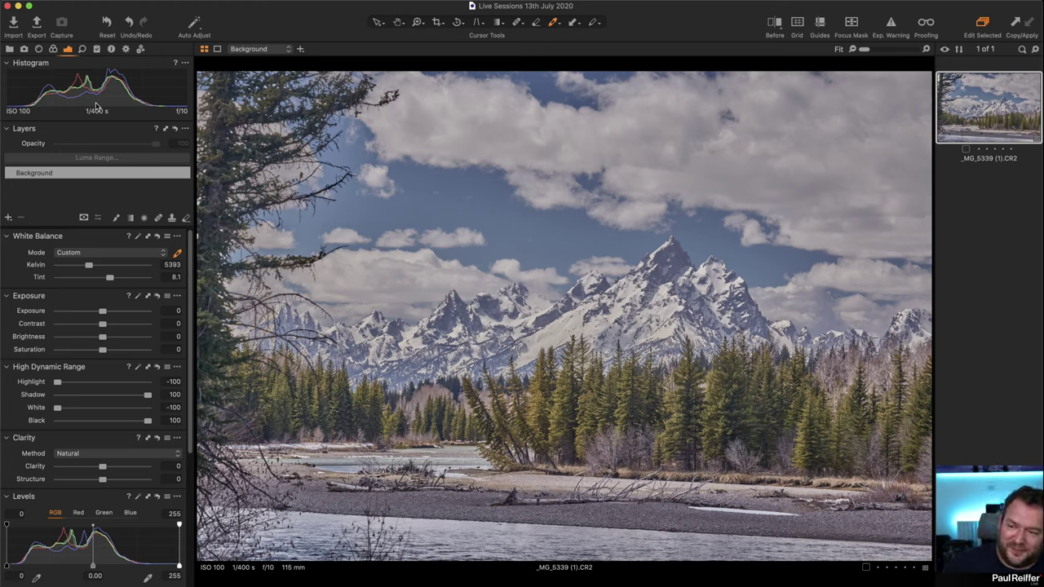
{"action": "left_click", "coordinate": [157, 367]}
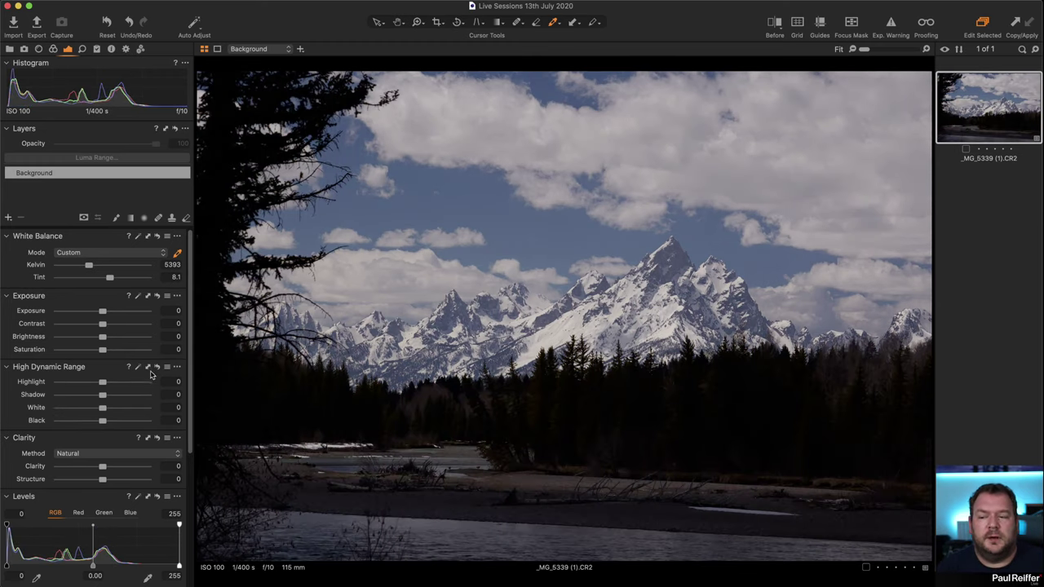
Set Black and Shadow to 20 each in High Dynamic Range and compare the photo with and without these adjustments
{"action": "left_click_drag", "start_coordinate": [101, 421], "coordinate": [113, 425]}
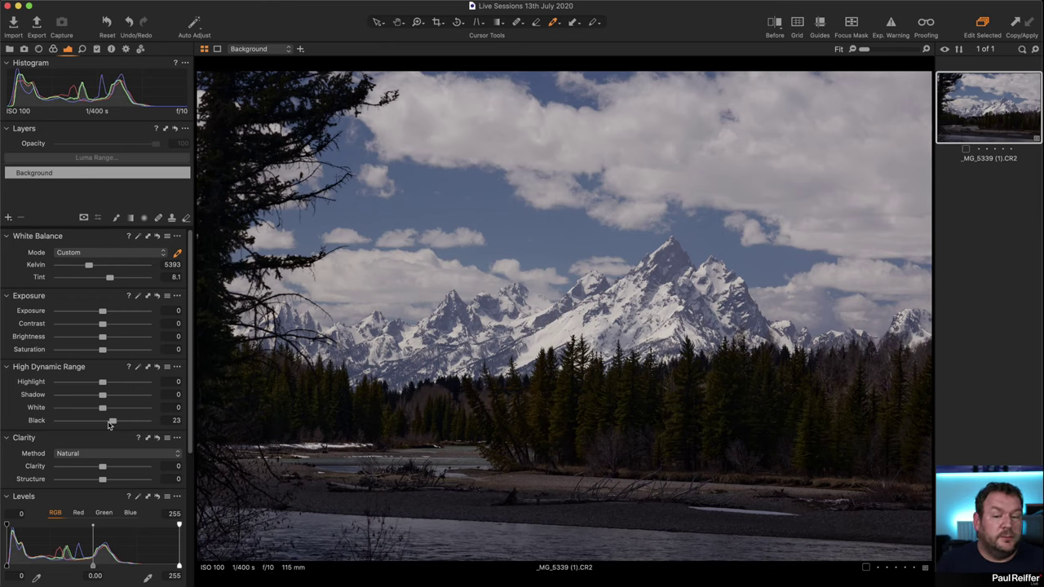
{"action": "scroll", "coordinate": [102, 432], "scroll_direction": "down", "scroll_amount": 1}
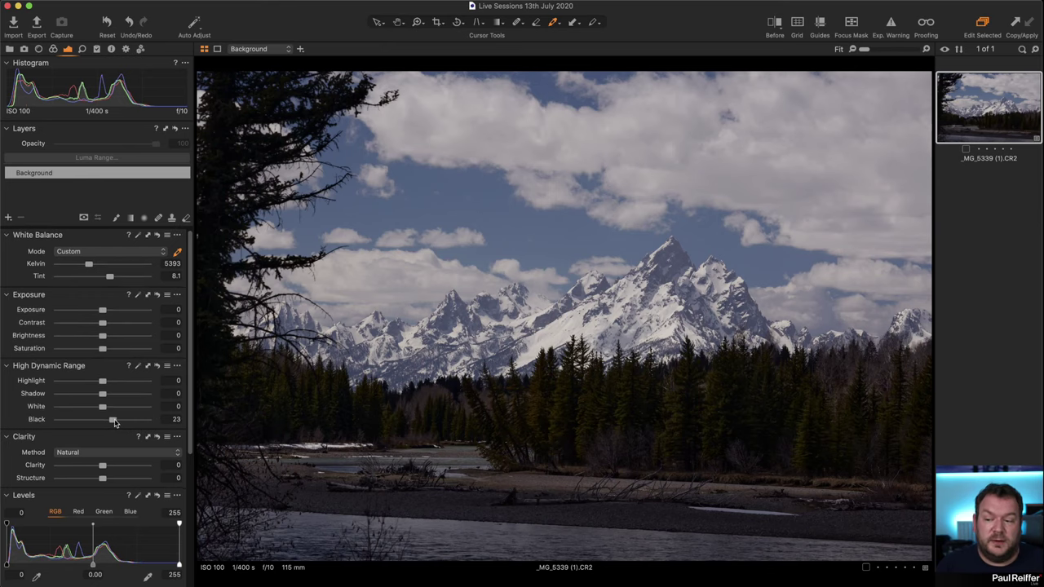
{"action": "left_click_drag", "start_coordinate": [116, 420], "coordinate": [113, 421]}
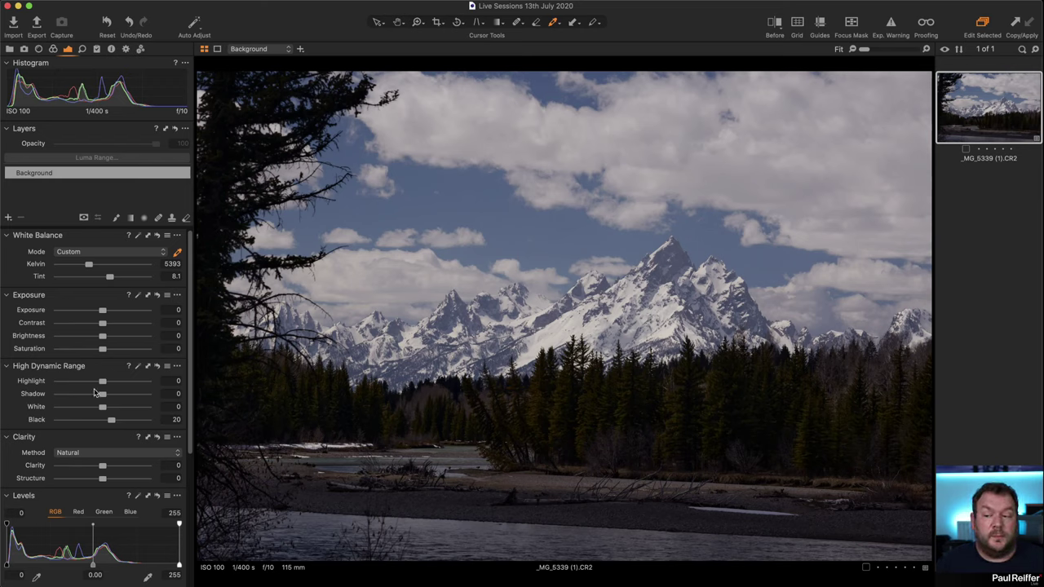
{"action": "left_click_drag", "start_coordinate": [102, 395], "coordinate": [115, 398]}
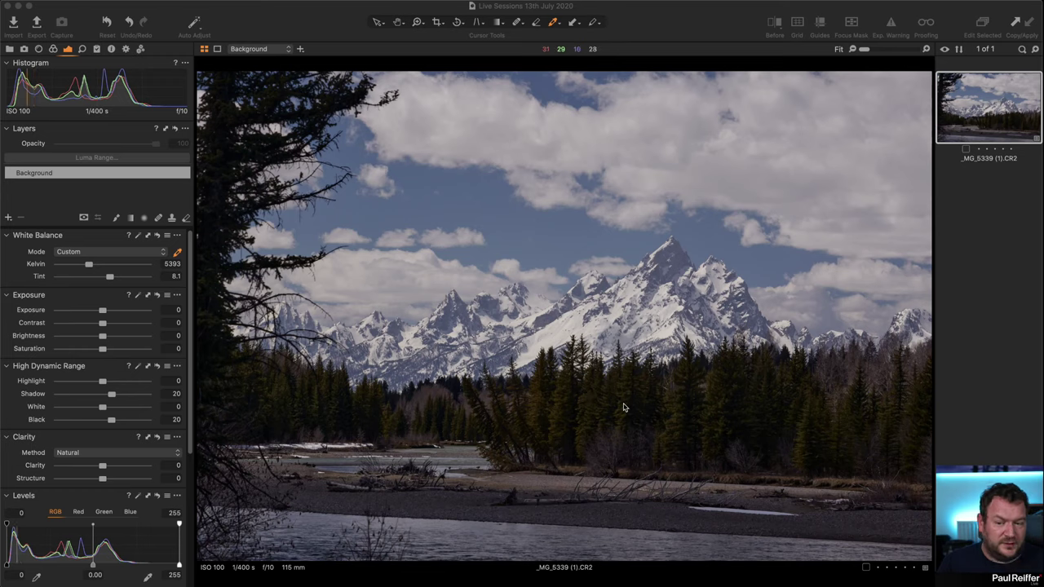
{"action": "left_click", "coordinate": [158, 365]}
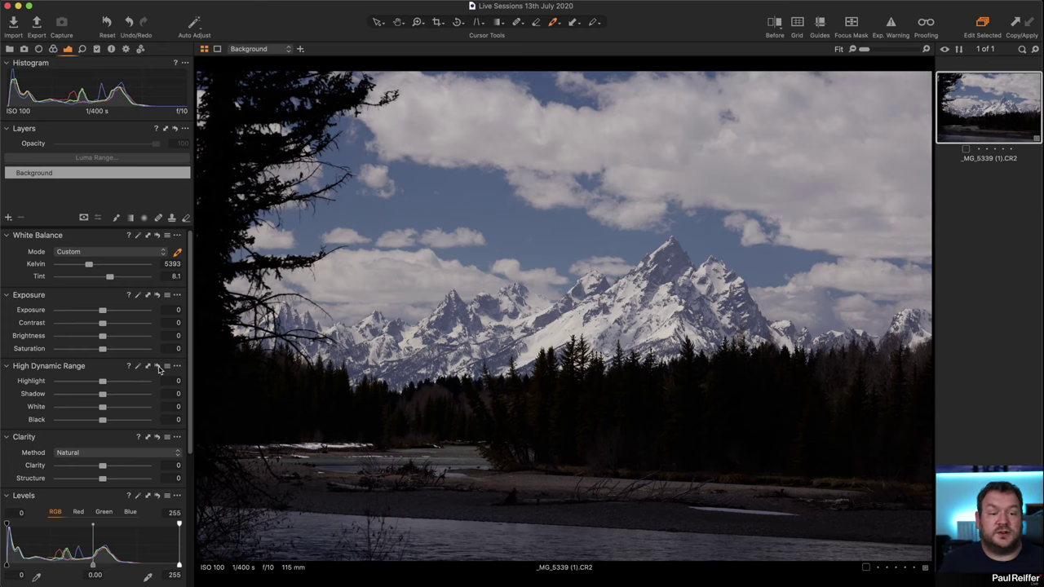
{"action": "left_click", "coordinate": [158, 367]}
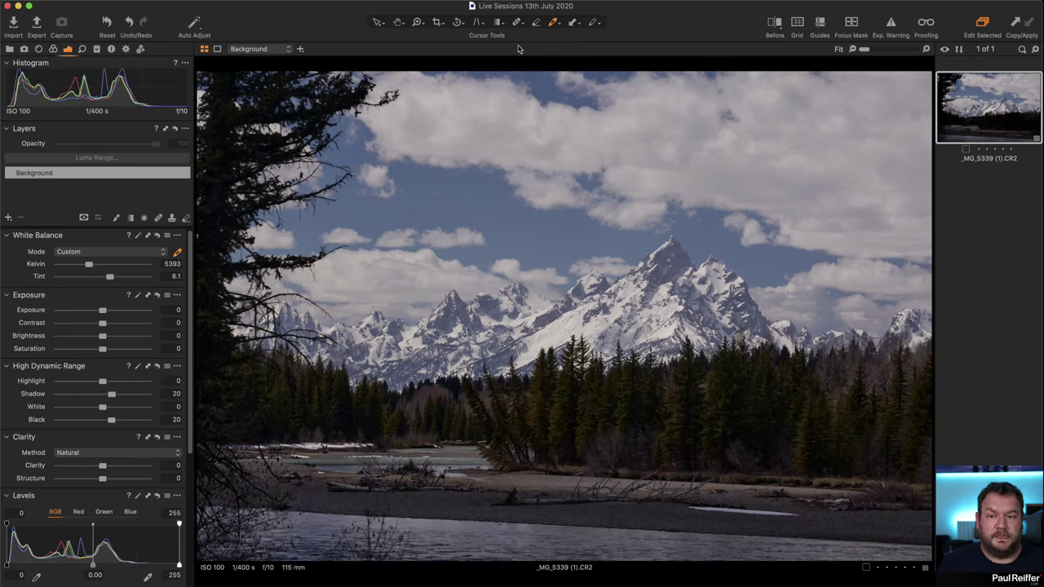
{"action": "key", "text": "super+Tab"}
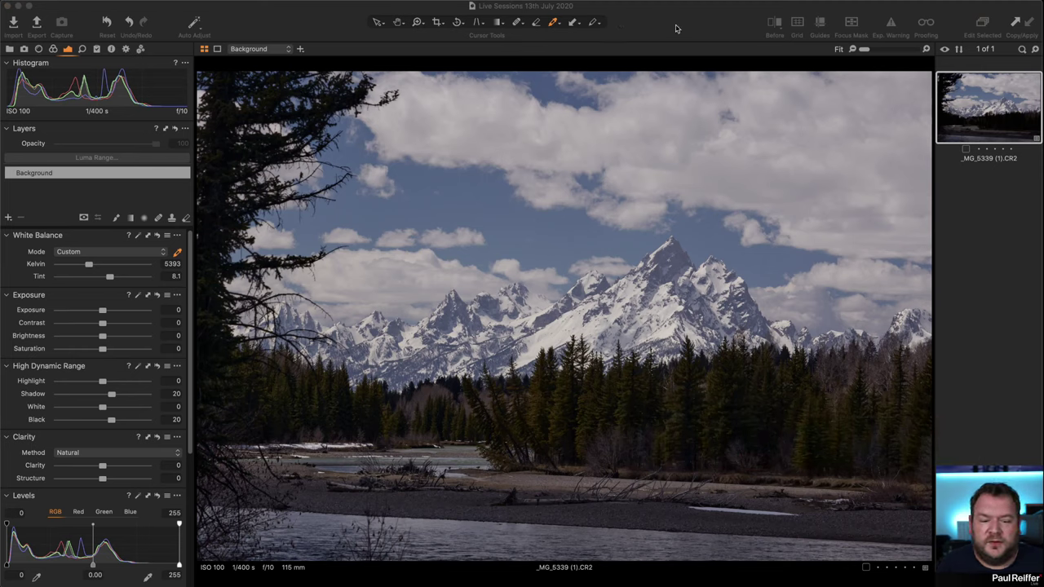
Compare the photo before and after the edits using the split view divider, and close the comparison
{"action": "left_click", "coordinate": [675, 28]}
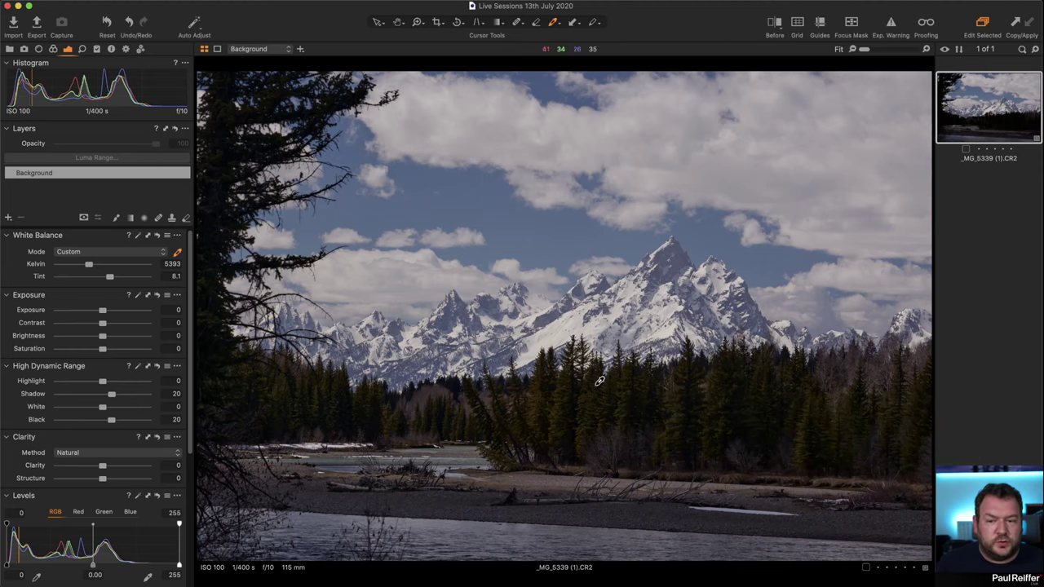
{"action": "left_click", "coordinate": [775, 25]}
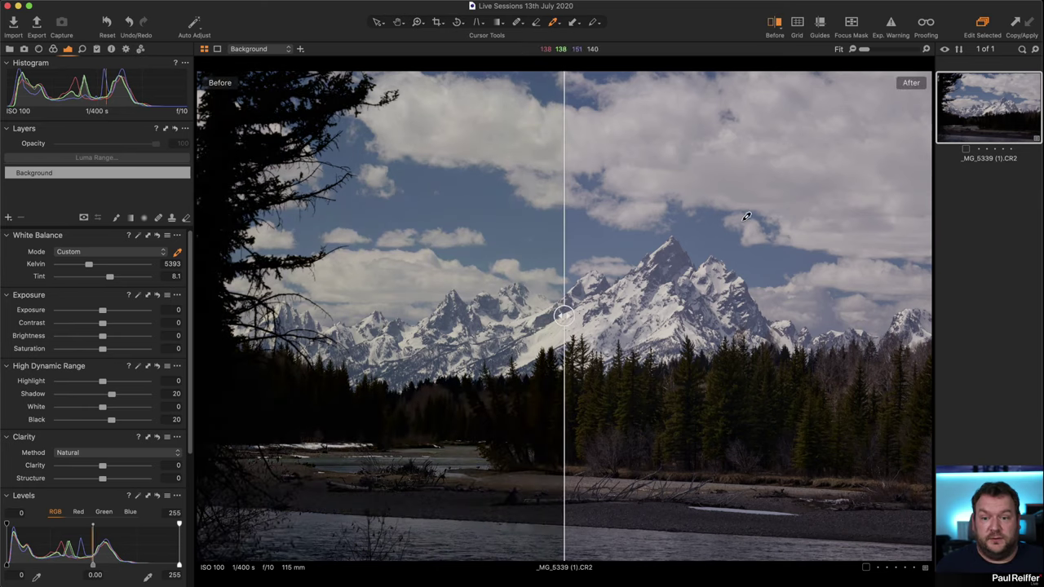
{"action": "left_click_drag", "start_coordinate": [564, 316], "coordinate": [199, 357]}
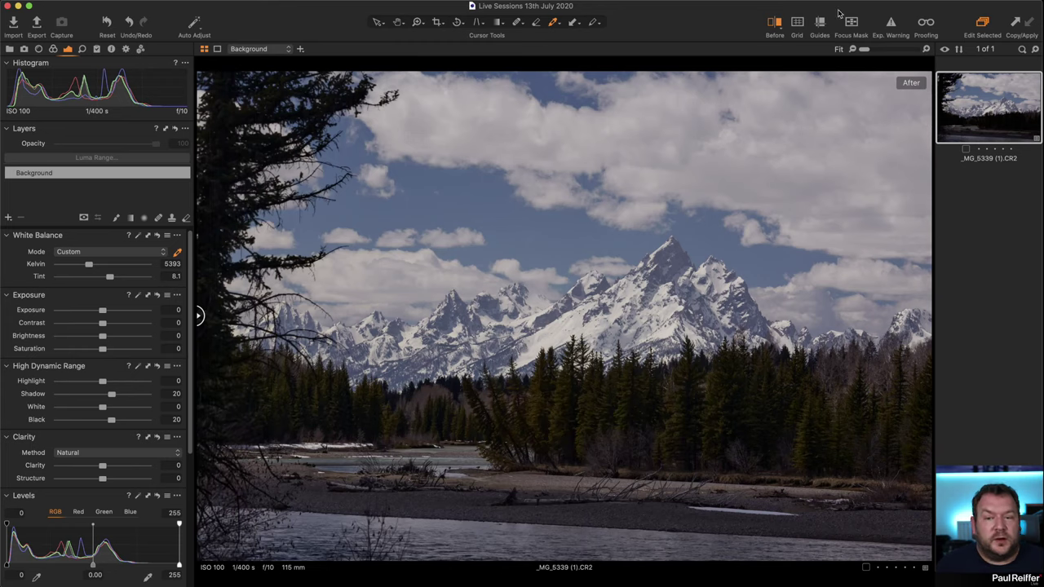
{"action": "left_click", "coordinate": [775, 33]}
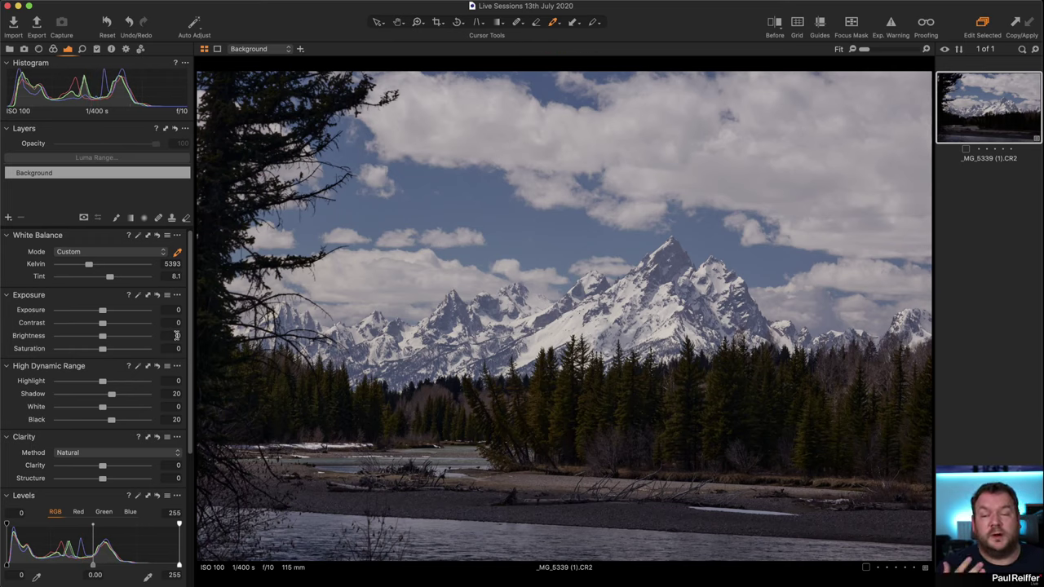
Open the beach tree photo from the first user collection and show its exposure tools
{"action": "scroll", "coordinate": [150, 498], "scroll_direction": "down", "scroll_amount": 3}
{"action": "scroll", "coordinate": [150, 498], "scroll_direction": "down", "scroll_amount": 10}
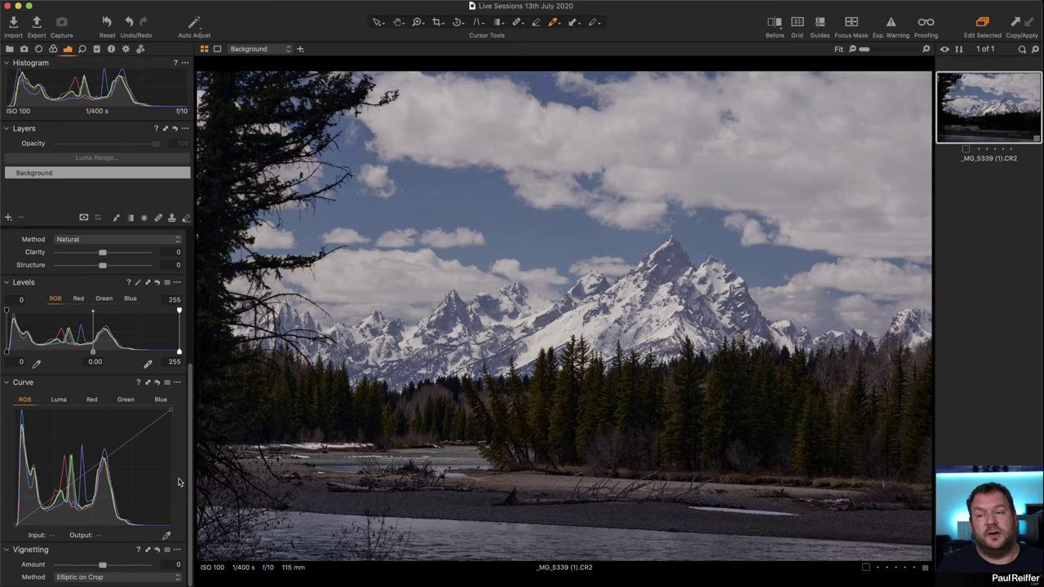
{"action": "left_click", "coordinate": [10, 49]}
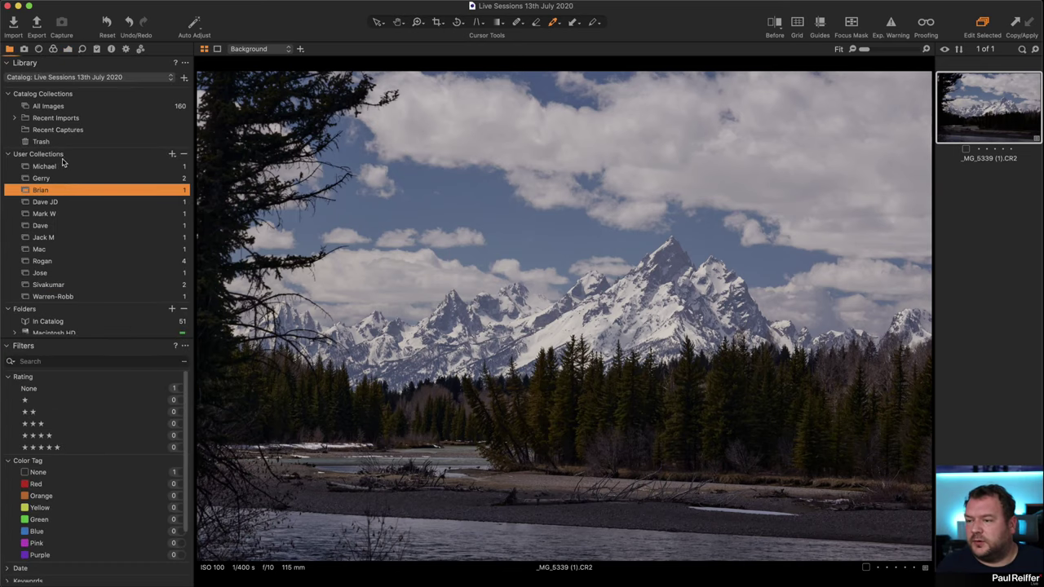
{"action": "left_click", "coordinate": [44, 165]}
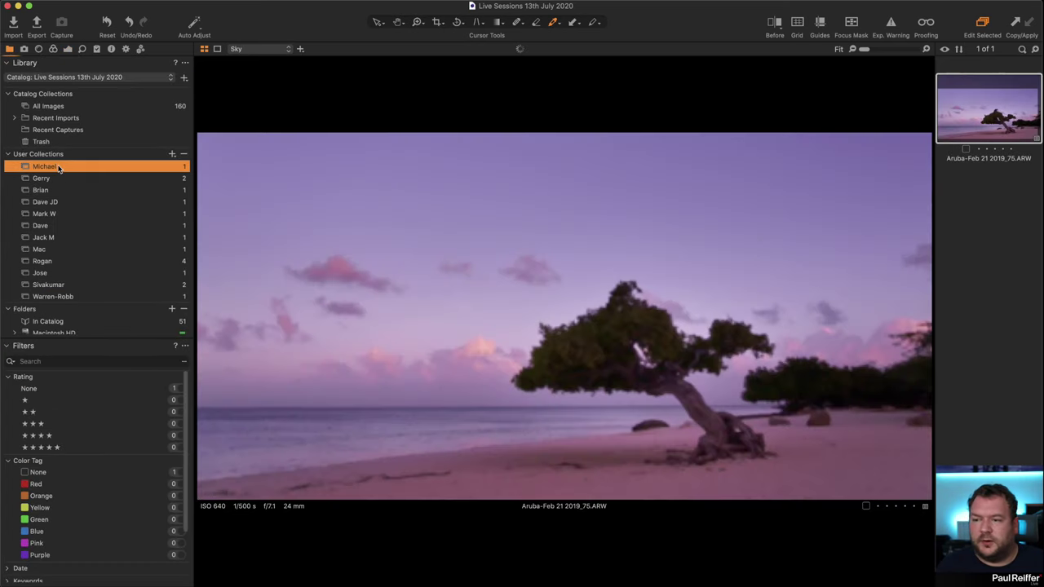
{"action": "left_click", "coordinate": [68, 49]}
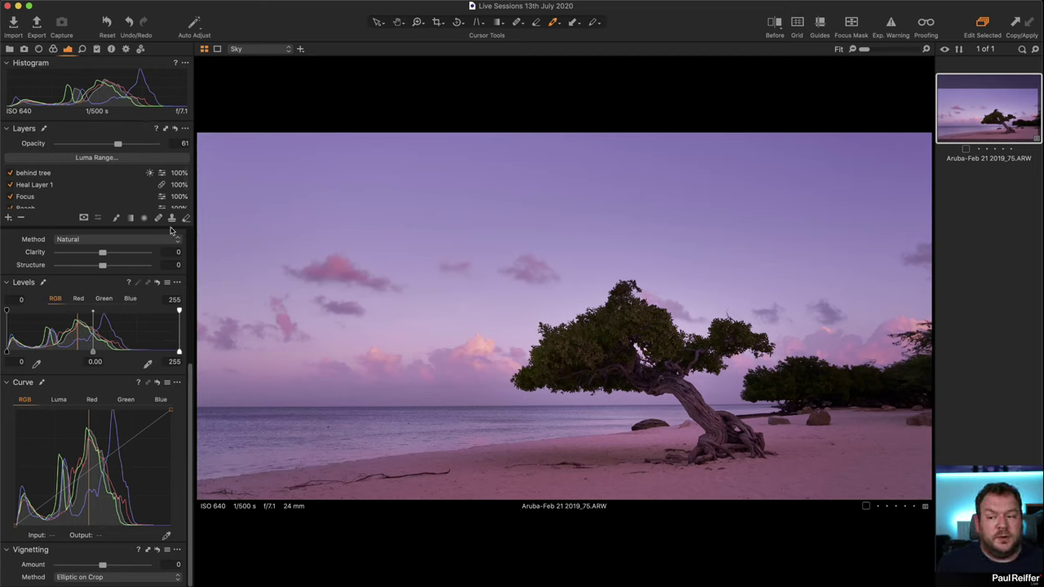
Try the beach photo's RGB Levels white point at 211 on the Sky layer and 198 on the Background layer, restoring each
{"action": "left_click_drag", "start_coordinate": [180, 356], "coordinate": [148, 359]}
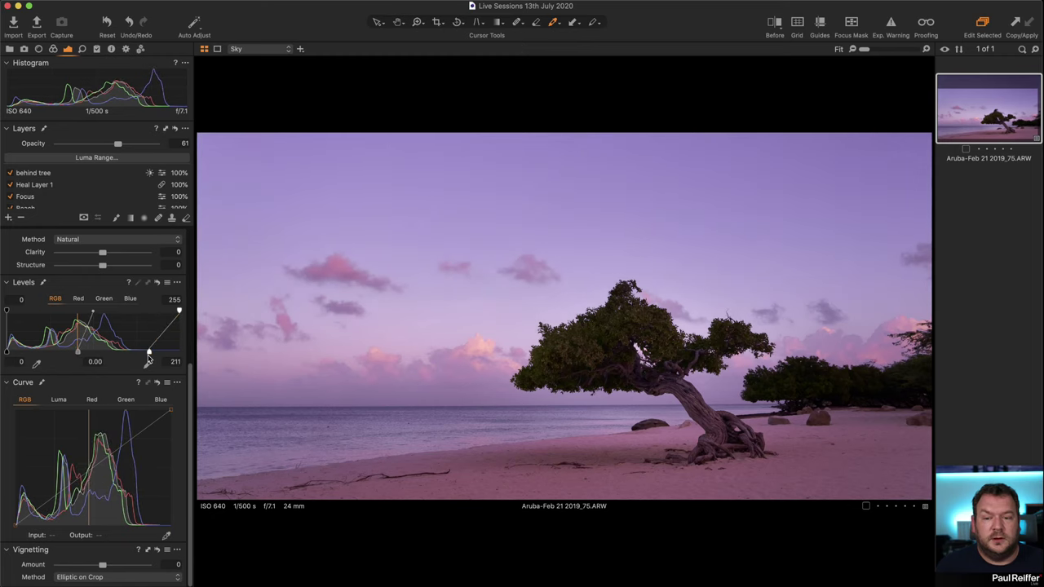
{"action": "left_click", "coordinate": [181, 352]}
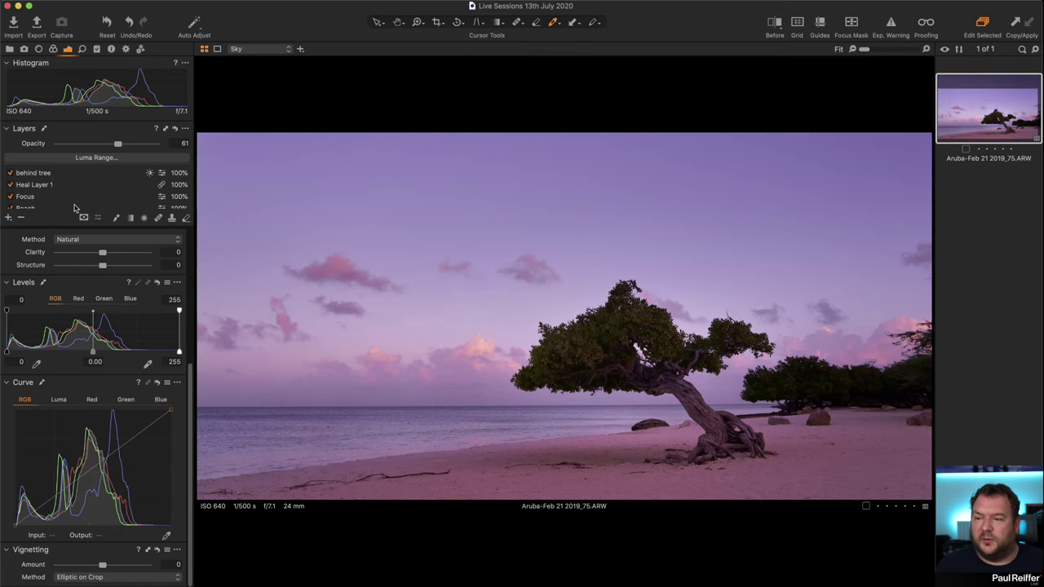
{"action": "scroll", "coordinate": [57, 199], "scroll_direction": "down", "scroll_amount": 2}
{"action": "left_click", "coordinate": [57, 204]}
{"action": "left_click_drag", "start_coordinate": [179, 352], "coordinate": [138, 350]}
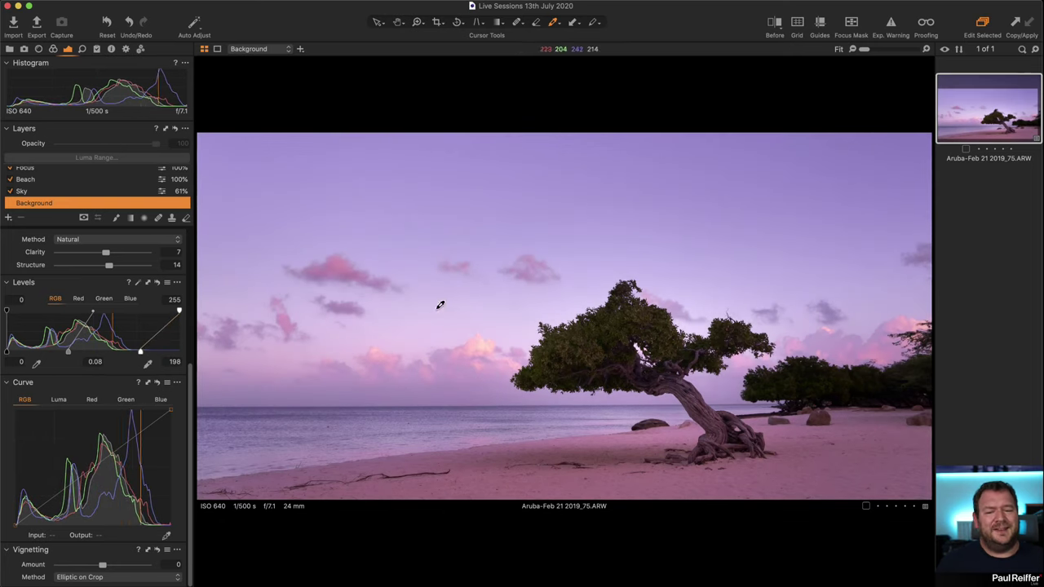
{"action": "left_click", "coordinate": [545, 253]}
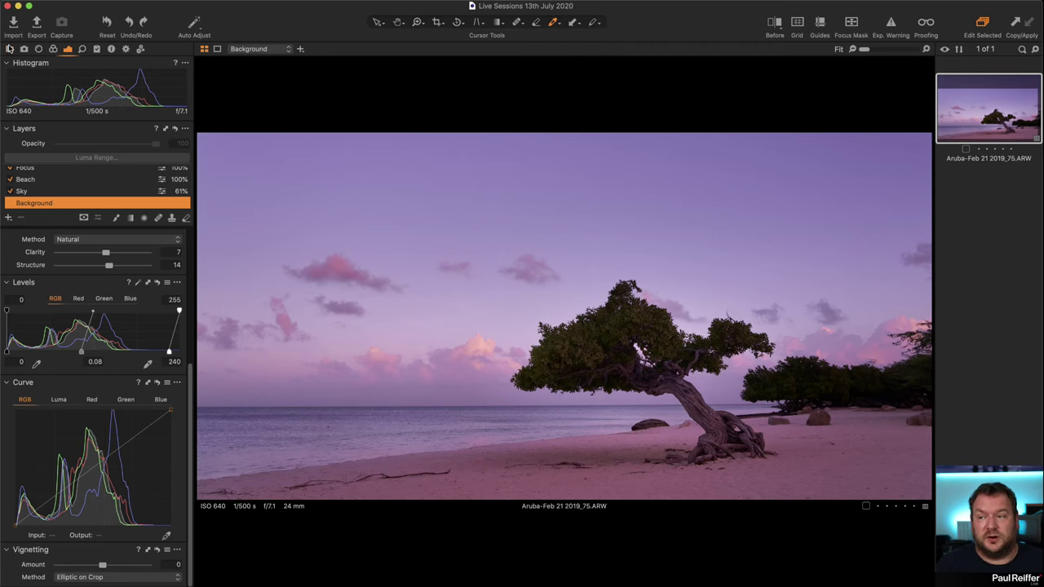
Return to the mountain photo and try its RGB Levels white point at 203 before setting it to 245
{"action": "left_click", "coordinate": [9, 48]}
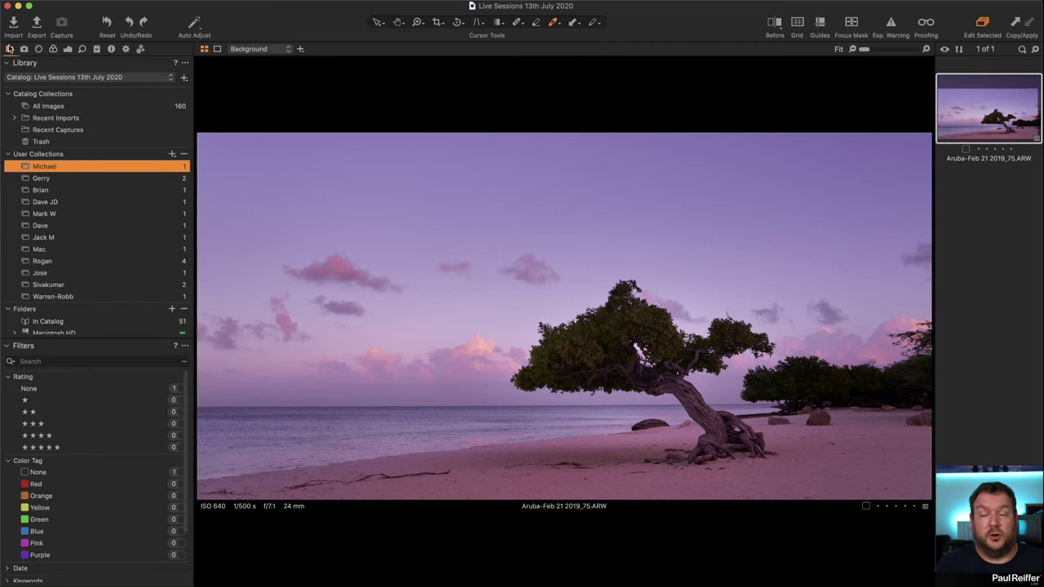
{"action": "left_click", "coordinate": [54, 191]}
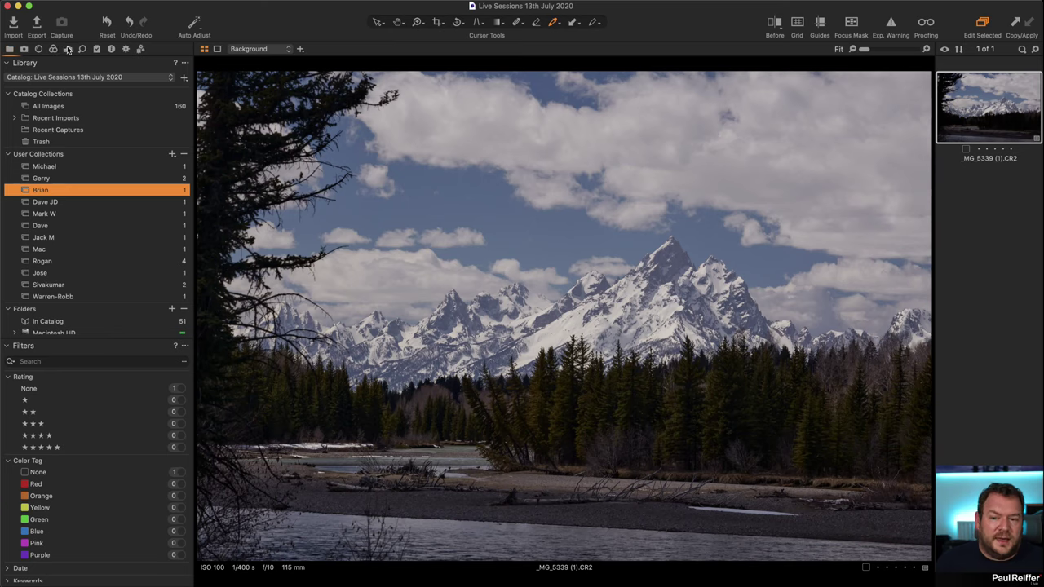
{"action": "left_click", "coordinate": [67, 49]}
{"action": "left_click_drag", "start_coordinate": [179, 352], "coordinate": [143, 351]}
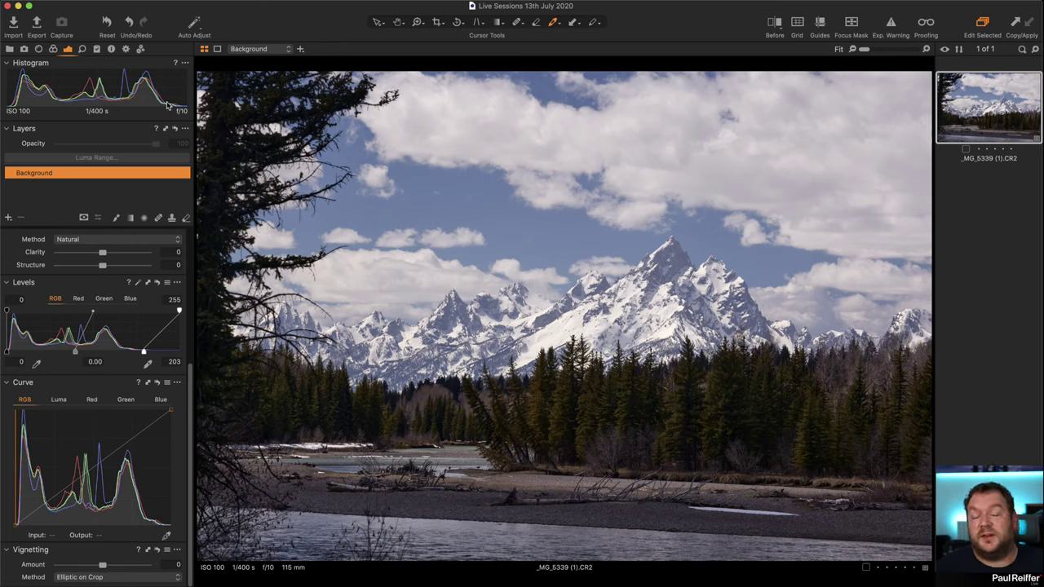
{"action": "left_click_drag", "start_coordinate": [144, 357], "coordinate": [171, 354]}
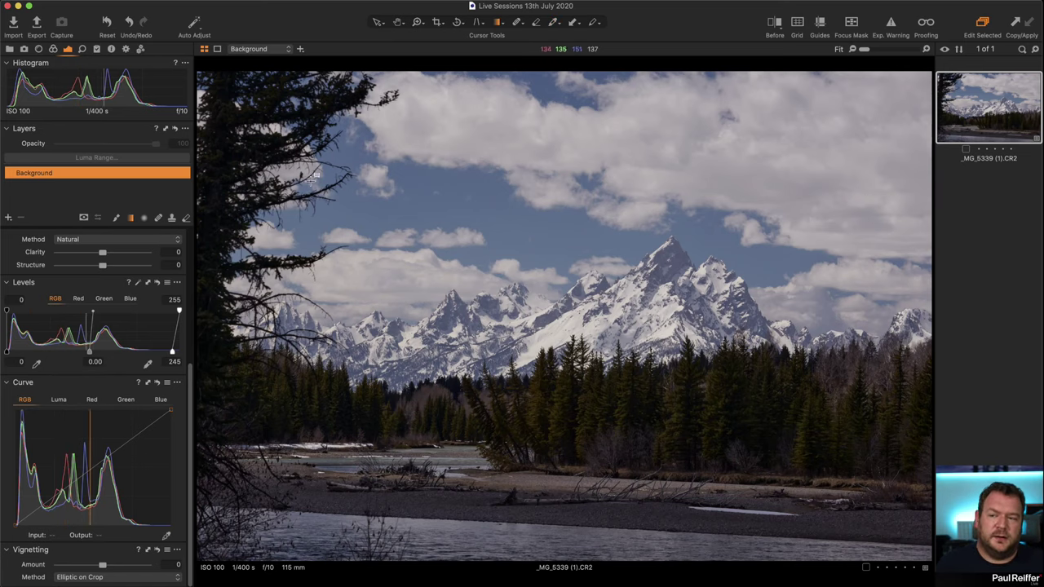
Draw a slightly tilted linear gradient mask covering the sky and fading out across the mountains and treetops, and check its mask
{"action": "left_click_drag", "start_coordinate": [607, 306], "coordinate": [607, 393]}
{"action": "key", "text": "m"}
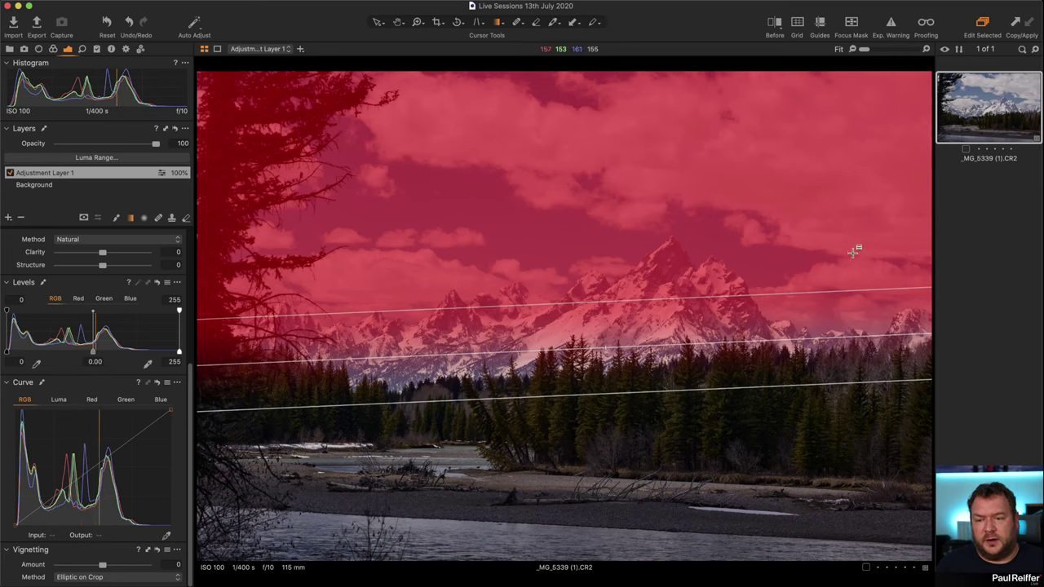
{"action": "key", "text": "m"}
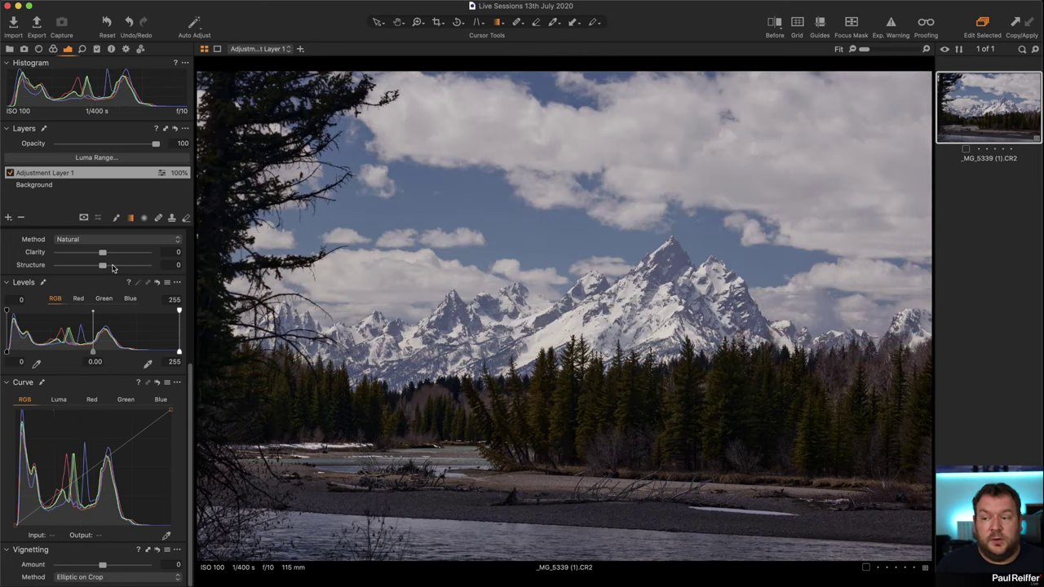
Set Clarity to 37 with the Natural method on the sky gradient layer
{"action": "scroll", "coordinate": [114, 277], "scroll_direction": "up", "scroll_amount": 5}
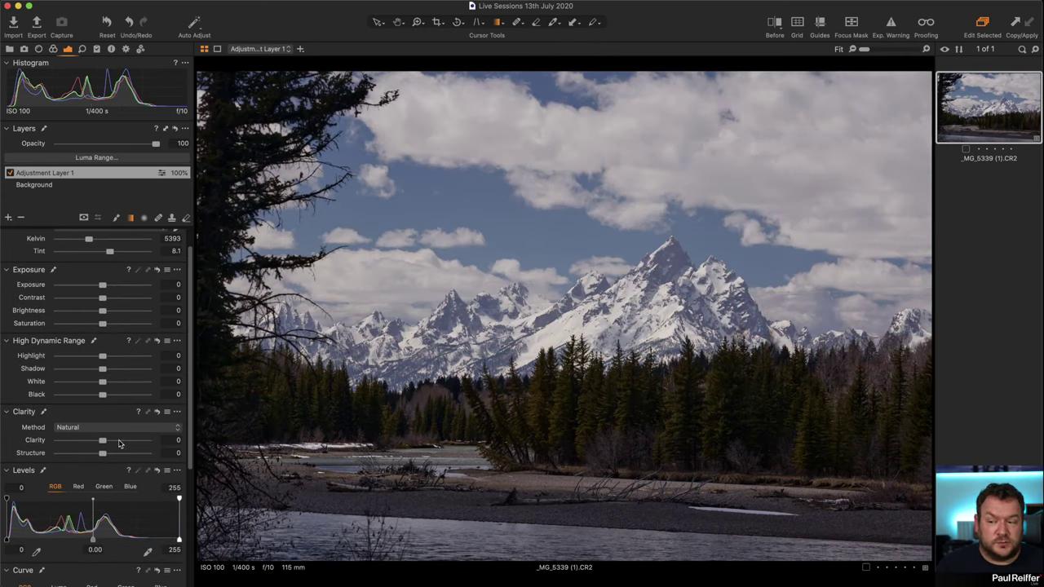
{"action": "left_click_drag", "start_coordinate": [117, 441], "coordinate": [119, 440]}
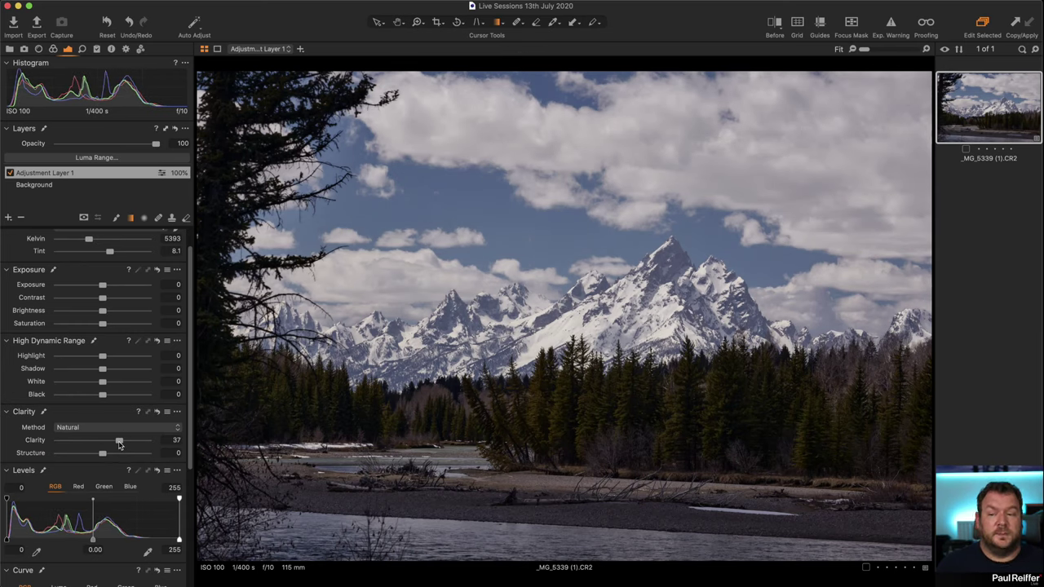
{"action": "left_click", "coordinate": [157, 413]}
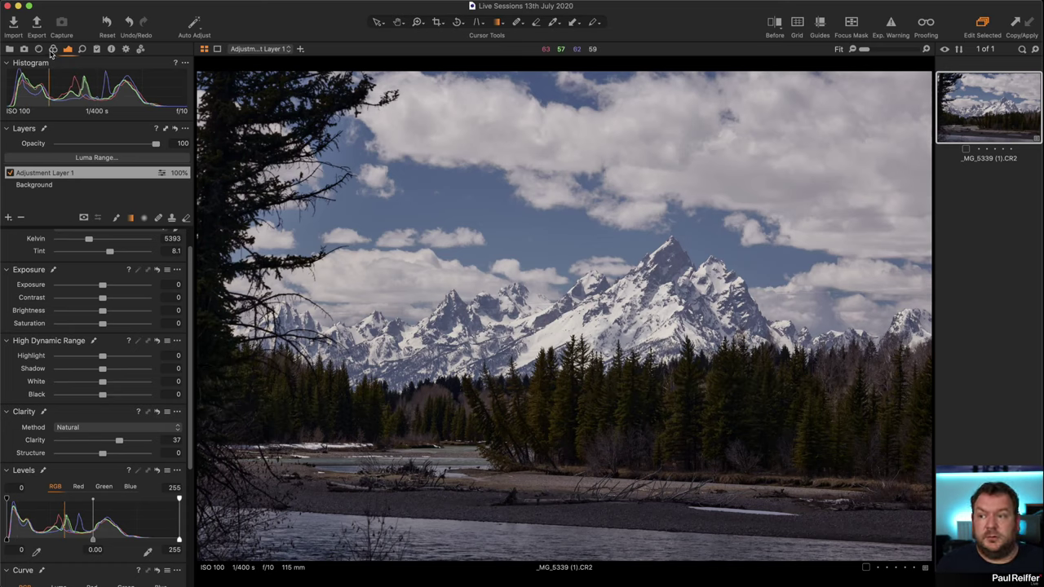
Sample the blue sky in the Color Editor and set the blue range to Saturation 10.1 and Lightness -21.9
{"action": "key", "text": "super+alt+4"}
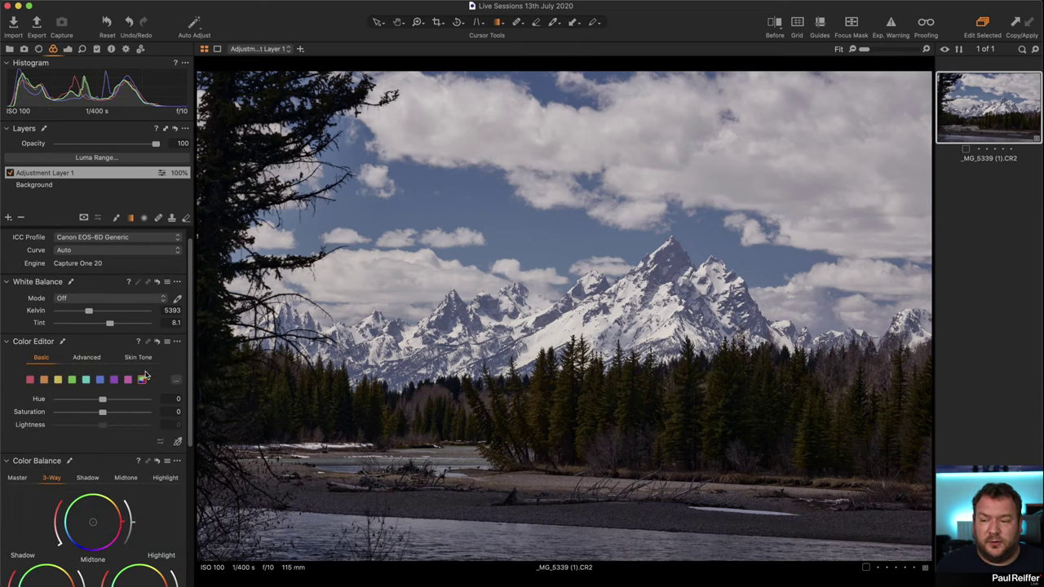
{"action": "left_click", "coordinate": [176, 441]}
{"action": "left_click", "coordinate": [562, 247]}
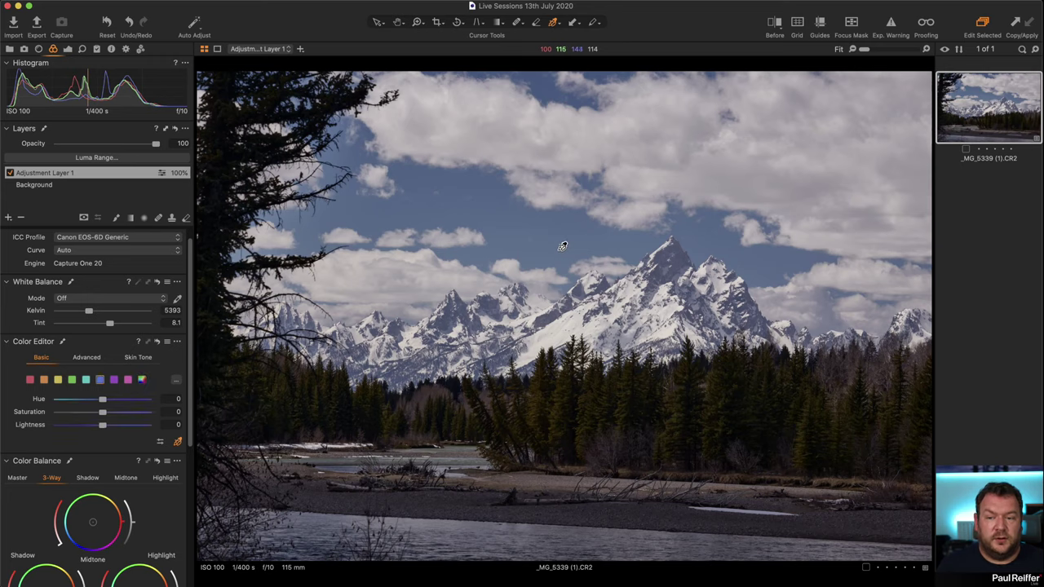
{"action": "mouse_move", "coordinate": [102, 425]}
{"action": "left_mouse_down"}
{"action": "mouse_move", "coordinate": [87, 425]}
{"action": "mouse_move", "coordinate": [110, 415]}
{"action": "mouse_move", "coordinate": [44, 429]}
{"action": "mouse_move", "coordinate": [82, 426]}
{"action": "left_mouse_up"}
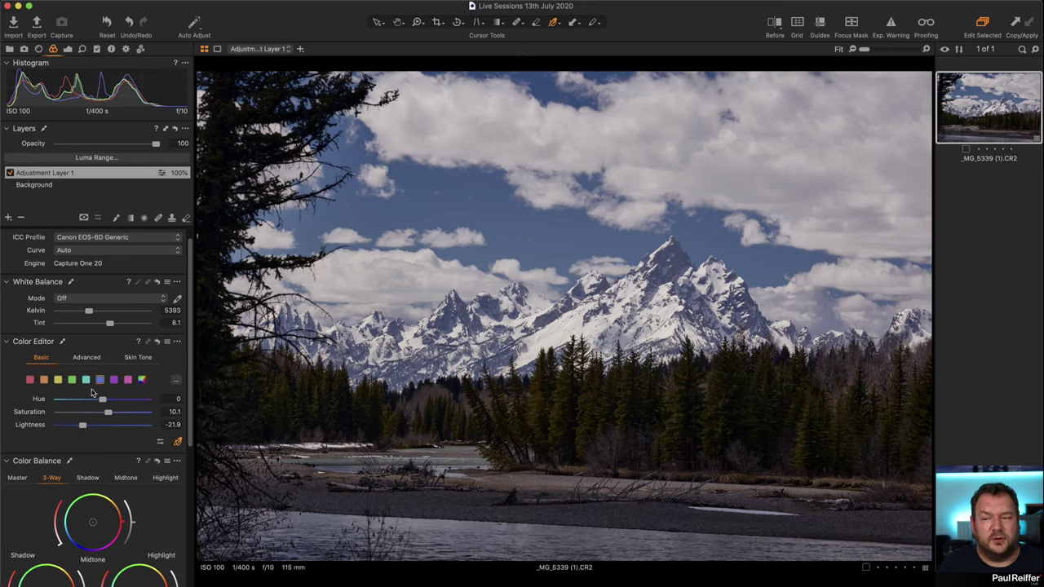
{"action": "scroll", "coordinate": [94, 371], "scroll_direction": "up", "scroll_amount": 1}
{"action": "scroll", "coordinate": [96, 350], "scroll_direction": "down", "scroll_amount": 1}
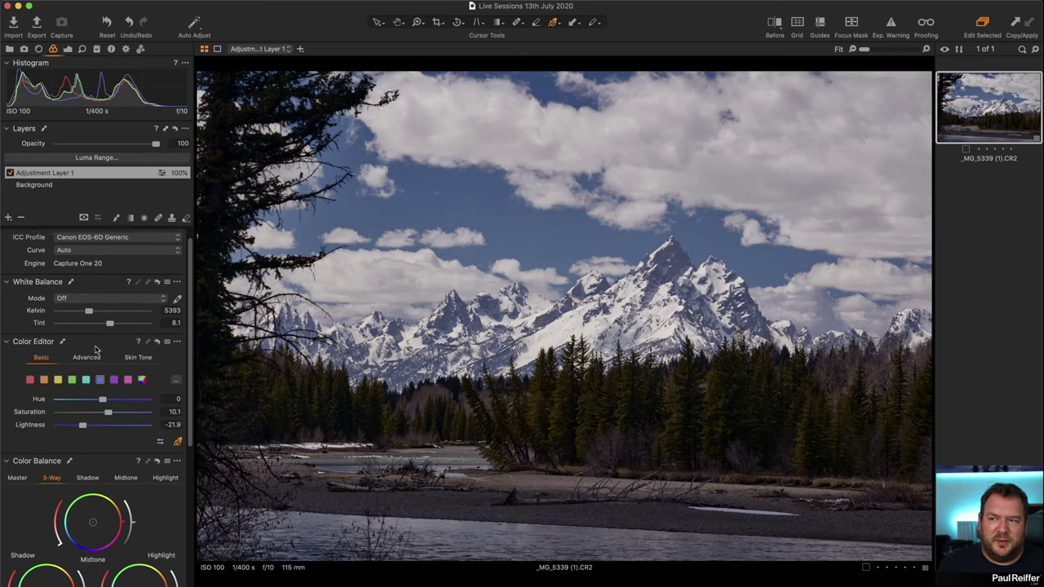
{"action": "scroll", "coordinate": [95, 349], "scroll_direction": "down", "scroll_amount": 1}
Set Structure to 43 on the sky gradient layer and inspect the mountain ridges and peaks at 400% zoom
{"action": "left_click", "coordinate": [69, 50]}
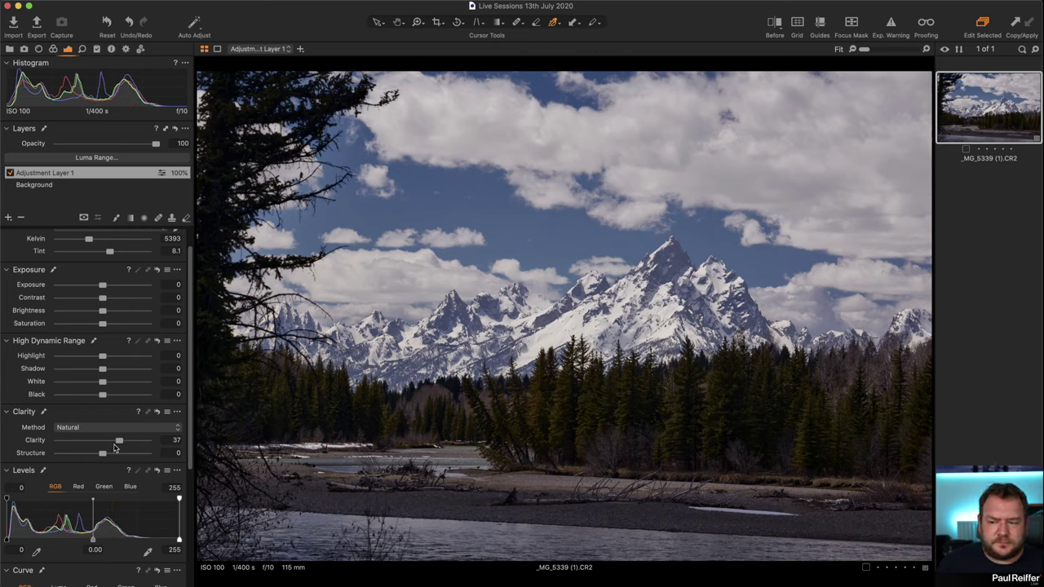
{"action": "key", "text": "z"}
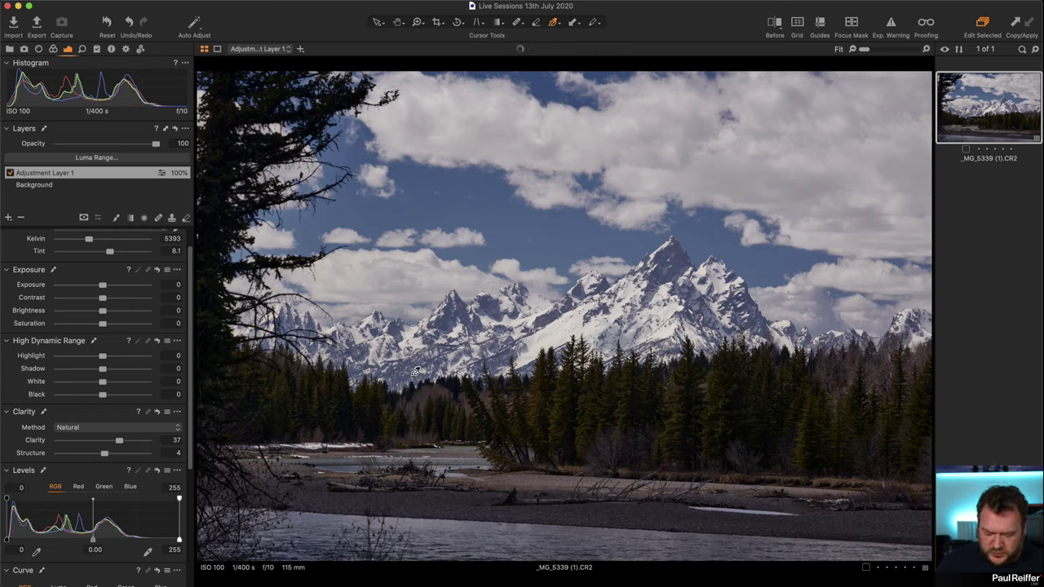
{"action": "left_click", "coordinate": [501, 377]}
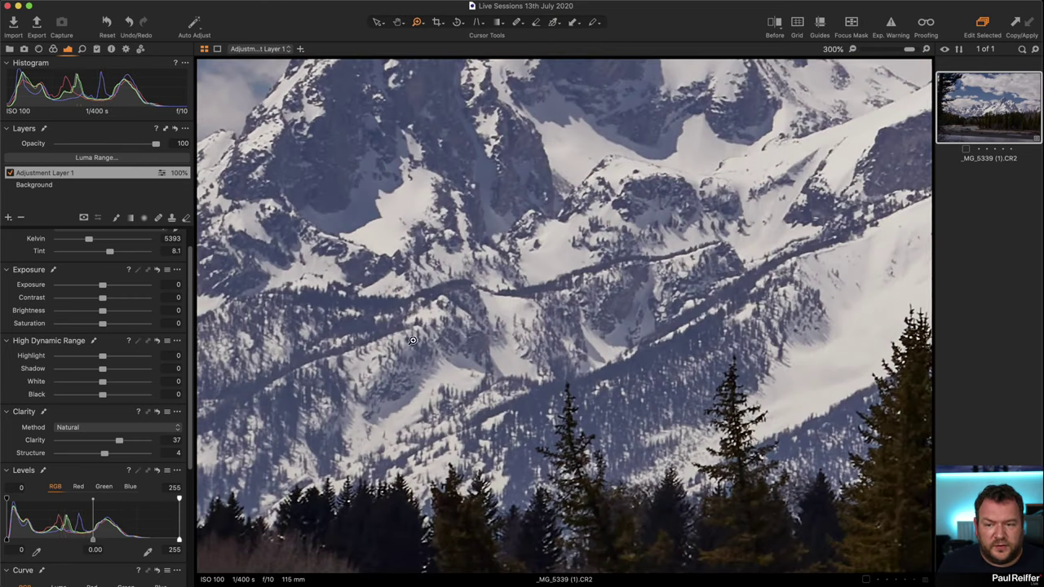
{"action": "left_click", "coordinate": [497, 328]}
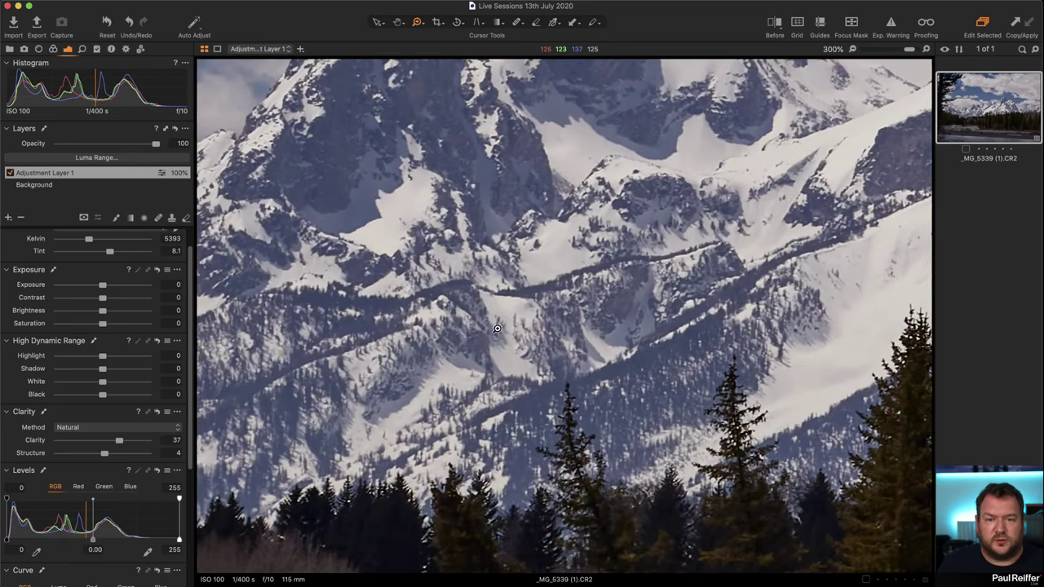
{"action": "left_click", "coordinate": [550, 303]}
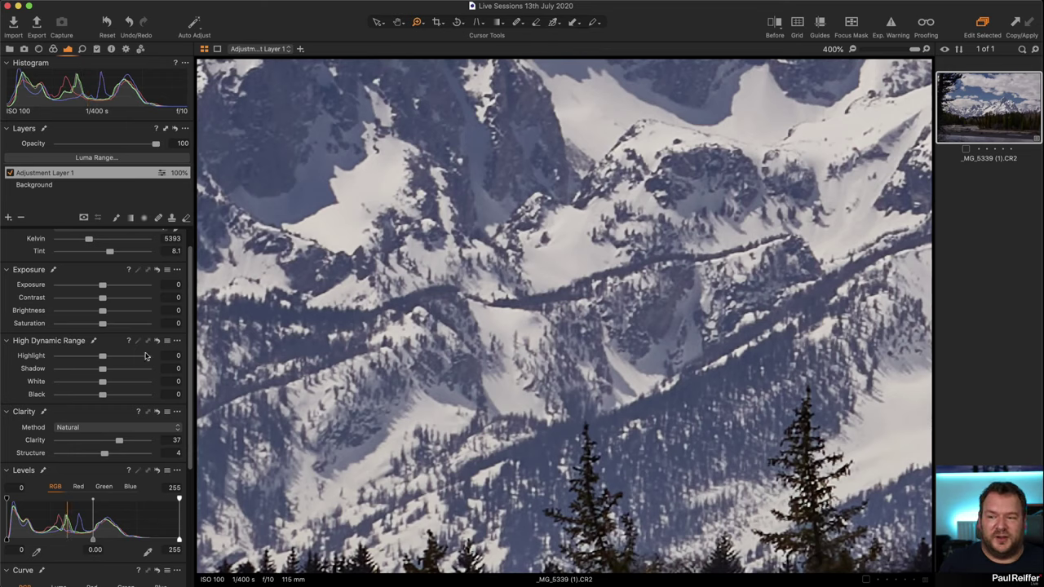
{"action": "left_click_drag", "start_coordinate": [105, 455], "coordinate": [121, 455]}
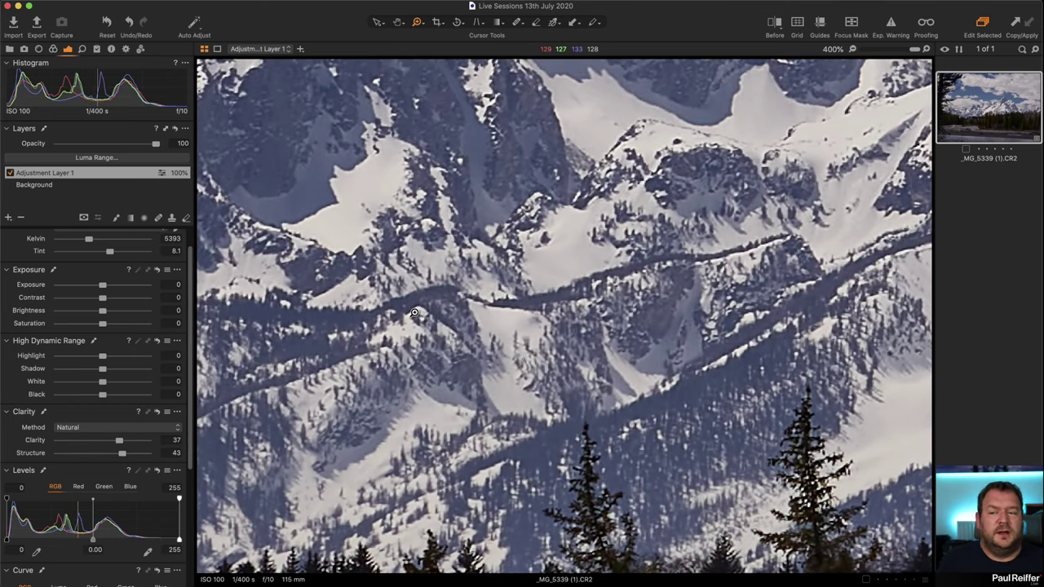
{"action": "left_click_drag", "start_coordinate": [491, 258], "coordinate": [447, 430]}
{"action": "scroll", "coordinate": [447, 430], "scroll_direction": "up", "scroll_amount": 10}
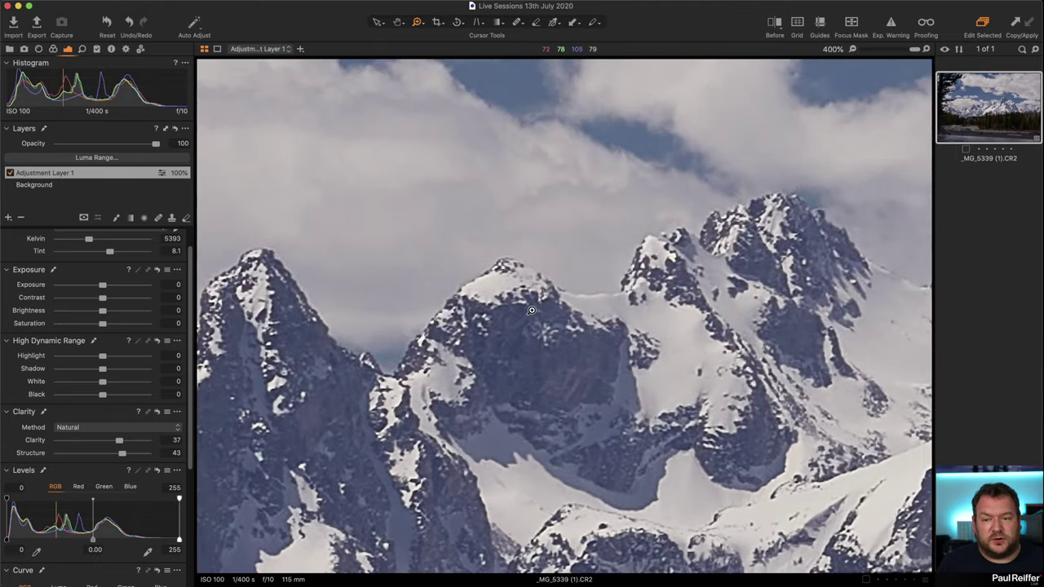
{"action": "scroll", "coordinate": [317, 390], "scroll_direction": "down", "scroll_amount": 10}
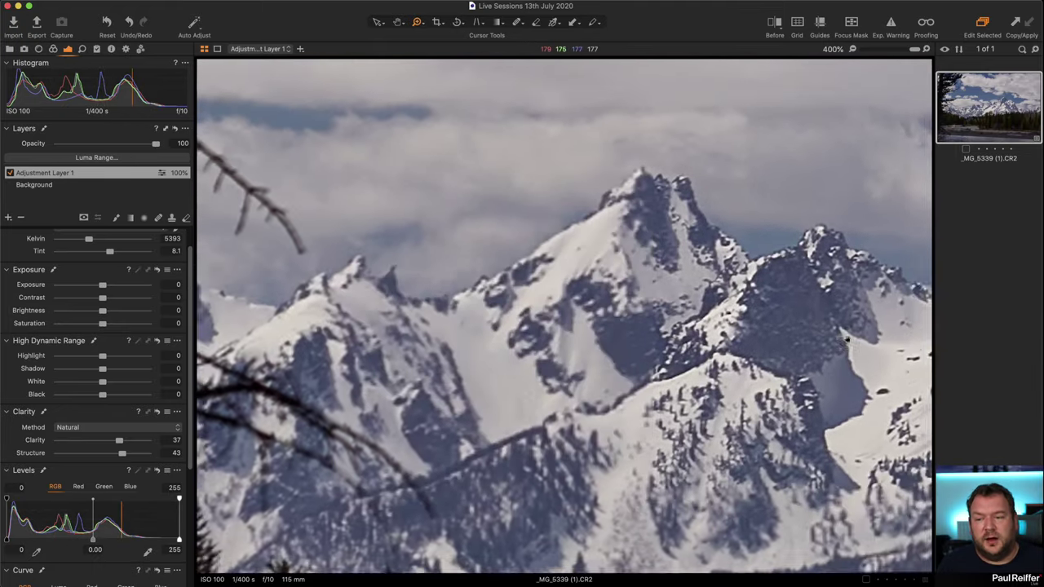
{"action": "scroll", "coordinate": [821, 288], "scroll_direction": "up", "scroll_amount": 10}
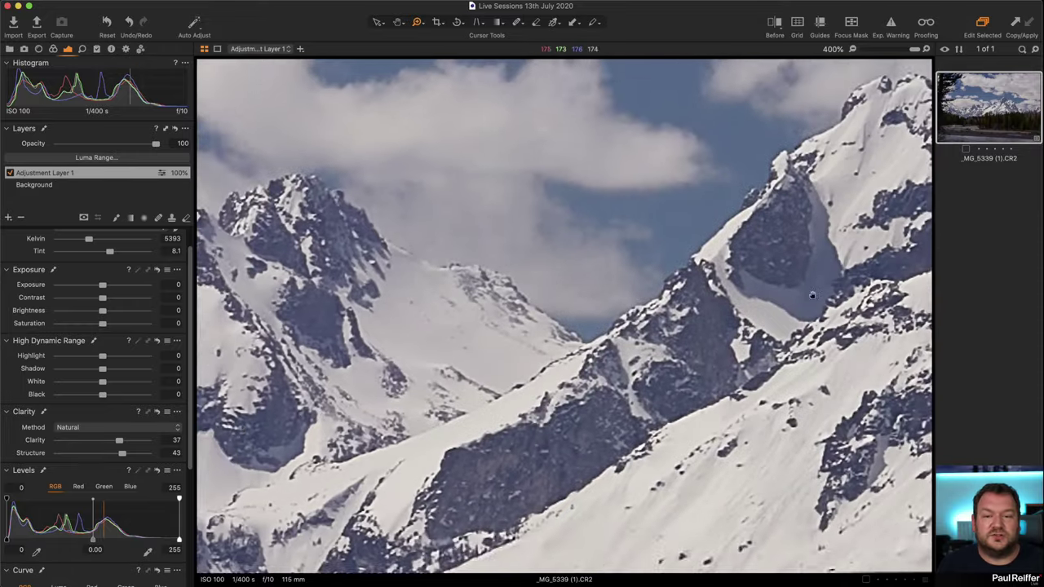
{"action": "scroll", "coordinate": [656, 371], "scroll_direction": "left", "scroll_amount": 5}
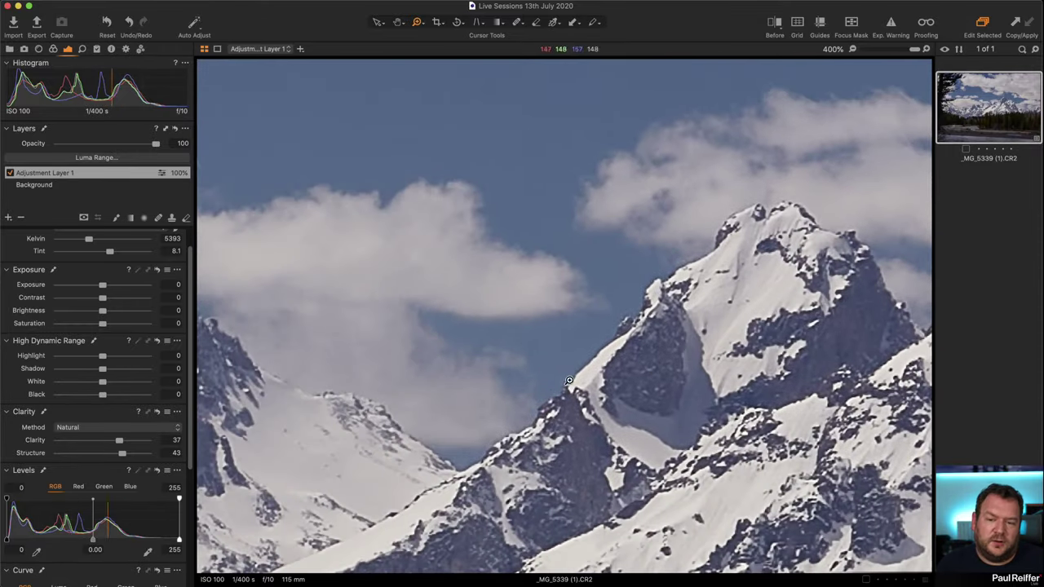
Reduce the sky gradient layer's Clarity to 28 and Structure to 17, and set its white balance Tint to 10.1
{"action": "mouse_move", "coordinate": [117, 454]}
{"action": "left_mouse_down"}
{"action": "mouse_move", "coordinate": [109, 454]}
{"action": "mouse_move", "coordinate": [116, 441]}
{"action": "mouse_move", "coordinate": [109, 457]}
{"action": "left_mouse_up"}
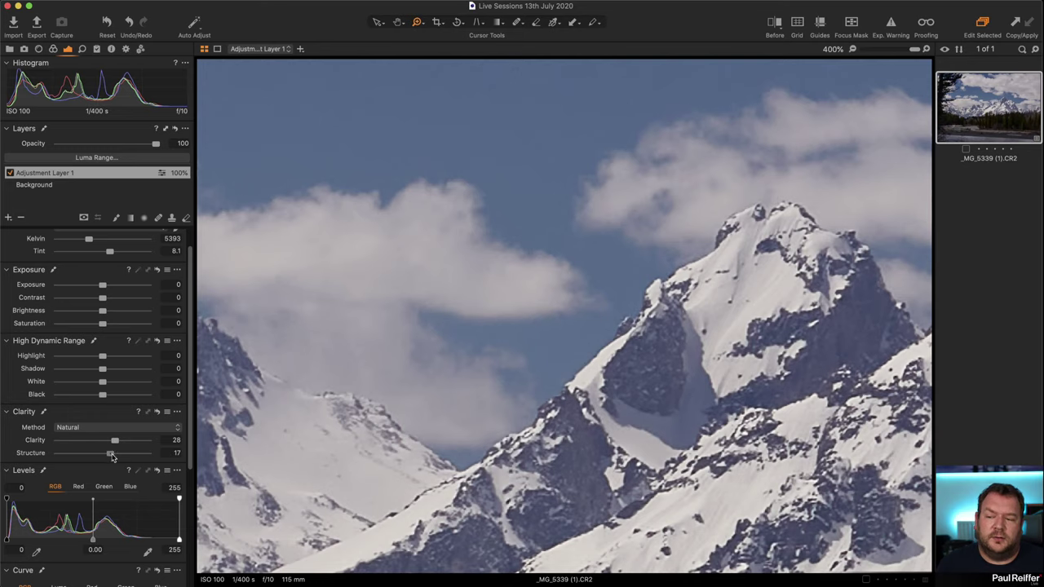
{"action": "key", "text": "super+0"}
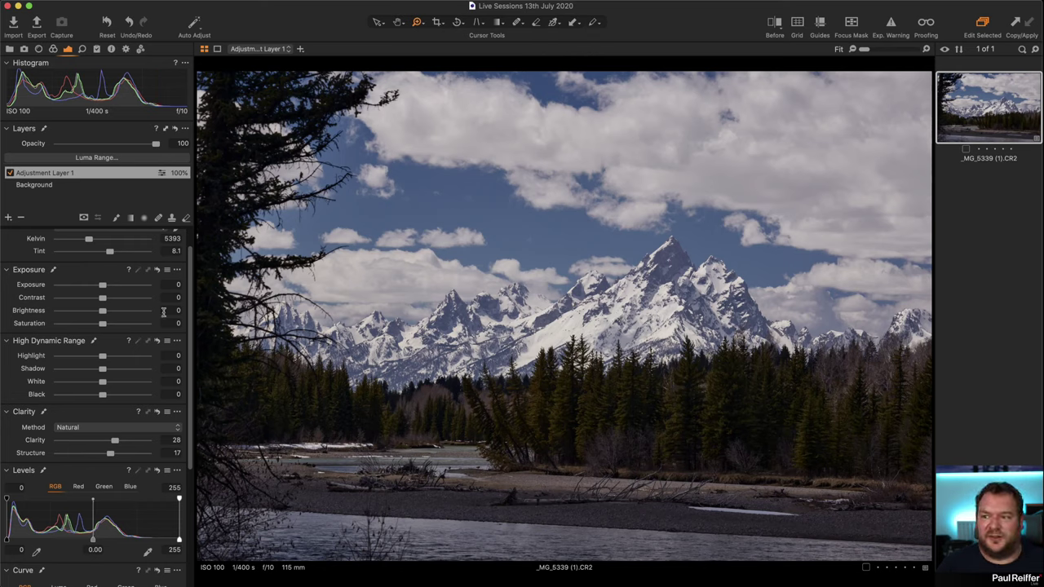
{"action": "scroll", "coordinate": [93, 303], "scroll_direction": "up", "scroll_amount": 2}
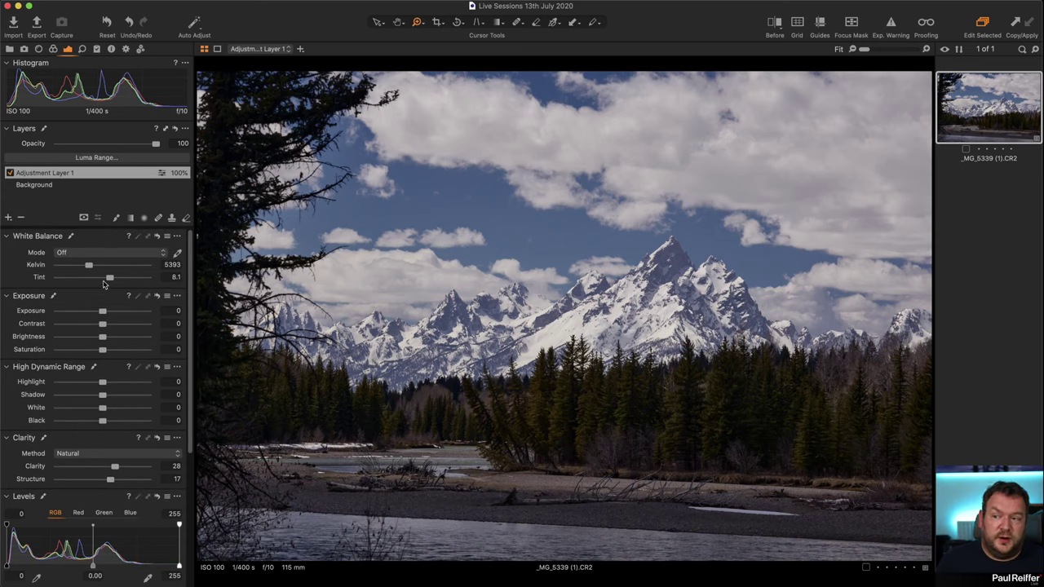
{"action": "left_click_drag", "start_coordinate": [110, 279], "coordinate": [111, 280]}
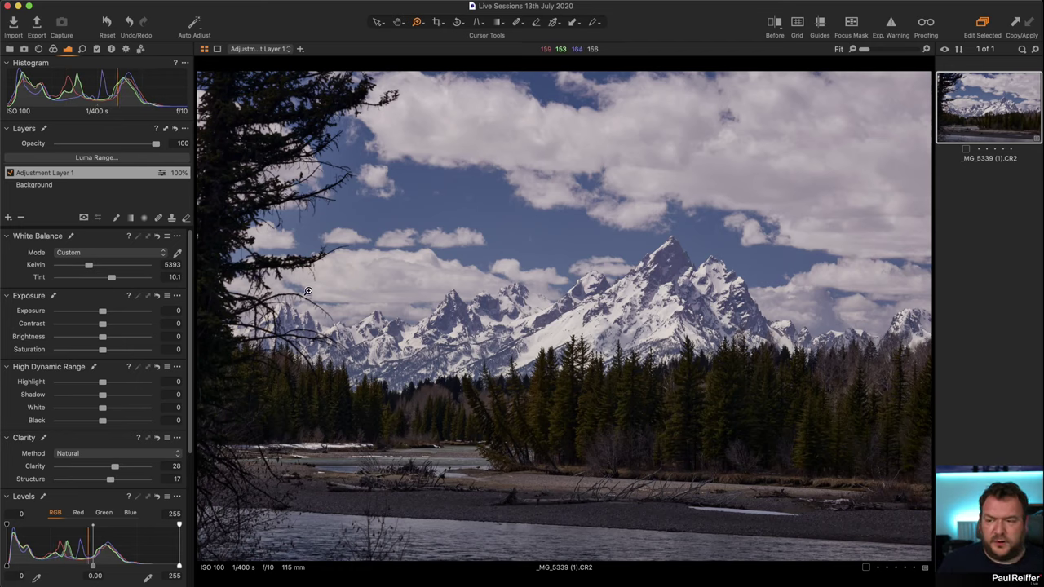
Rename the sky gradient layer to Sky and add a new adjustment layer named Mountain
{"action": "double_click", "coordinate": [33, 173]}
{"action": "type", "text": "Sky"}
{"action": "key", "text": "Return"}
{"action": "left_click", "coordinate": [10, 218]}
{"action": "double_click", "coordinate": [48, 174]}
{"action": "type", "text": "Mountain"}
{"action": "key", "text": "Return"}
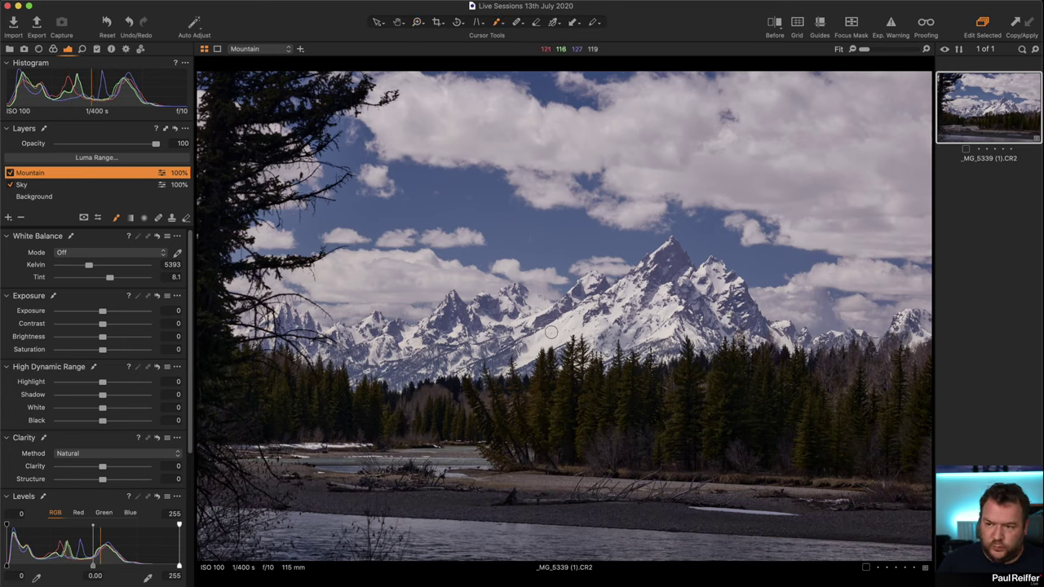
Brush a soft mask across the entire mountain range on the Mountain layer, and check it as a grayscale mask
{"action": "key", "text": "b"}
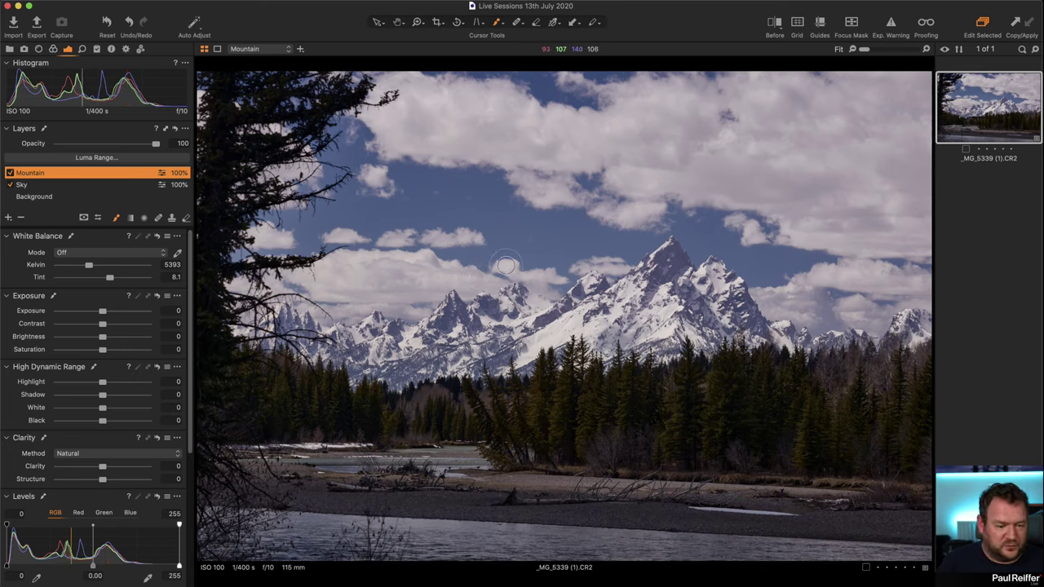
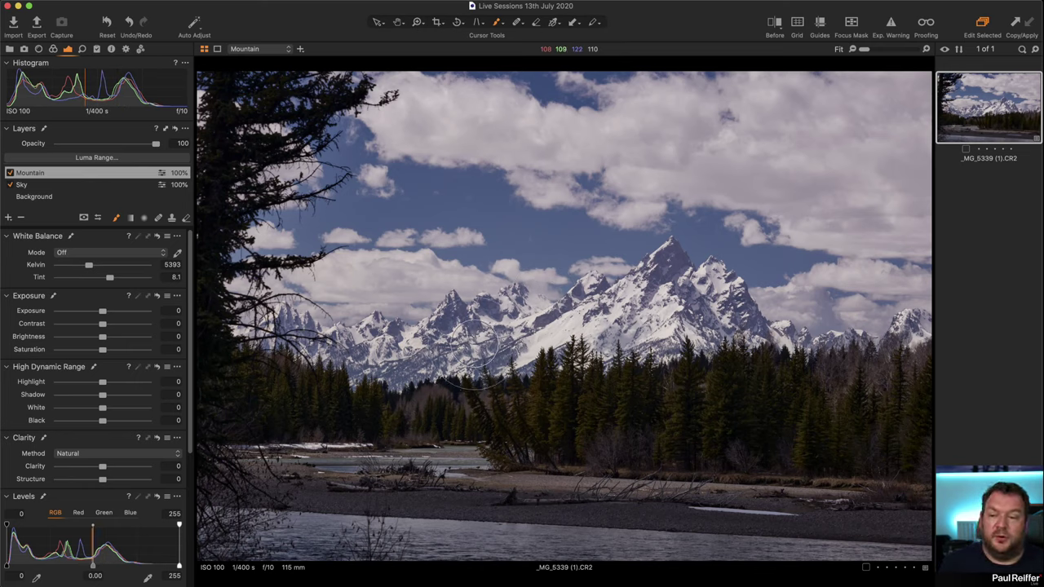
{"action": "mouse_move", "coordinate": [469, 326]}
{"action": "left_mouse_down"}
{"action": "mouse_move", "coordinate": [301, 334]}
{"action": "mouse_move", "coordinate": [479, 306]}
{"action": "mouse_move", "coordinate": [426, 311]}
{"action": "mouse_move", "coordinate": [378, 364]}
{"action": "mouse_move", "coordinate": [555, 324]}
{"action": "mouse_move", "coordinate": [586, 272]}
{"action": "mouse_move", "coordinate": [591, 317]}
{"action": "mouse_move", "coordinate": [587, 288]}
{"action": "mouse_move", "coordinate": [669, 249]}
{"action": "mouse_move", "coordinate": [733, 271]}
{"action": "mouse_move", "coordinate": [566, 322]}
{"action": "mouse_move", "coordinate": [731, 315]}
{"action": "mouse_move", "coordinate": [796, 298]}
{"action": "mouse_move", "coordinate": [701, 283]}
{"action": "mouse_move", "coordinate": [673, 256]}
{"action": "mouse_move", "coordinate": [408, 331]}
{"action": "mouse_move", "coordinate": [240, 328]}
{"action": "mouse_move", "coordinate": [438, 372]}
{"action": "mouse_move", "coordinate": [546, 354]}
{"action": "mouse_move", "coordinate": [322, 354]}
{"action": "mouse_move", "coordinate": [448, 364]}
{"action": "mouse_move", "coordinate": [372, 362]}
{"action": "mouse_move", "coordinate": [358, 372]}
{"action": "mouse_move", "coordinate": [374, 381]}
{"action": "mouse_move", "coordinate": [352, 385]}
{"action": "mouse_move", "coordinate": [485, 362]}
{"action": "mouse_move", "coordinate": [619, 362]}
{"action": "mouse_move", "coordinate": [596, 359]}
{"action": "mouse_move", "coordinate": [669, 288]}
{"action": "mouse_move", "coordinate": [718, 272]}
{"action": "mouse_move", "coordinate": [757, 332]}
{"action": "mouse_move", "coordinate": [804, 319]}
{"action": "mouse_move", "coordinate": [859, 340]}
{"action": "mouse_move", "coordinate": [847, 343]}
{"action": "mouse_move", "coordinate": [909, 325]}
{"action": "mouse_move", "coordinate": [261, 273]}
{"action": "mouse_move", "coordinate": [593, 257]}
{"action": "mouse_move", "coordinate": [188, 234]}
{"action": "mouse_move", "coordinate": [457, 253]}
{"action": "mouse_move", "coordinate": [774, 241]}
{"action": "mouse_move", "coordinate": [744, 287]}
{"action": "left_mouse_up"}
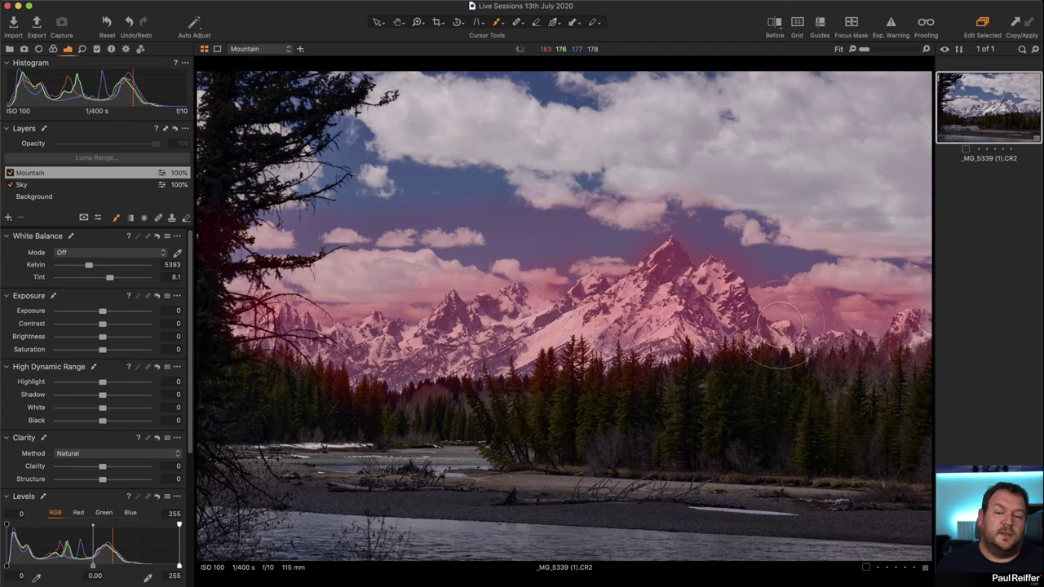
{"action": "mouse_move", "coordinate": [393, 359]}
{"action": "left_mouse_down"}
{"action": "mouse_move", "coordinate": [371, 383]}
{"action": "mouse_move", "coordinate": [481, 384]}
{"action": "mouse_move", "coordinate": [506, 343]}
{"action": "mouse_move", "coordinate": [585, 285]}
{"action": "mouse_move", "coordinate": [865, 319]}
{"action": "mouse_move", "coordinate": [913, 281]}
{"action": "mouse_move", "coordinate": [881, 277]}
{"action": "mouse_move", "coordinate": [624, 347]}
{"action": "mouse_move", "coordinate": [669, 354]}
{"action": "mouse_move", "coordinate": [937, 314]}
{"action": "left_mouse_up"}
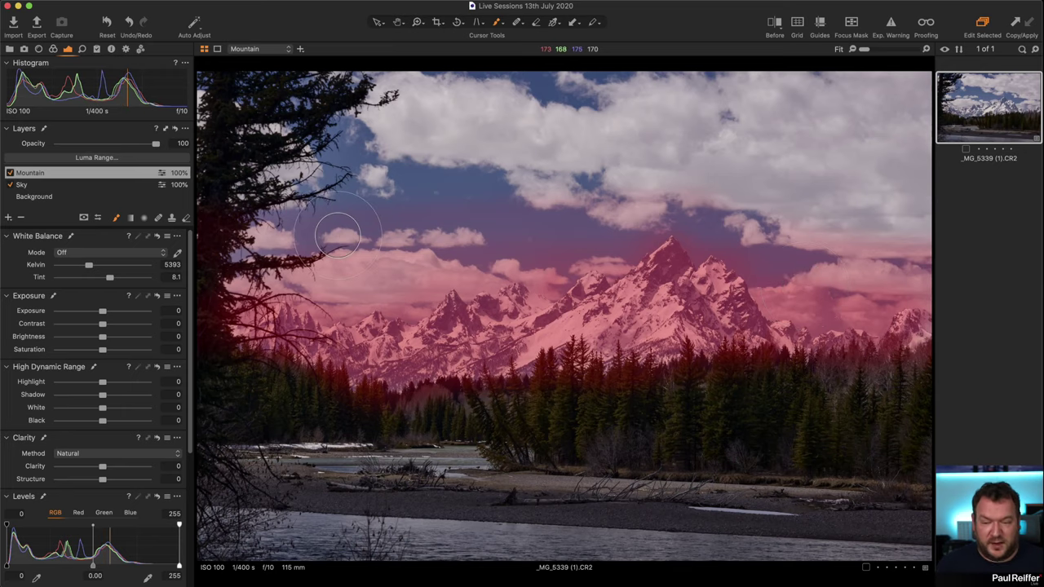
{"action": "key", "text": "alt+m"}
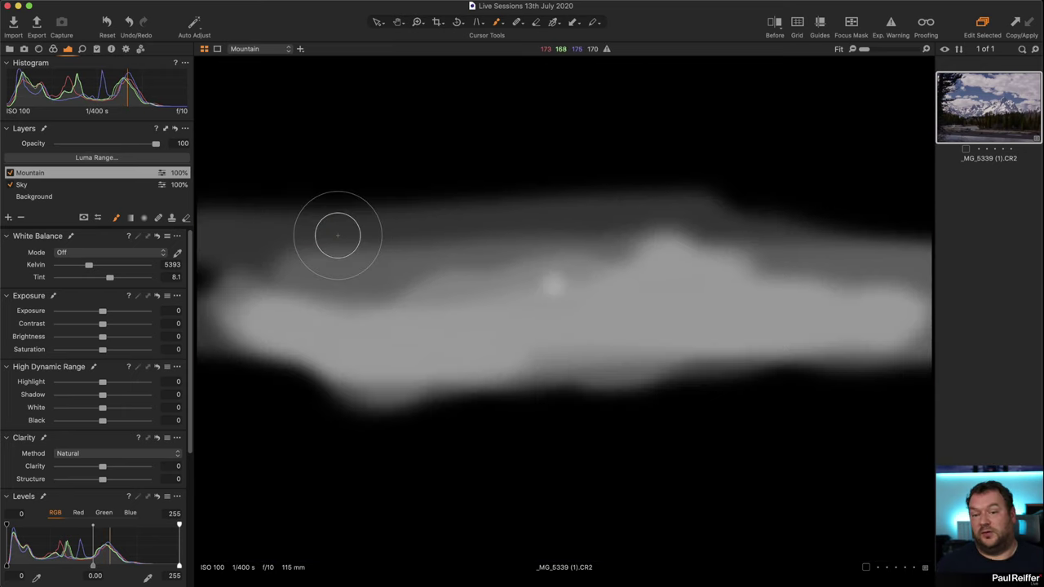
{"action": "key", "text": "alt+m"}
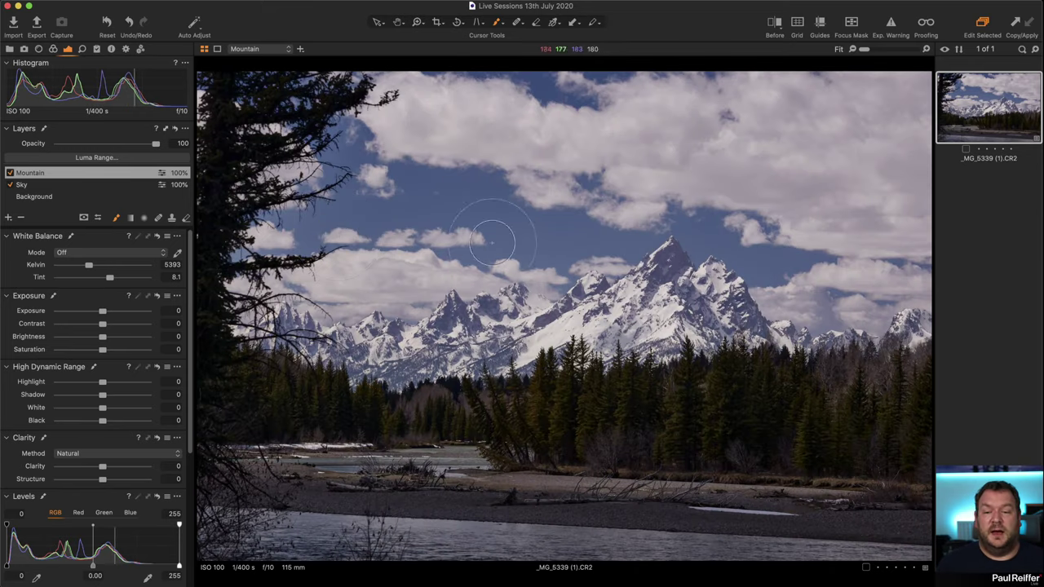
Try shaping the mountain tones with several points on the RGB curve, and reset the curve
{"action": "scroll", "coordinate": [118, 461], "scroll_direction": "down", "scroll_amount": 8}
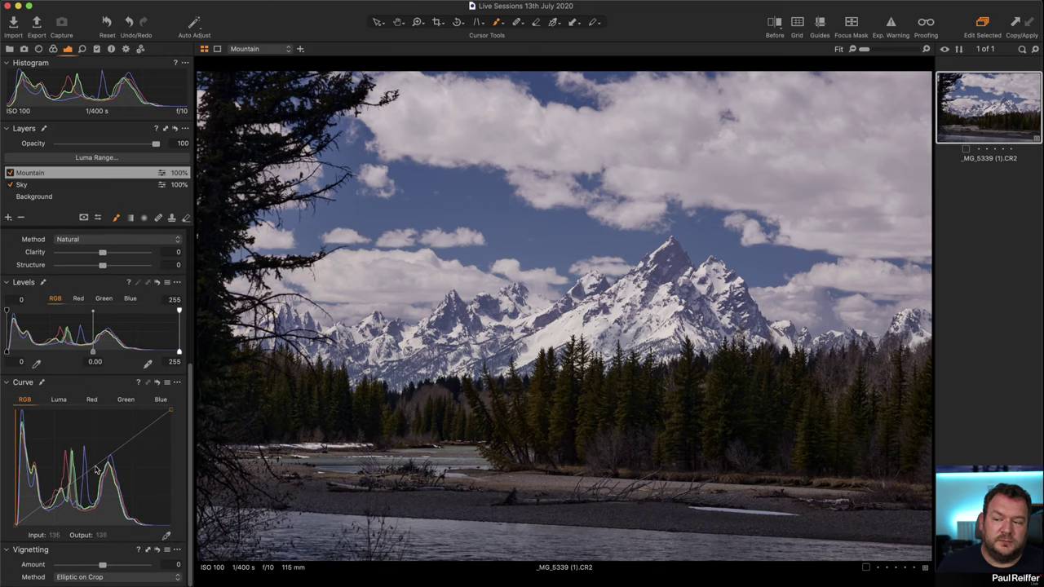
{"action": "left_click_drag", "start_coordinate": [110, 461], "coordinate": [124, 445]}
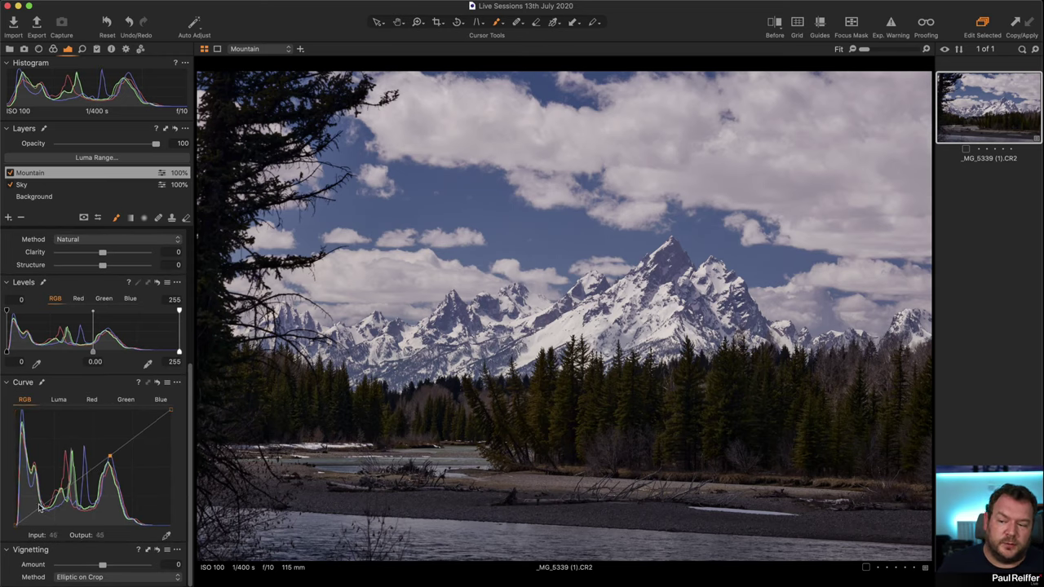
{"action": "left_click_drag", "start_coordinate": [36, 512], "coordinate": [37, 509]}
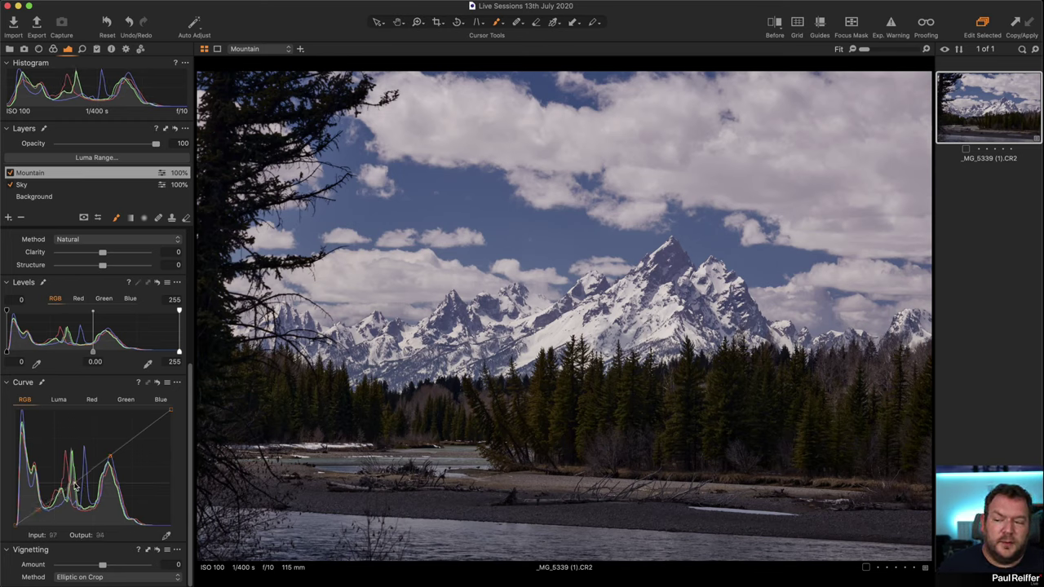
{"action": "left_click_drag", "start_coordinate": [85, 473], "coordinate": [84, 467]}
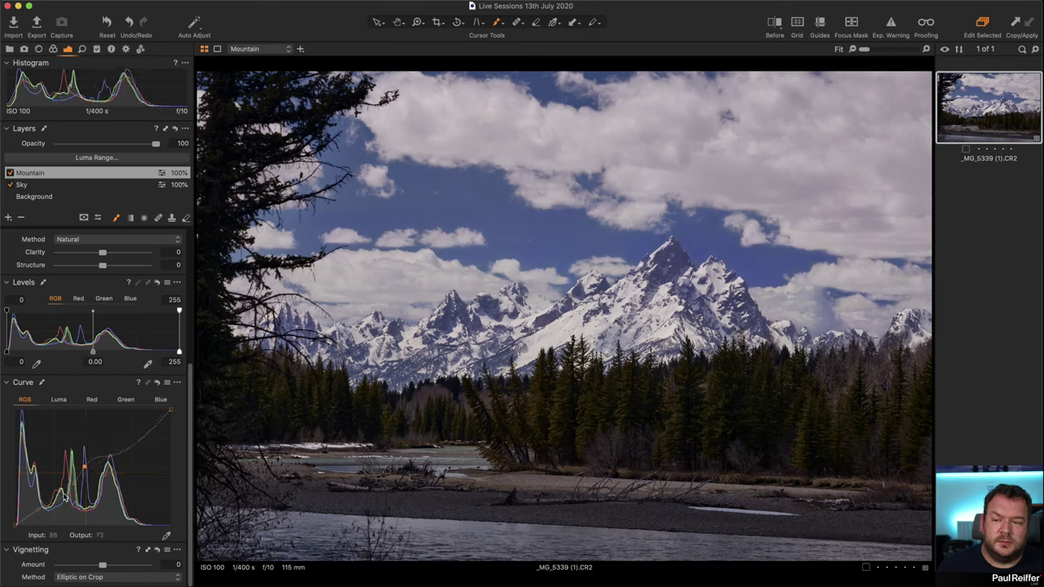
{"action": "left_click_drag", "start_coordinate": [72, 483], "coordinate": [72, 481]}
{"action": "left_click", "coordinate": [84, 468]}
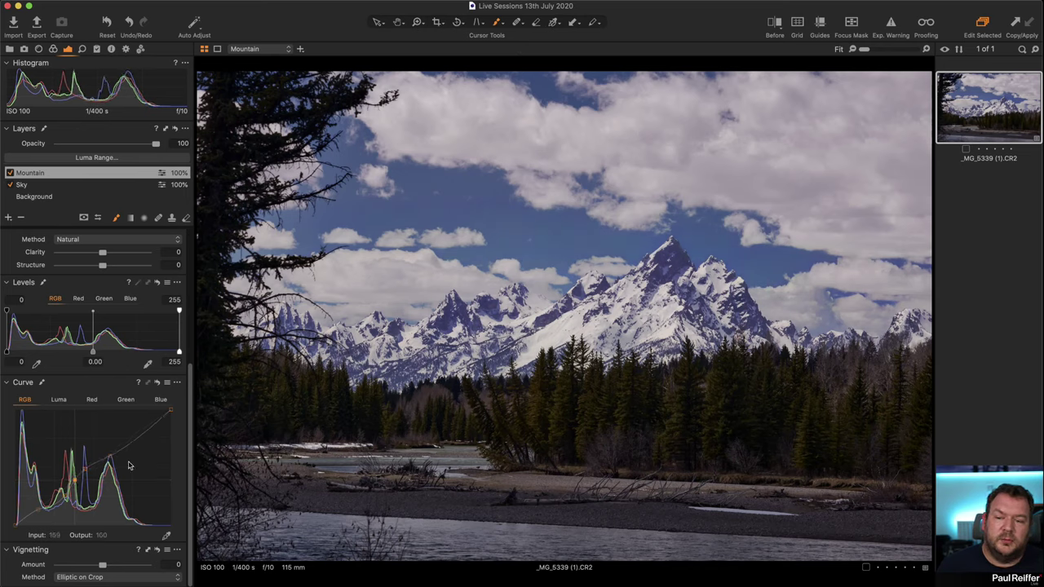
{"action": "left_click", "coordinate": [157, 384]}
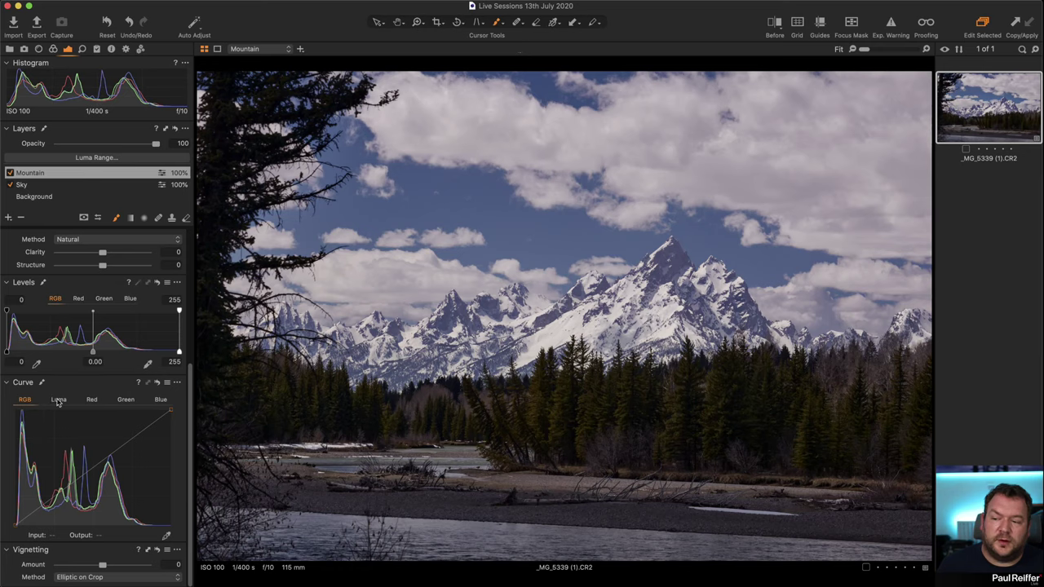
Shape a Luma curve on the Mountain layer that lowers the darker tones and lifts the midtones and brighter tones
{"action": "left_click", "coordinate": [58, 400]}
{"action": "left_click", "coordinate": [91, 471]}
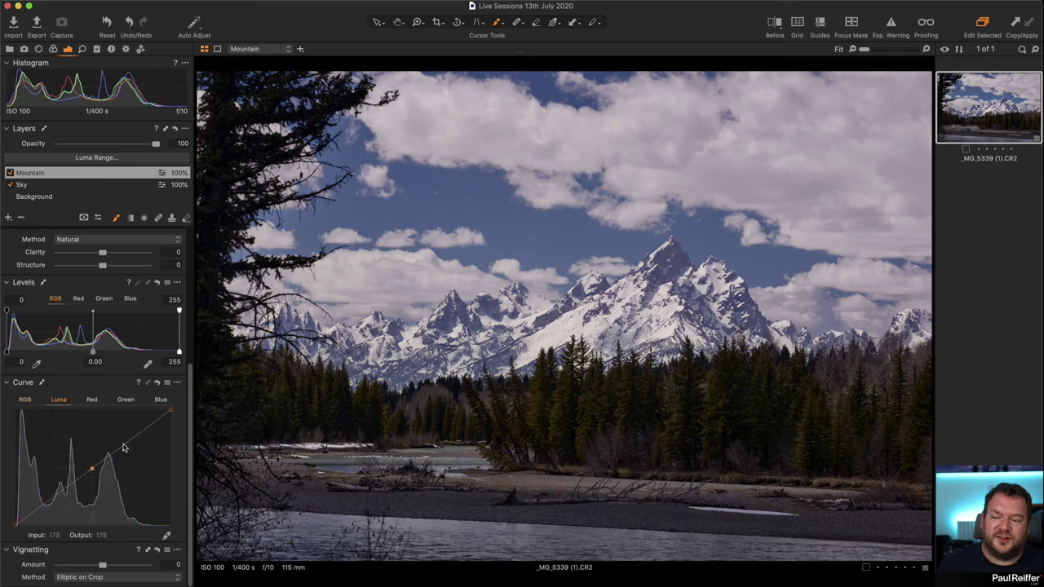
{"action": "left_click", "coordinate": [111, 455]}
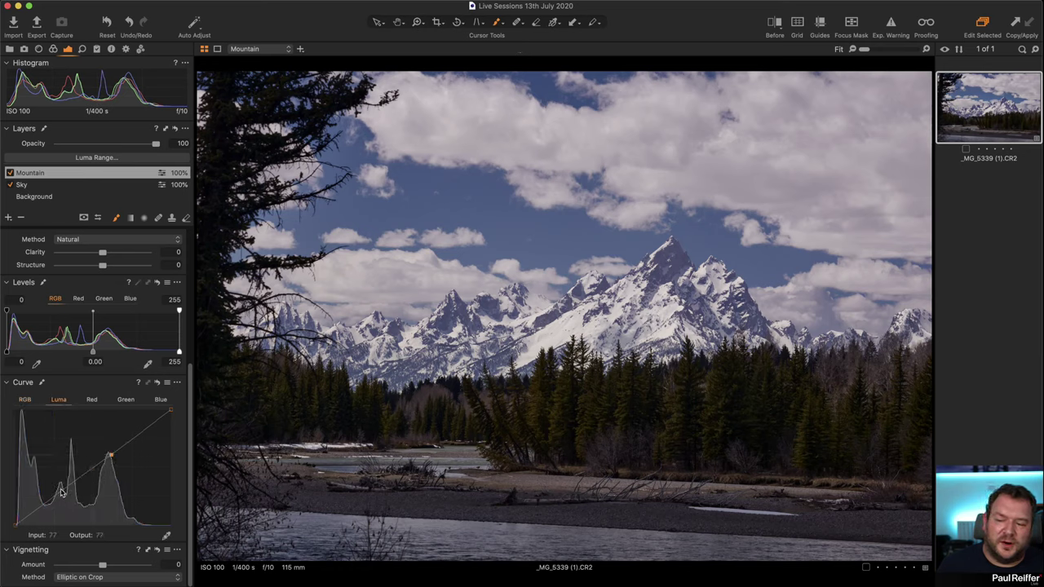
{"action": "left_click_drag", "start_coordinate": [75, 485], "coordinate": [91, 463]}
{"action": "left_click_drag", "start_coordinate": [40, 506], "coordinate": [64, 507]}
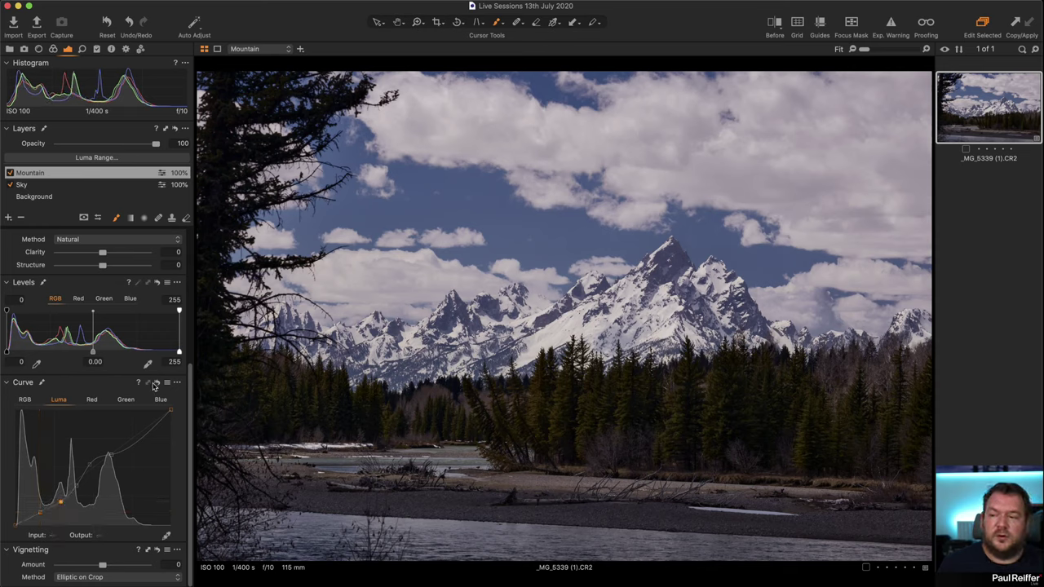
{"action": "left_click_drag", "start_coordinate": [161, 385], "coordinate": [162, 384]}
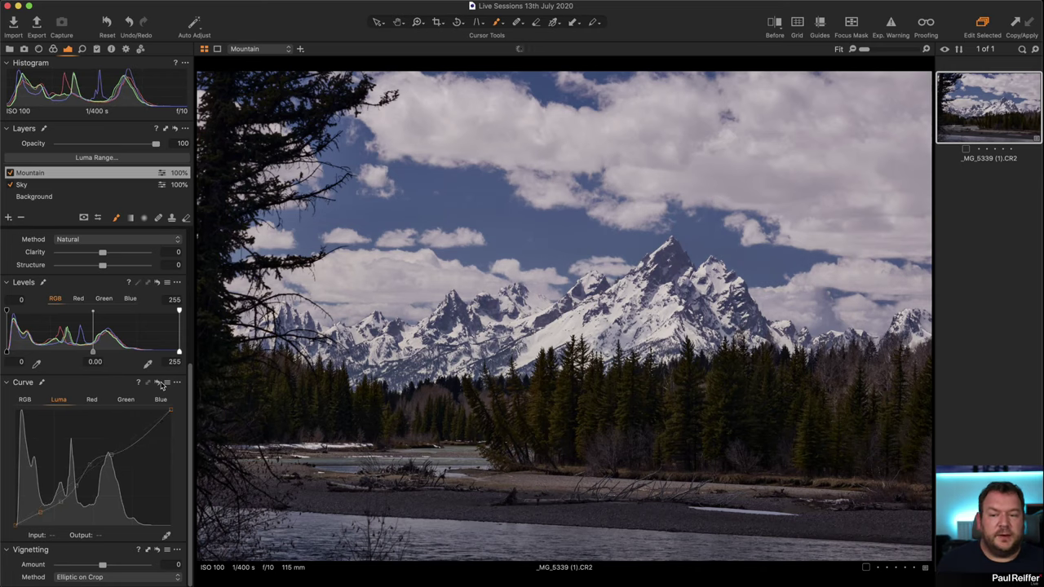
{"action": "left_click_drag", "start_coordinate": [111, 454], "coordinate": [113, 447]}
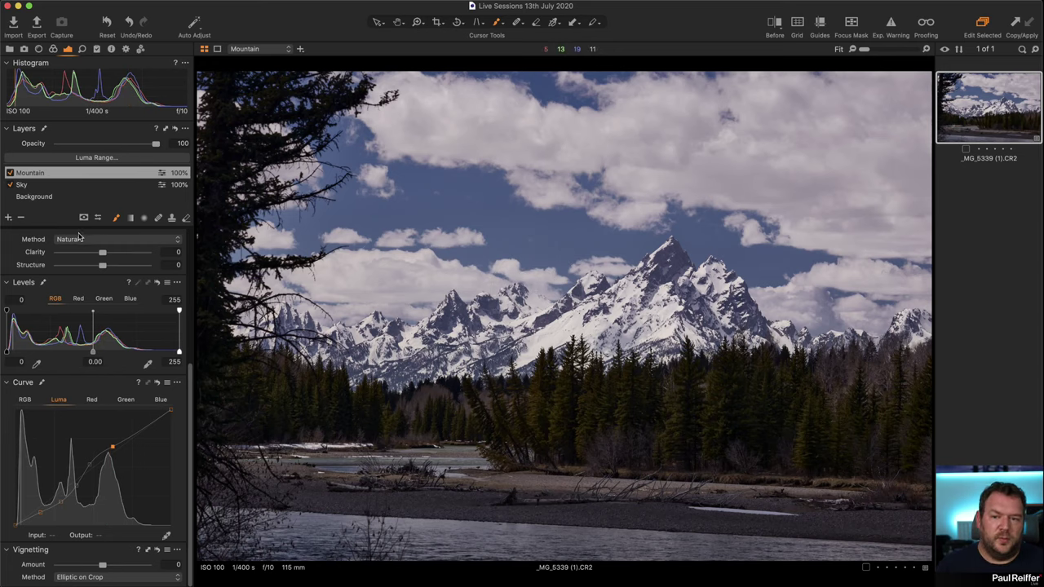
Set Structure to 8, Highlight to -22 and White to -16 on the Mountain layer
{"action": "scroll", "coordinate": [122, 294], "scroll_direction": "up", "scroll_amount": 4}
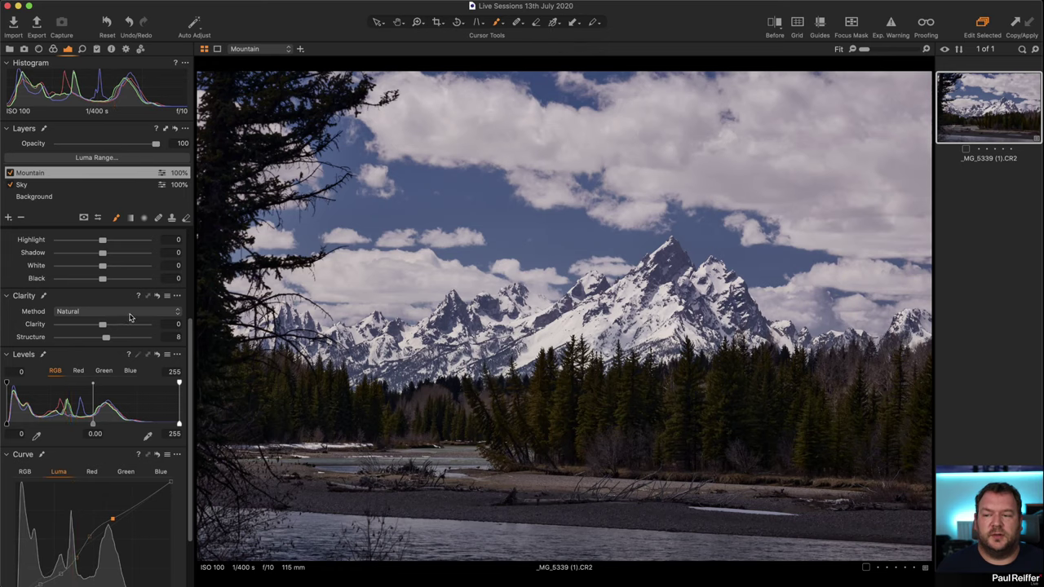
{"action": "scroll", "coordinate": [119, 315], "scroll_direction": "up", "scroll_amount": 1}
{"action": "scroll", "coordinate": [119, 315], "scroll_direction": "up", "scroll_amount": 2}
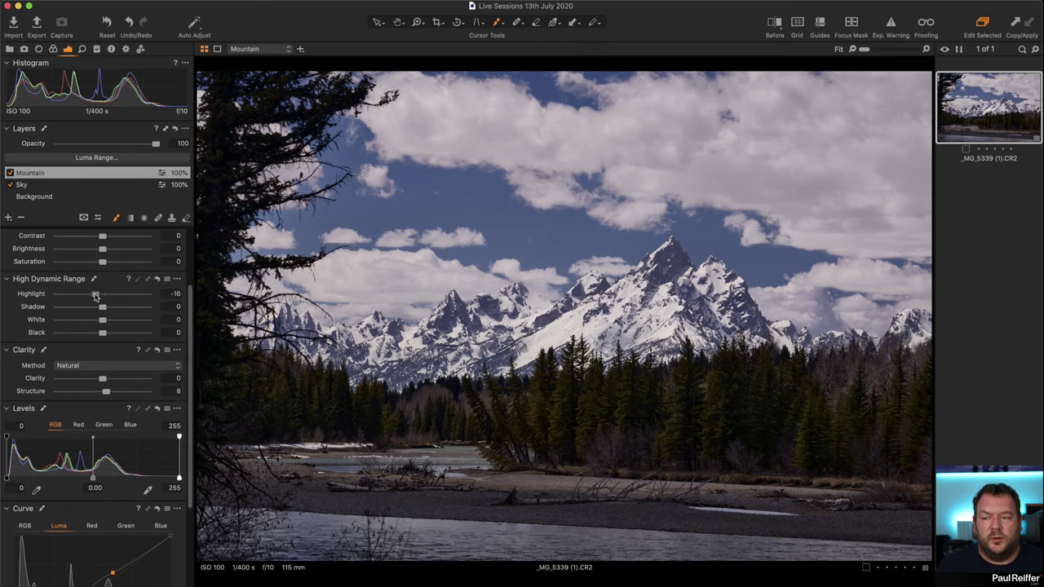
{"action": "left_click_drag", "start_coordinate": [98, 322], "coordinate": [95, 324]}
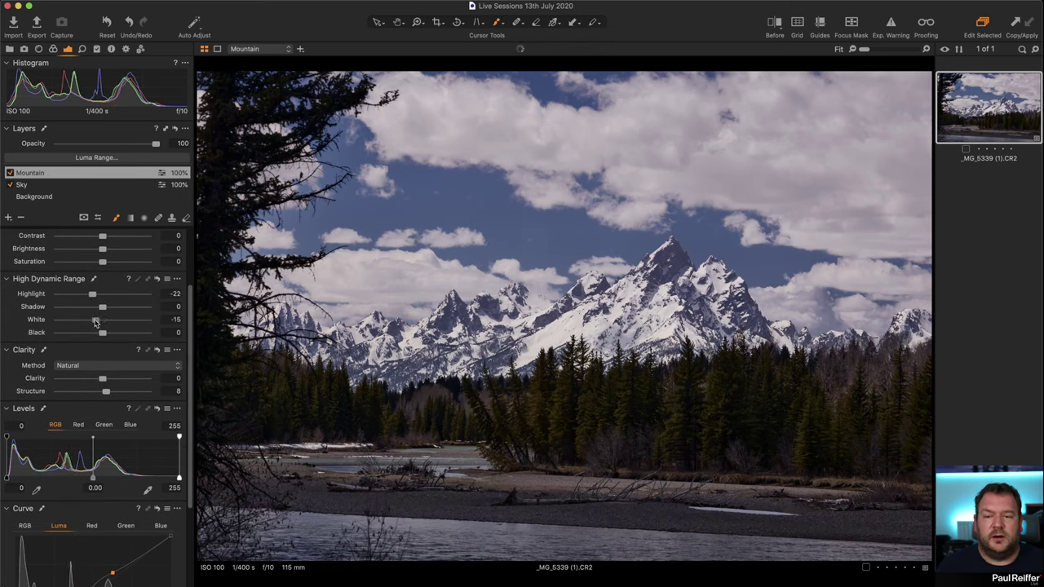
{"action": "scroll", "coordinate": [118, 317], "scroll_direction": "down", "scroll_amount": 6}
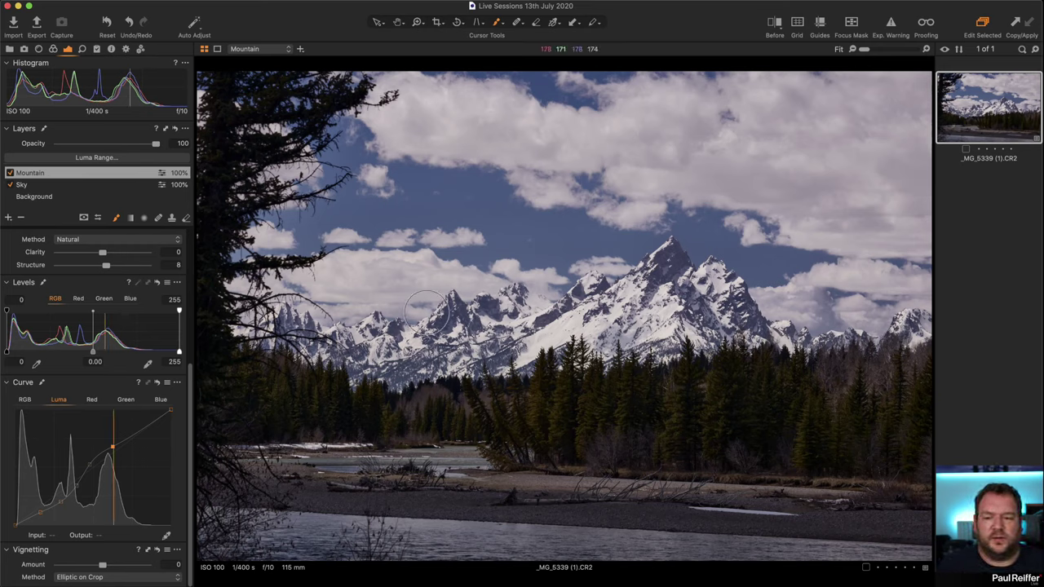
{"action": "scroll", "coordinate": [105, 249], "scroll_direction": "up", "scroll_amount": 5}
{"action": "scroll", "coordinate": [102, 253], "scroll_direction": "up", "scroll_amount": 2}
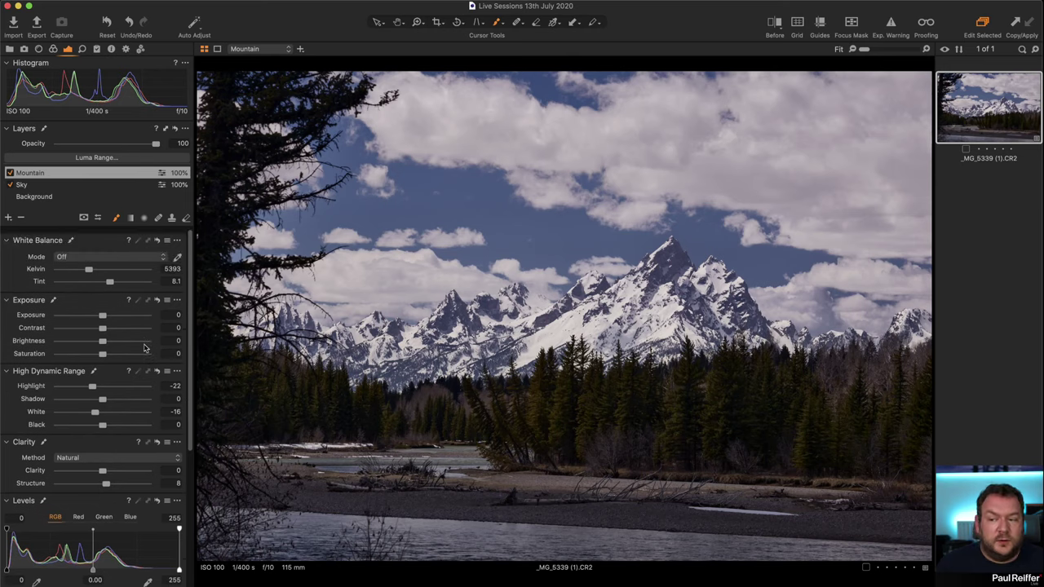
Select the Background layer and rotate the photo slightly counterclockwise to level the far shoreline
{"action": "left_click", "coordinate": [49, 199]}
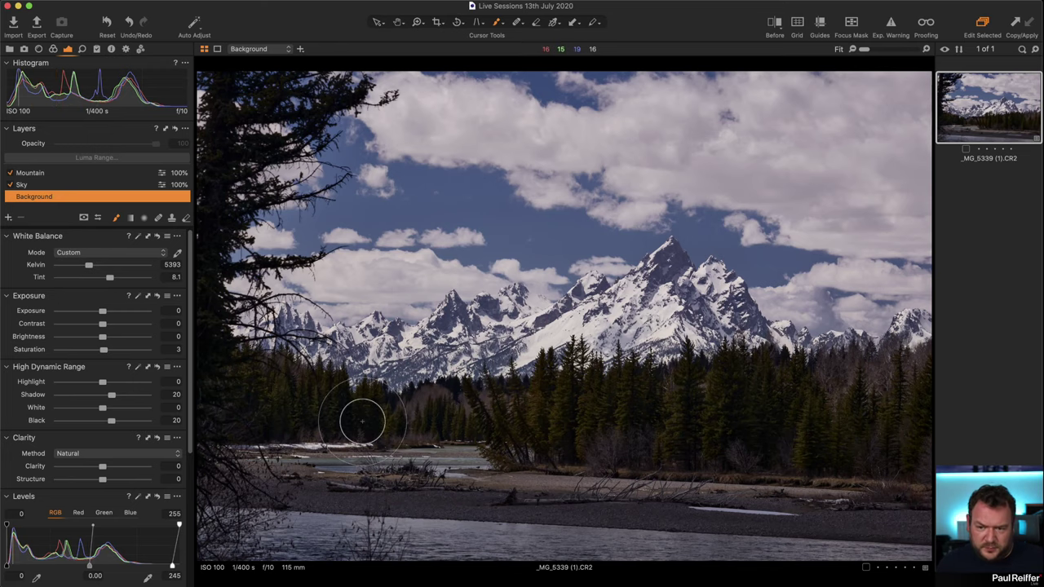
{"action": "left_click", "coordinate": [458, 22]}
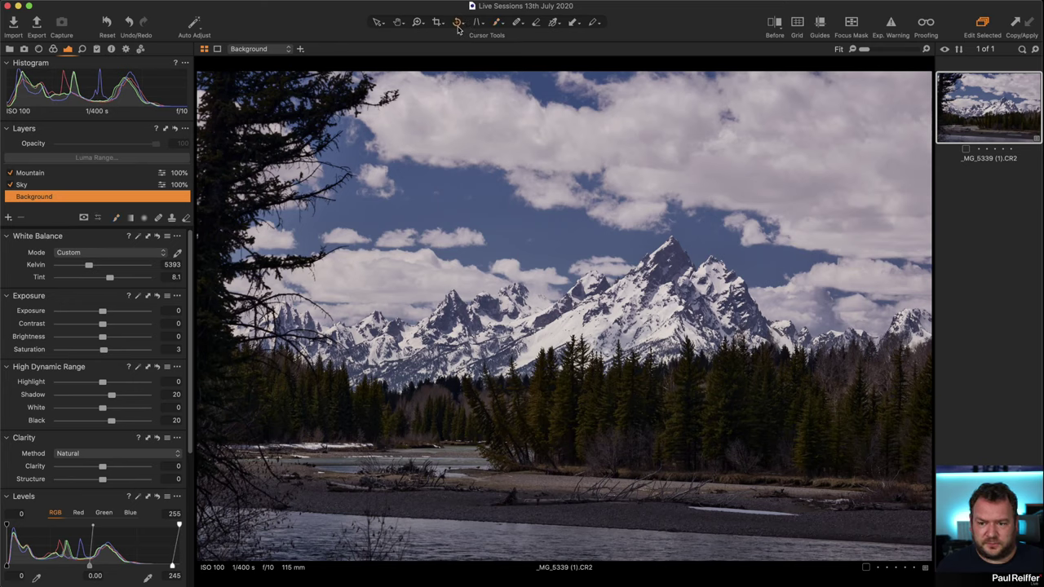
{"action": "left_click_drag", "start_coordinate": [223, 445], "coordinate": [232, 442]}
{"action": "left_click_drag", "start_coordinate": [930, 469], "coordinate": [939, 460]}
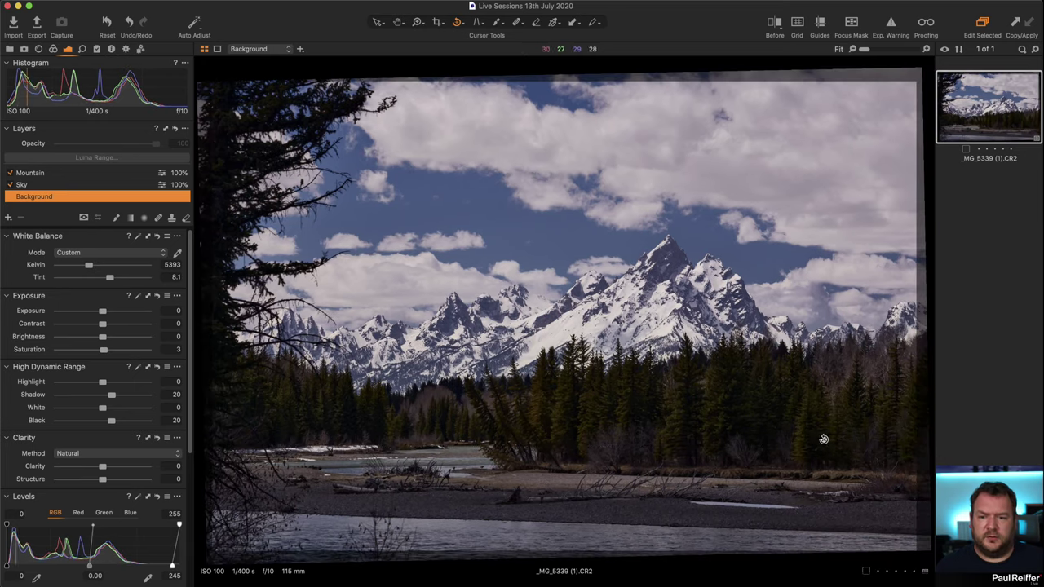
{"action": "left_click", "coordinate": [377, 23]}
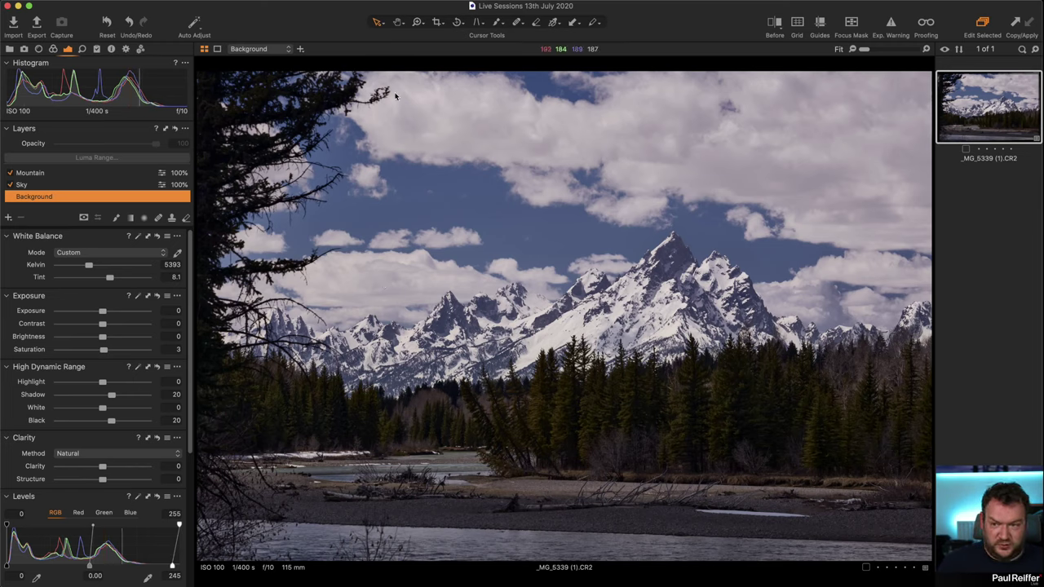
Try a tighter crop on the main peaks and forest that excludes the large foreground tree, and undo it
{"action": "left_click", "coordinate": [437, 23]}
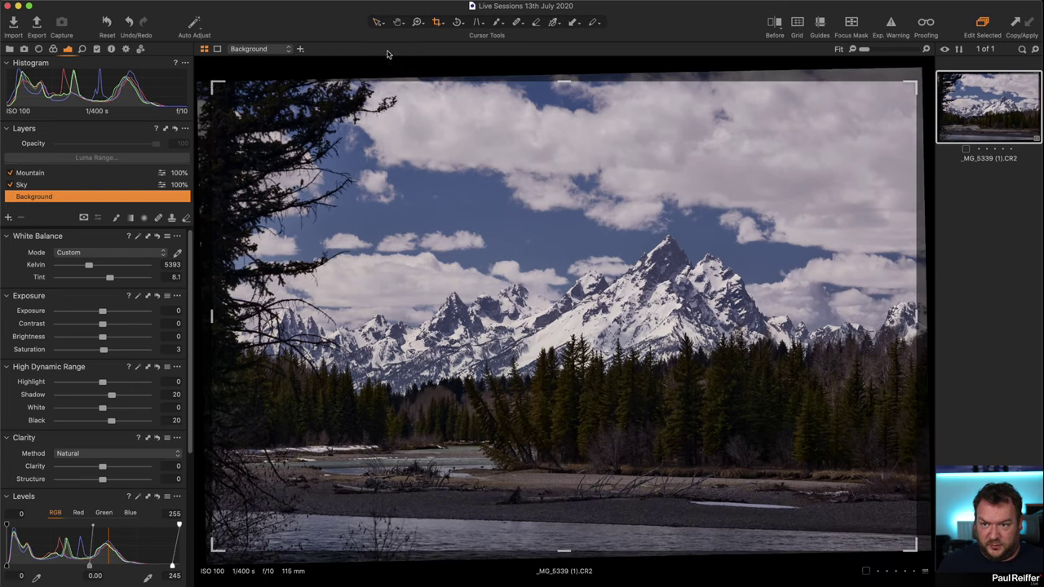
{"action": "left_click", "coordinate": [438, 23]}
{"action": "left_click", "coordinate": [475, 62]}
{"action": "left_click_drag", "start_coordinate": [216, 84], "coordinate": [371, 189]}
{"action": "left_click_drag", "start_coordinate": [430, 256], "coordinate": [431, 248]}
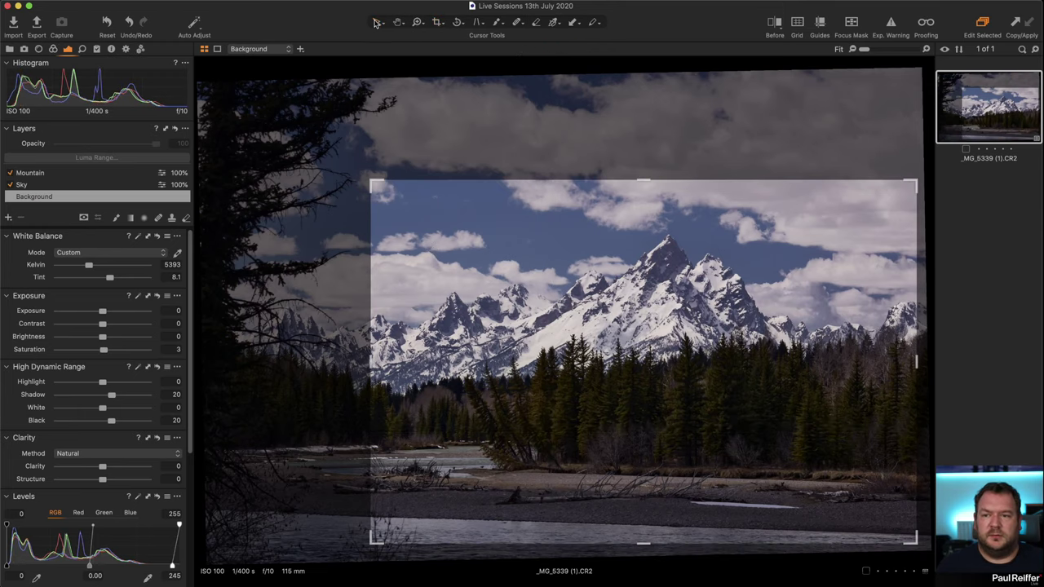
{"action": "left_click", "coordinate": [376, 23]}
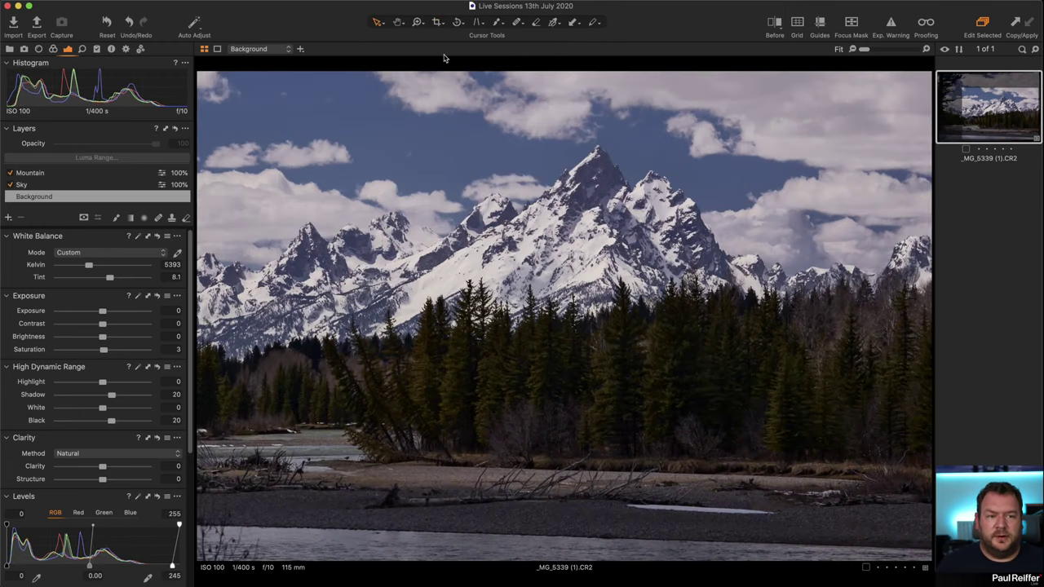
{"action": "key", "text": "super+z"}
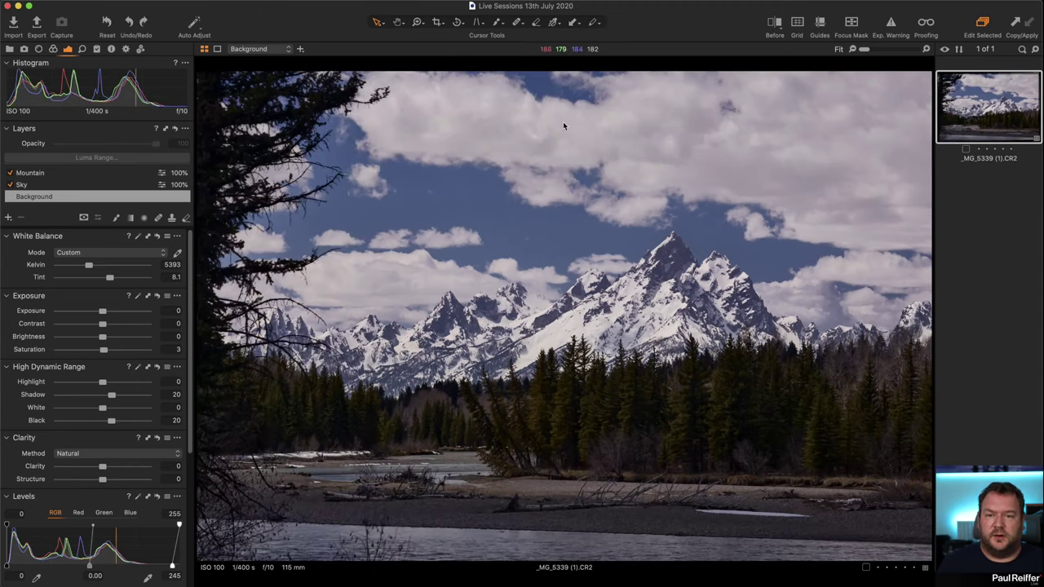
Compare the edited mountain photo with its original in a split view, across the whole frame and closer on the main peaks
{"action": "left_click", "coordinate": [773, 24]}
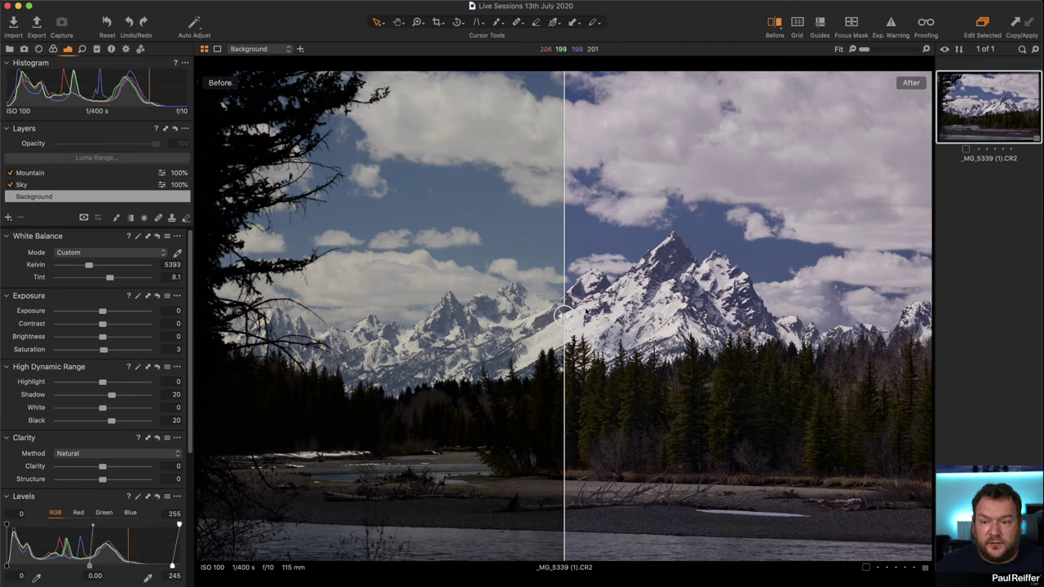
{"action": "left_click_drag", "start_coordinate": [564, 318], "coordinate": [245, 318]}
{"action": "left_click_drag", "start_coordinate": [243, 378], "coordinate": [250, 377]}
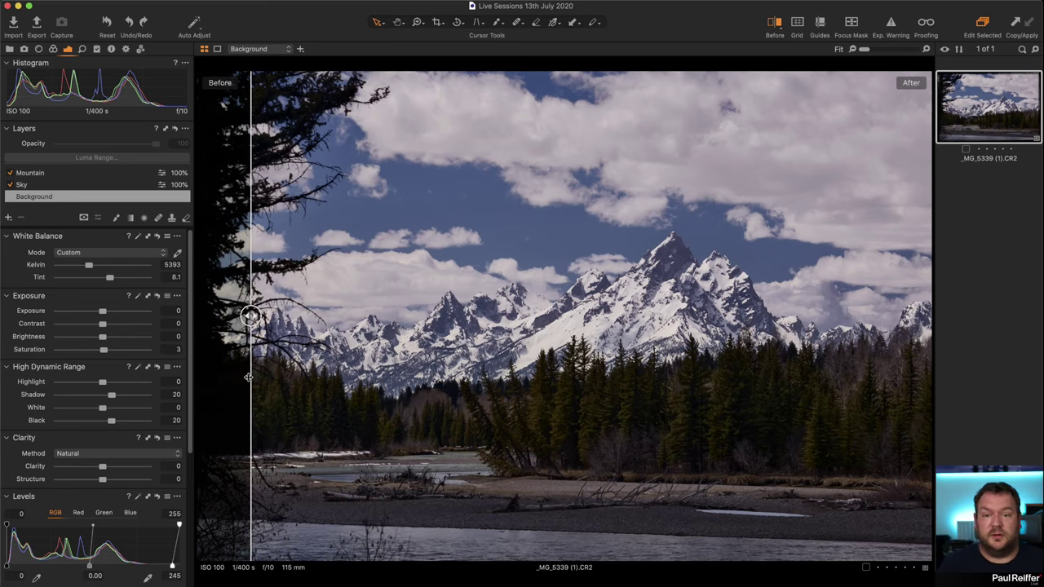
{"action": "scroll", "coordinate": [249, 378], "scroll_direction": "up", "scroll_amount": 3}
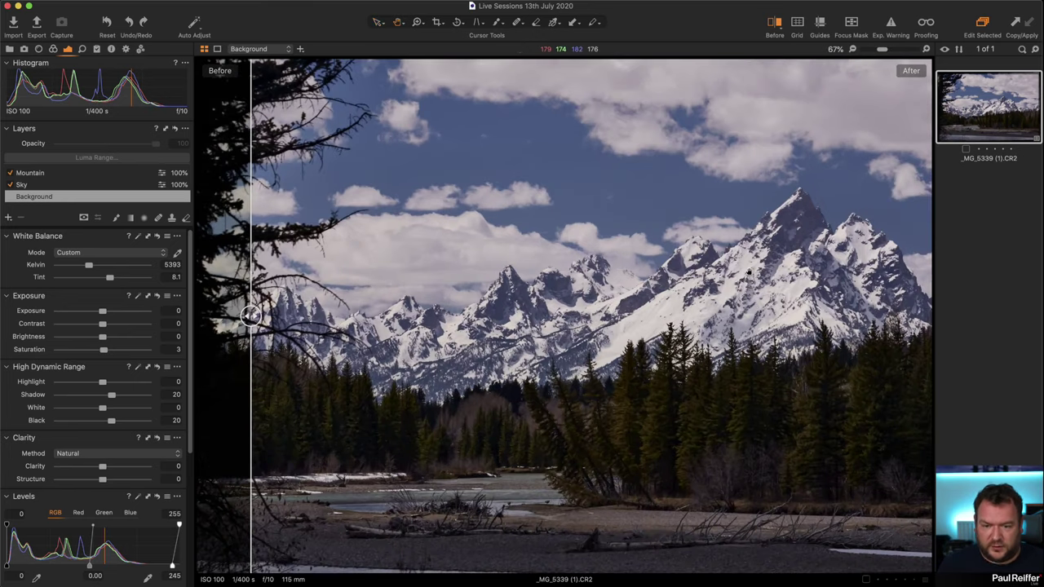
{"action": "scroll", "coordinate": [750, 276], "scroll_direction": "up", "scroll_amount": 1}
{"action": "left_click_drag", "start_coordinate": [251, 314], "coordinate": [848, 356]}
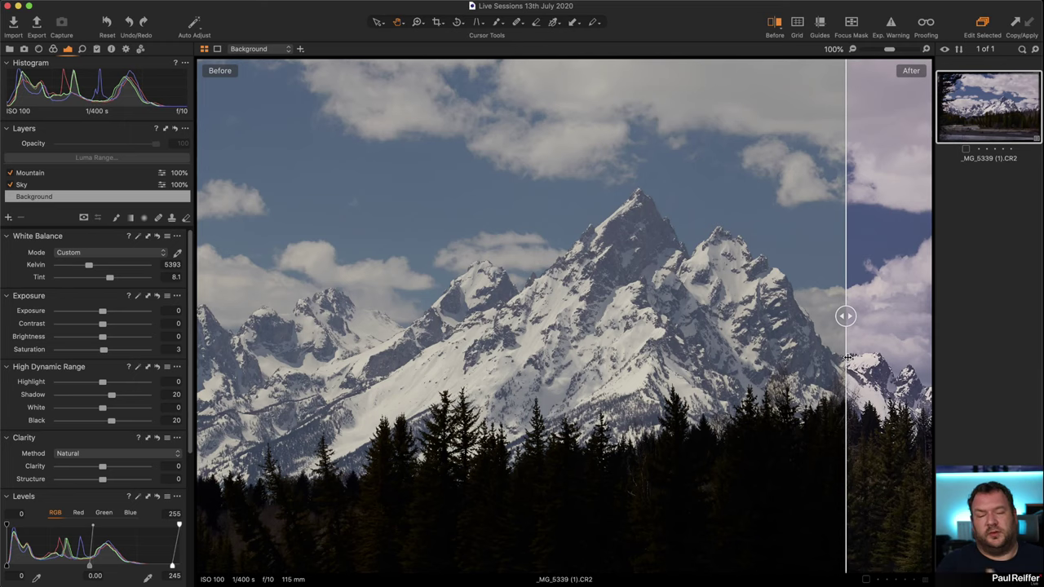
{"action": "left_click_drag", "start_coordinate": [848, 356], "coordinate": [439, 359]}
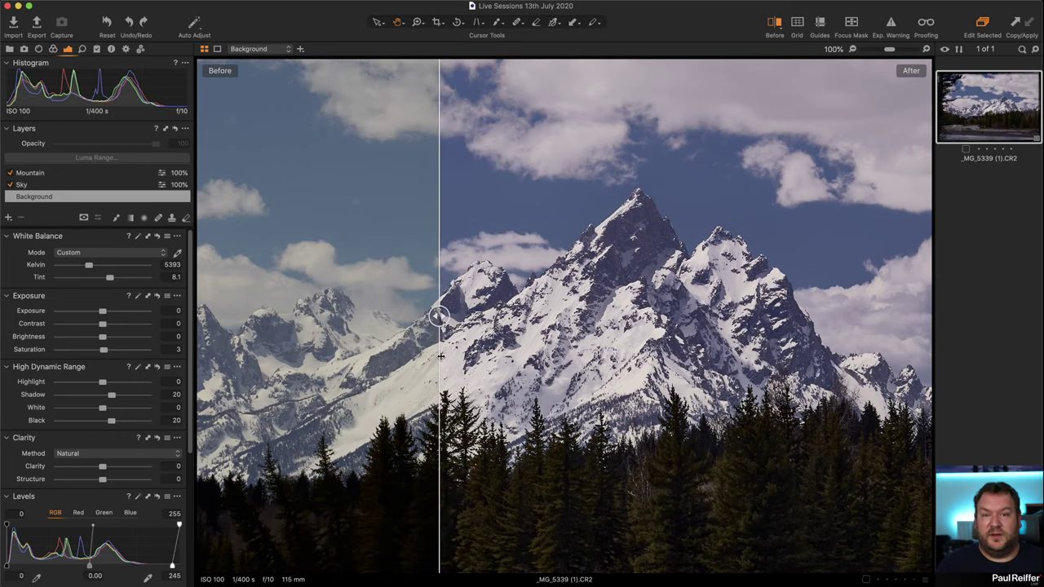
Inspect the highest peak at 400% in the split comparison, and return to the fitted photo with the edited version filling the frame
{"action": "key", "text": "z"}
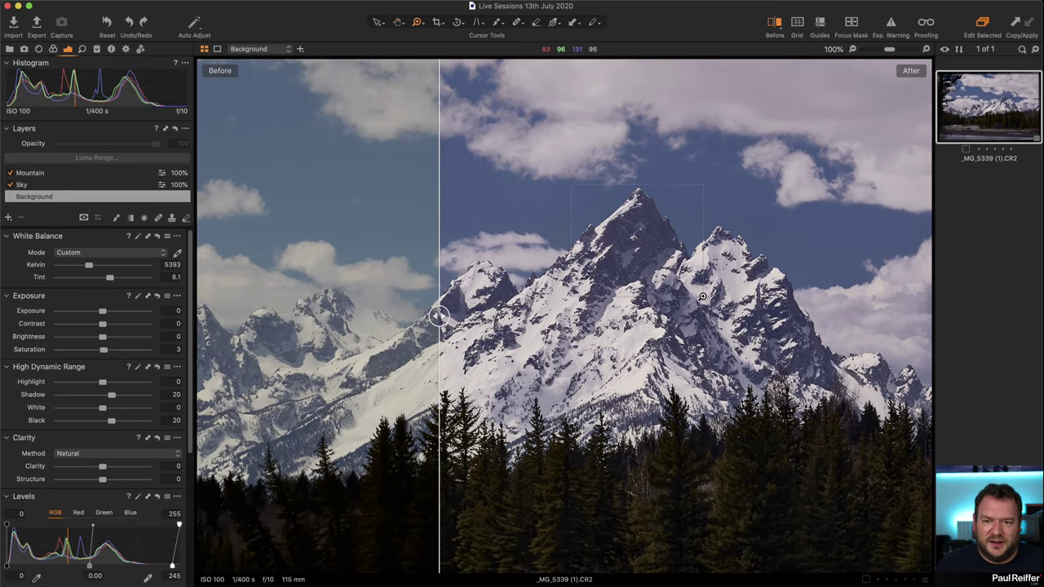
{"action": "left_click", "coordinate": [661, 220]}
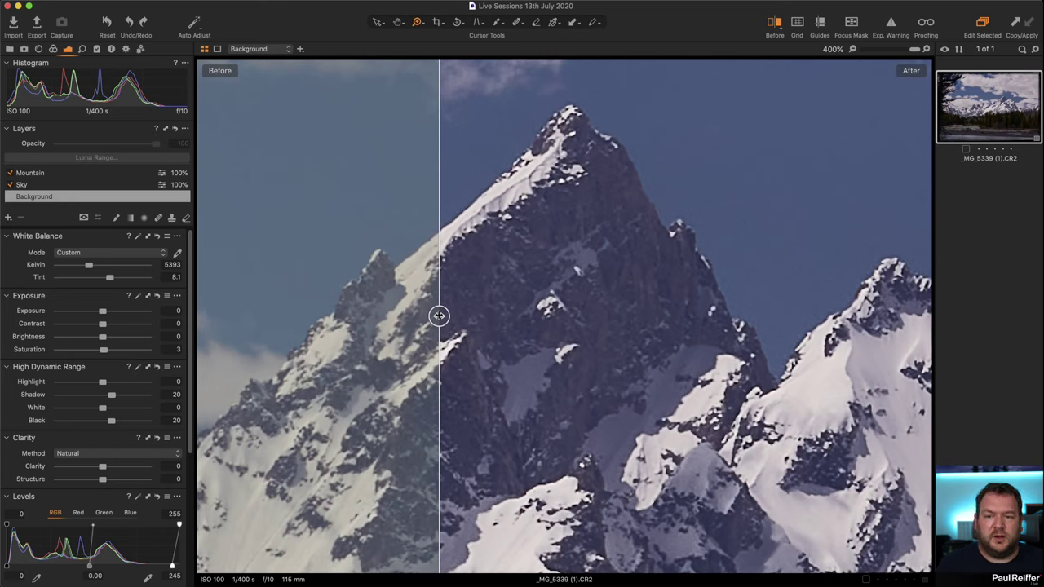
{"action": "left_click_drag", "start_coordinate": [439, 316], "coordinate": [383, 341]}
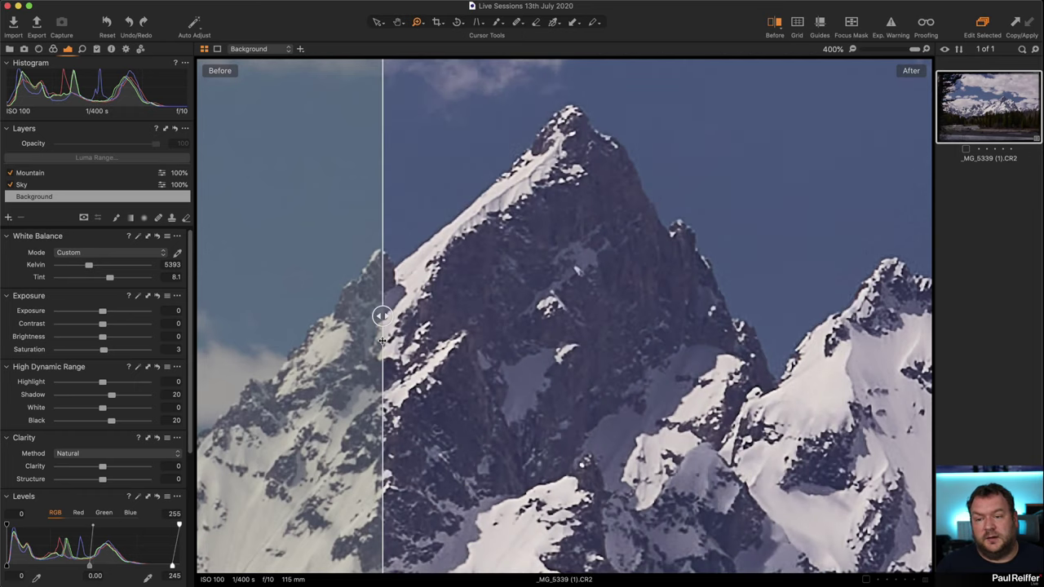
{"action": "key", "text": "super+0"}
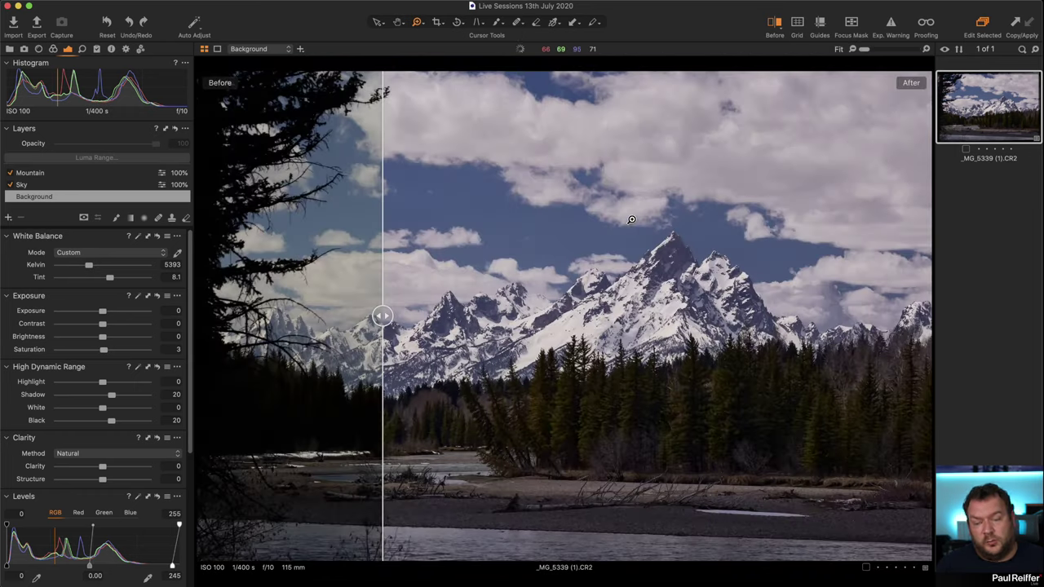
{"action": "left_click_drag", "start_coordinate": [383, 316], "coordinate": [188, 299]}
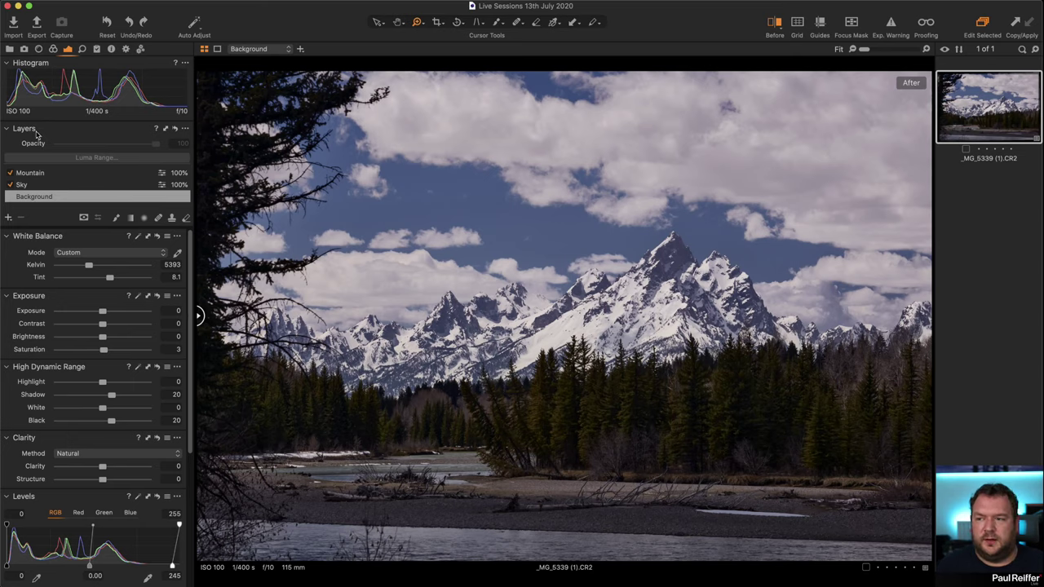
Open the beach tree photo from the first user collection and compare its edit with the original using the full-view before mode
{"action": "left_click", "coordinate": [9, 49]}
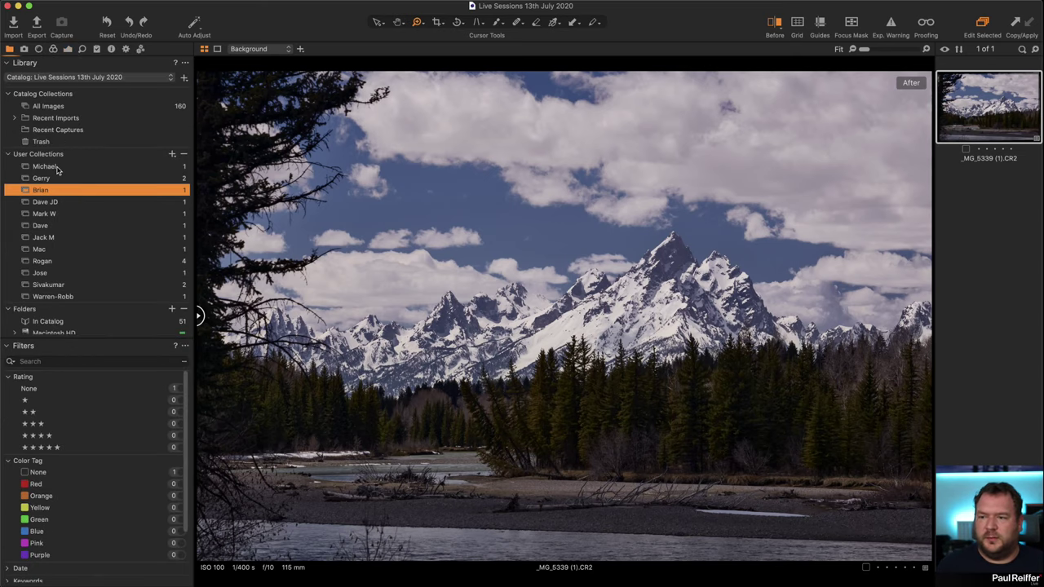
{"action": "left_click", "coordinate": [55, 167]}
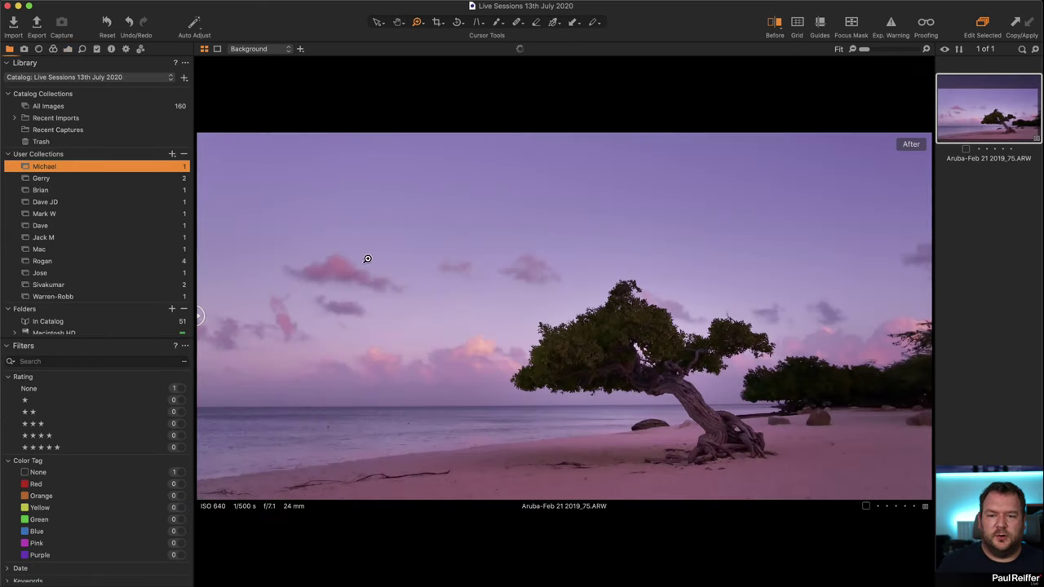
{"action": "left_click", "coordinate": [775, 23]}
{"action": "left_click", "coordinate": [806, 31]}
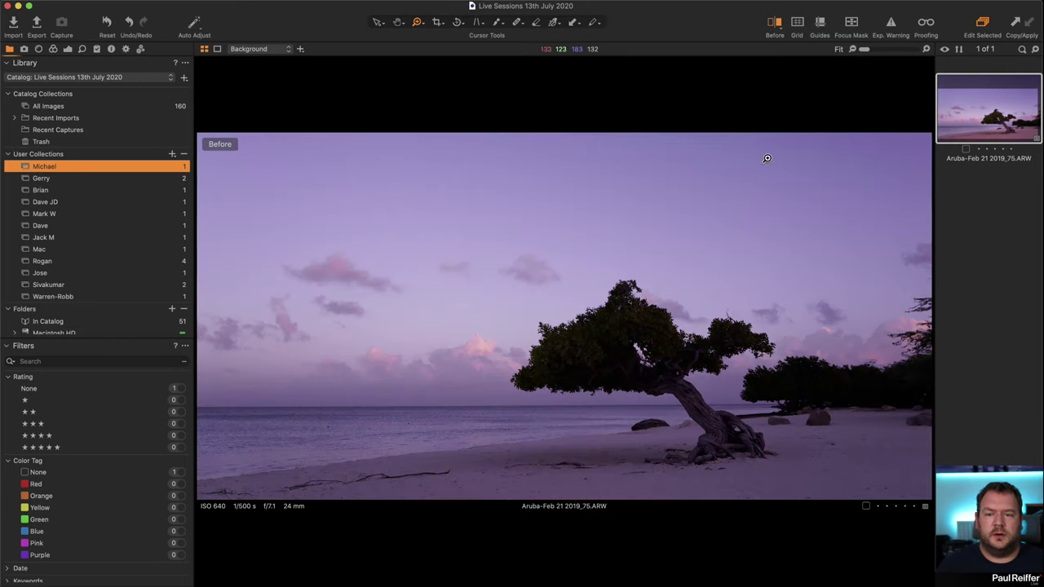
{"action": "key", "text": "y"}
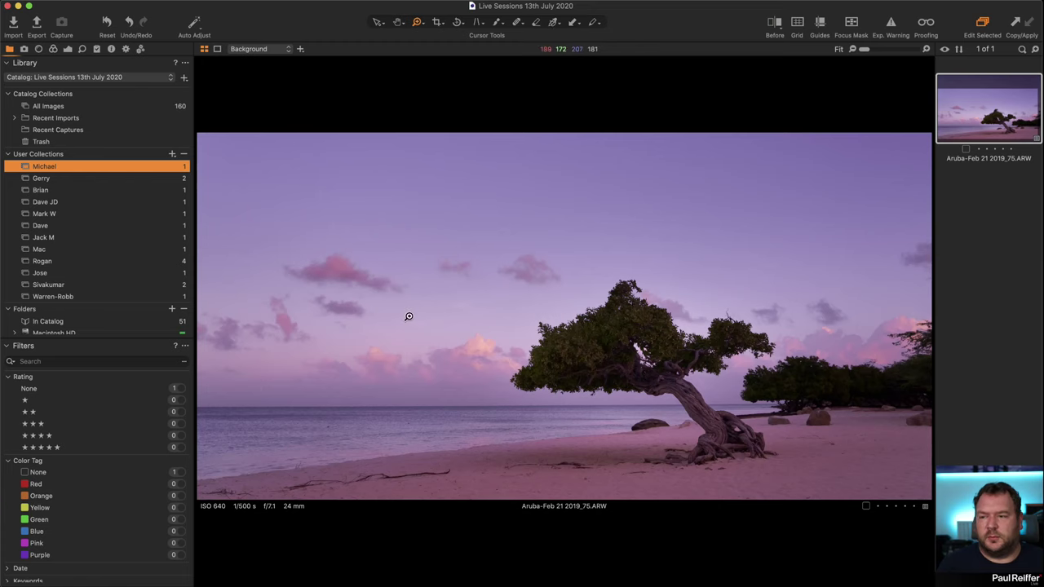
Open the second user collection with the desert valley photo and compare its edited variant with the original and the second variant
{"action": "left_click", "coordinate": [67, 181]}
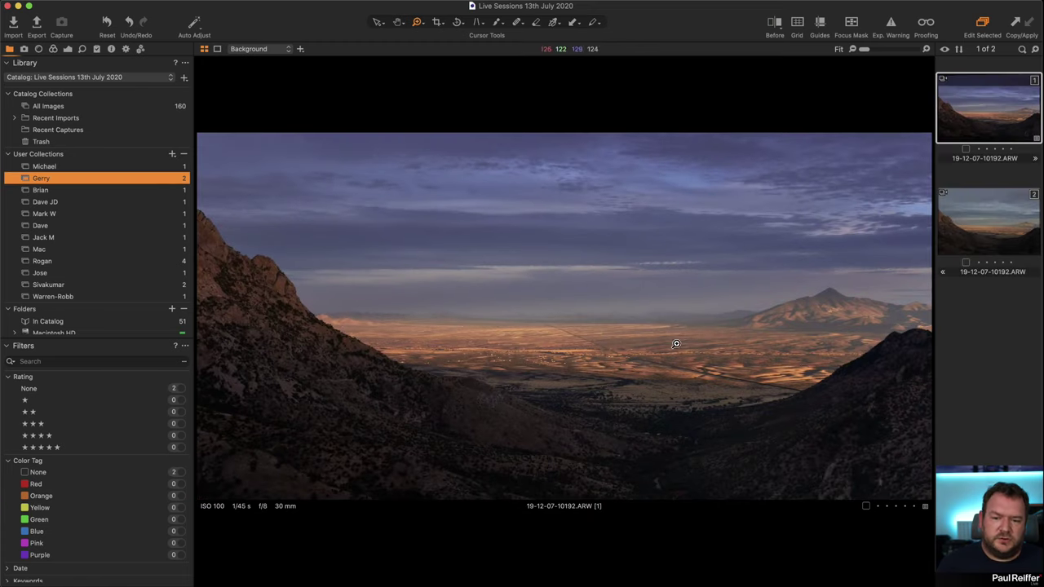
{"action": "key", "text": "y"}
{"action": "key", "text": "y"}
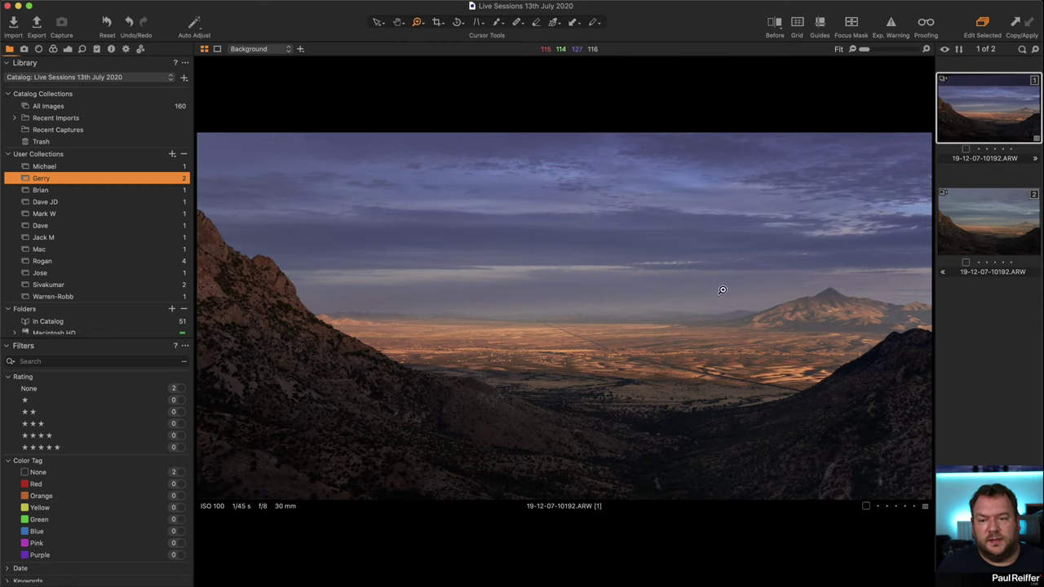
{"action": "key", "text": "y"}
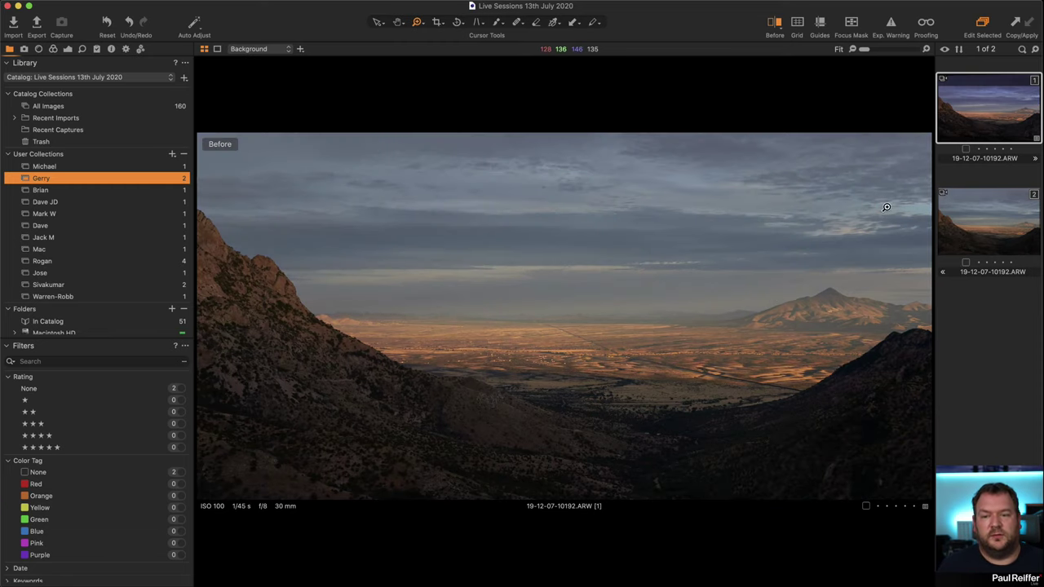
{"action": "left_click", "coordinate": [972, 236]}
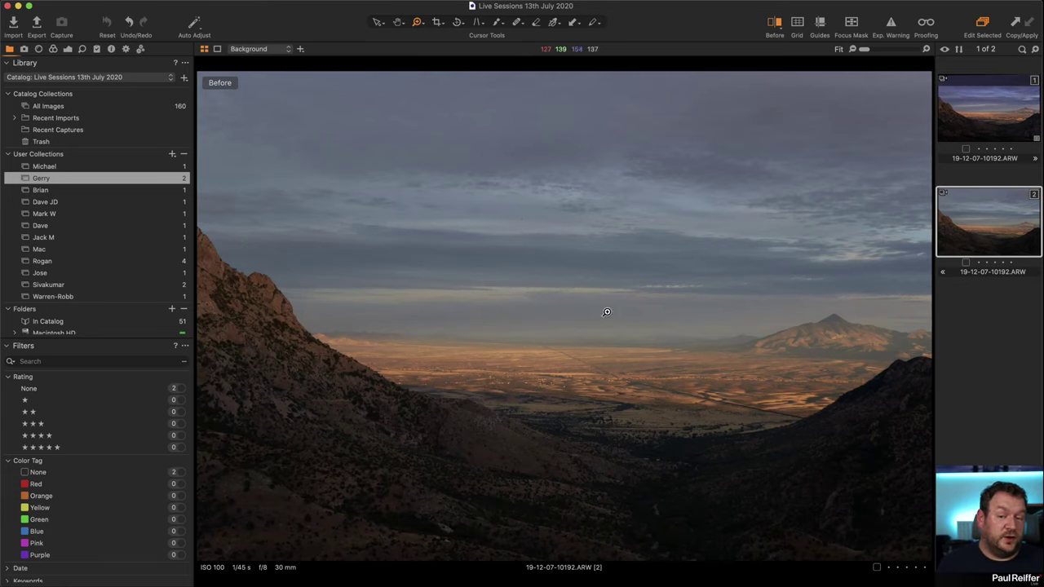
{"action": "left_click", "coordinate": [975, 110]}
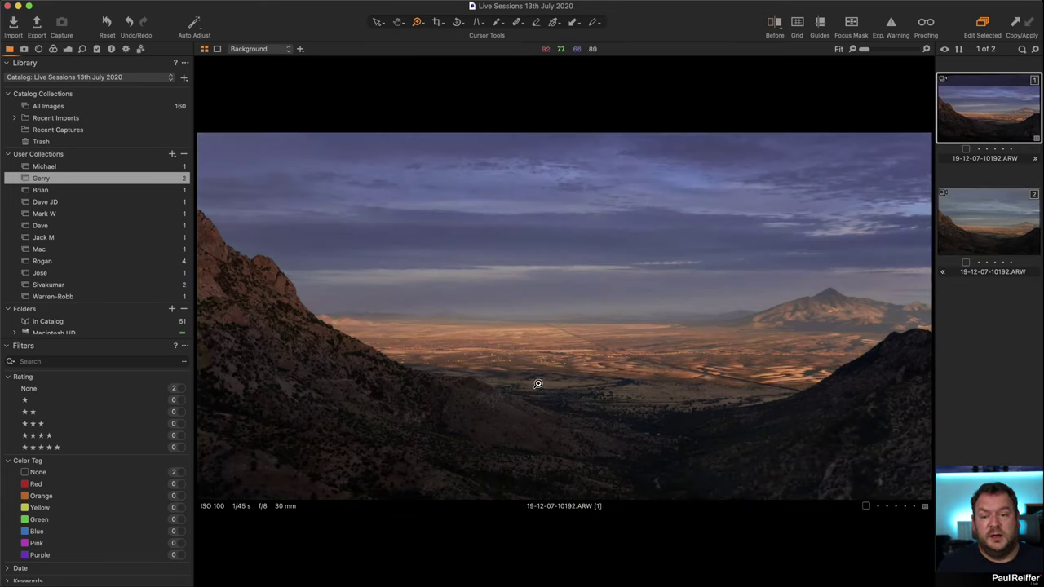
Return to the snowy mountain photo's collection, create a new variant of the photo, and select the edited variant
{"action": "left_click", "coordinate": [57, 190]}
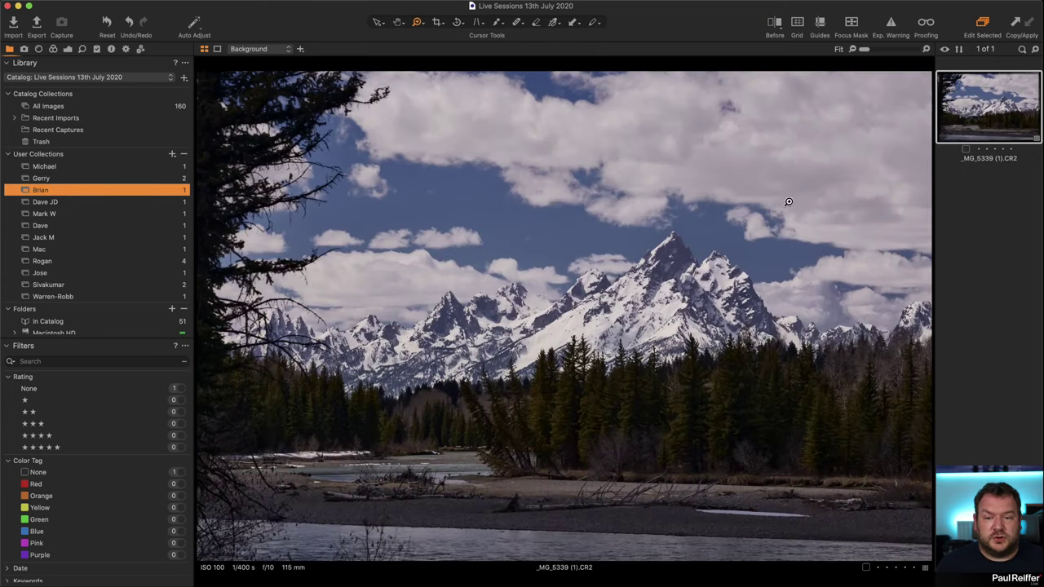
{"action": "right_click", "coordinate": [985, 100]}
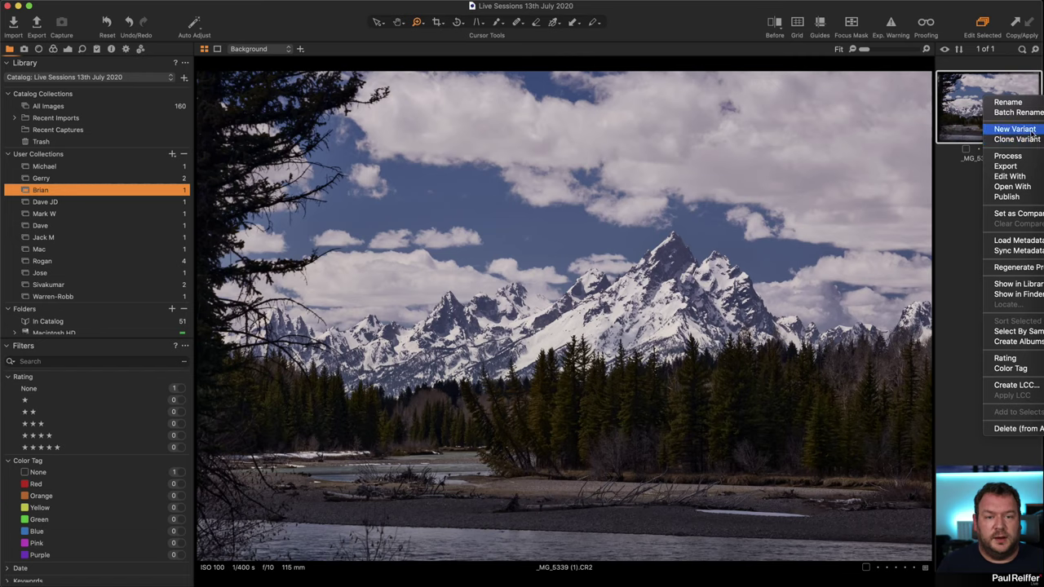
{"action": "left_click", "coordinate": [1011, 129]}
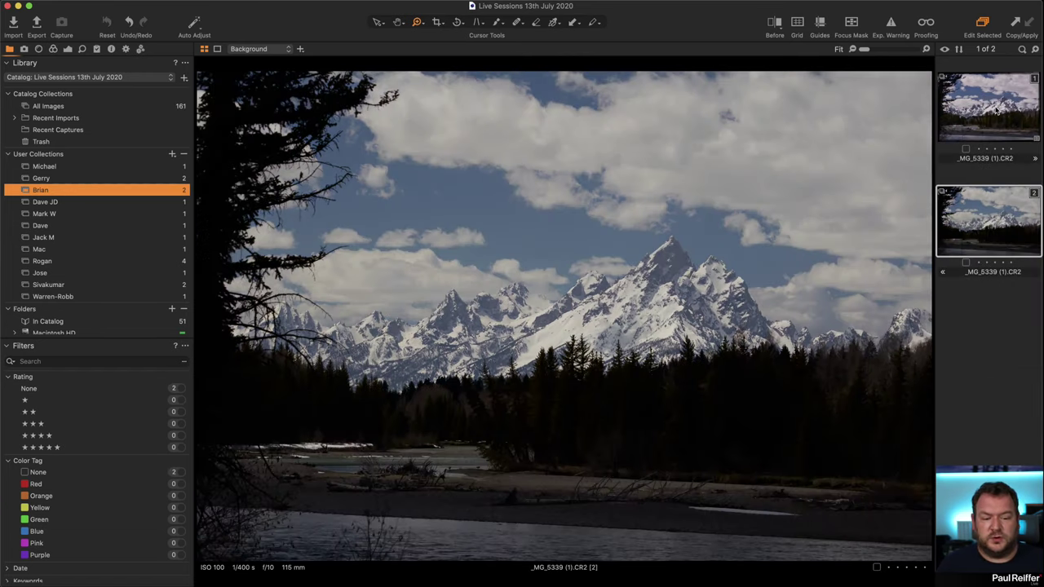
{"action": "left_click", "coordinate": [994, 110]}
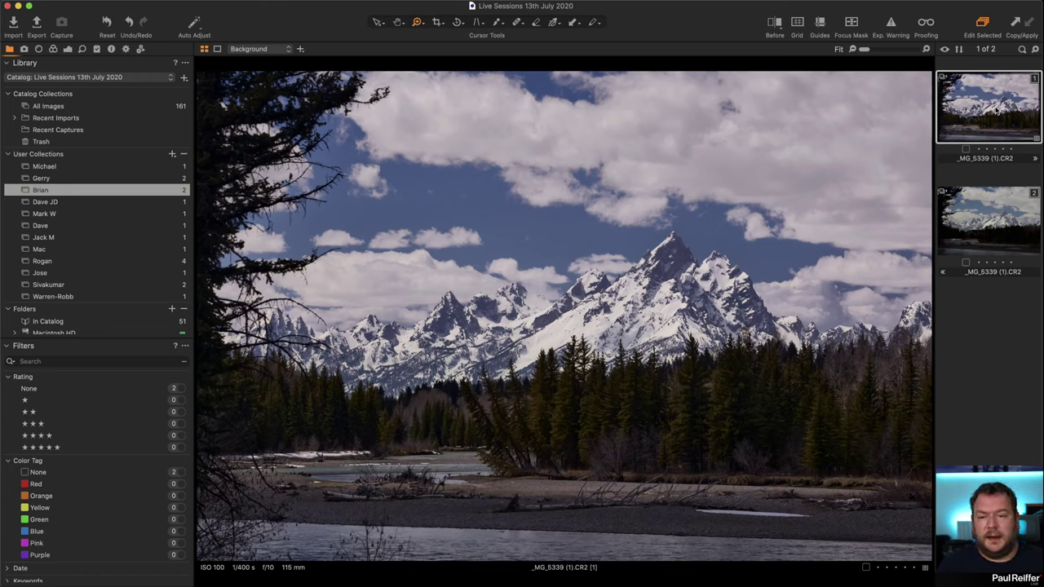